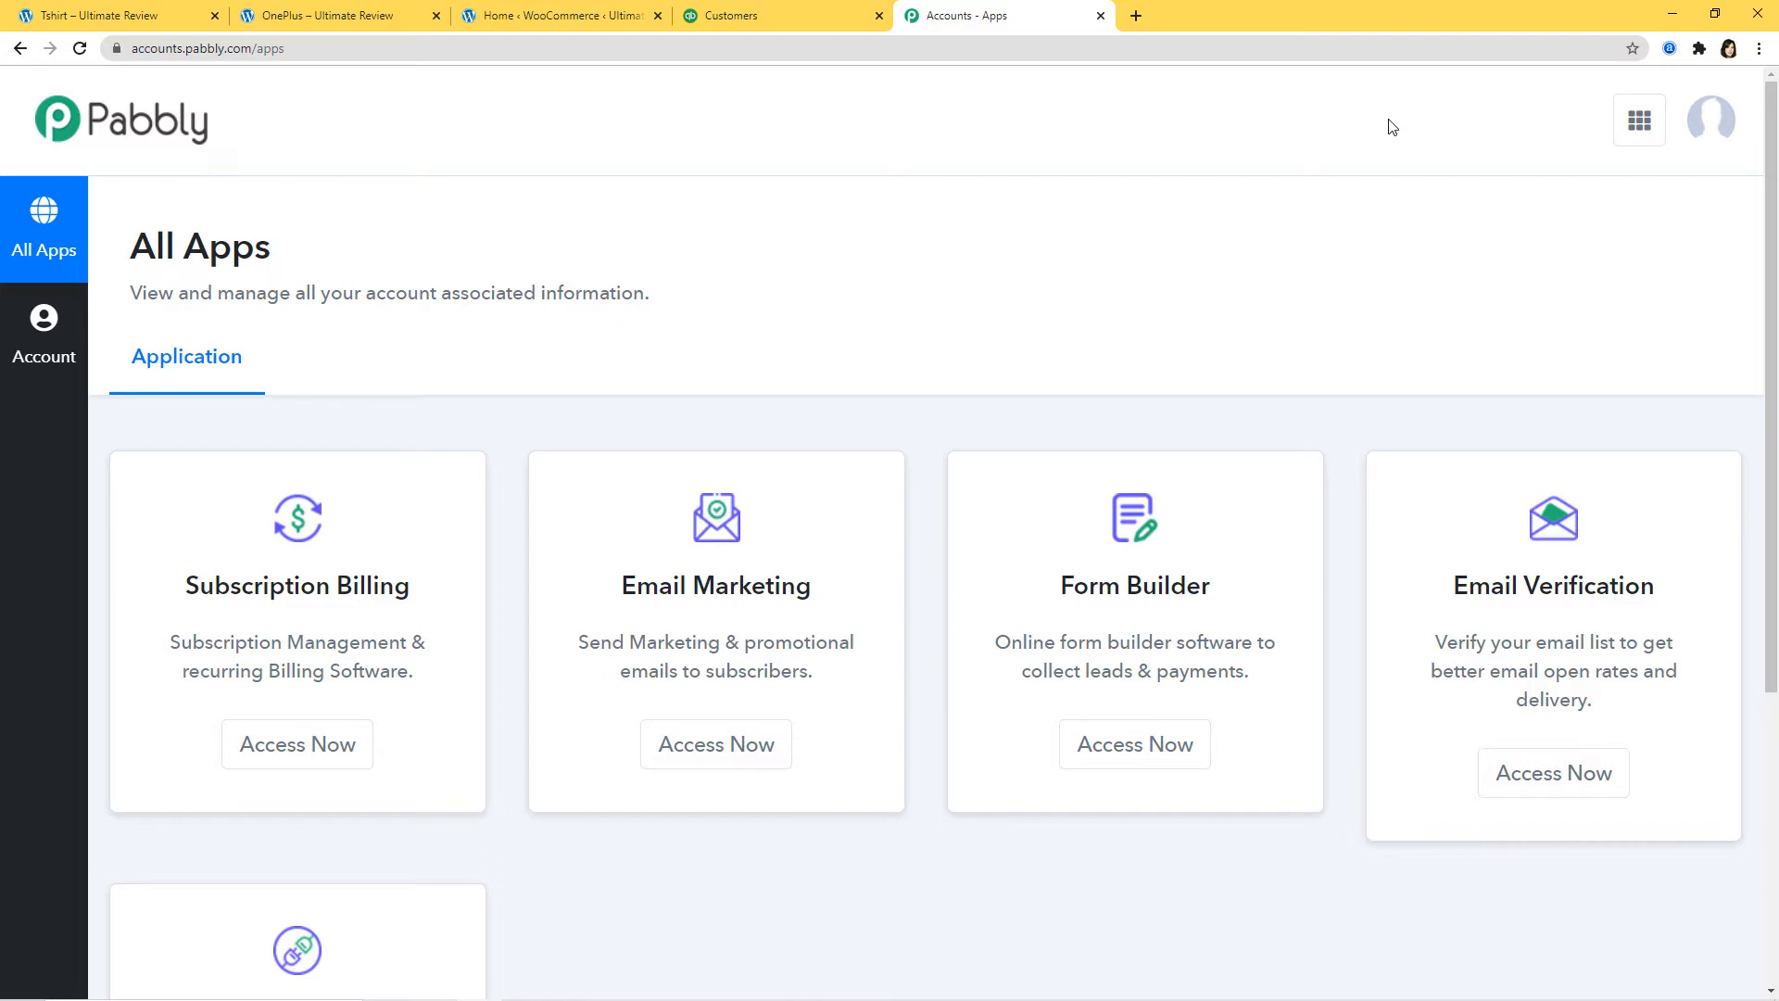
# Step: Open Pabbly Connect and create a new workflow named 'WooCommerce to QuickBooks'
pyautogui.scroll(-5, 914, 389)
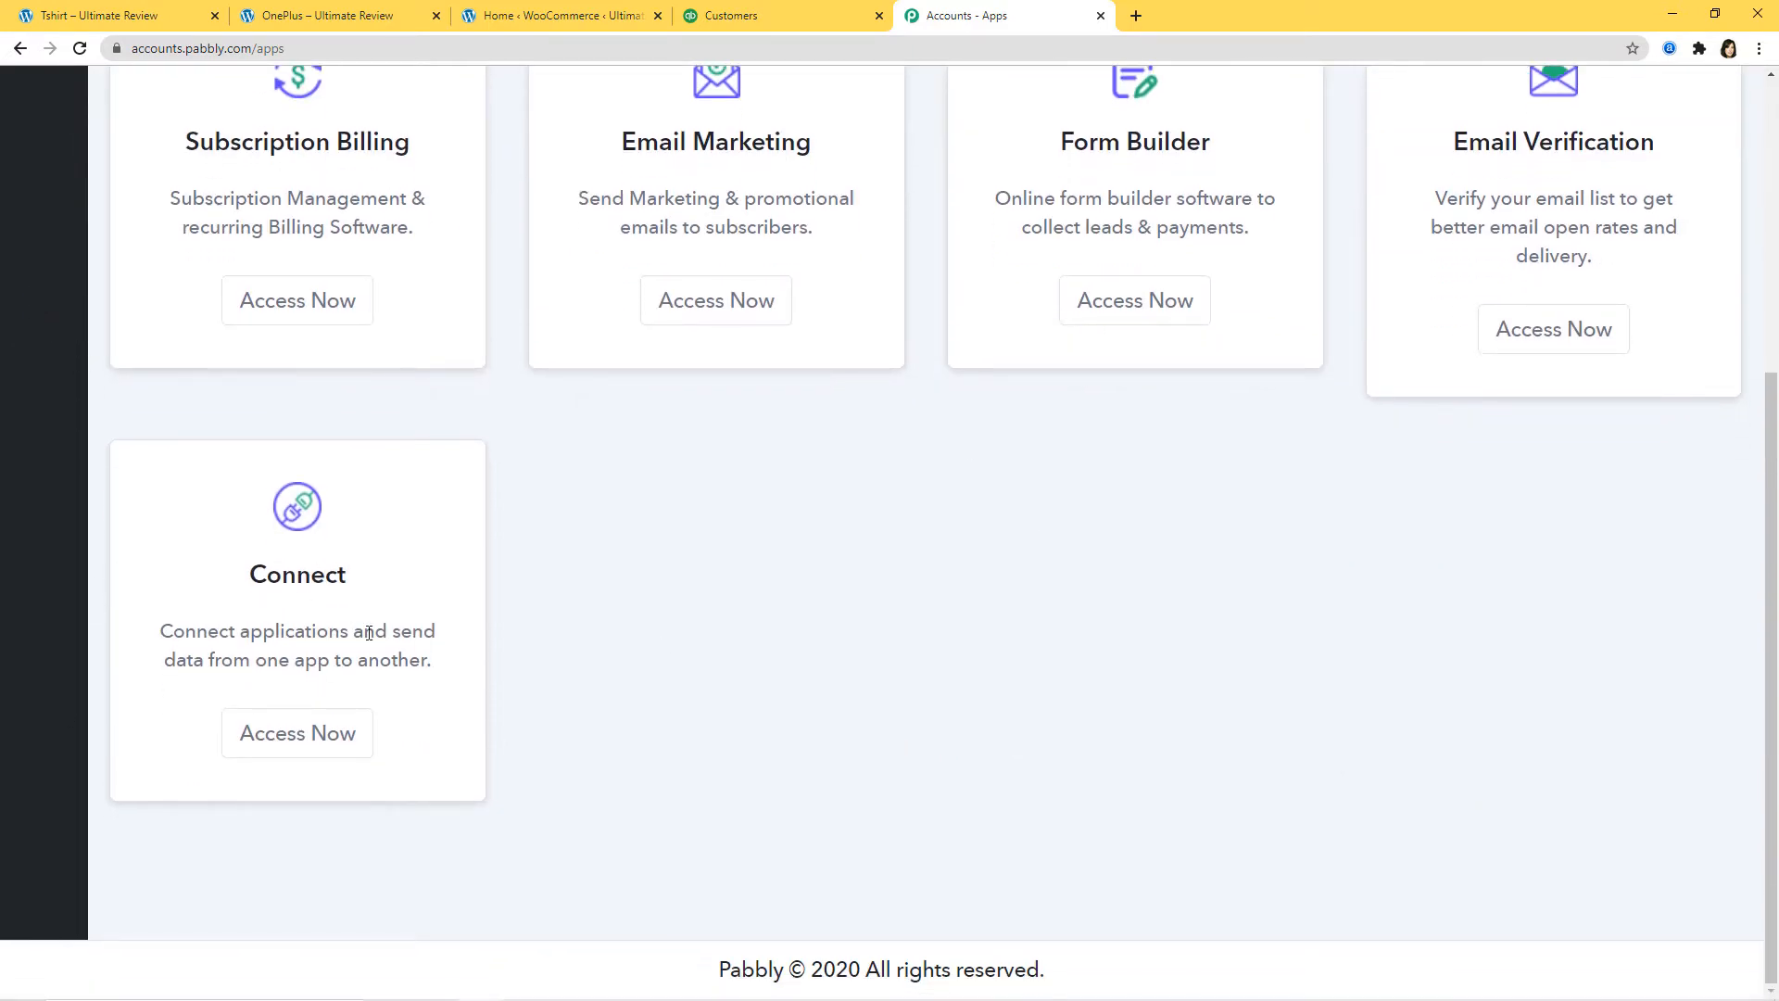
pyautogui.click(297, 733)
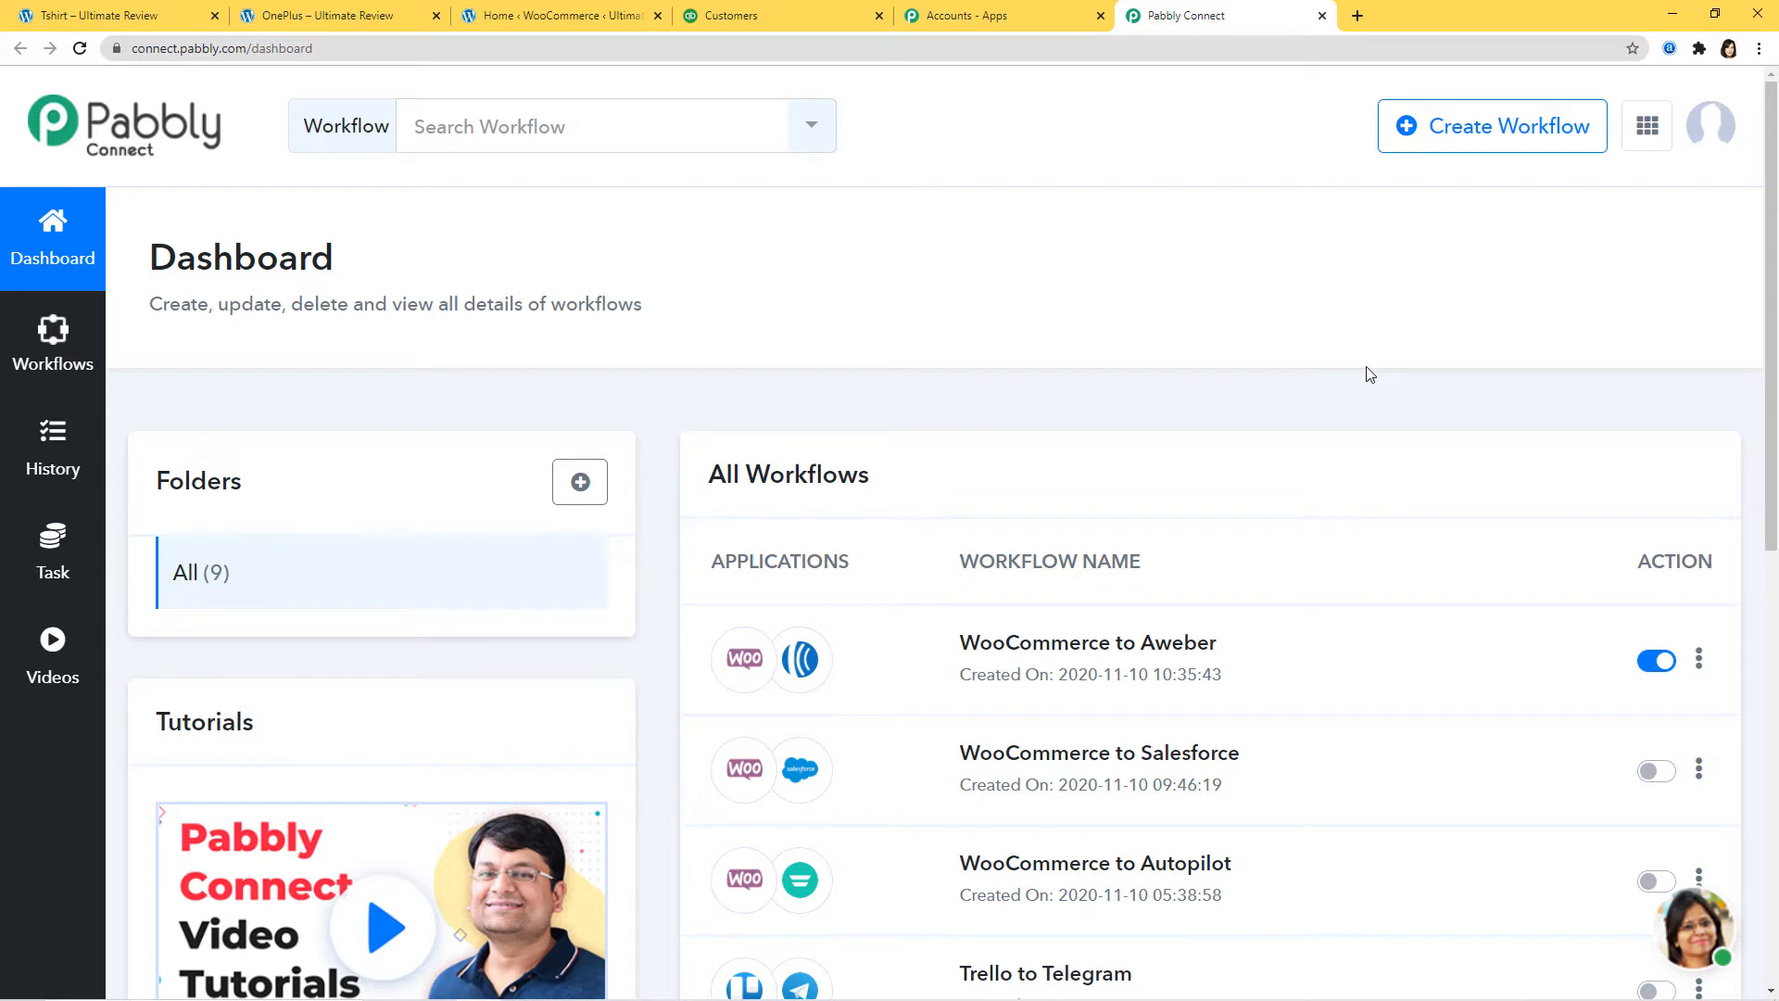
pyautogui.click(1466, 132)
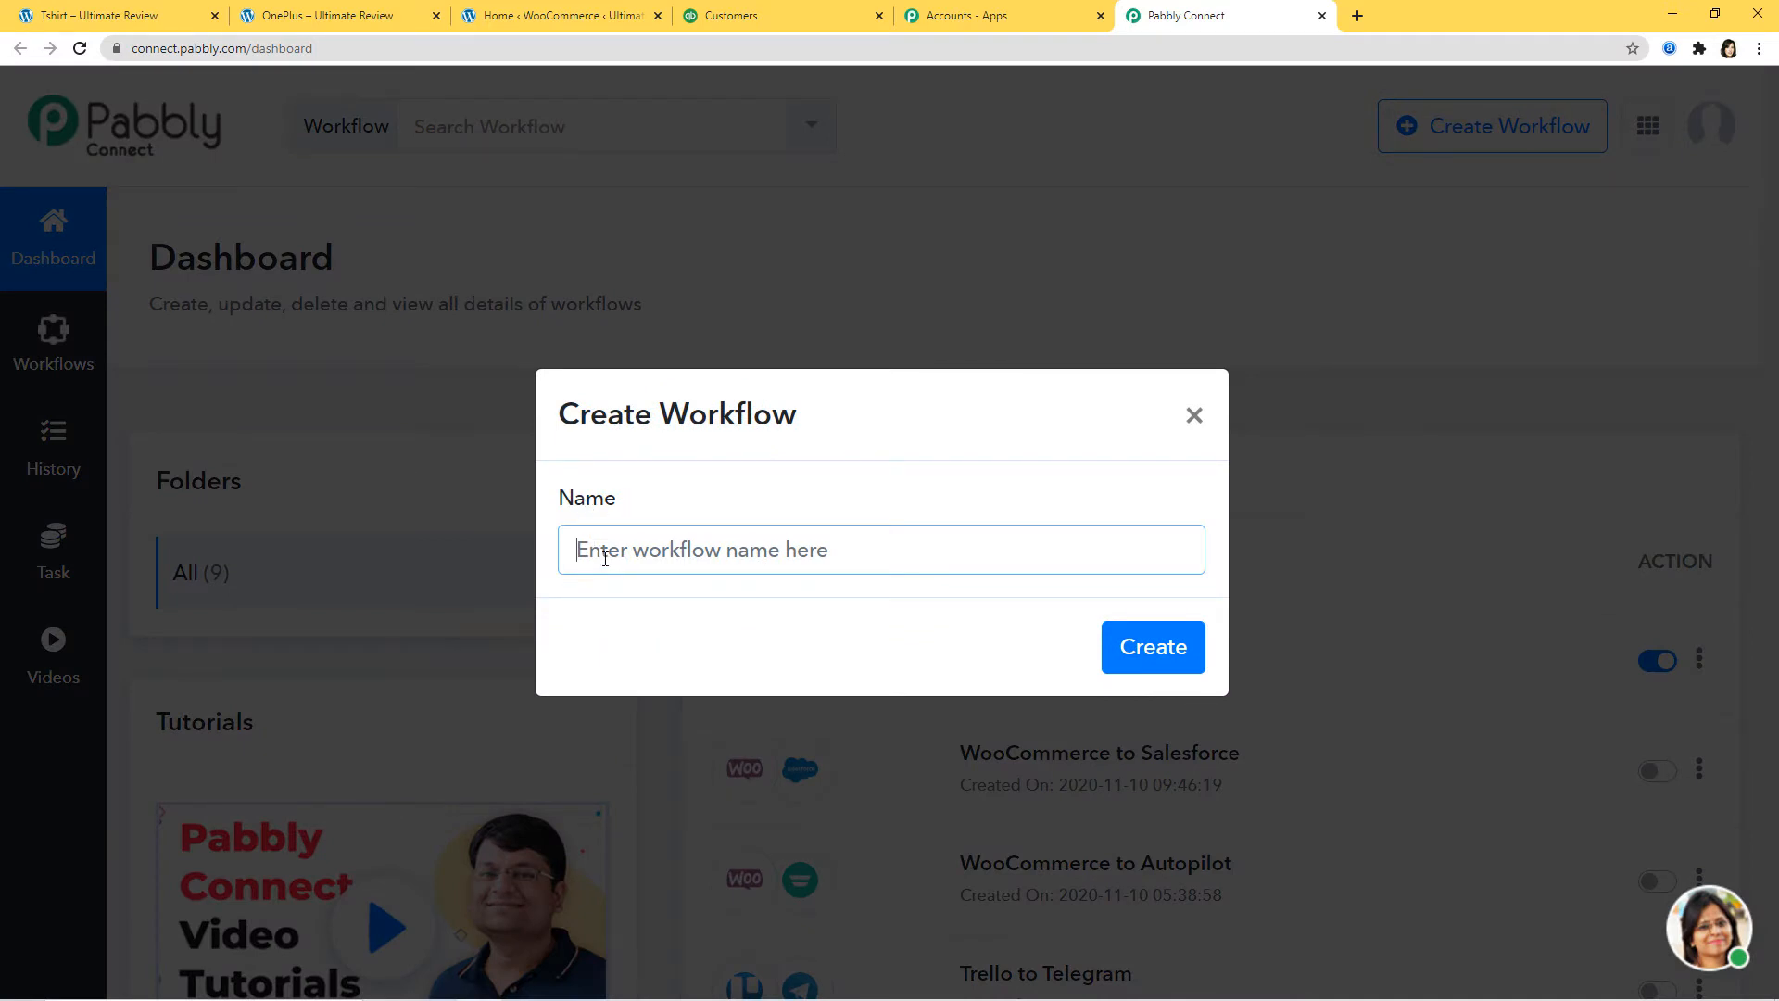
pyautogui.write('Woo')
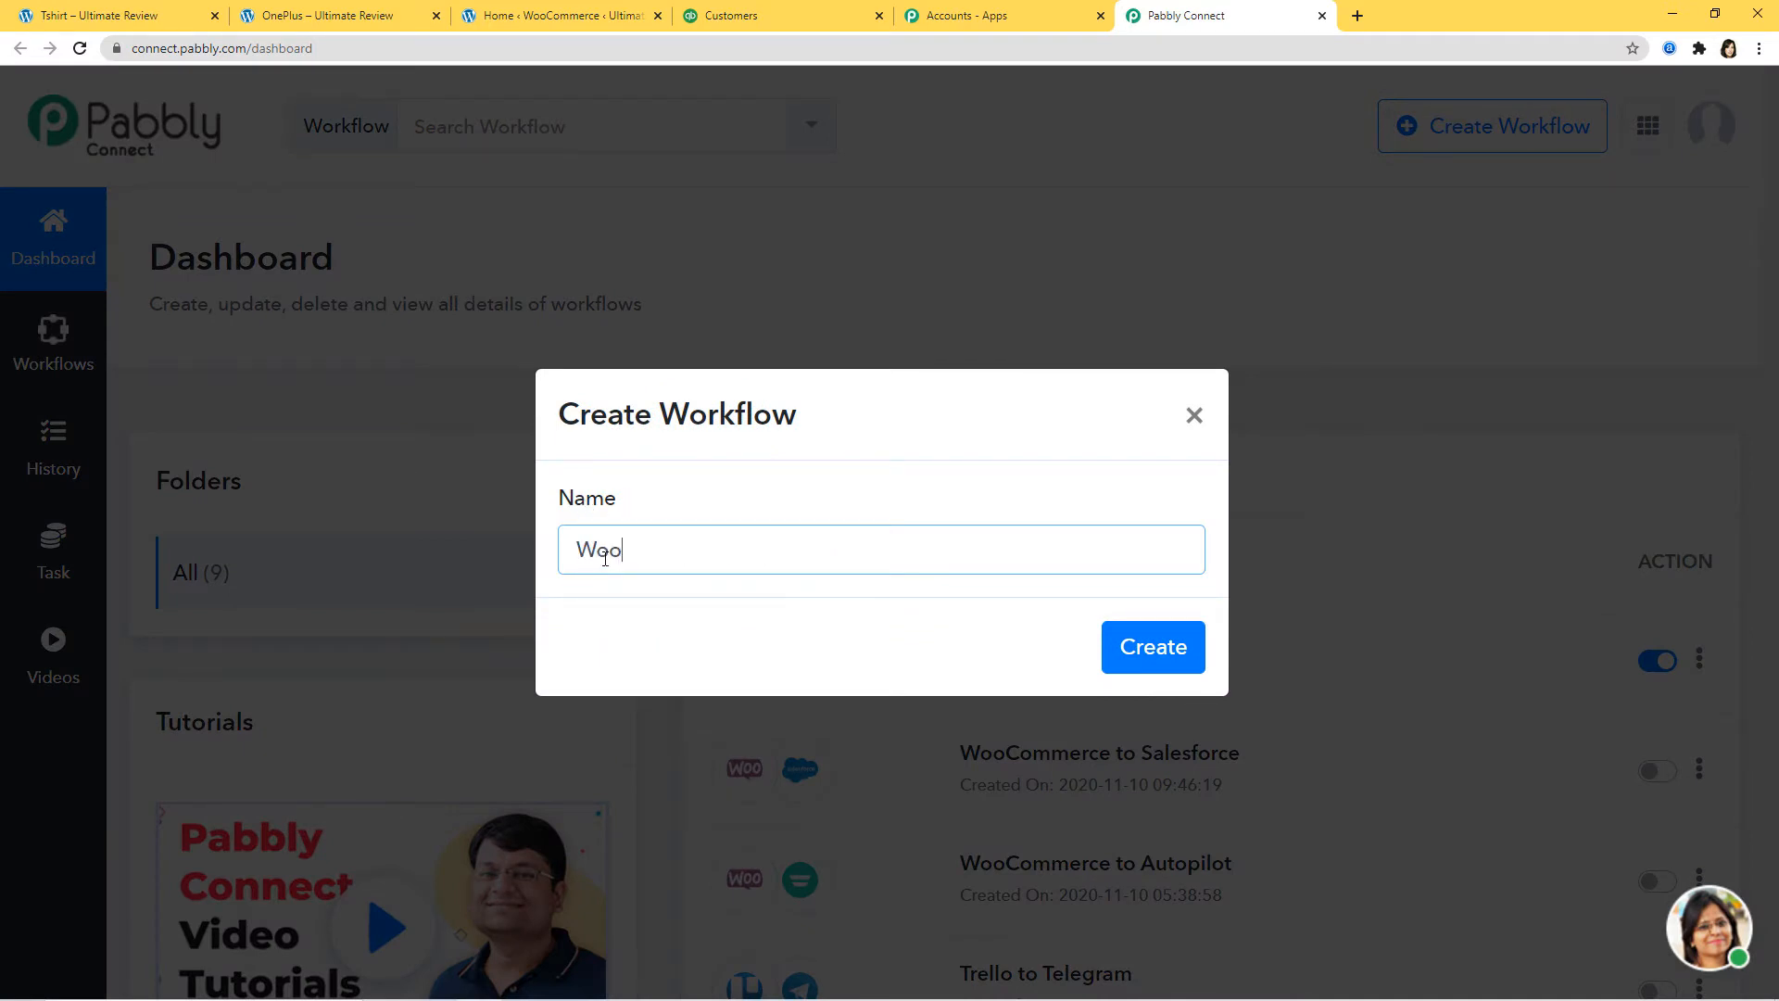
pyautogui.write('Commerce to ')
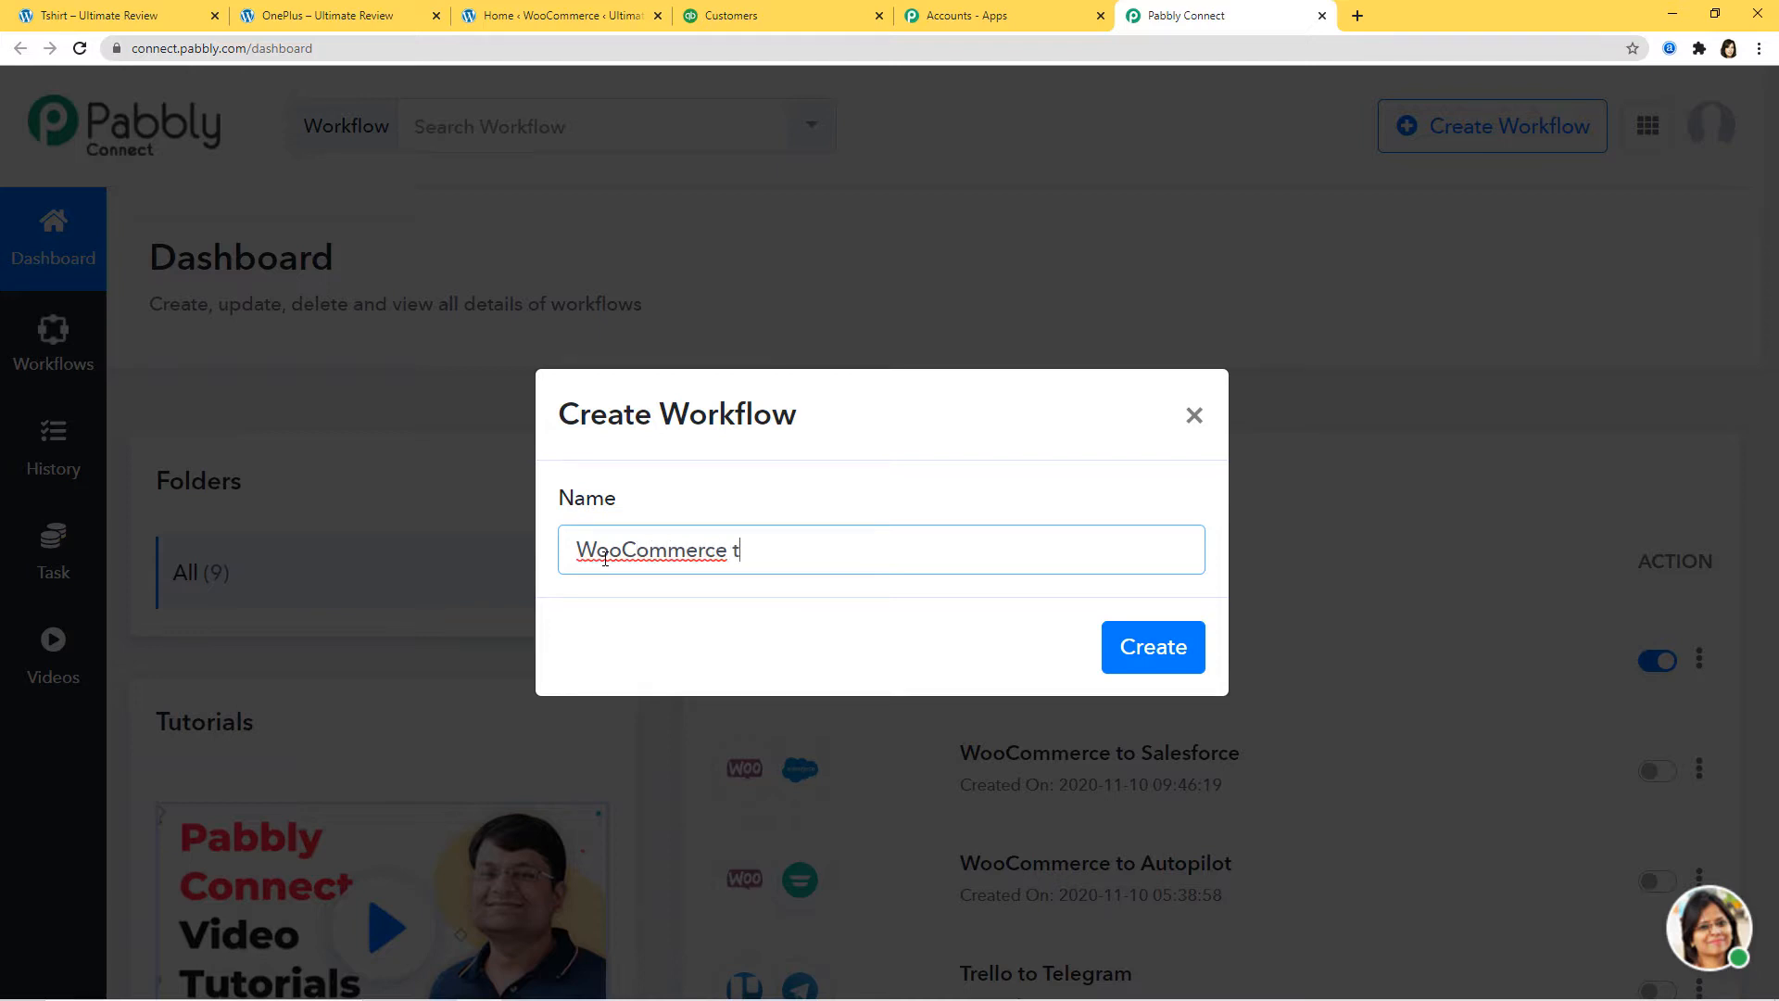
pyautogui.write('QuickBooks')
pyautogui.click(1136, 655)
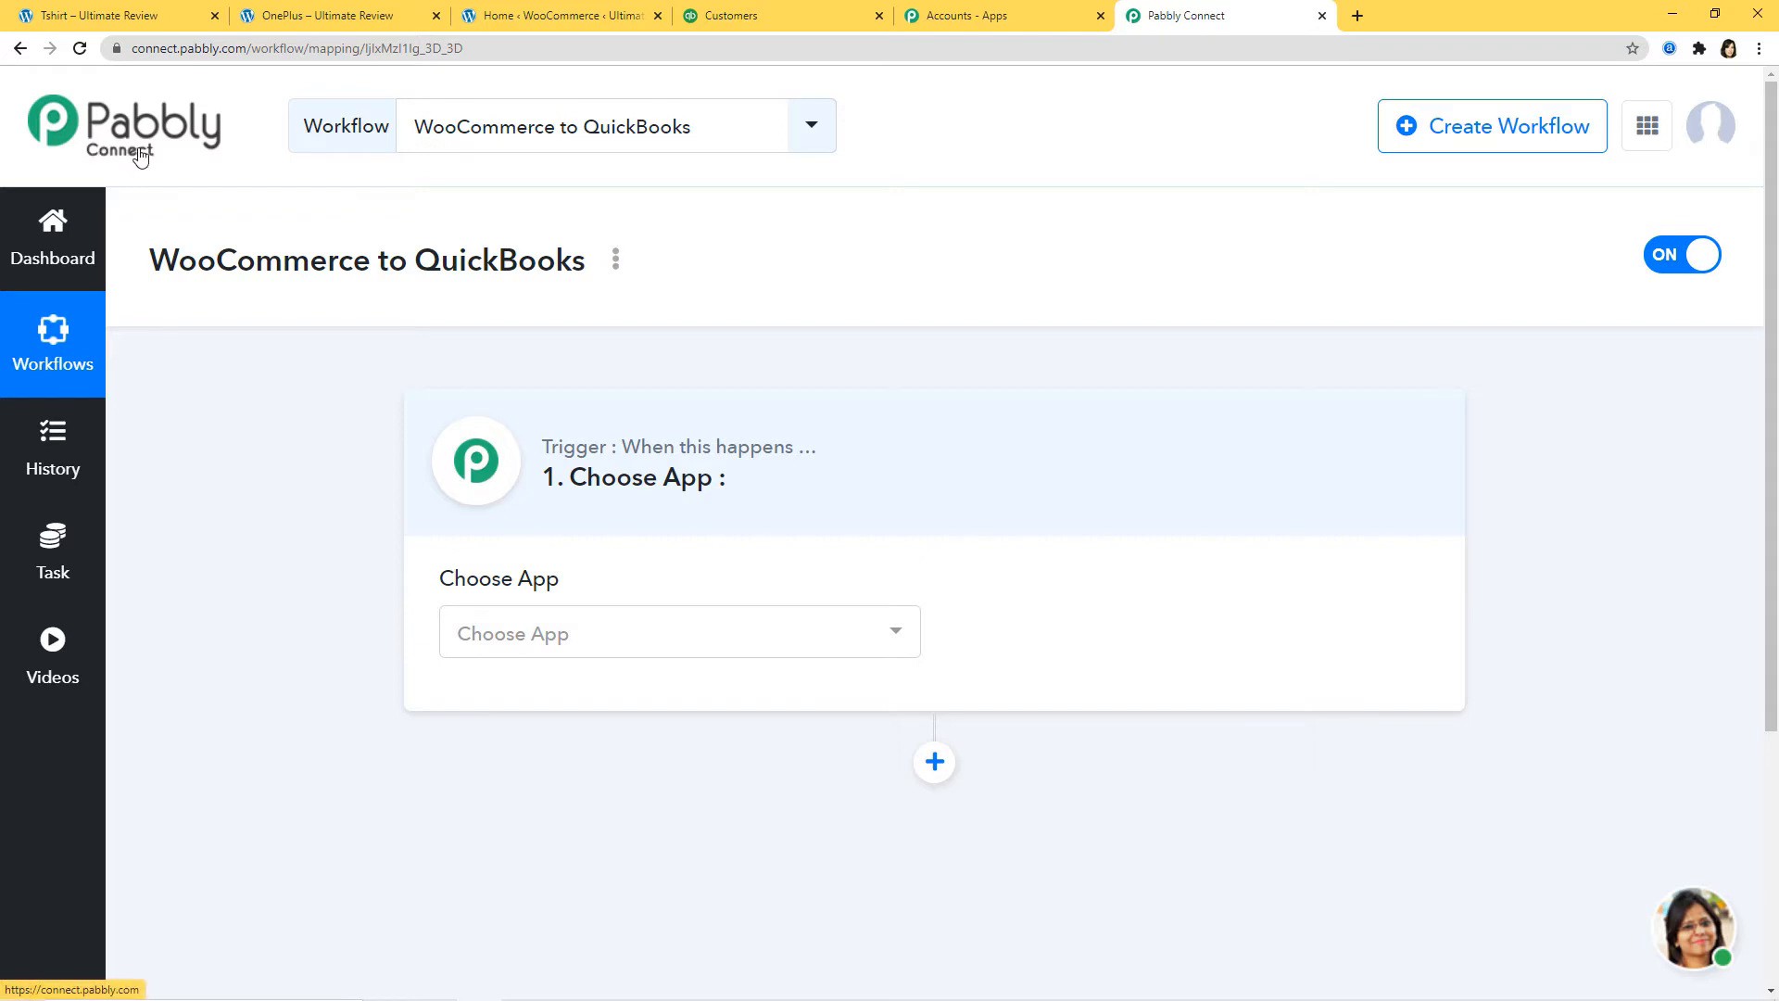
# Step: Set the trigger app to WooCommerce with the New Order Created method
pyautogui.click(614, 645)
pyautogui.write('wooc')
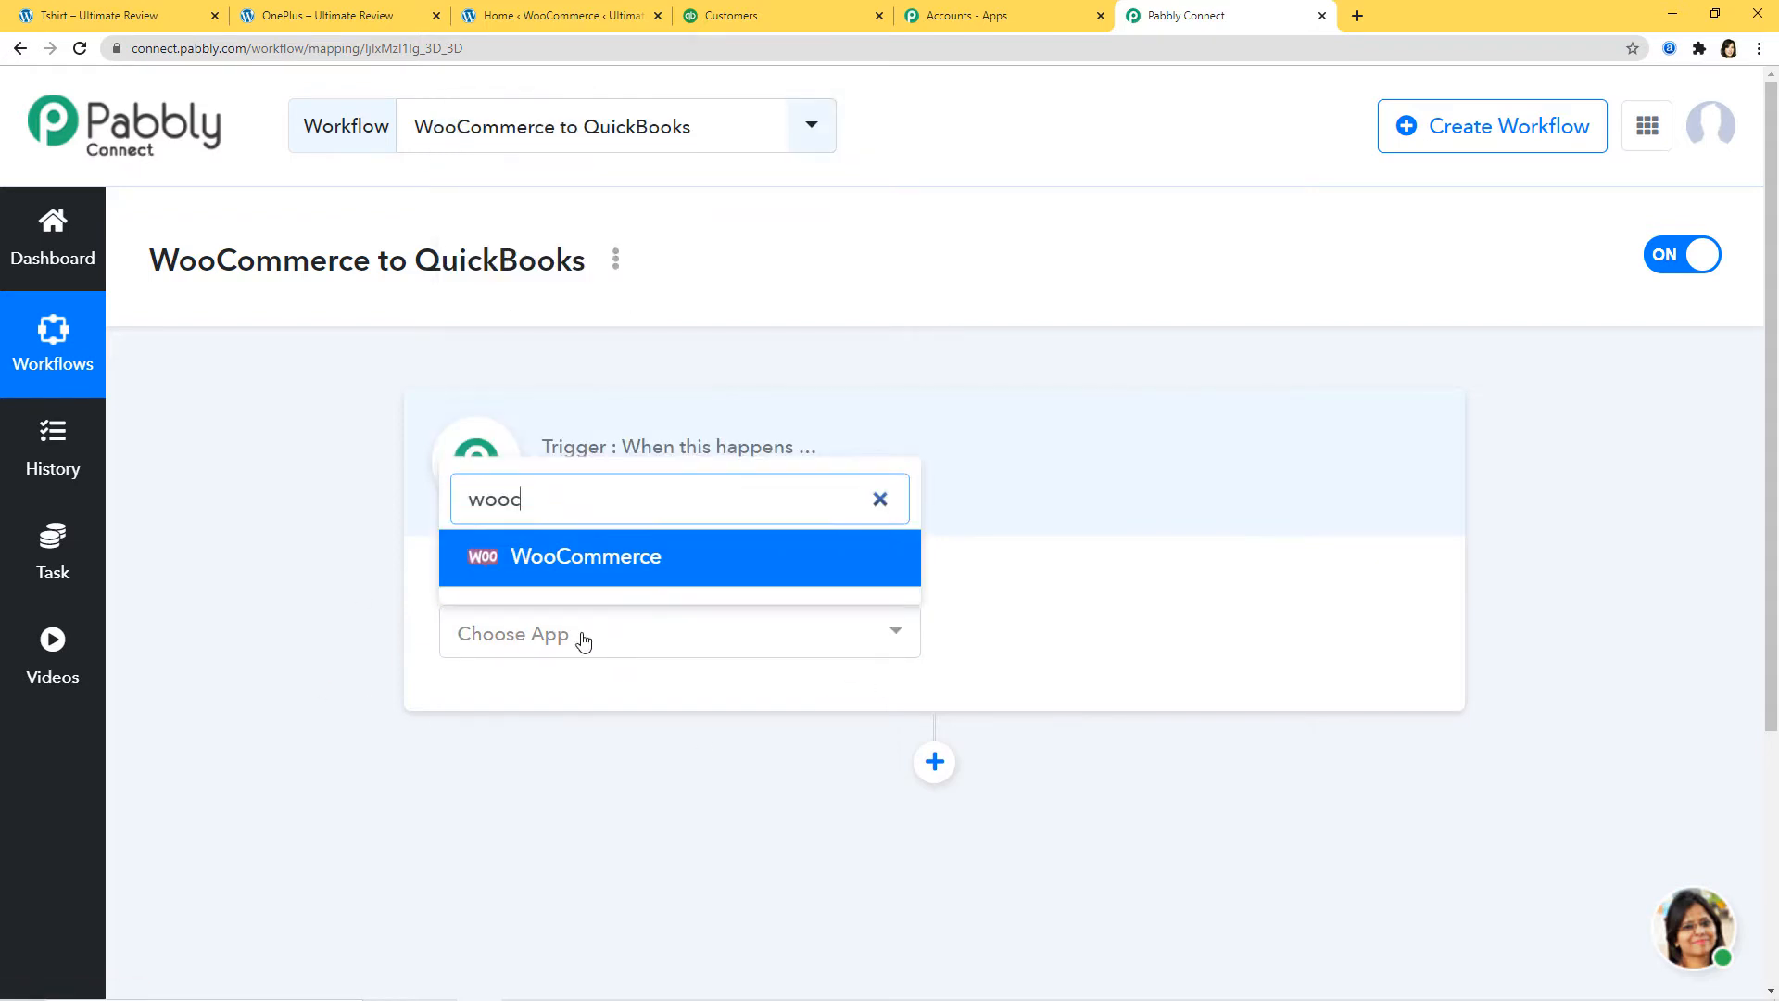
pyautogui.click(623, 565)
pyautogui.click(1054, 652)
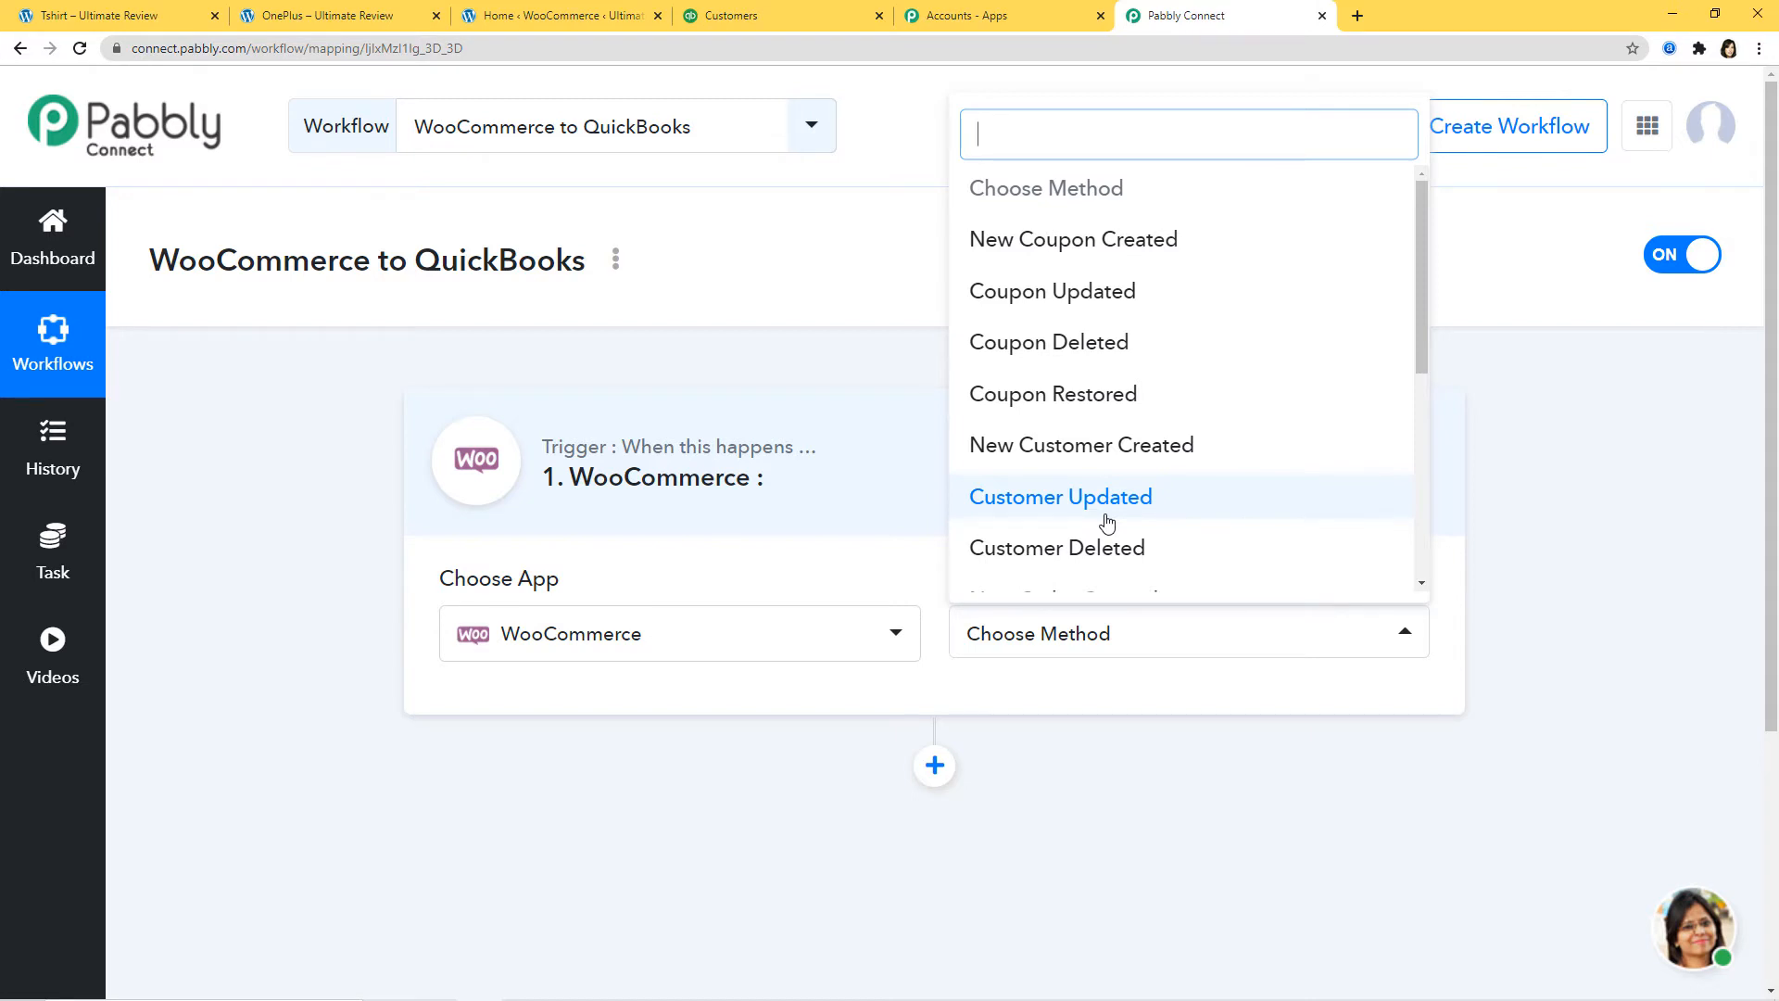
pyautogui.write('order')
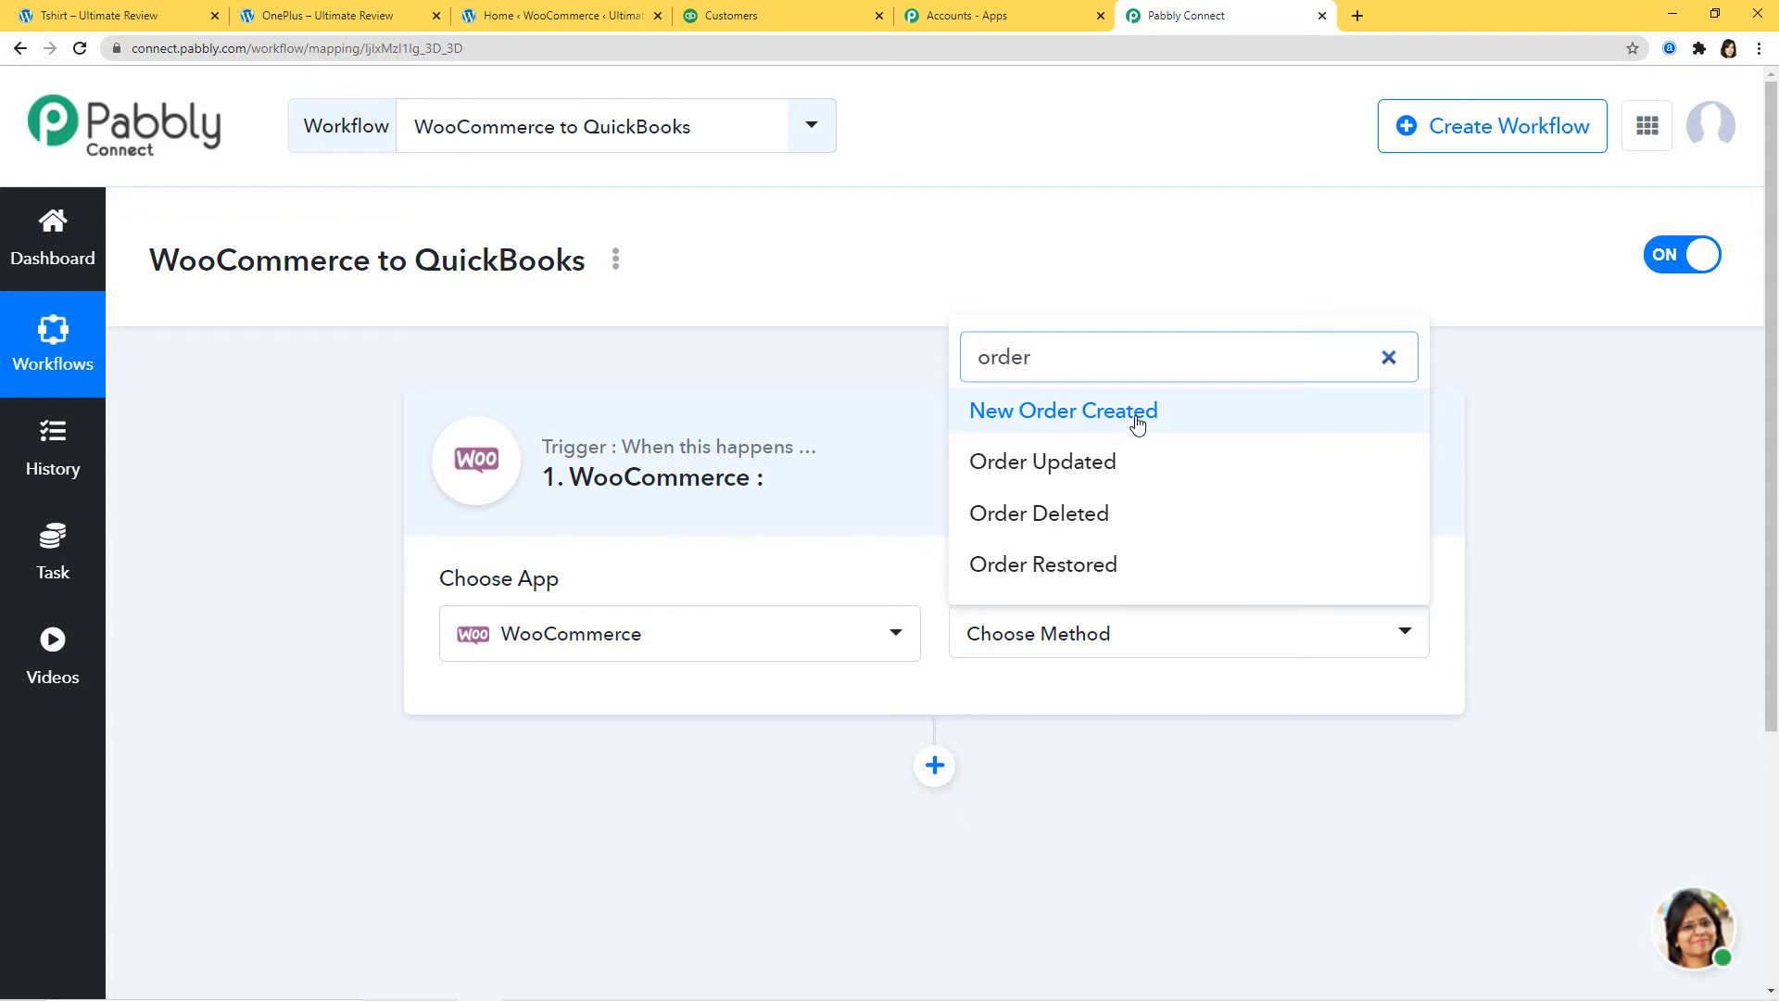
pyautogui.click(1110, 423)
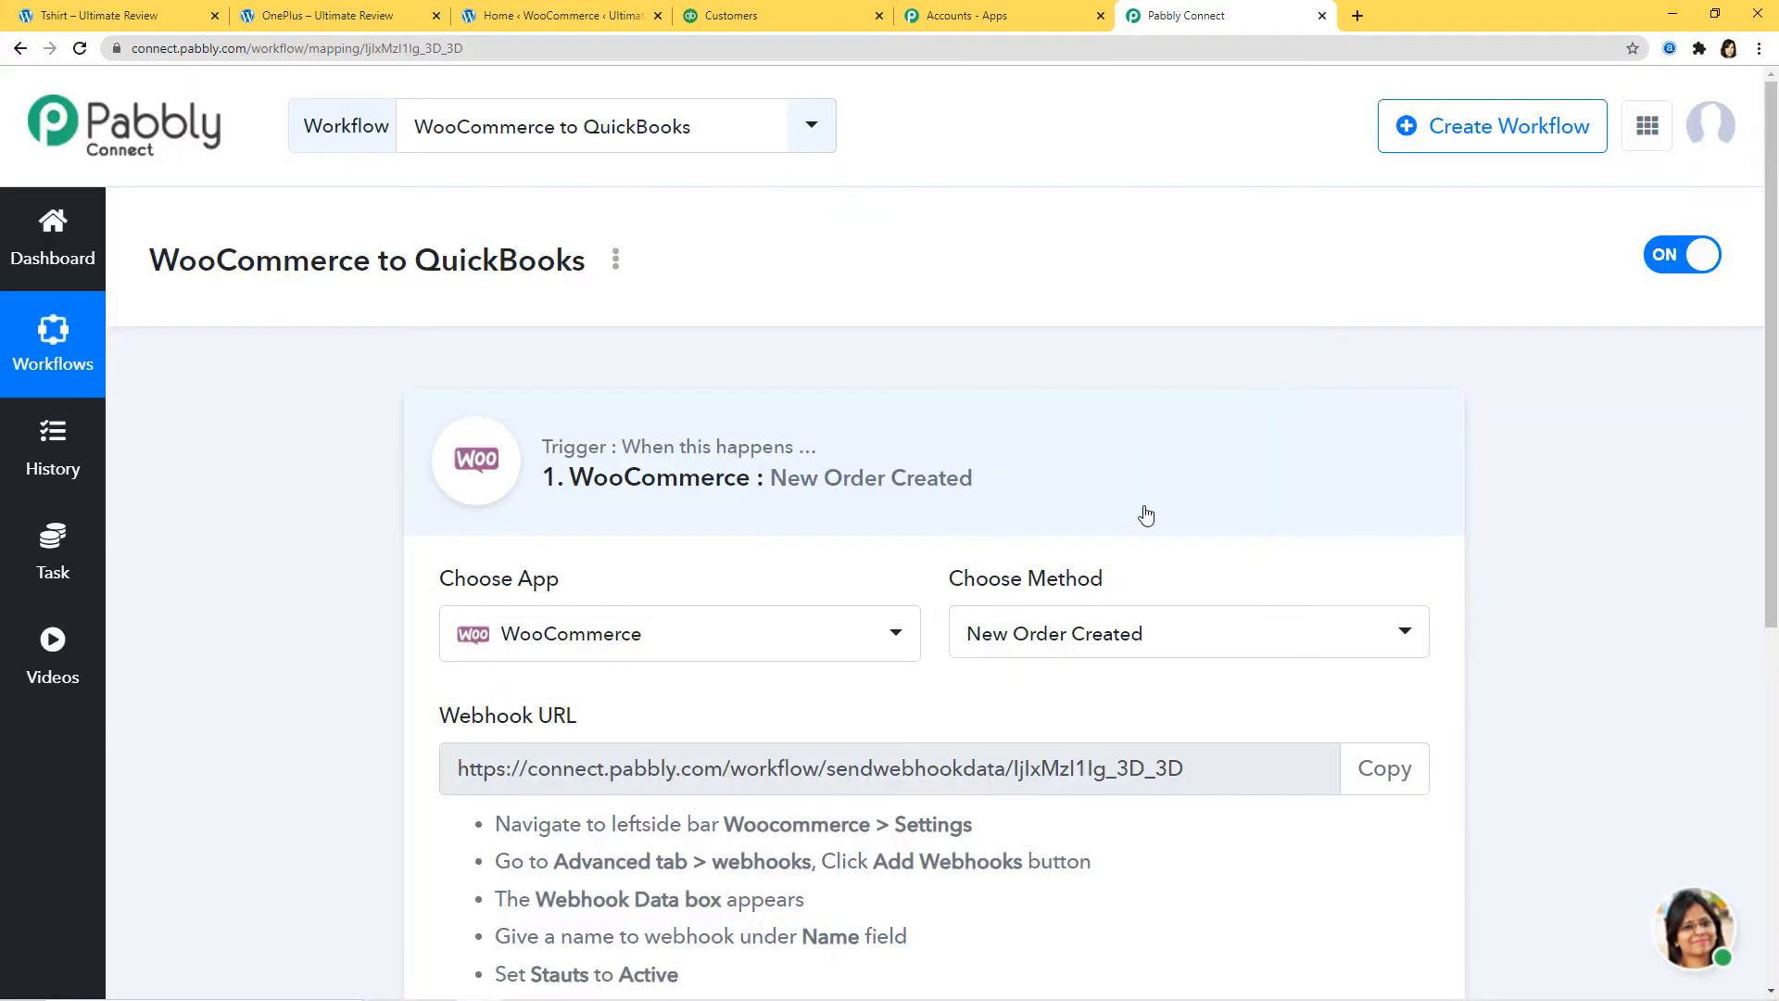
# Step: Keep New Order Created as the method and copy the trigger's webhook URL
pyautogui.click(1141, 630)
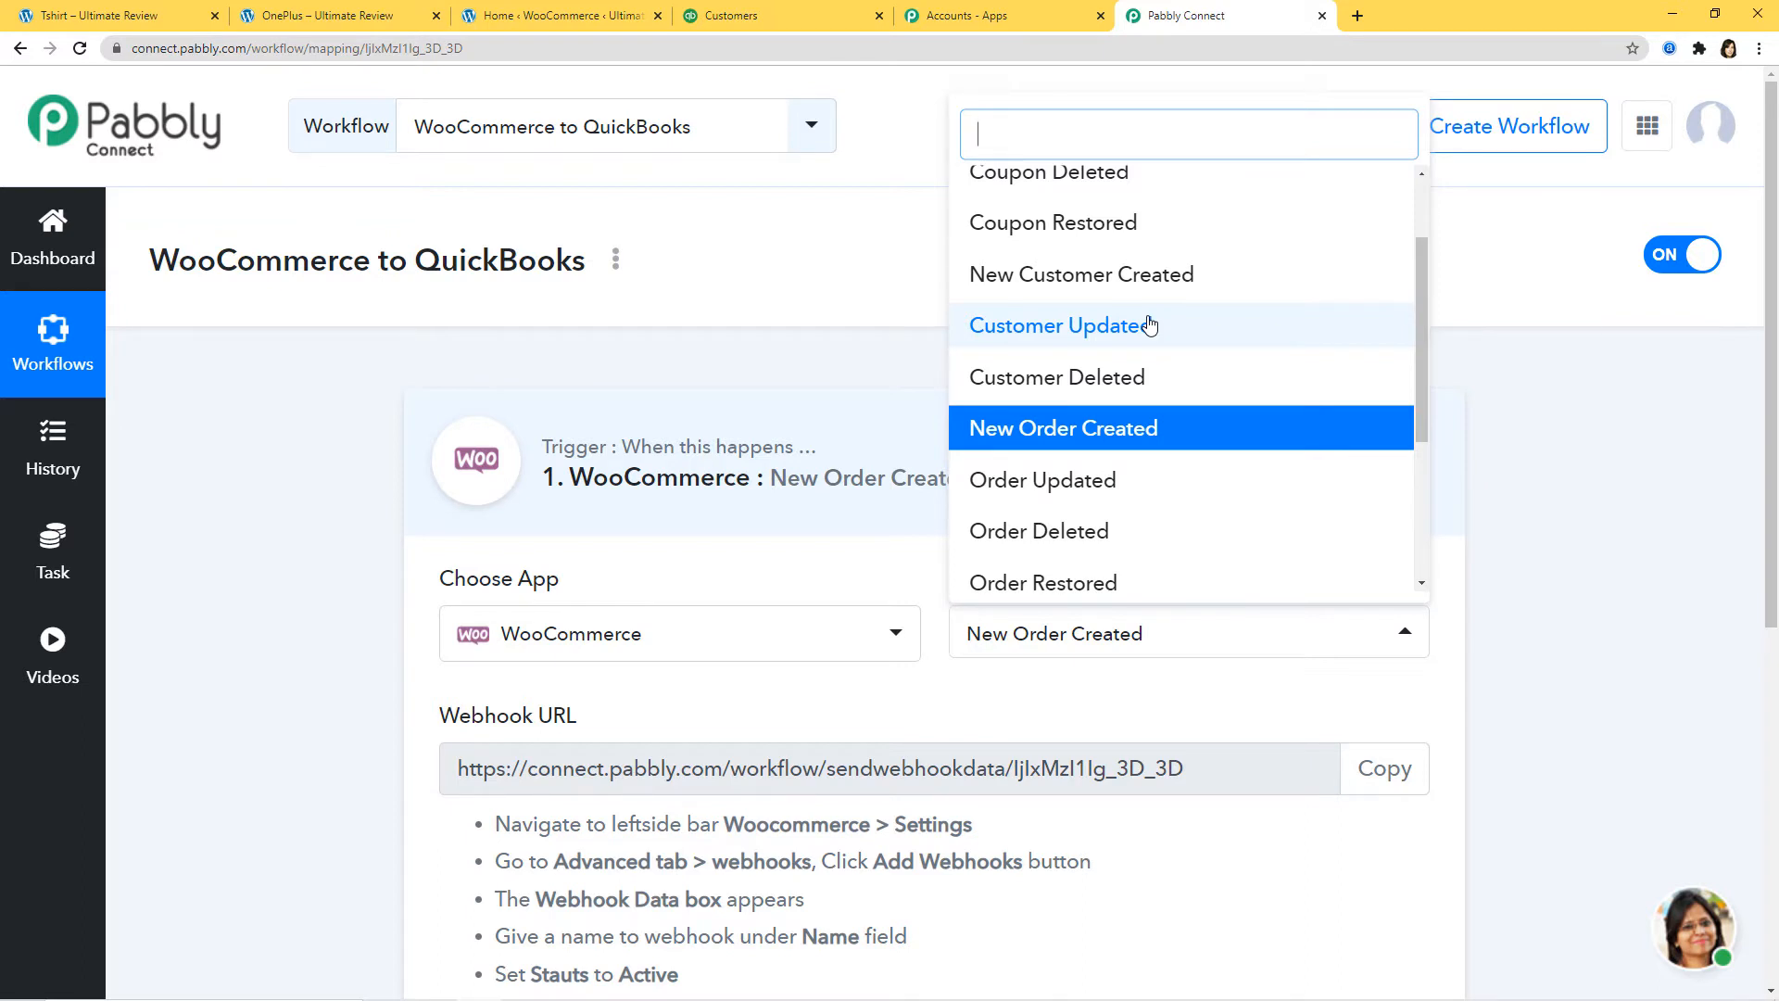
pyautogui.click(1119, 428)
pyautogui.scroll(-2, 1103, 481)
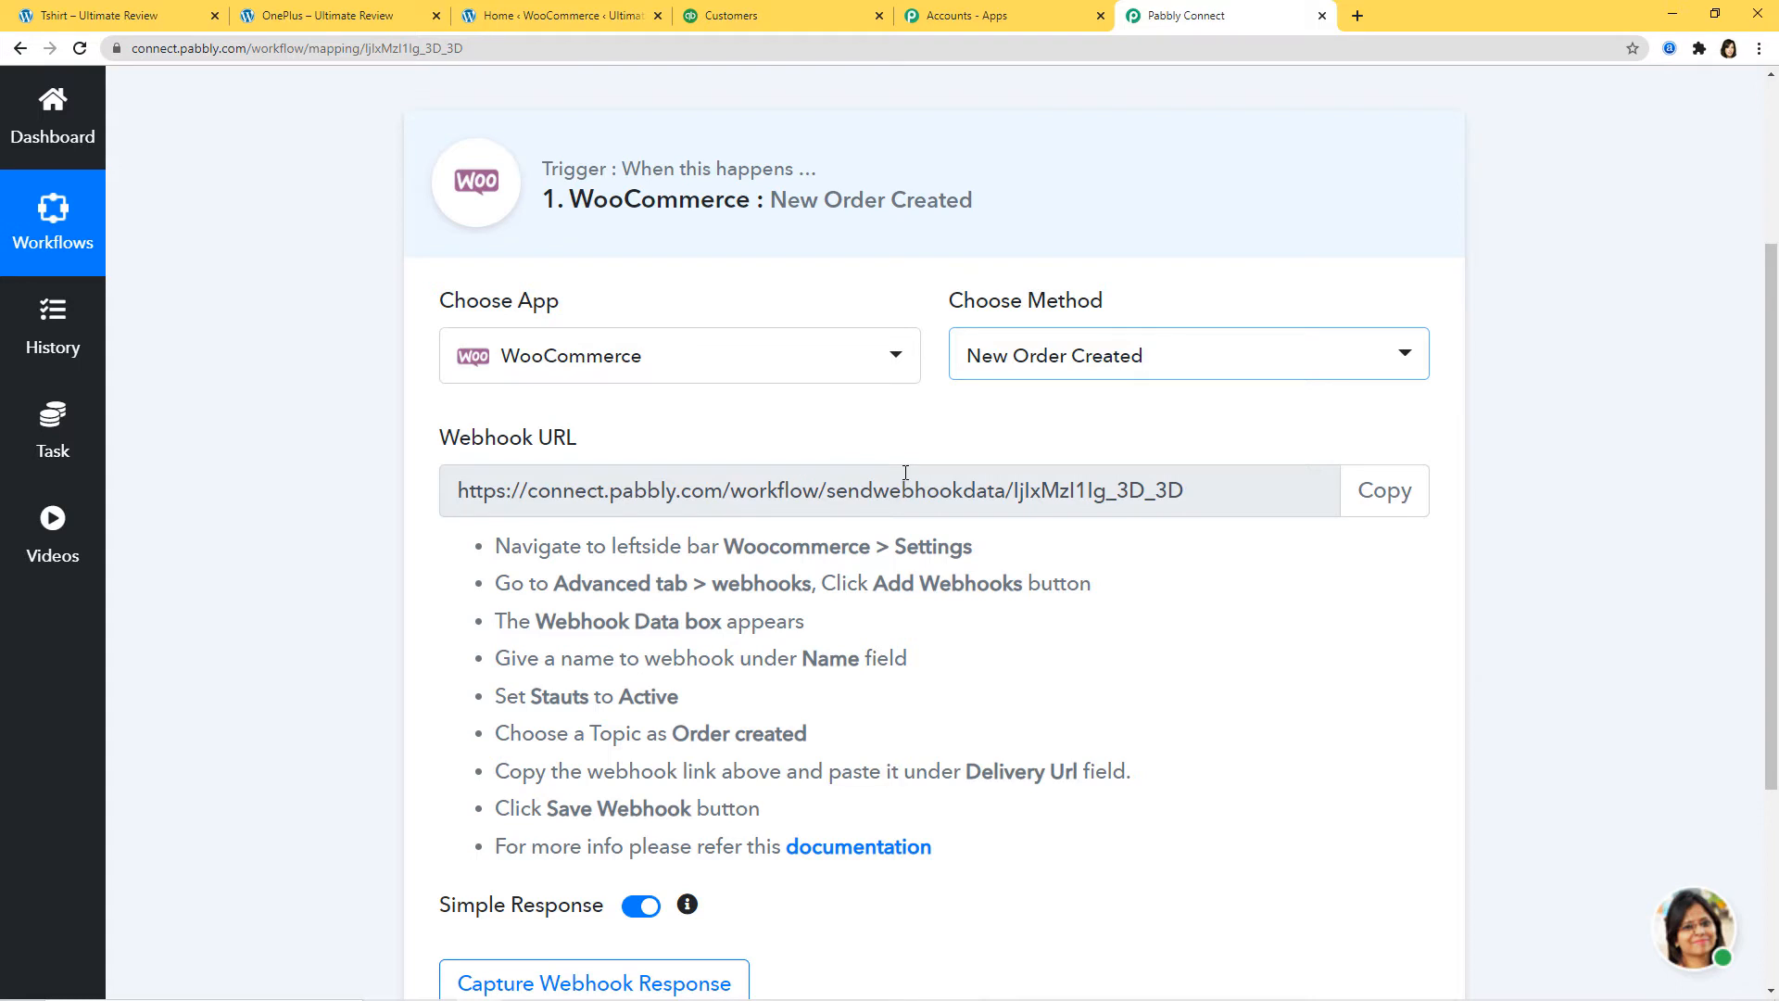
pyautogui.click(1397, 492)
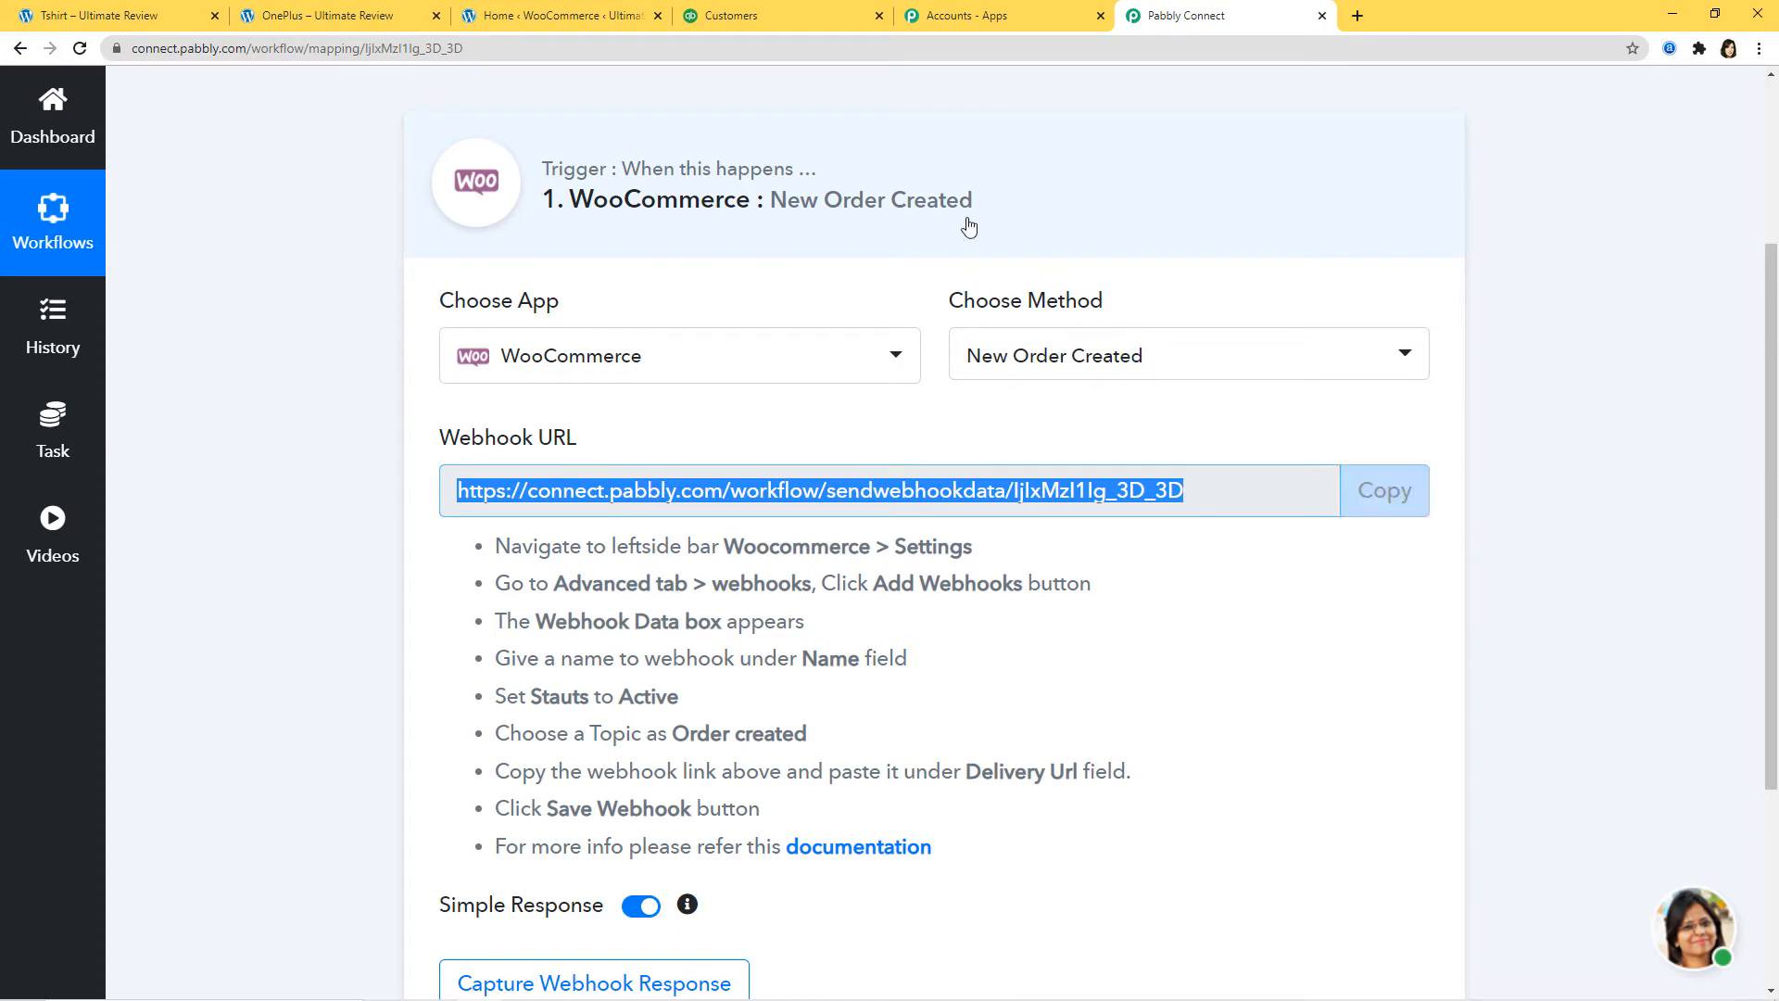
pyautogui.click(555, 15)
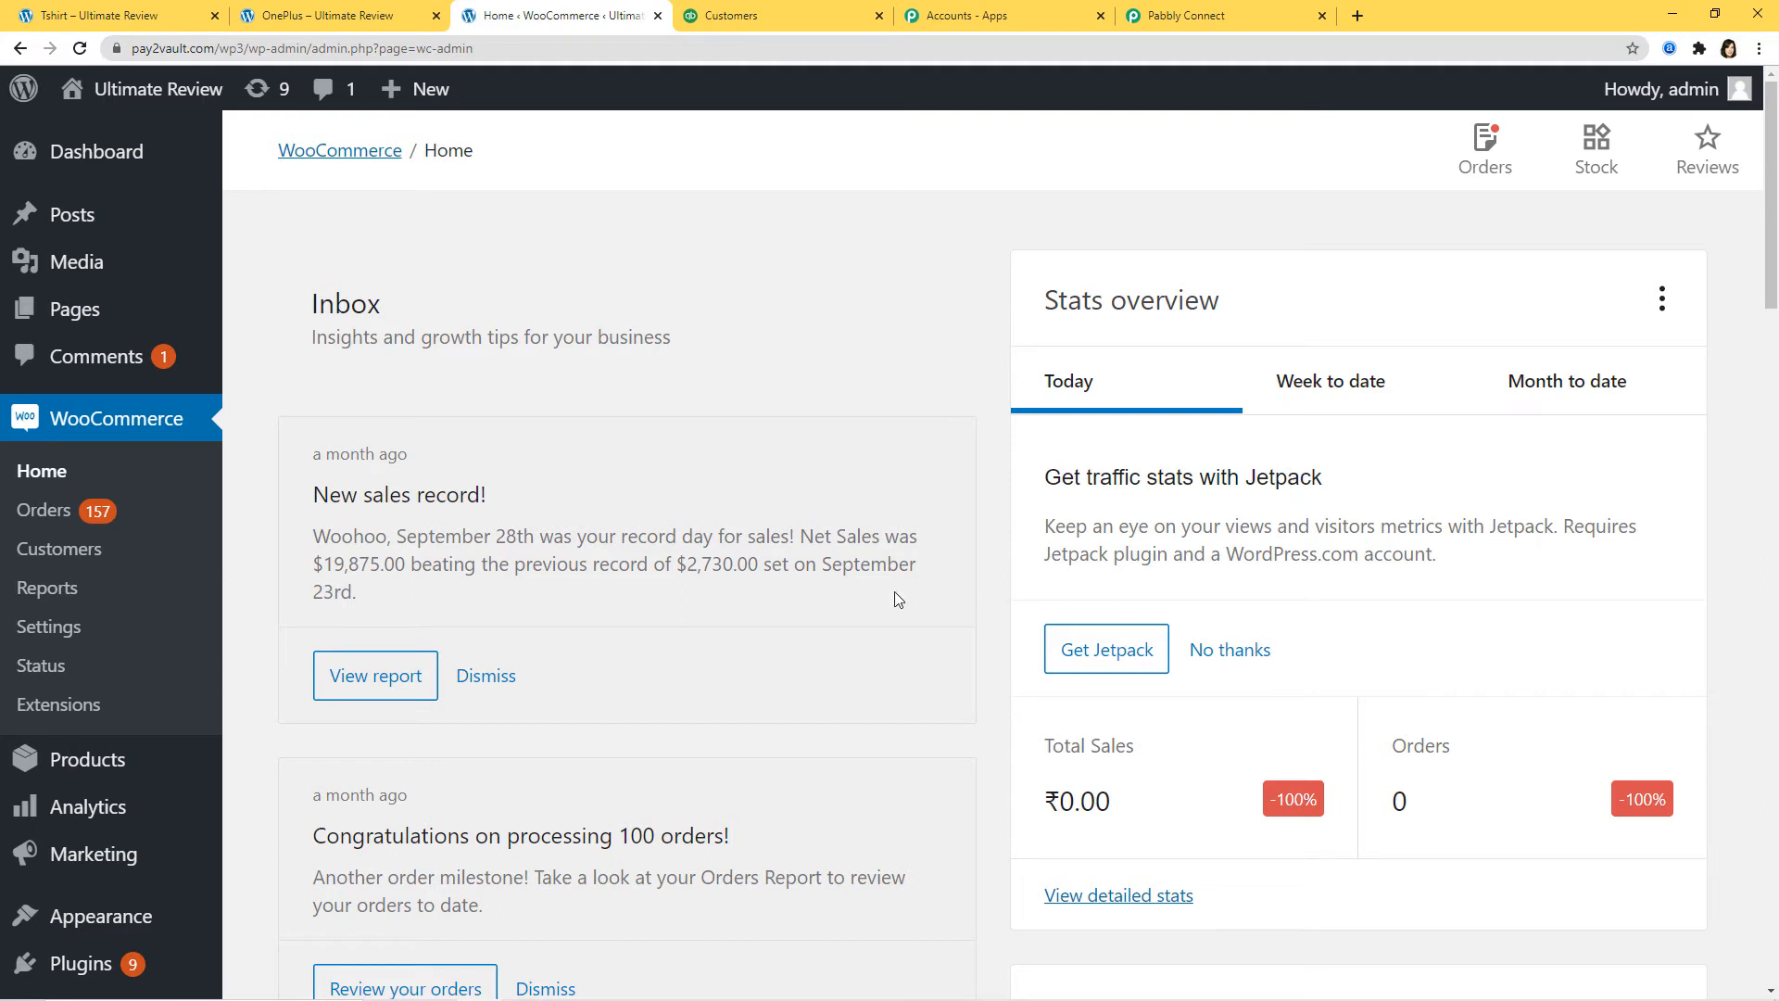
# Step: Add a new webhook under WooCommerce Settings > Advanced > Webhooks, named 'WooCommerce to QuickBooks'
pyautogui.click(37, 636)
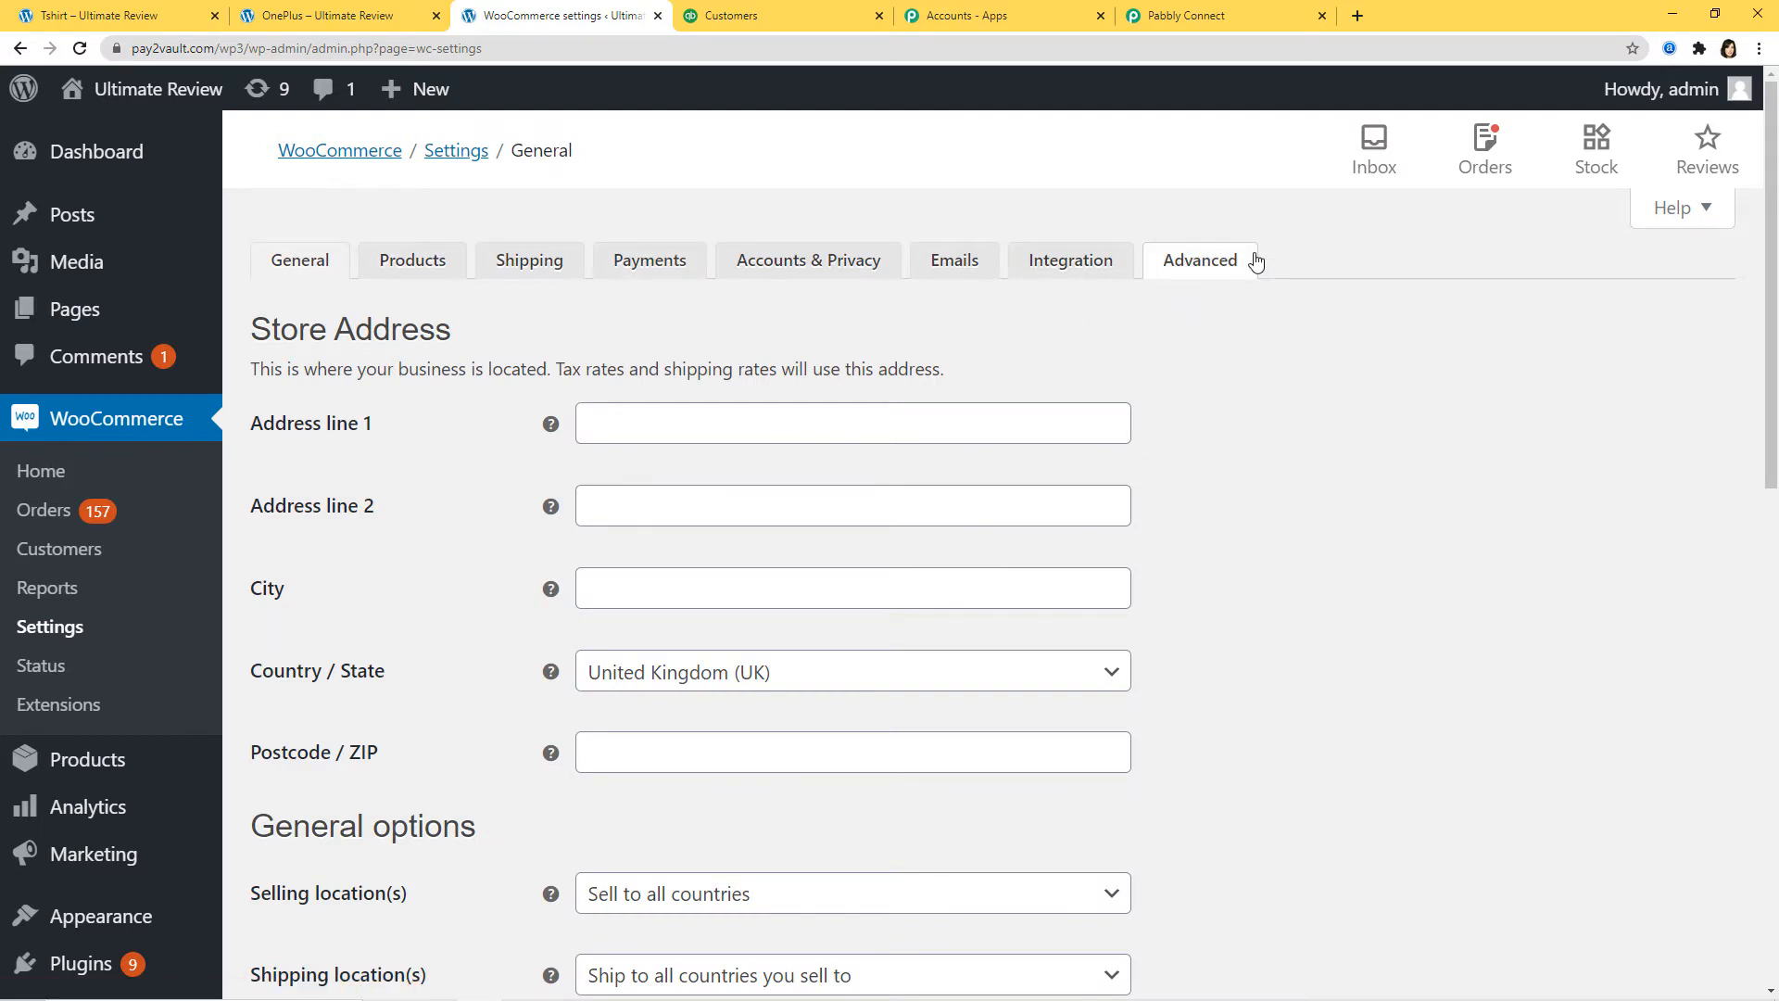
pyautogui.click(1202, 260)
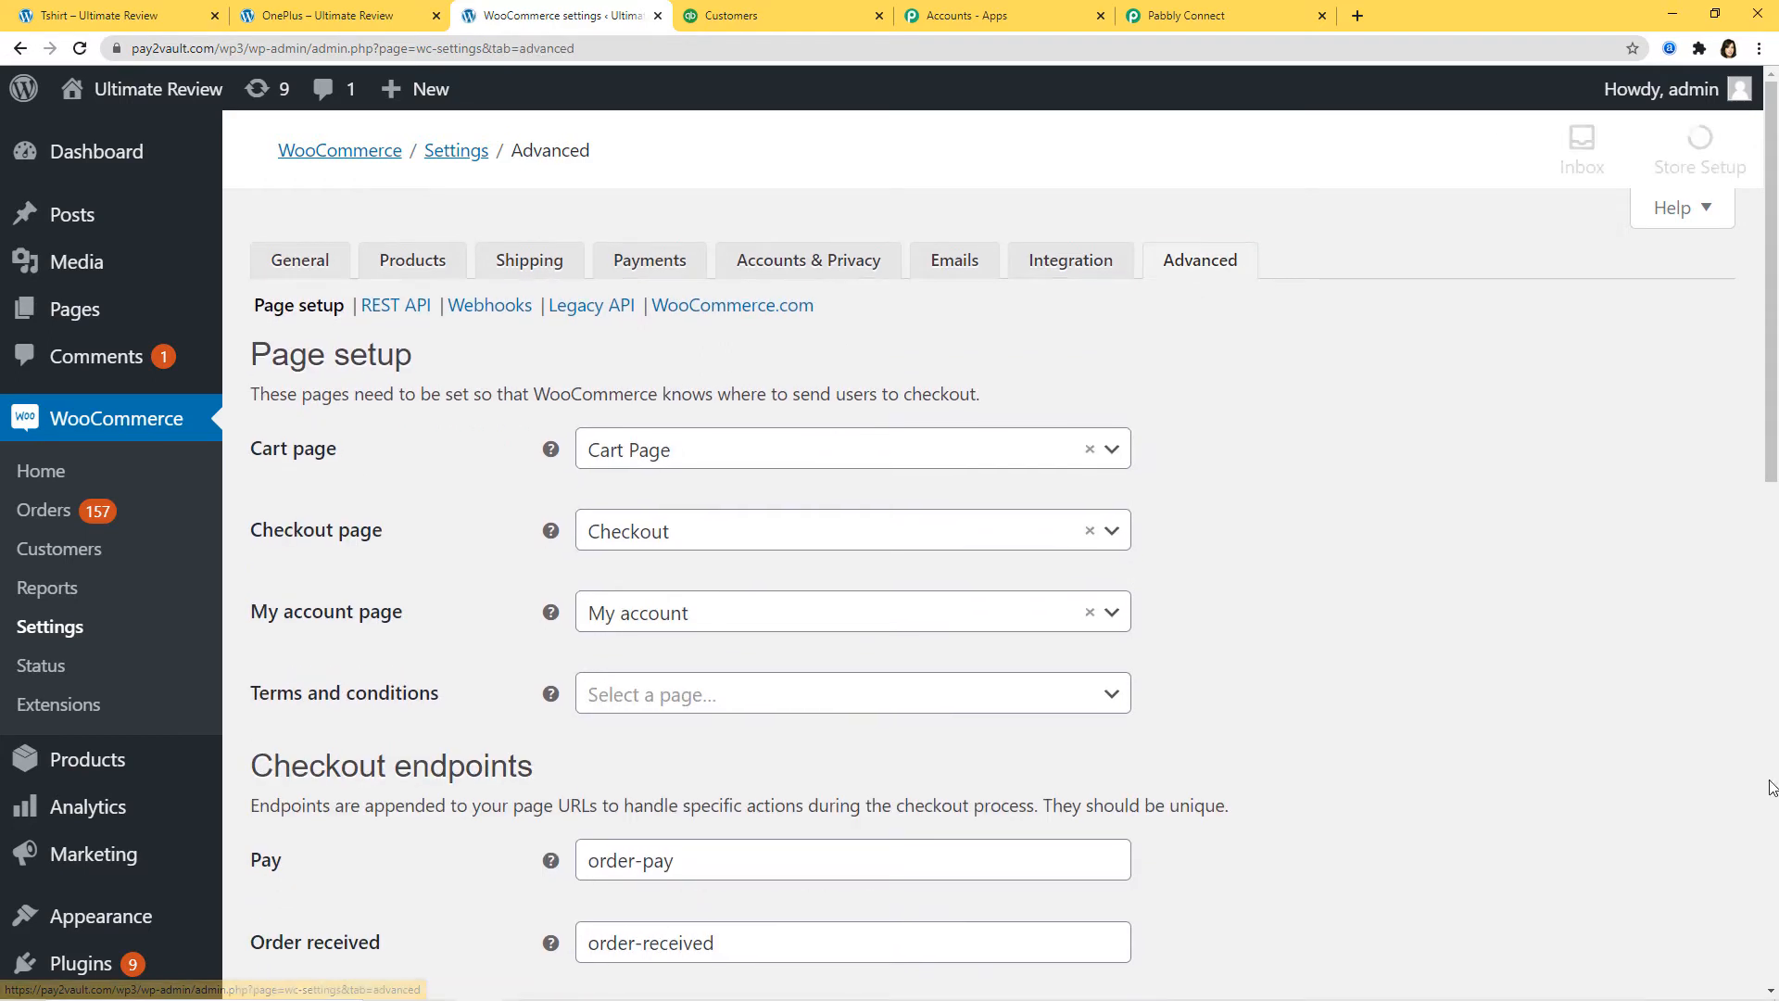
pyautogui.click(482, 309)
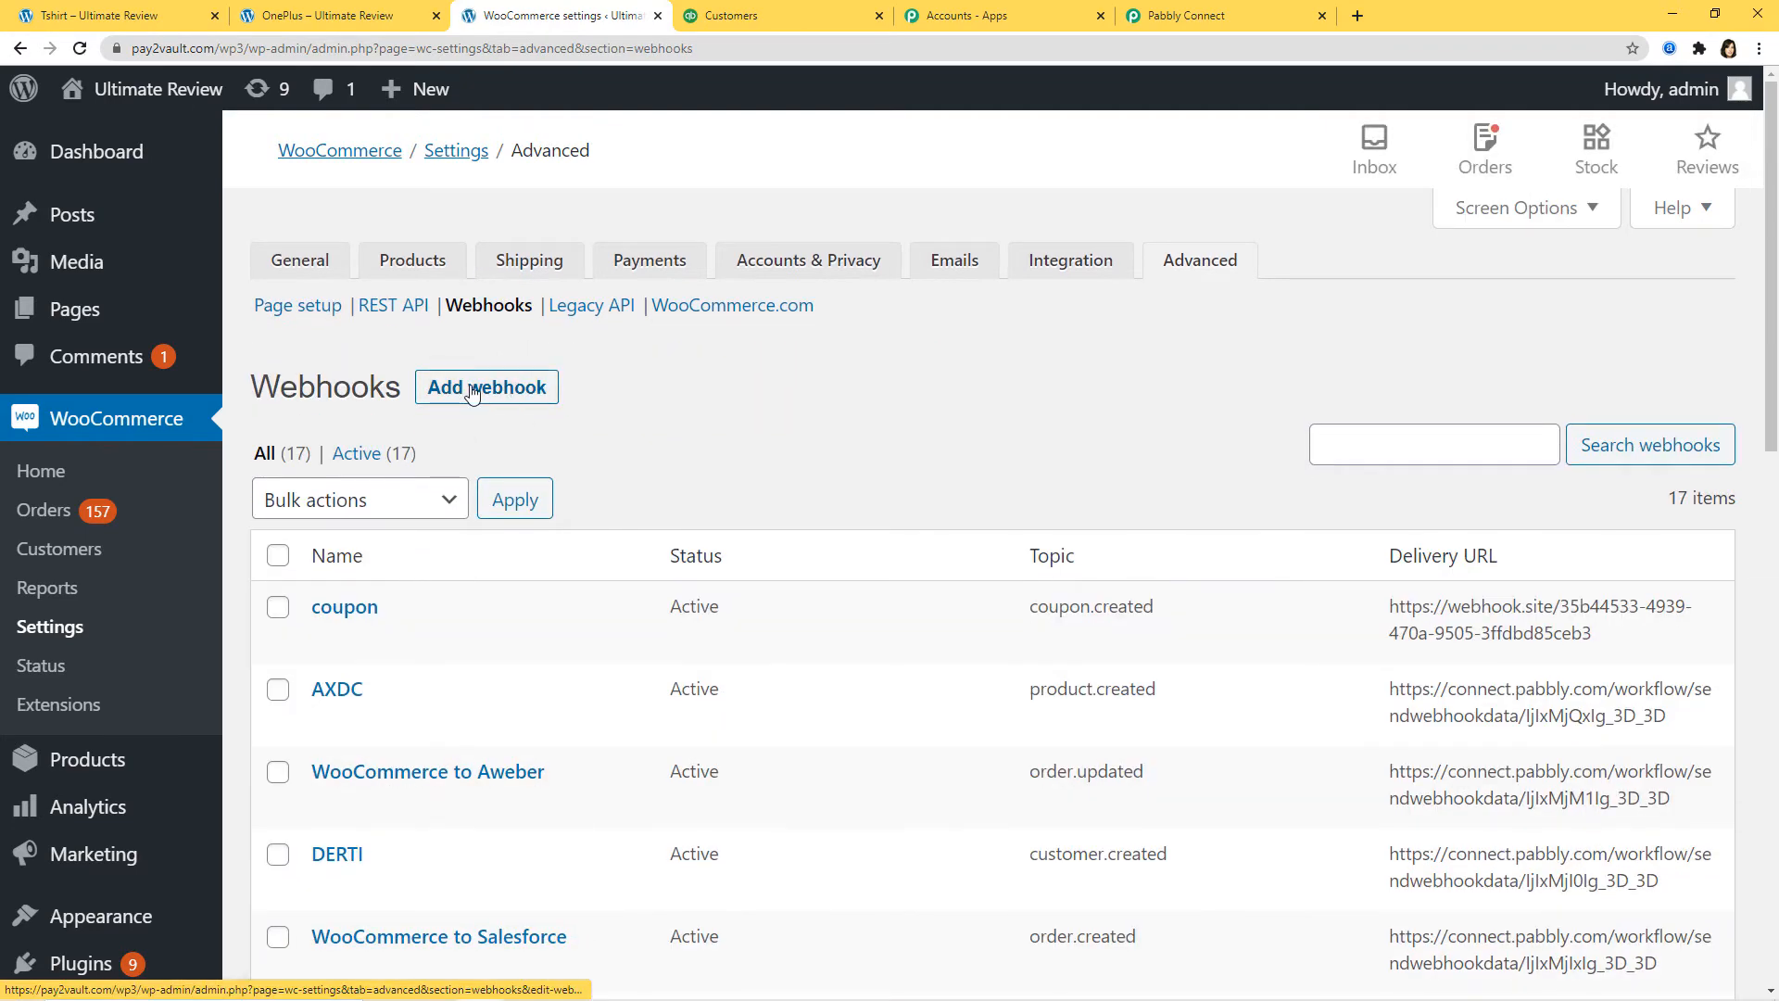
pyautogui.click(492, 389)
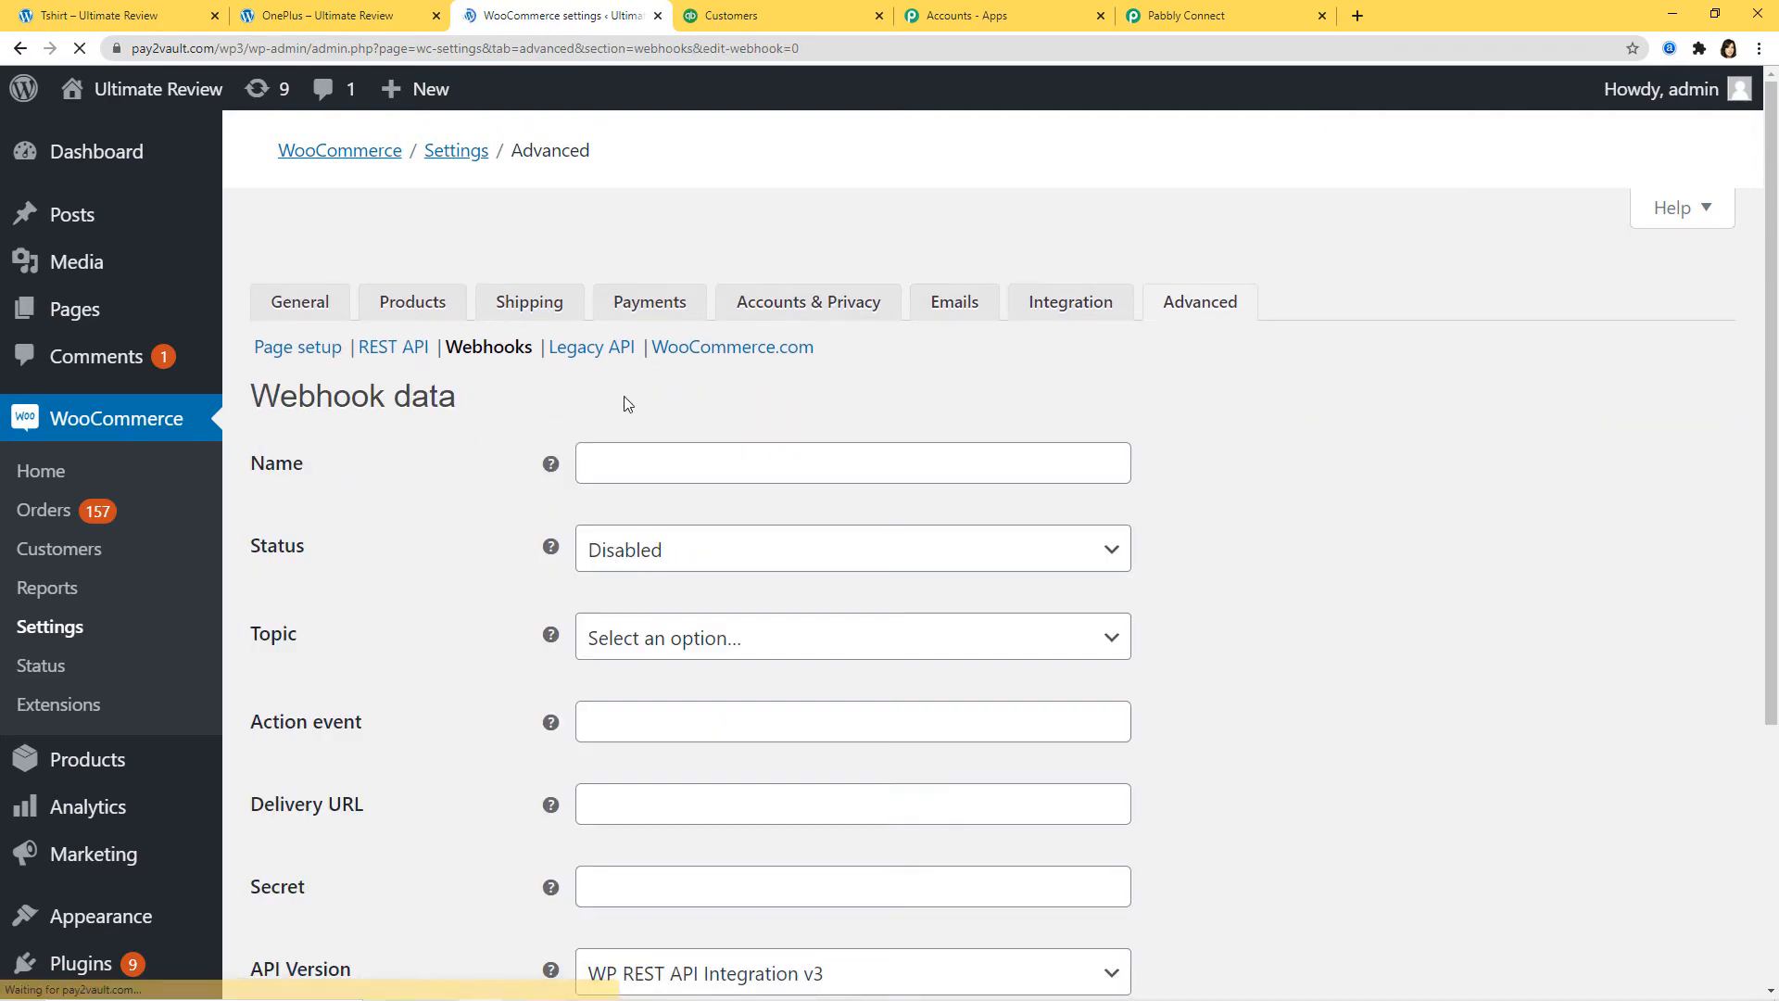
pyautogui.click(608, 425)
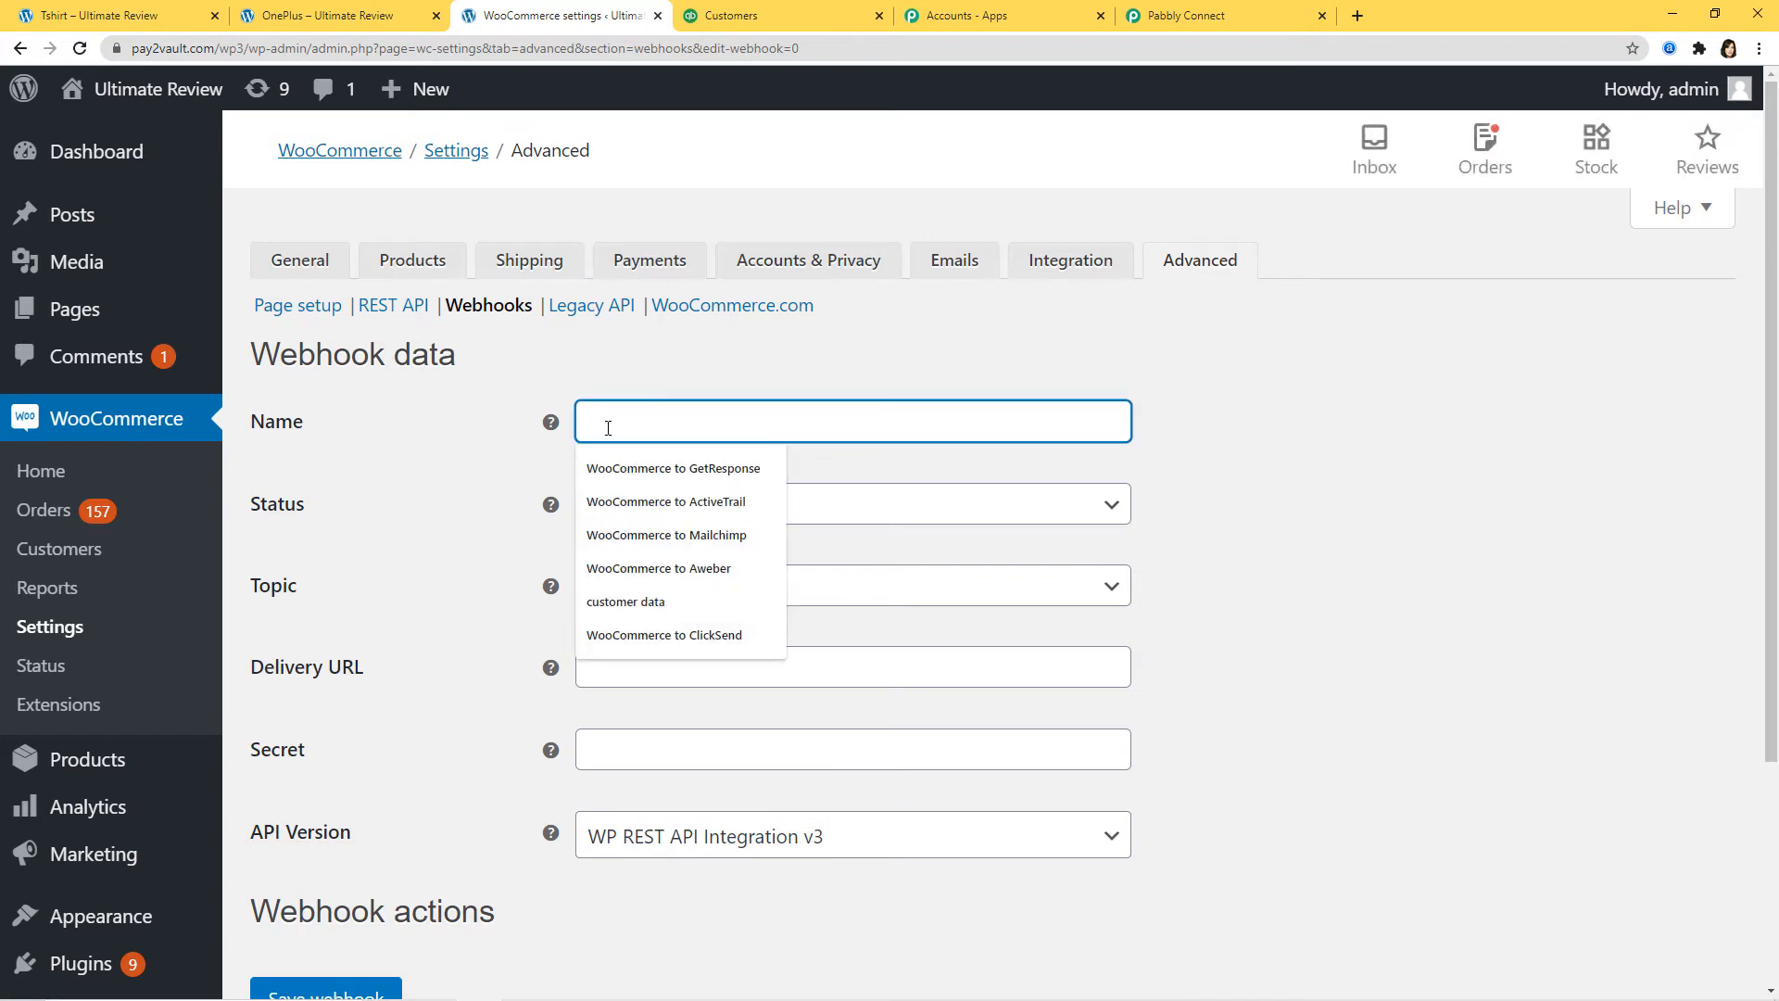
pyautogui.write('Wp')
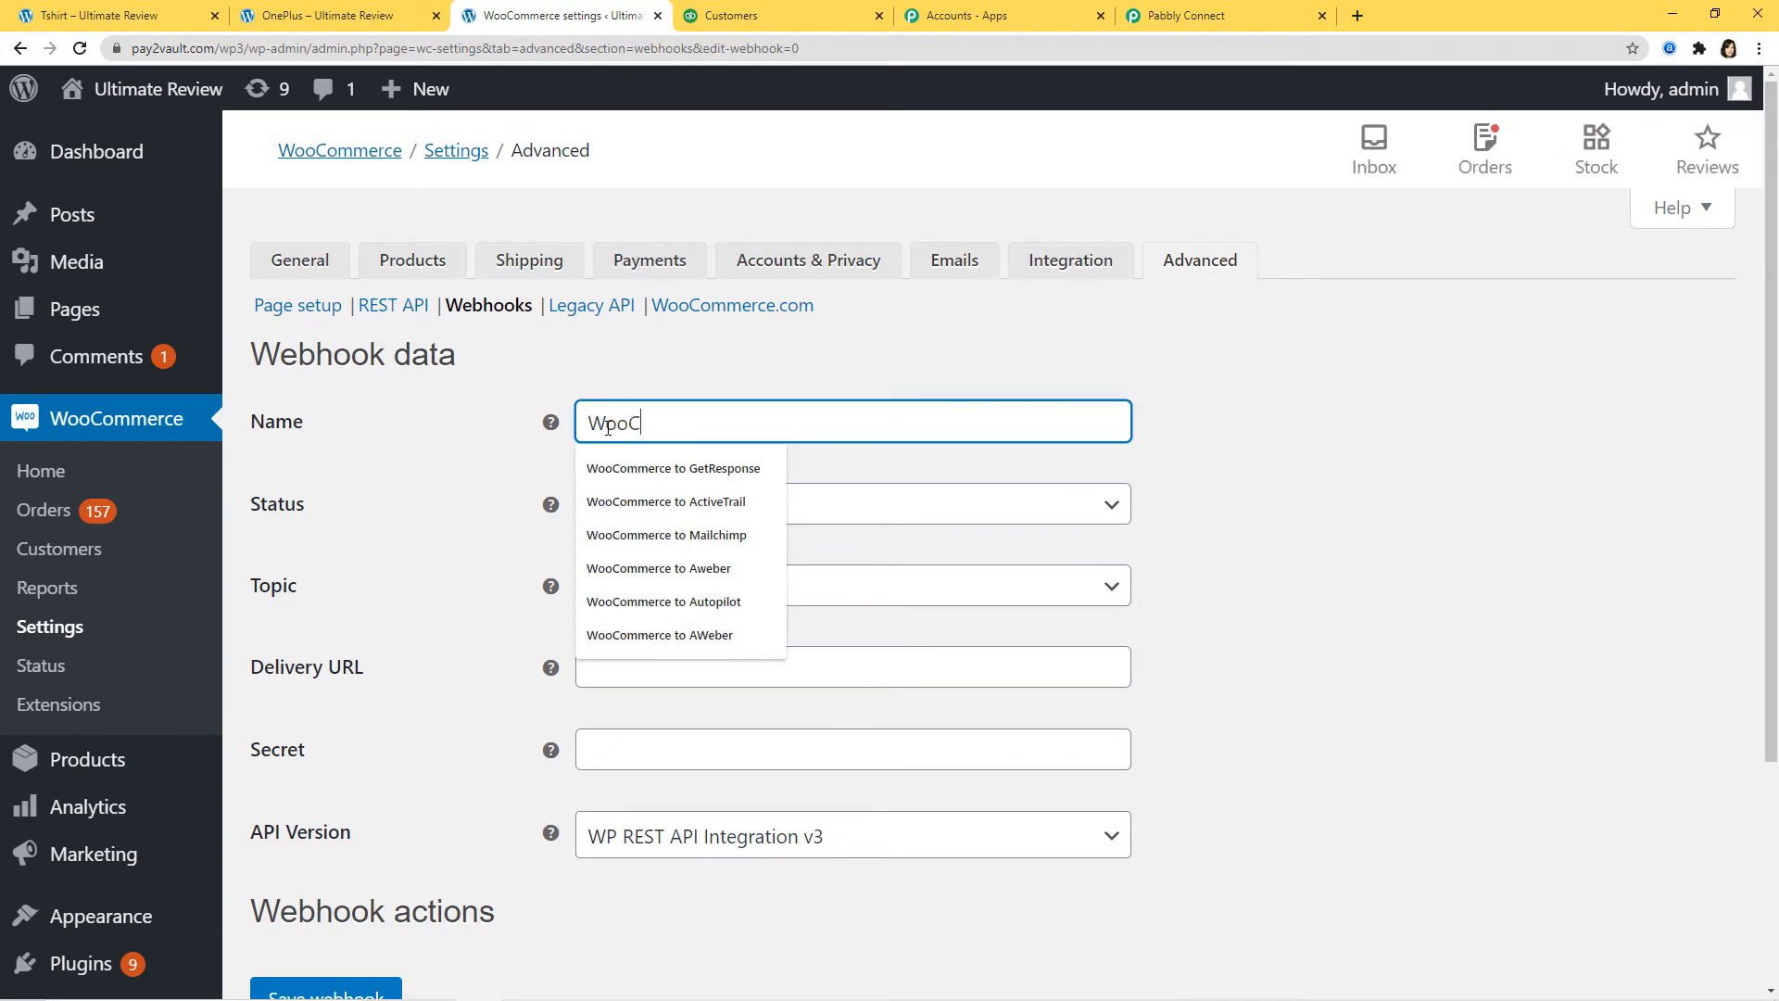
pyautogui.write('oCommerce to Quic')
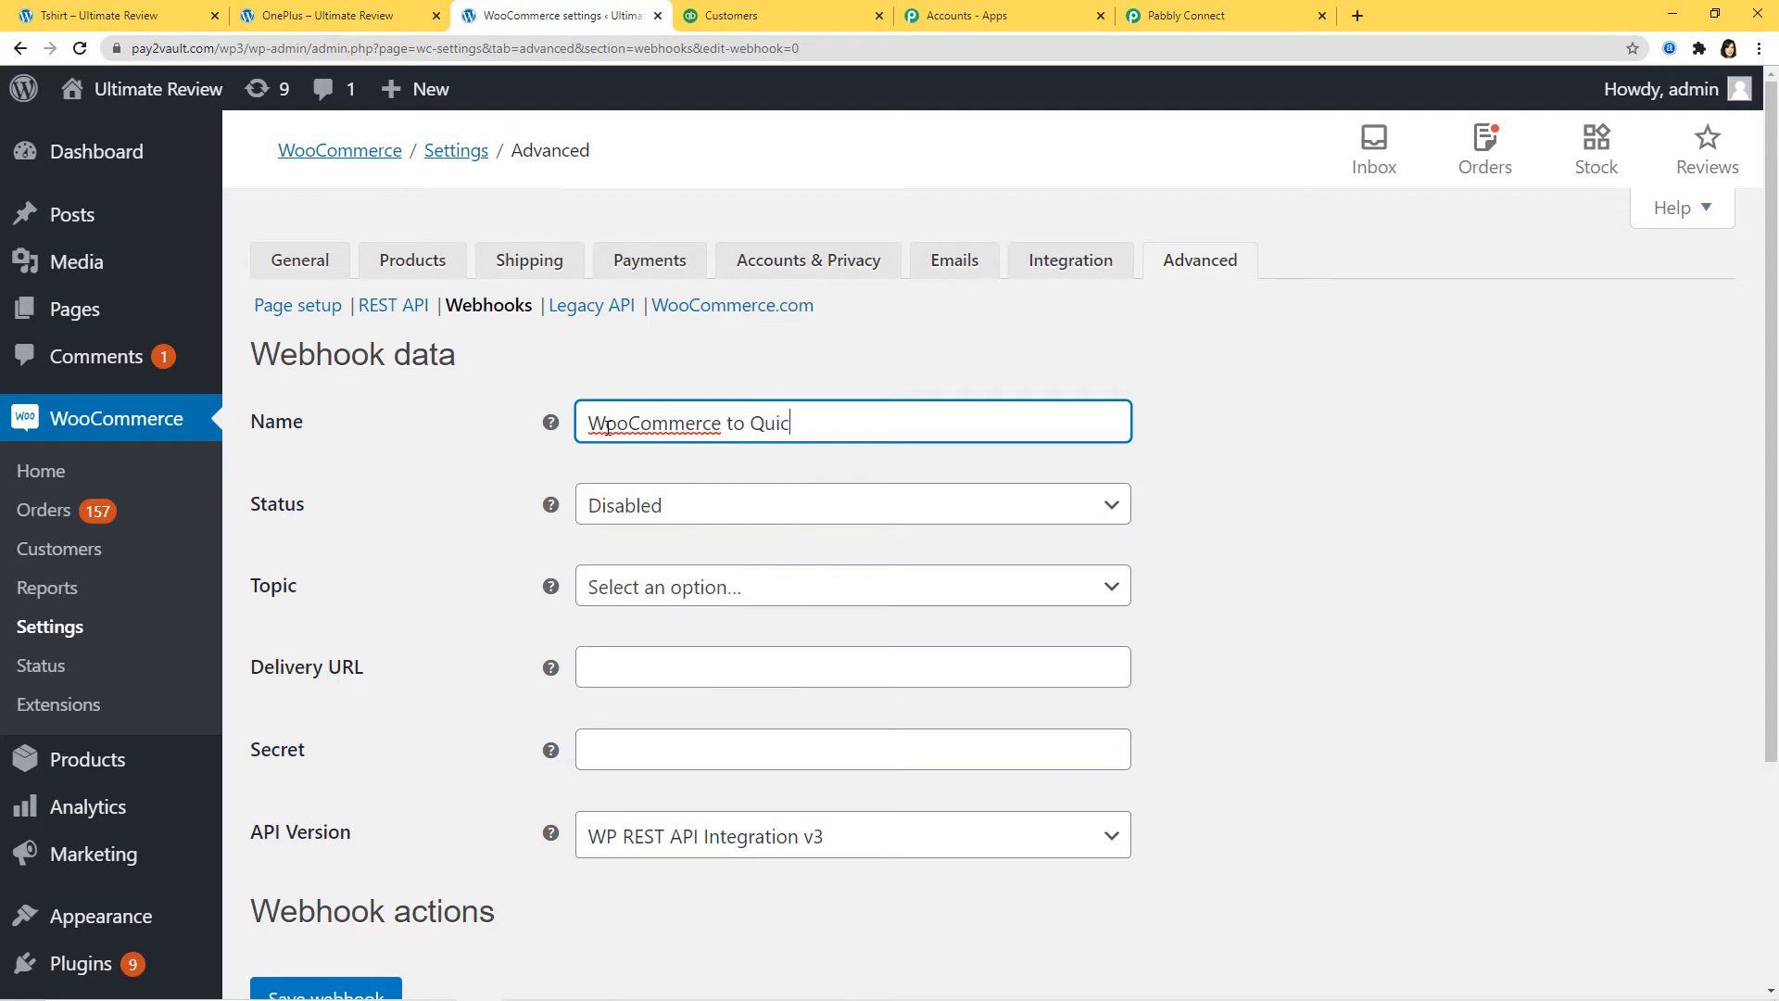
pyautogui.write('kBooks')
# Step: Make the webhook Active on the Order created topic, delivering to the pasted Pabbly URL
pyautogui.click(637, 505)
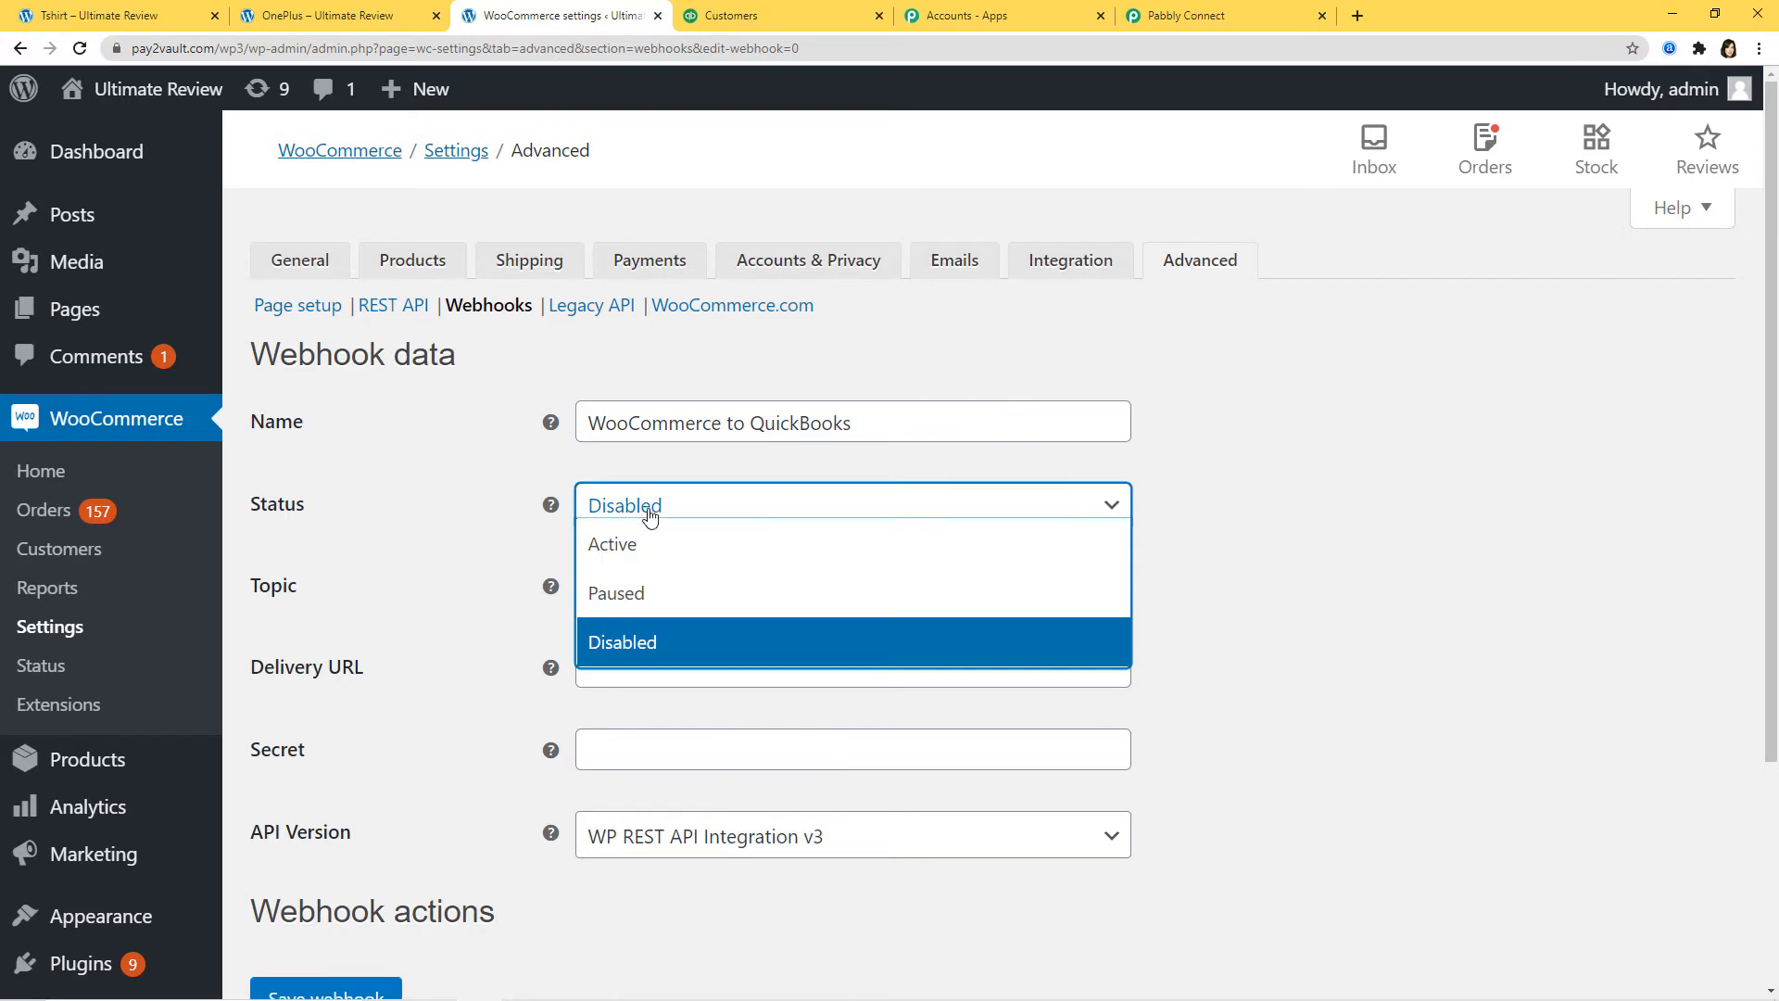
pyautogui.click(645, 542)
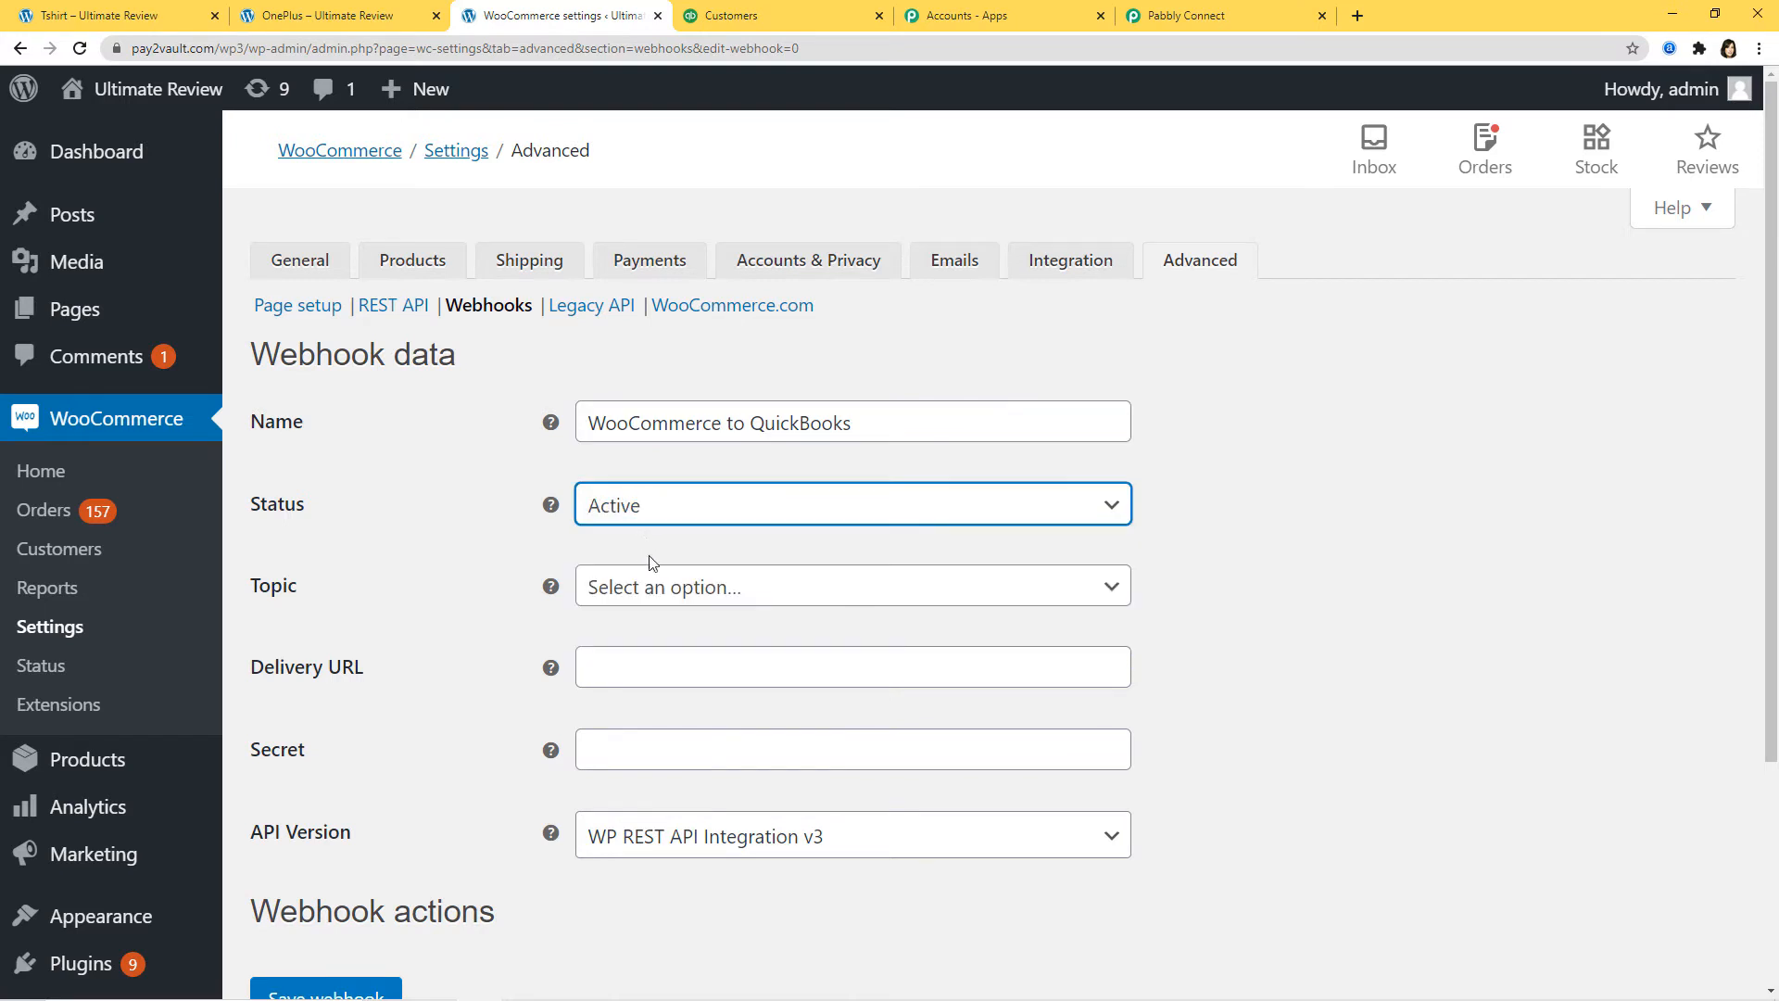
pyautogui.click(660, 591)
pyautogui.write('order')
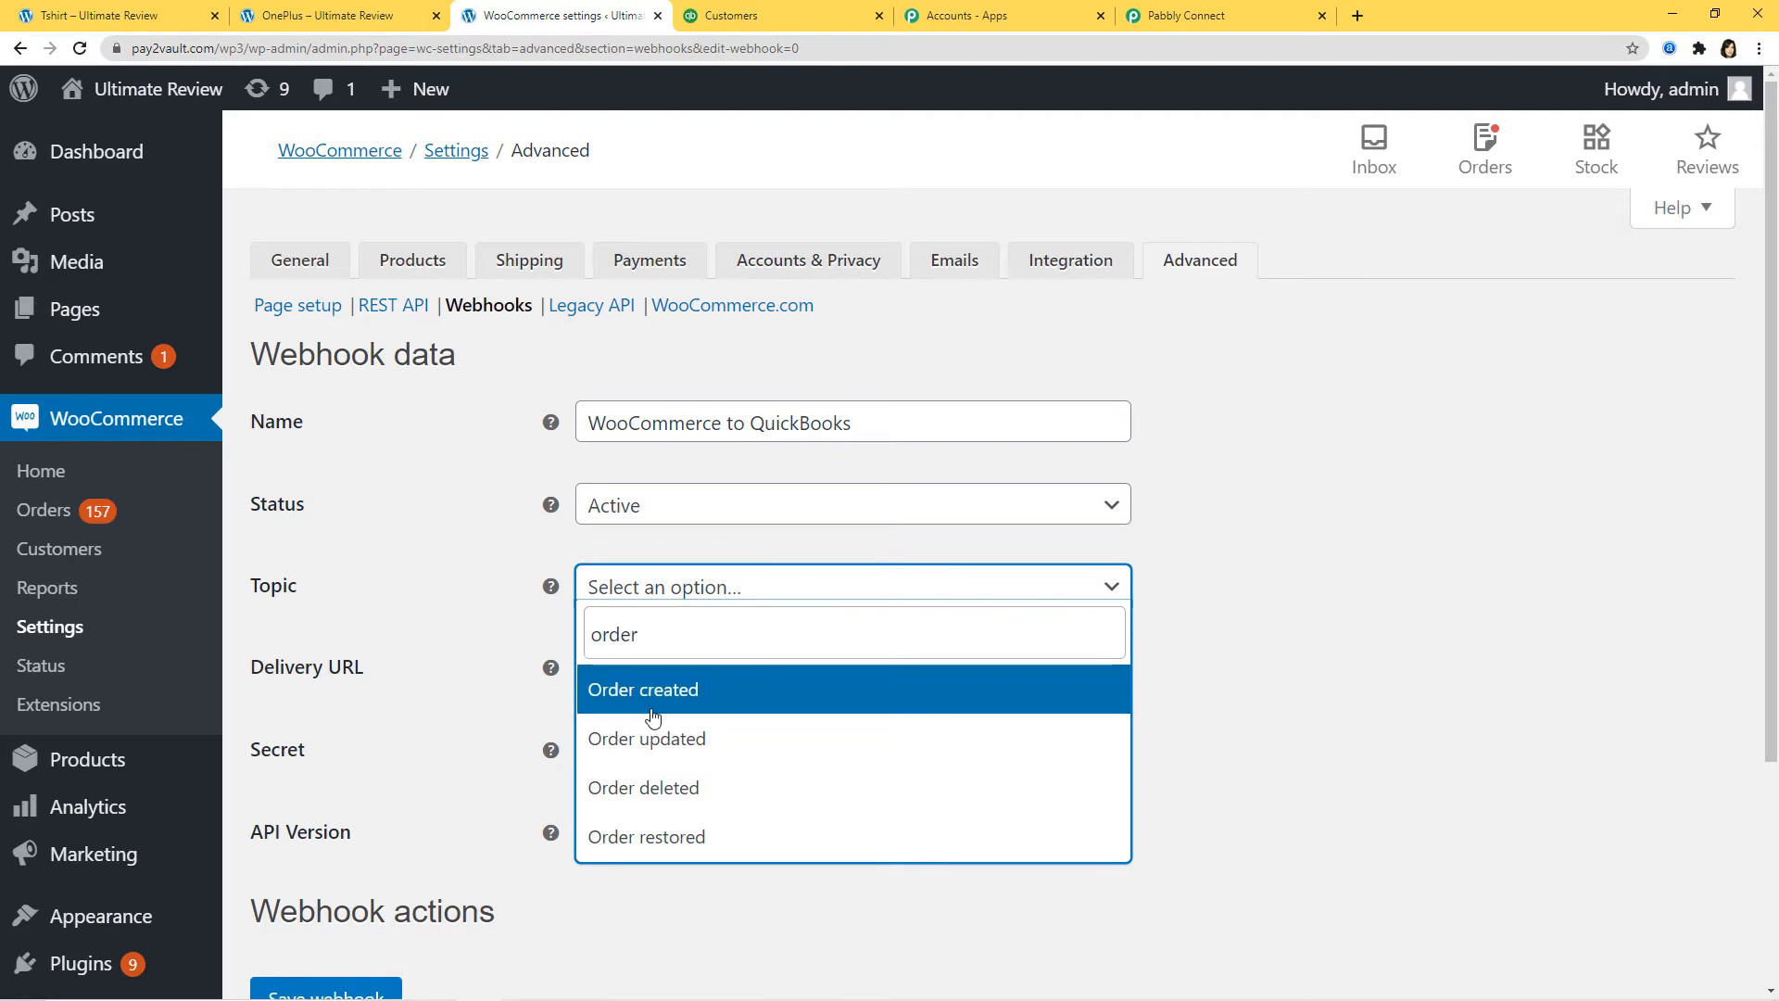
pyautogui.click(653, 708)
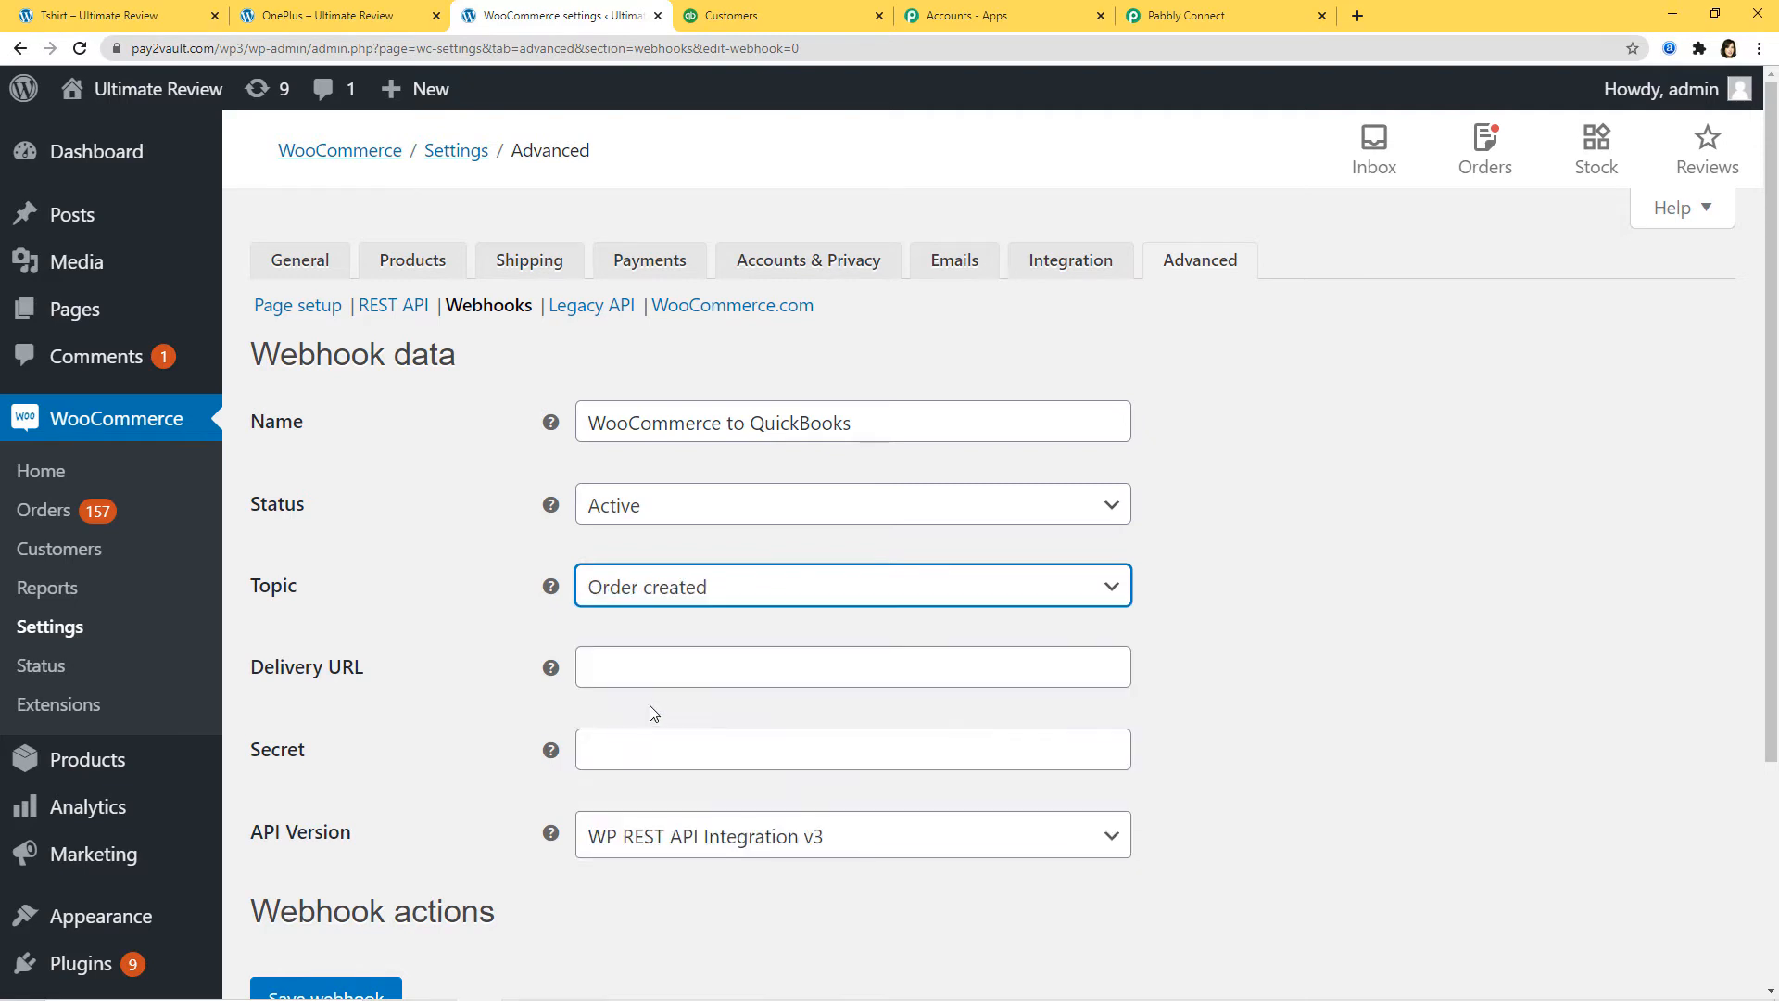
pyautogui.click(603, 671)
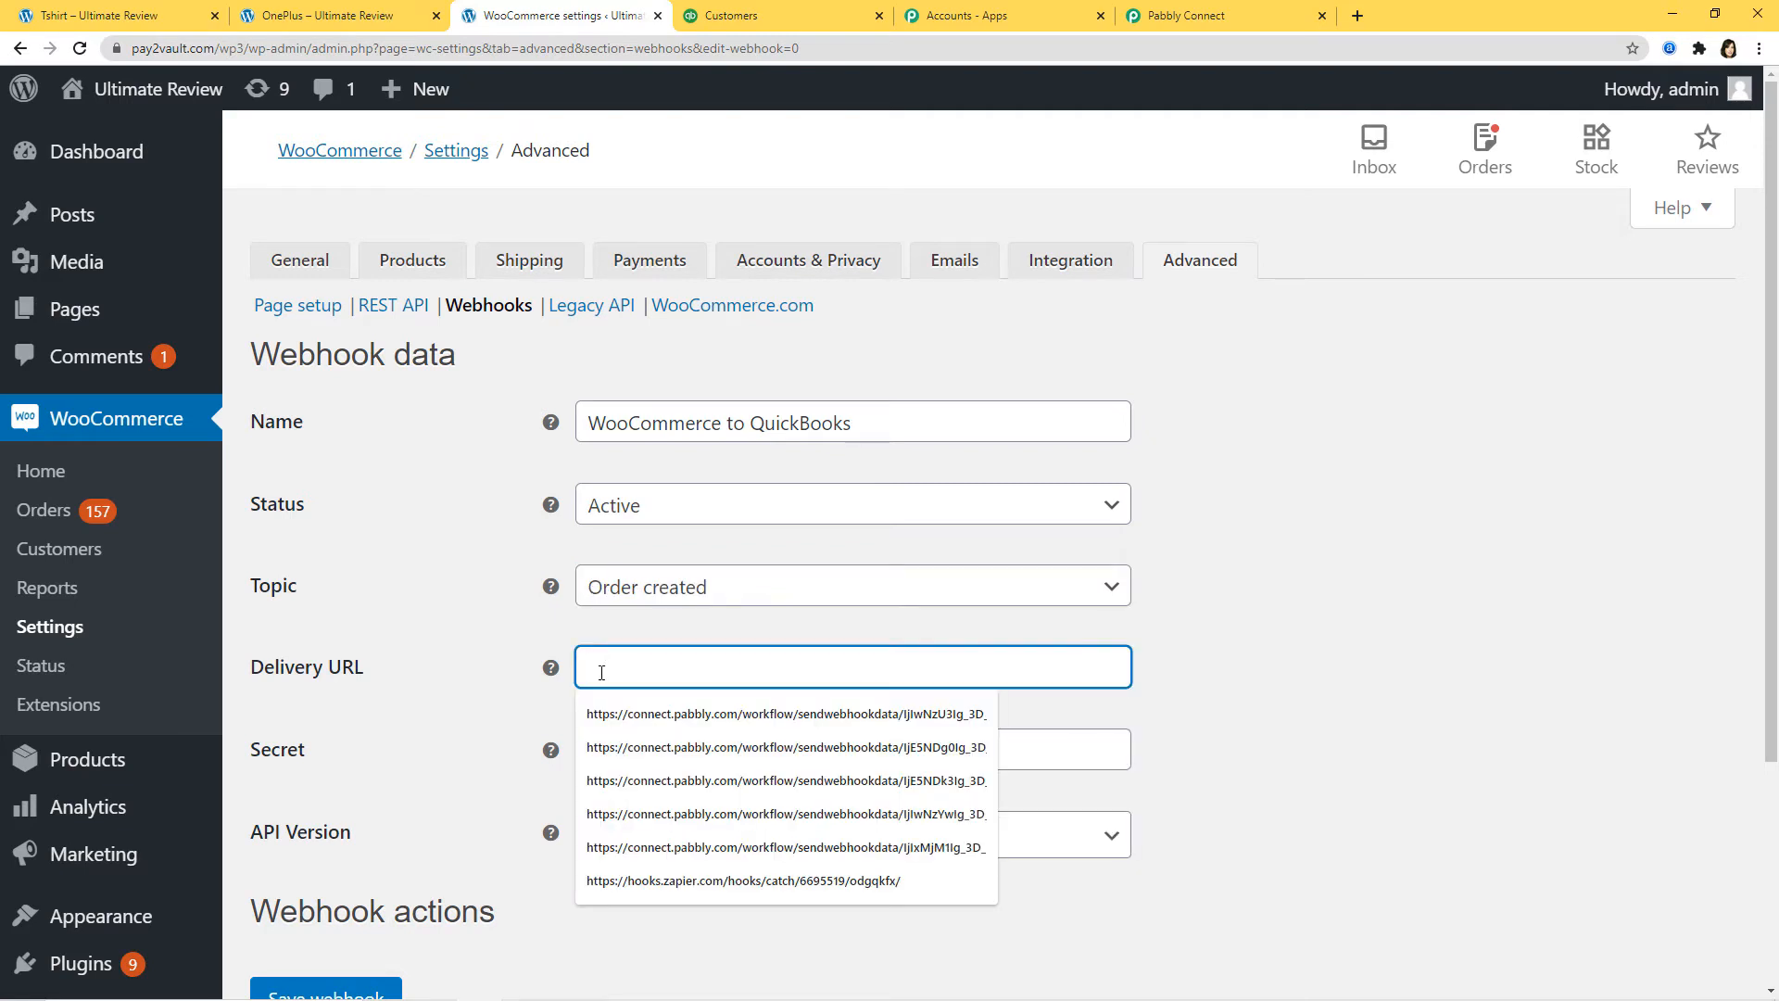
pyautogui.hotkey('ctrl', 'v')
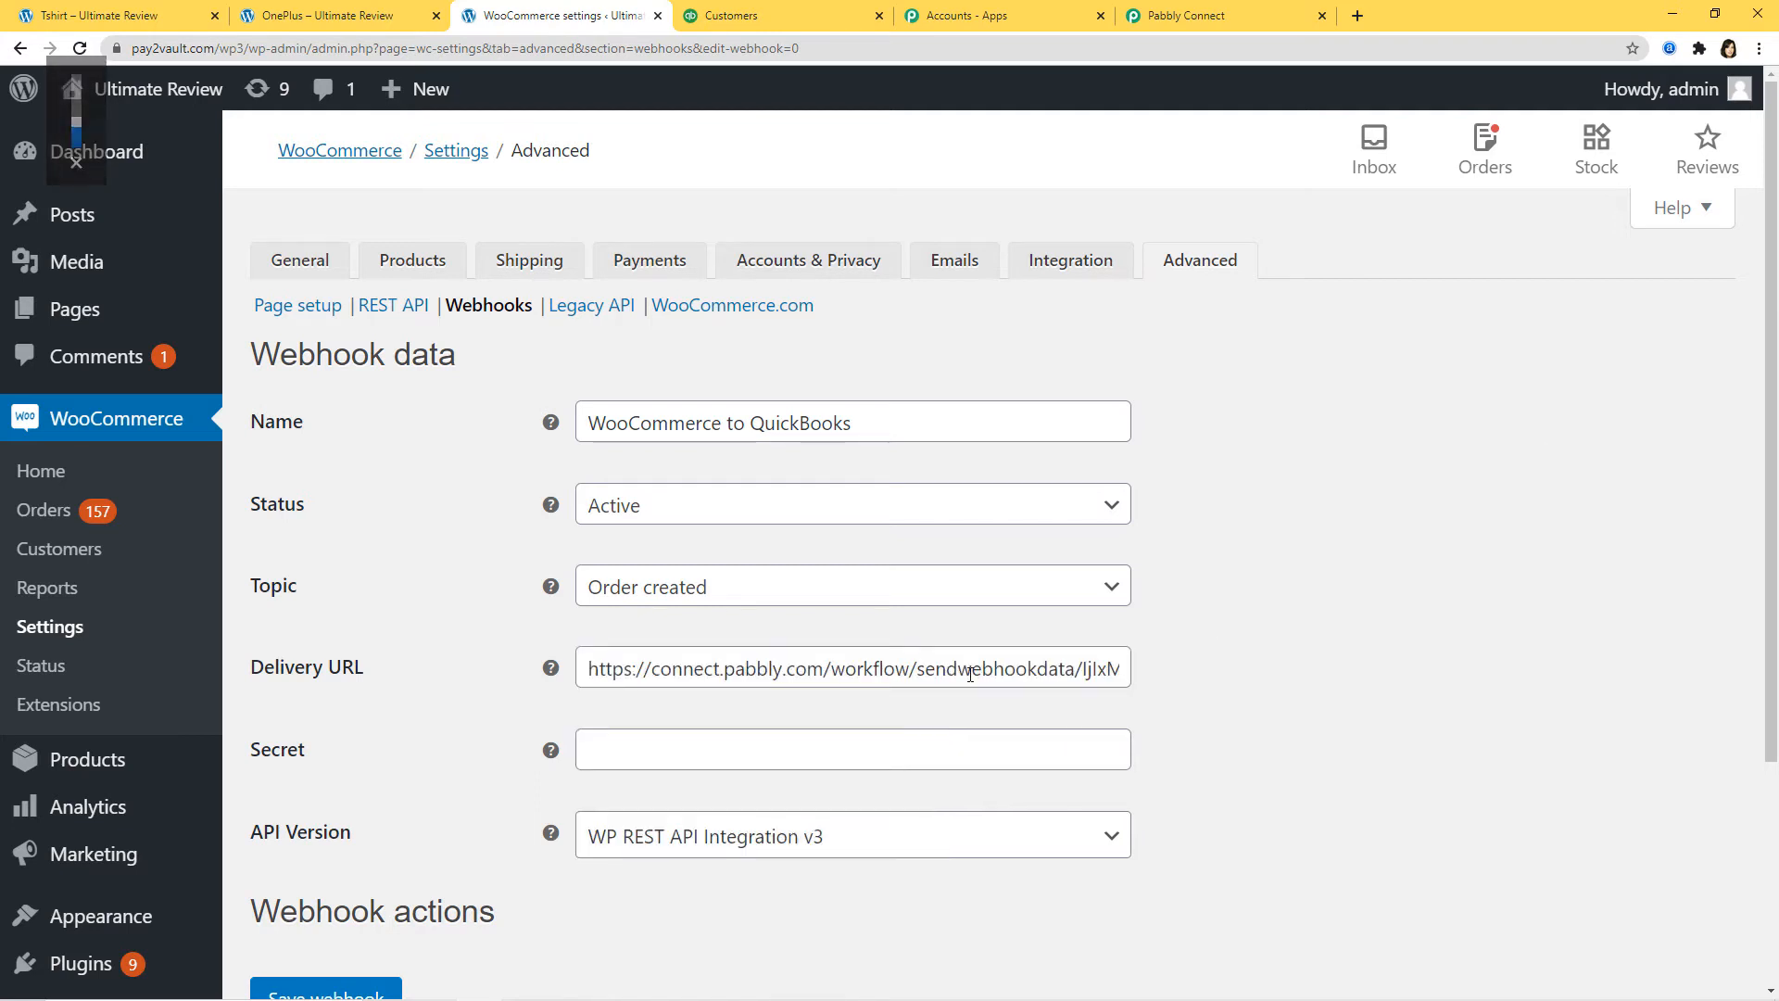
# Step: Save the new webhook, saving it a second time
pyautogui.scroll(-2, 1395, 695)
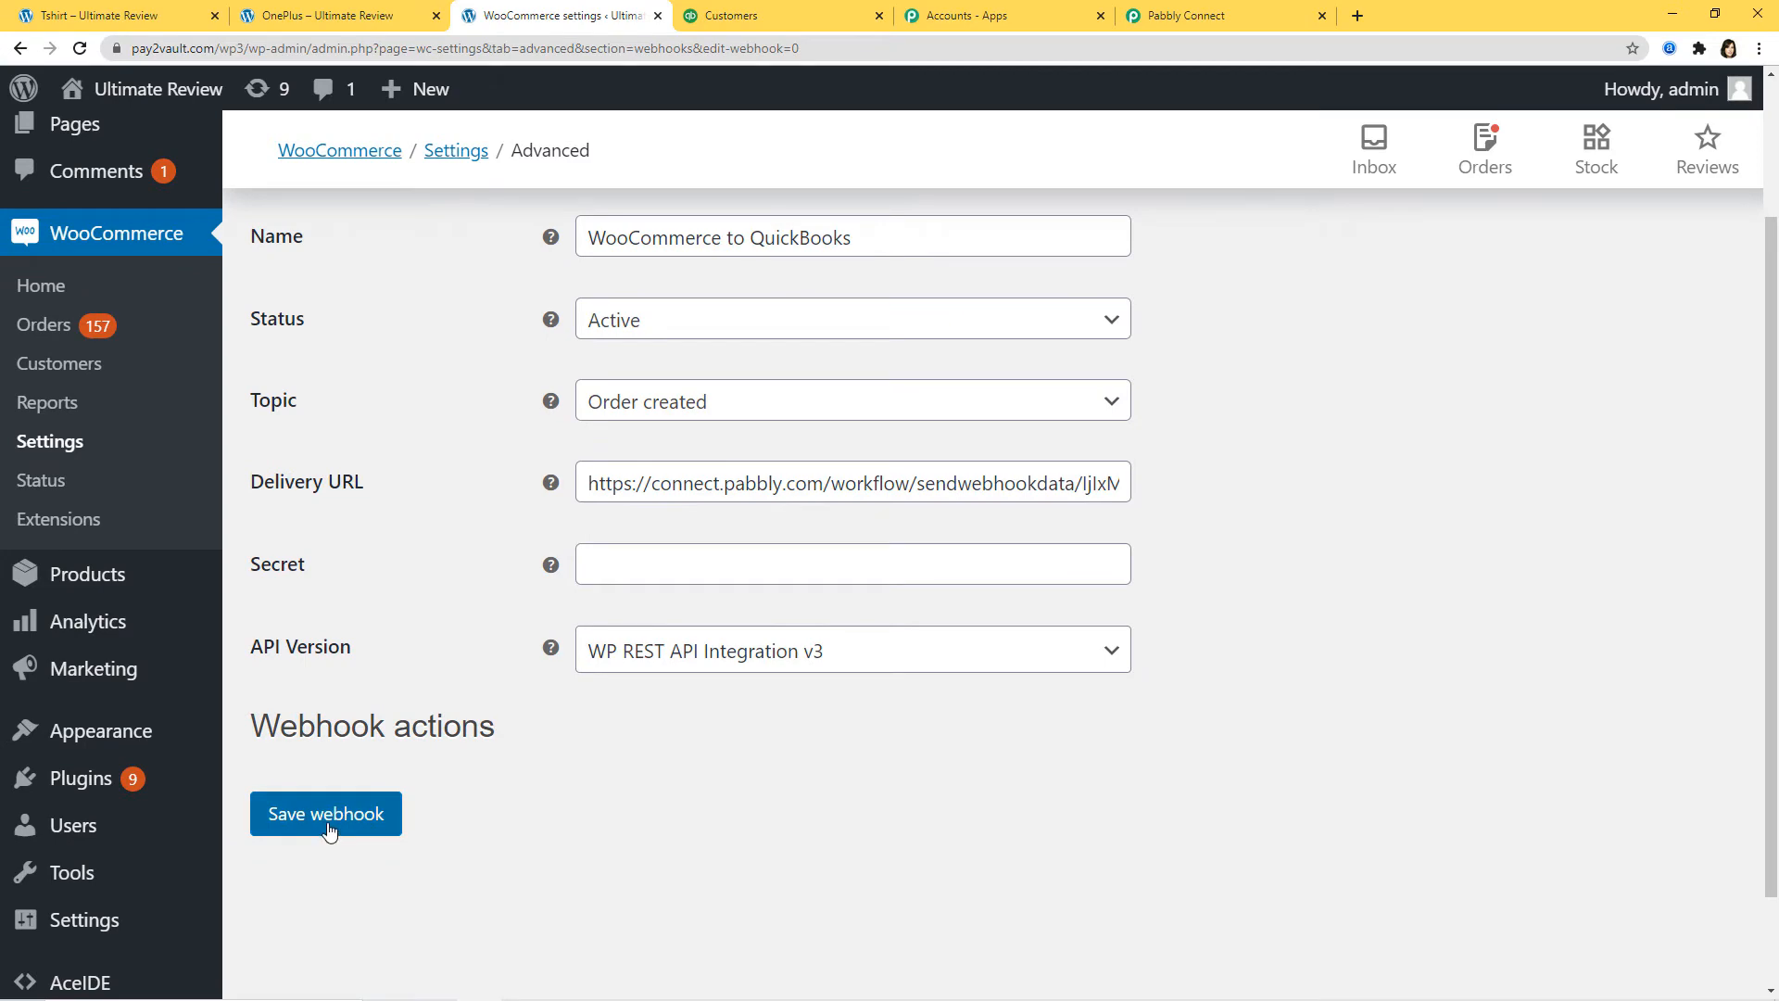
pyautogui.click(330, 825)
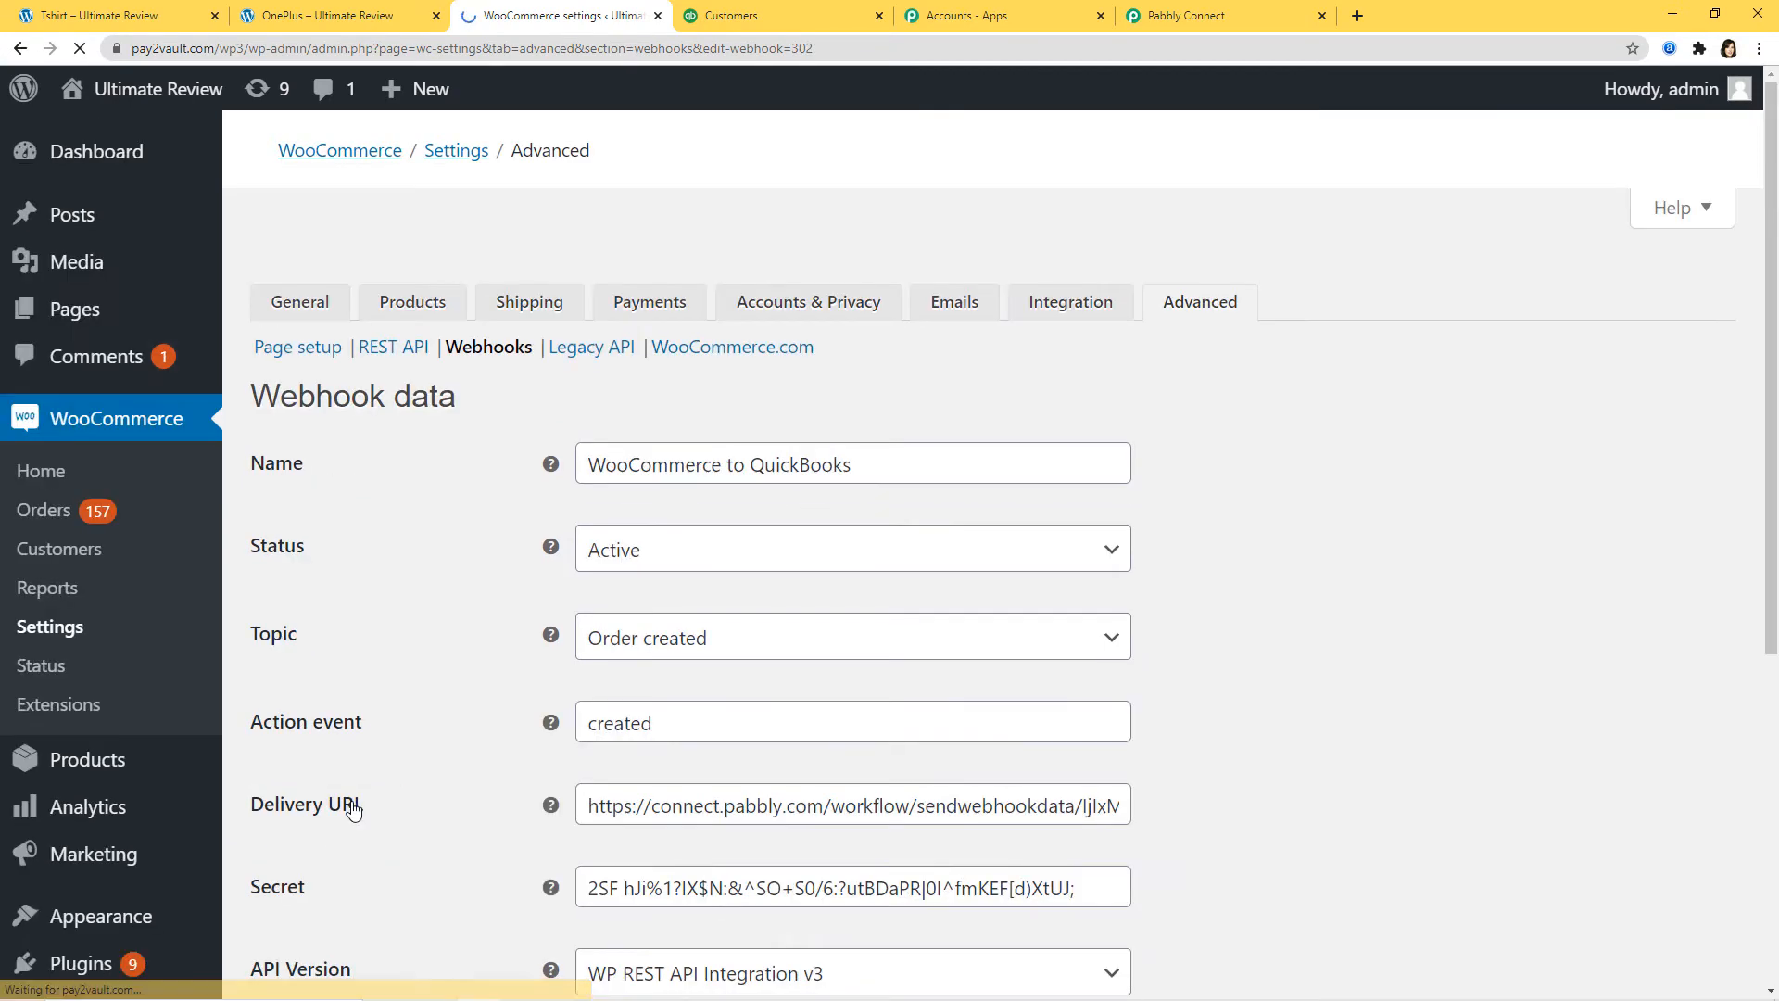
pyautogui.scroll(-5, 1302, 669)
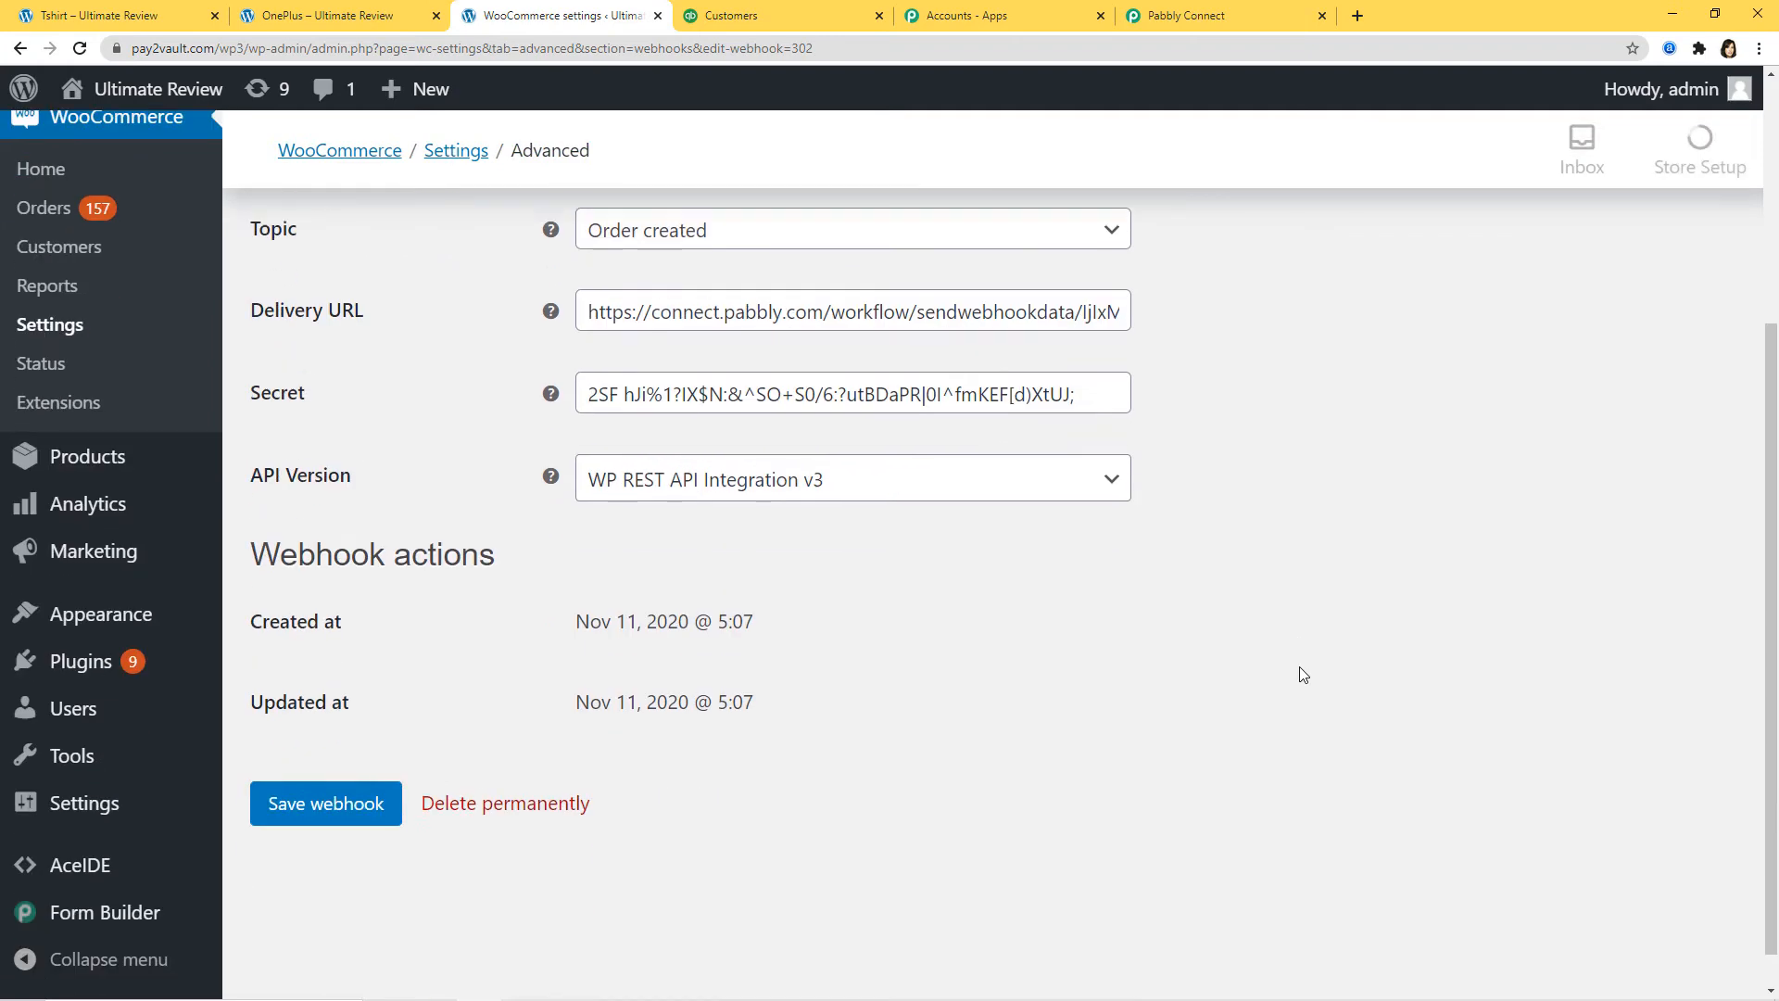
pyautogui.click(336, 790)
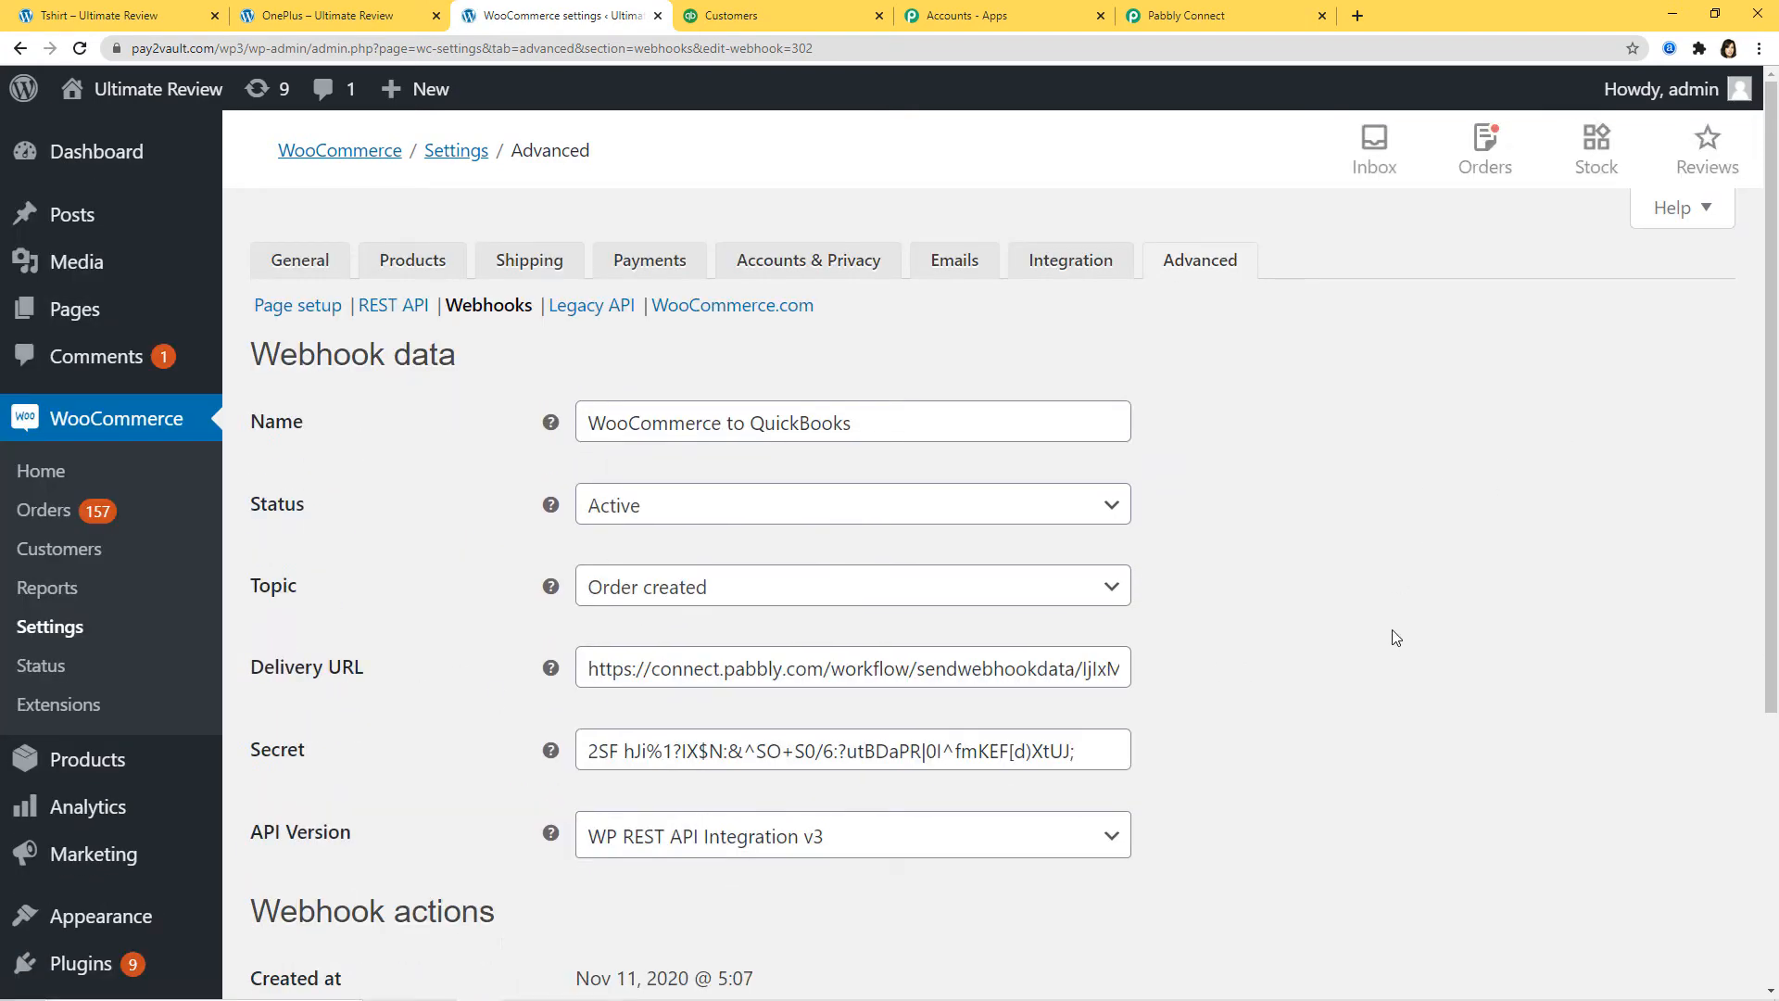
# Step: Back in Pabbly Connect, start capturing a webhook response for the WooCommerce trigger
pyautogui.click(1202, 20)
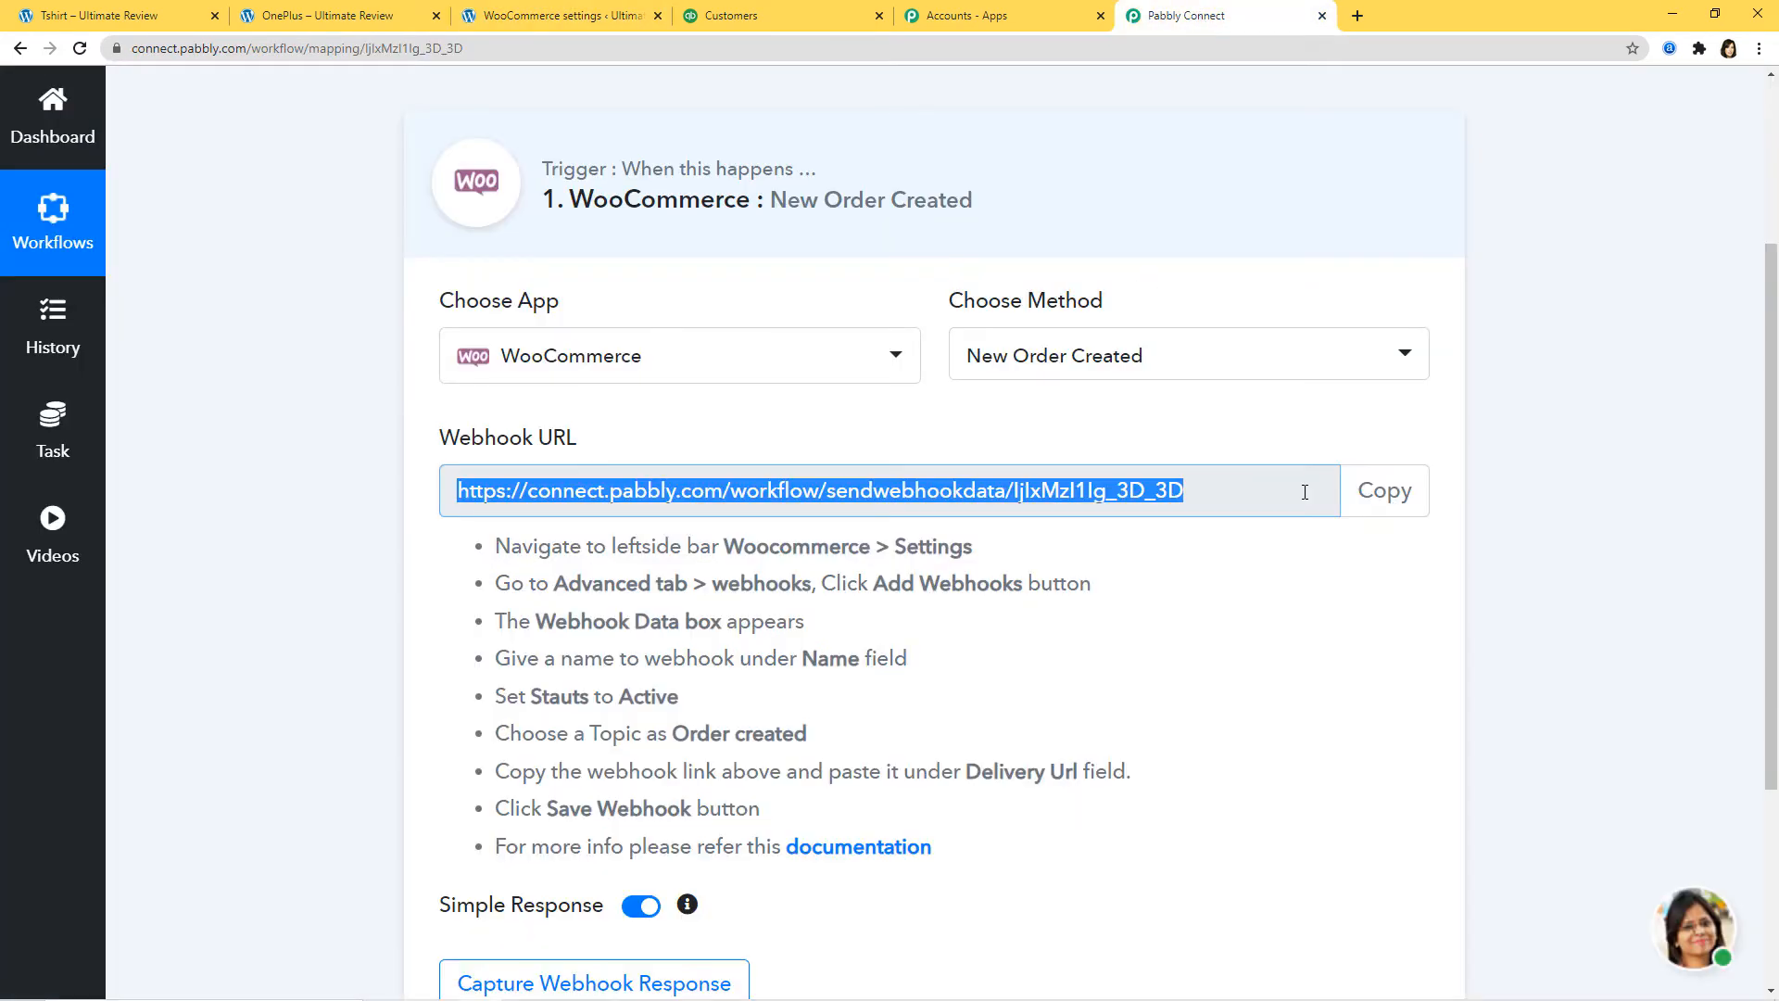
pyautogui.scroll(-2, 1252, 441)
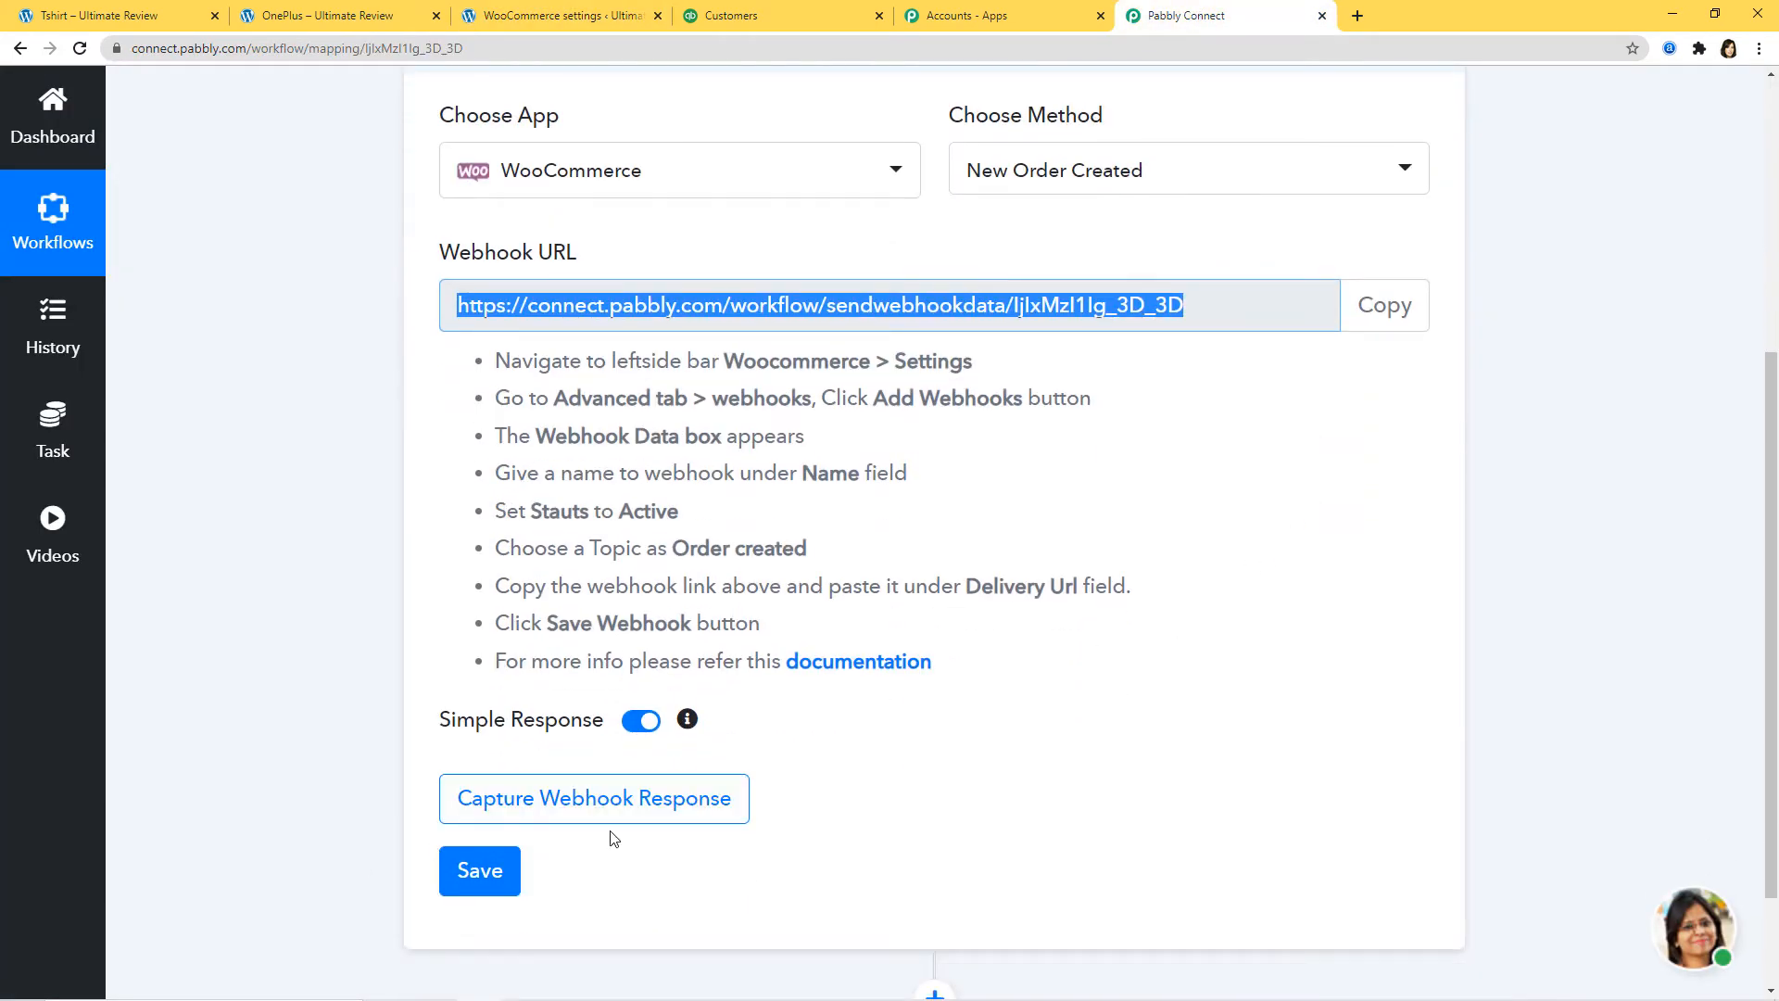
pyautogui.click(653, 804)
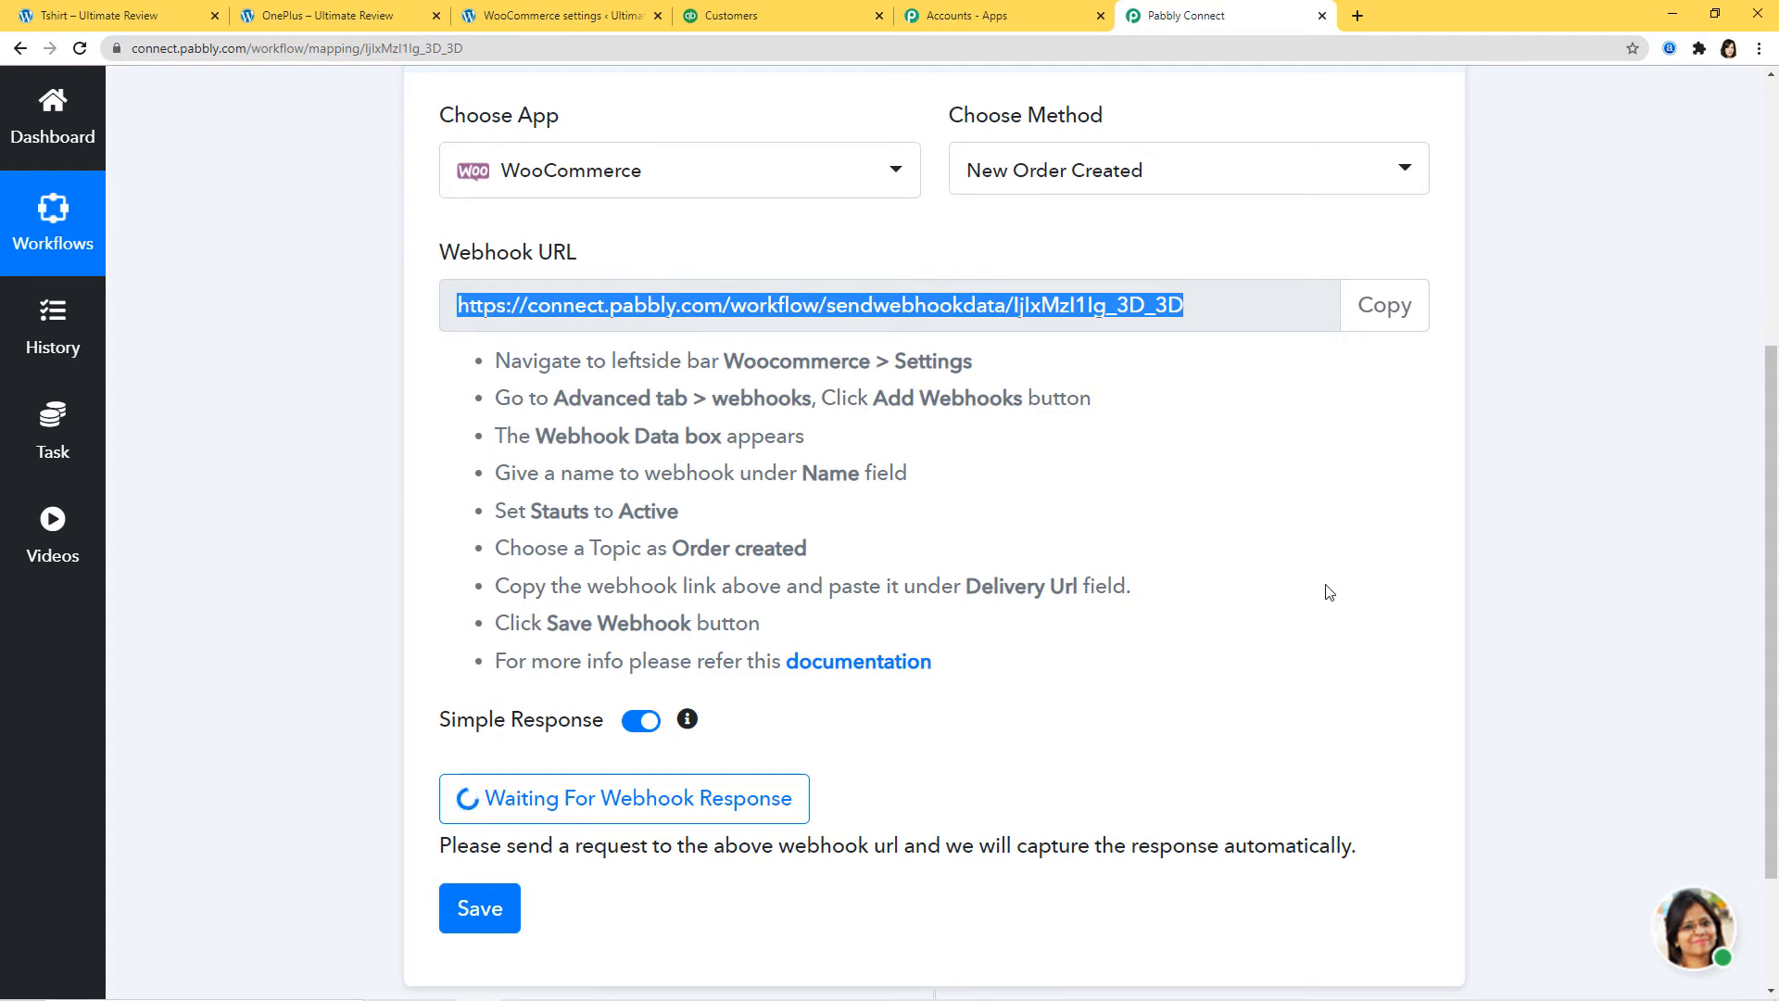
pyautogui.click(1242, 595)
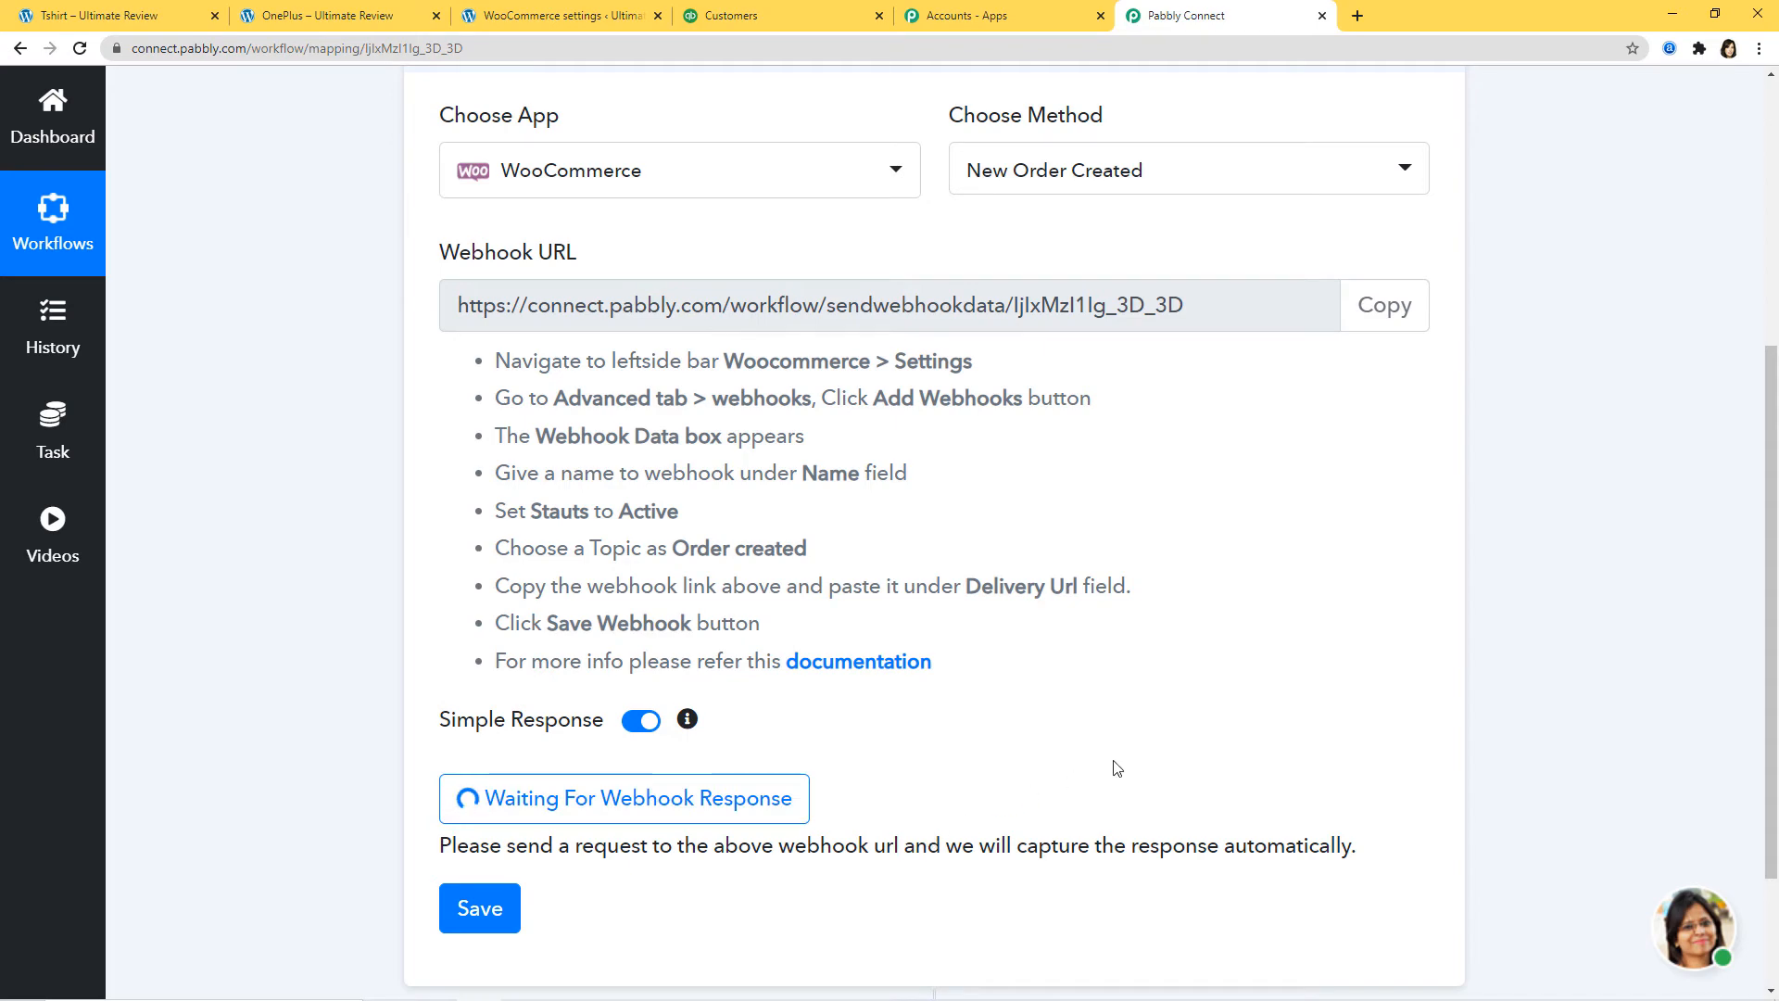
pyautogui.click(111, 15)
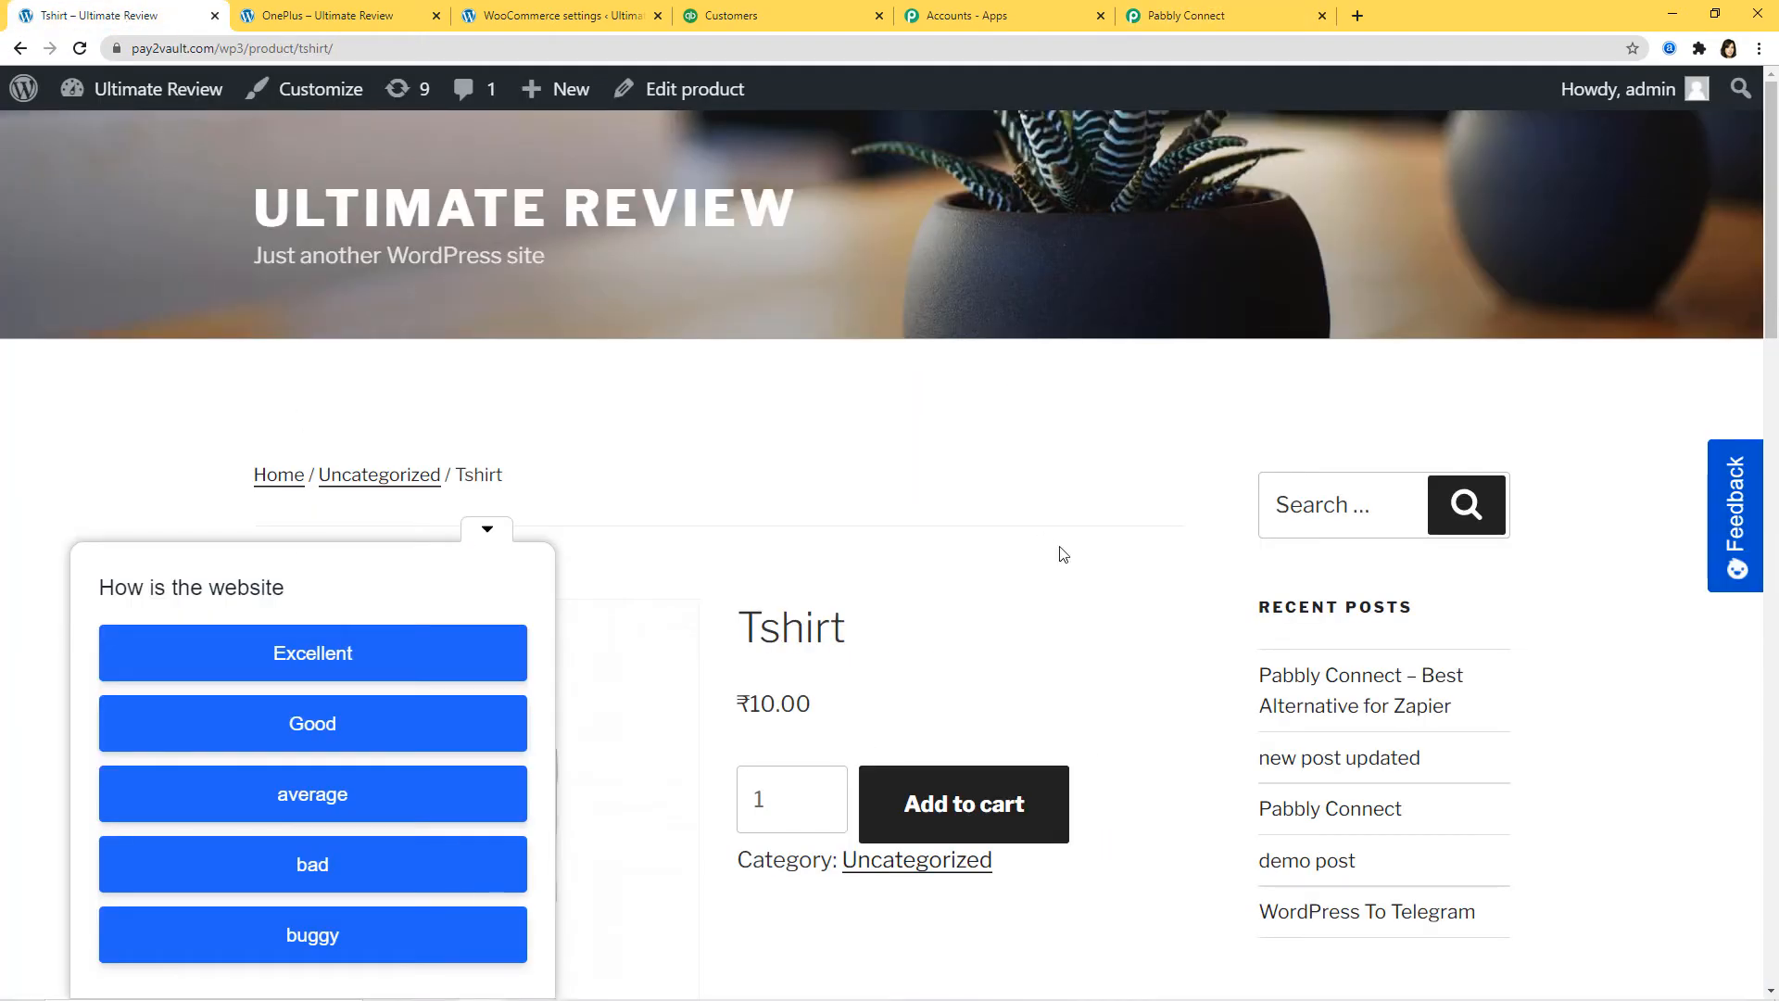
# Step: Add the Tshirt to the cart and proceed to checkout
pyautogui.click(486, 528)
pyautogui.scroll(-2, 973, 477)
pyautogui.scroll(-3, 973, 480)
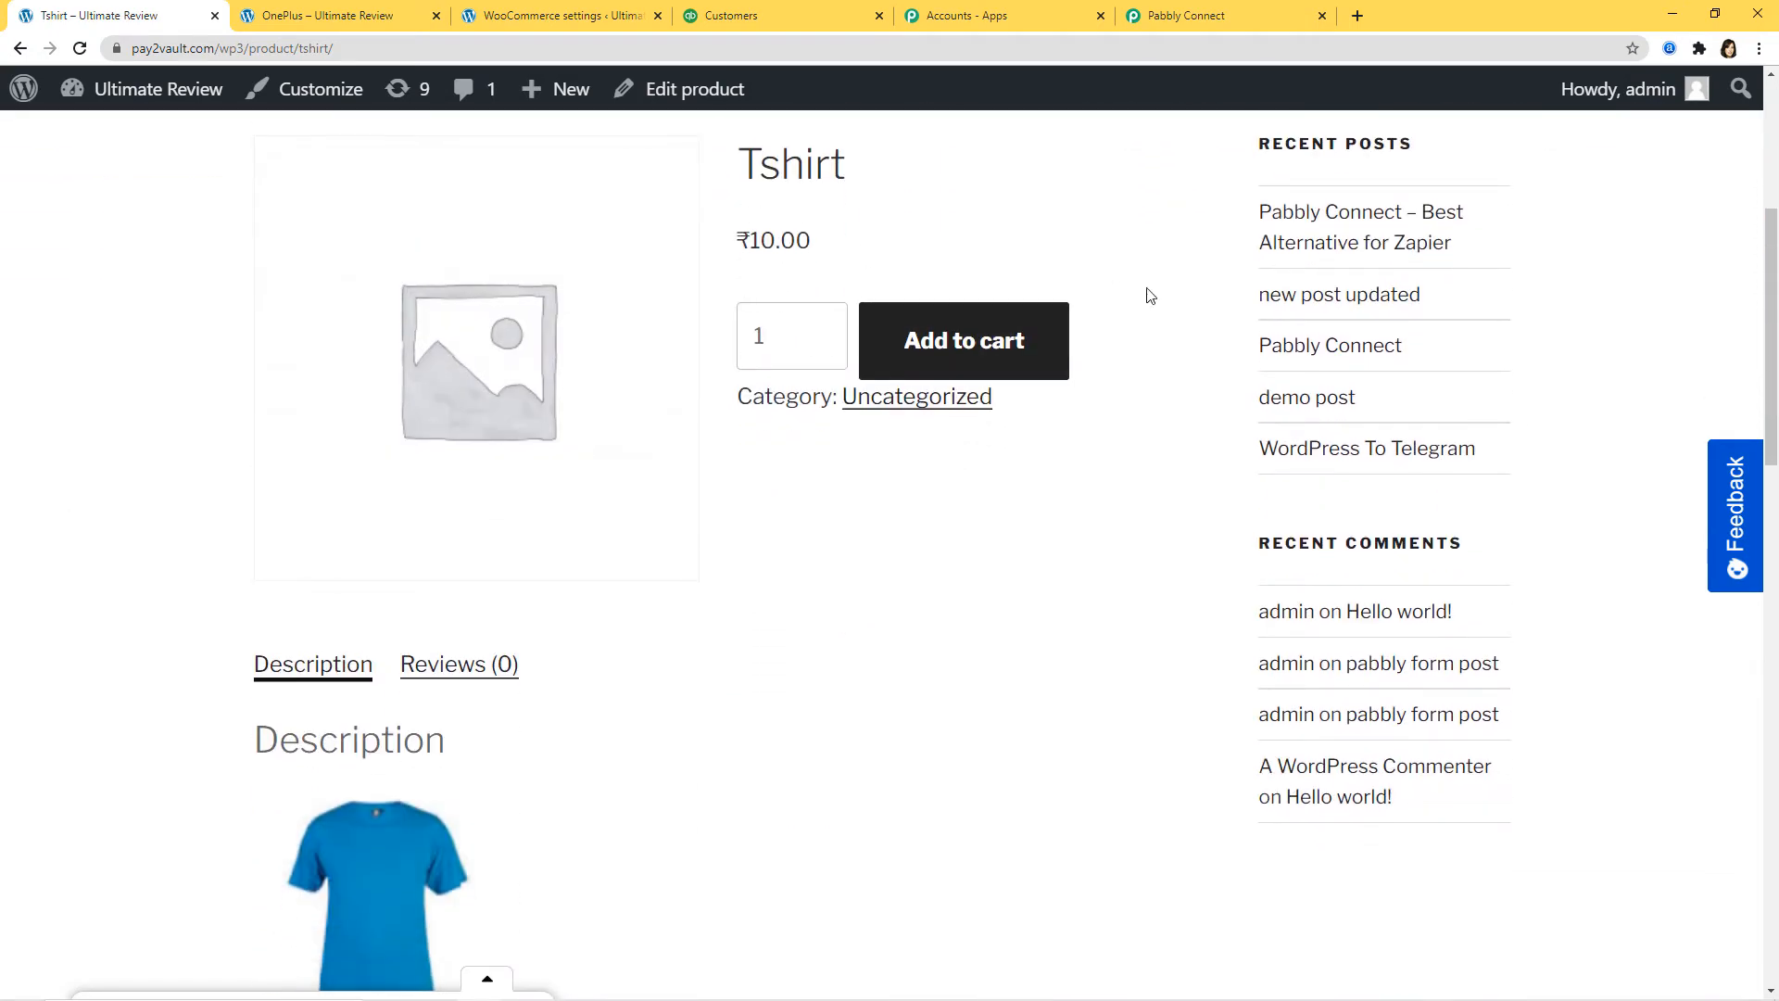
pyautogui.click(984, 359)
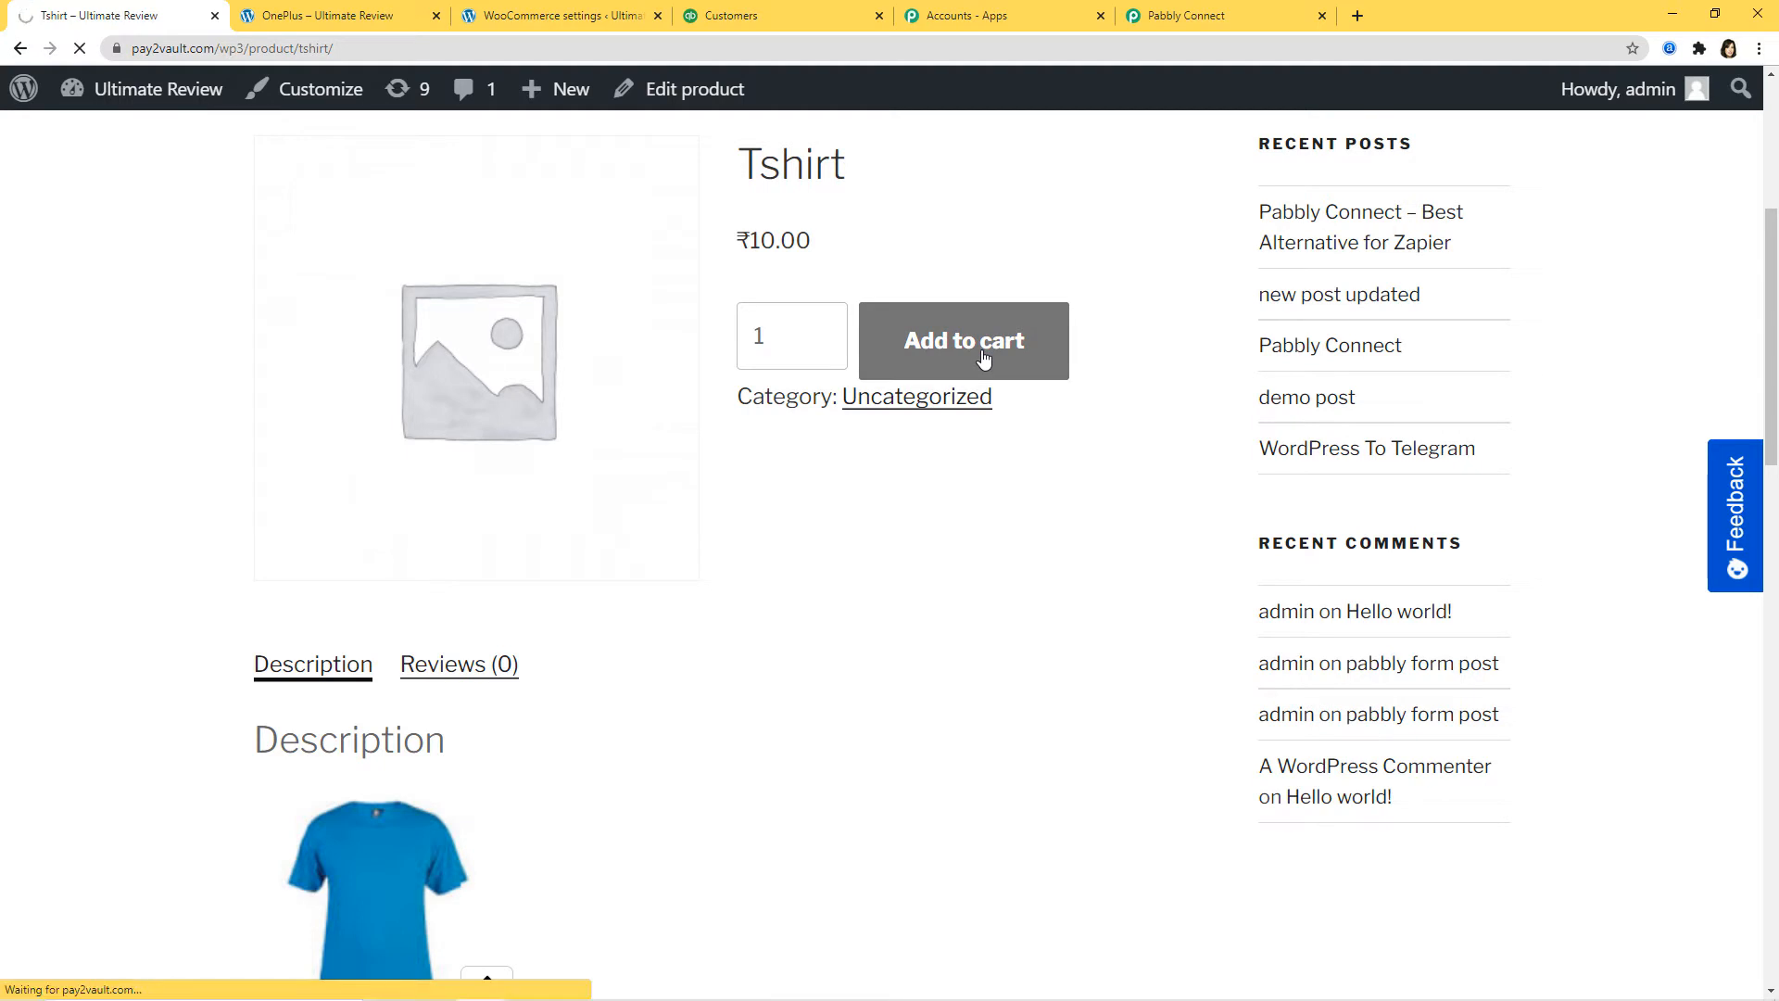
pyautogui.scroll(-5, 1322, 520)
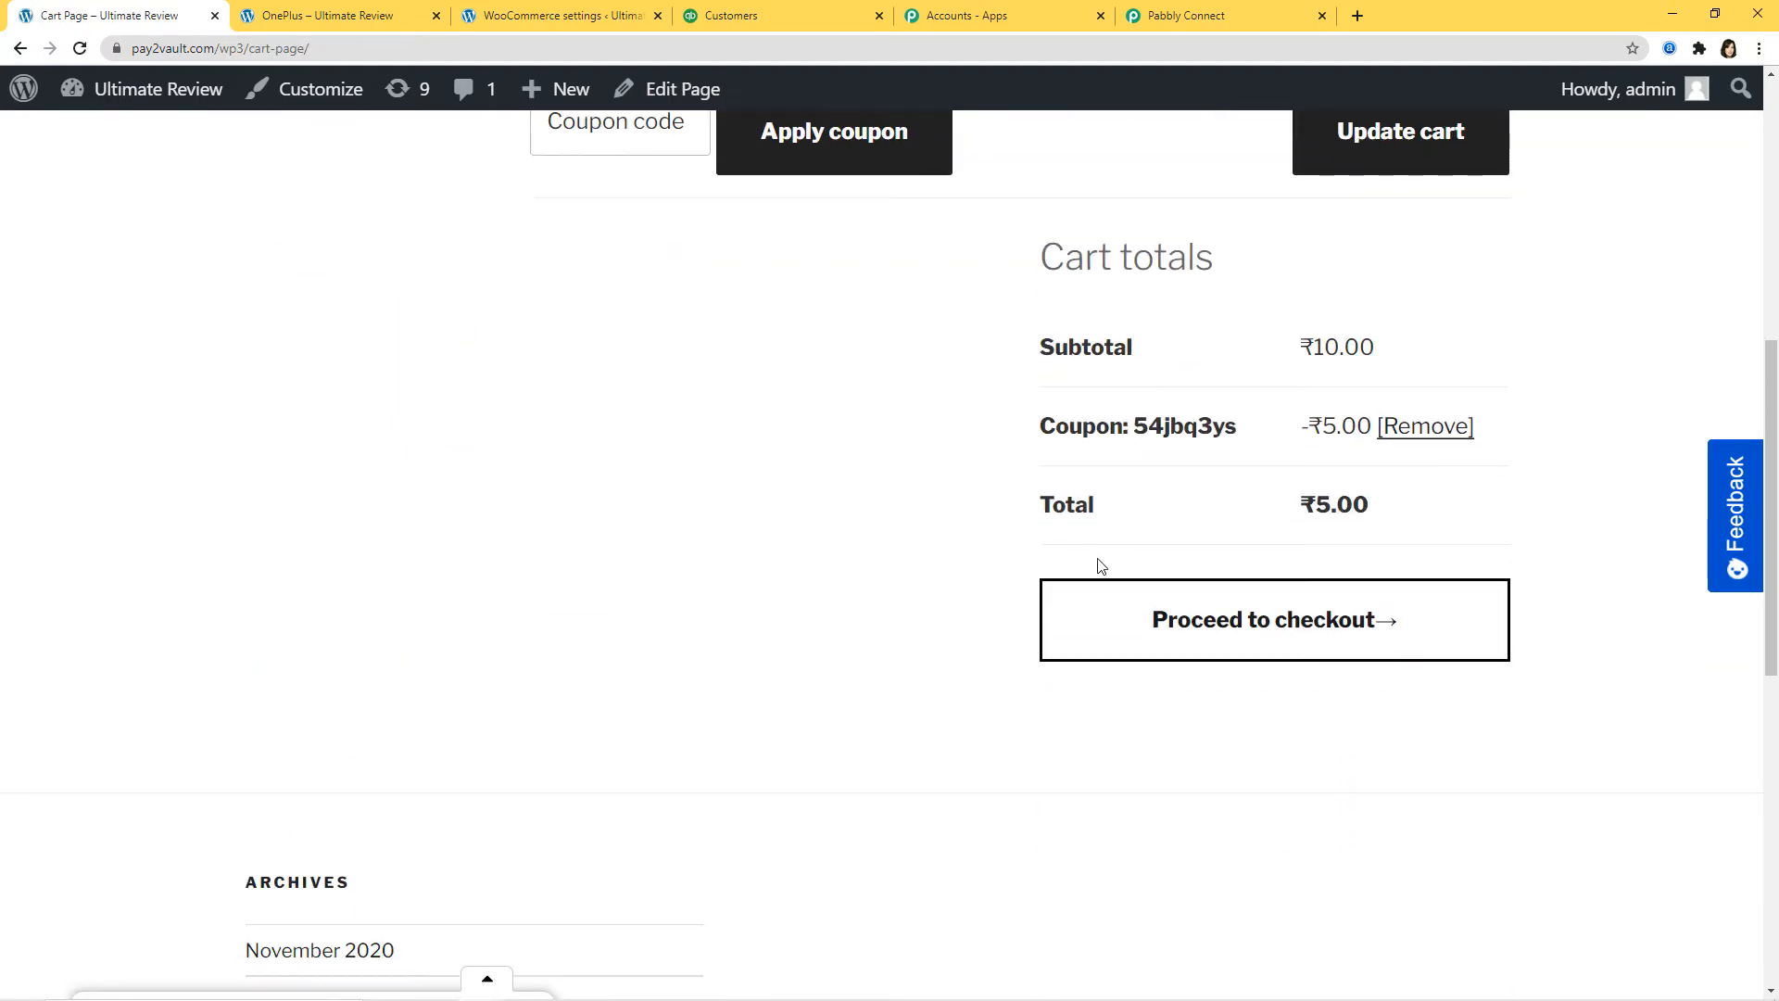
pyautogui.click(1264, 636)
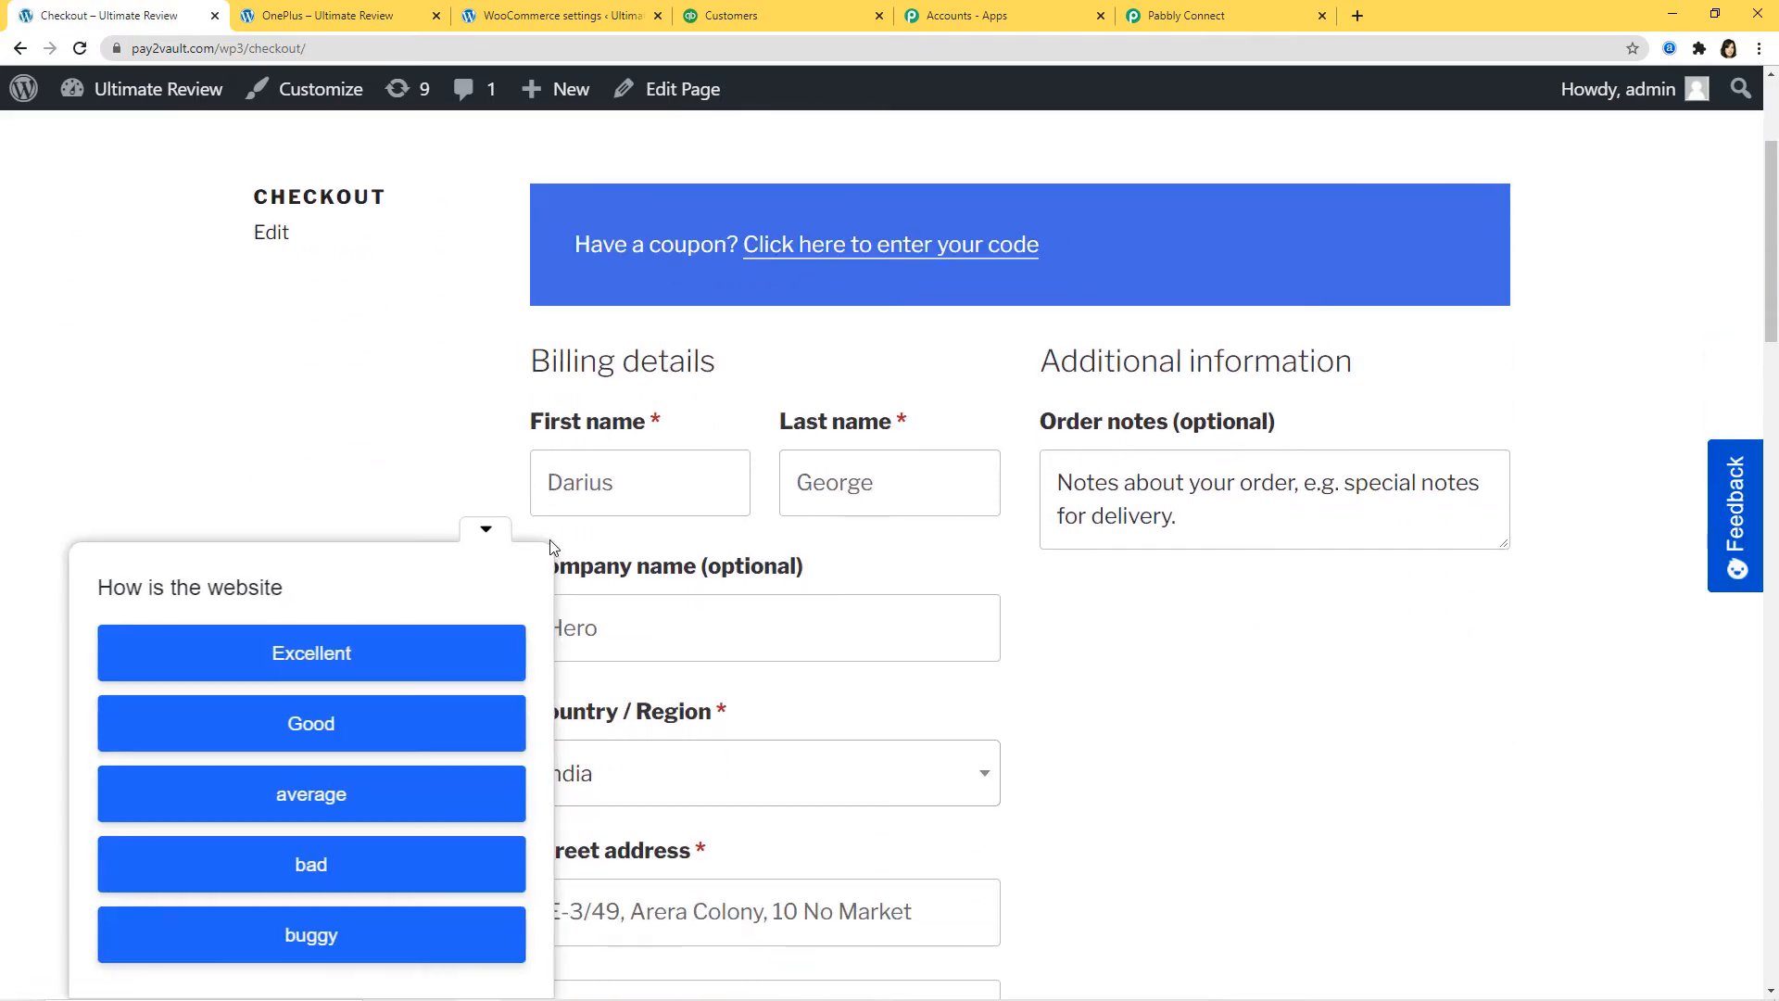
# Step: Replace the prefilled first and last name with the new customer's name
pyautogui.click(491, 536)
pyautogui.moveTo(643, 489); pyautogui.dragTo(517, 504)
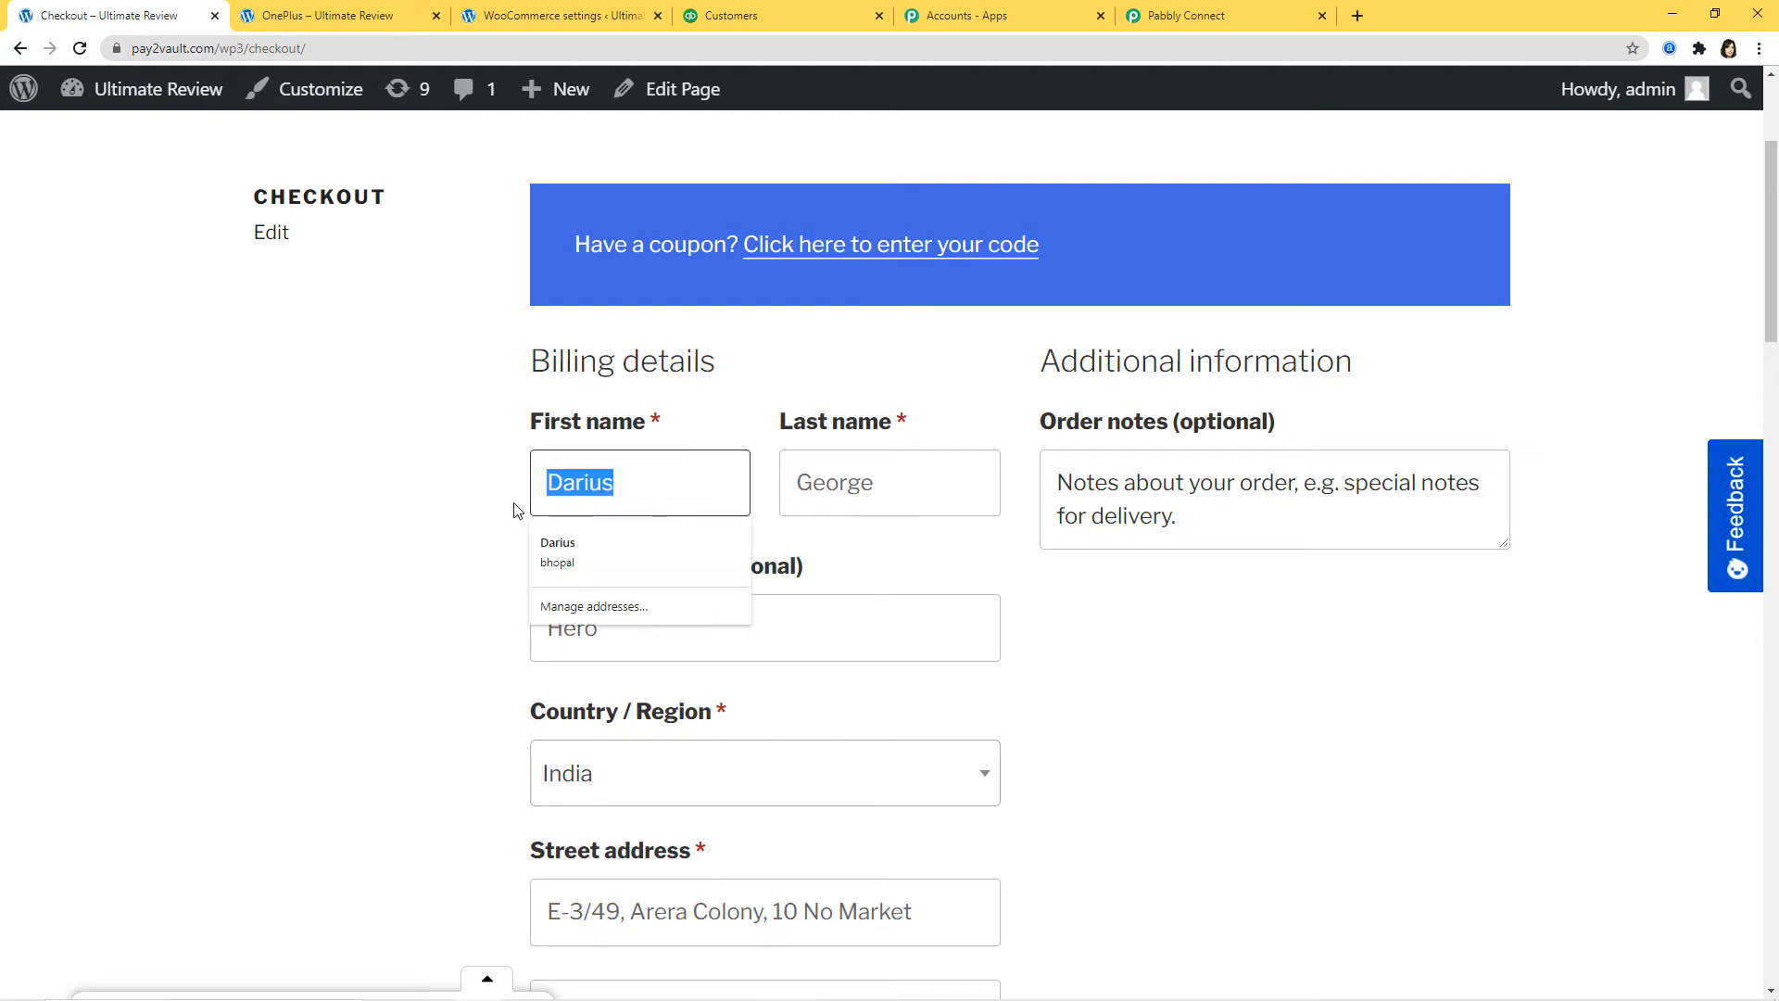
pyautogui.press('BackSpace')
pyautogui.moveTo(942, 482); pyautogui.dragTo(568, 471)
pyautogui.press('BackSpace')
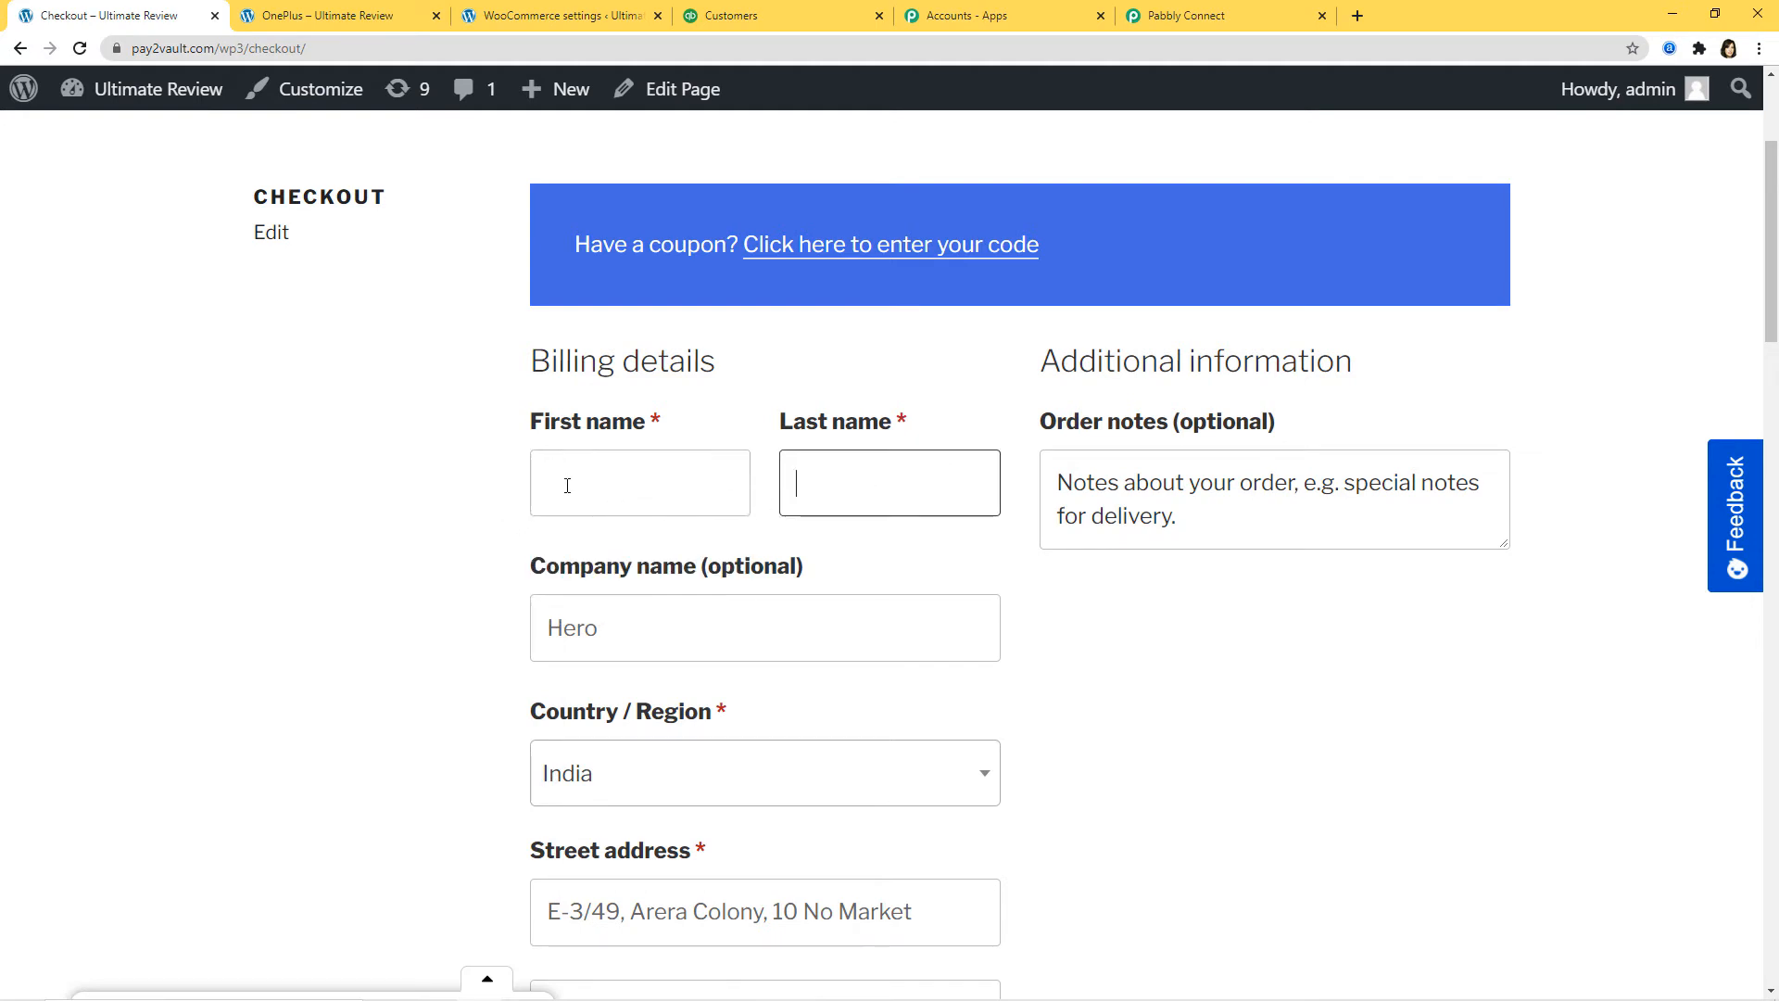
pyautogui.click(559, 486)
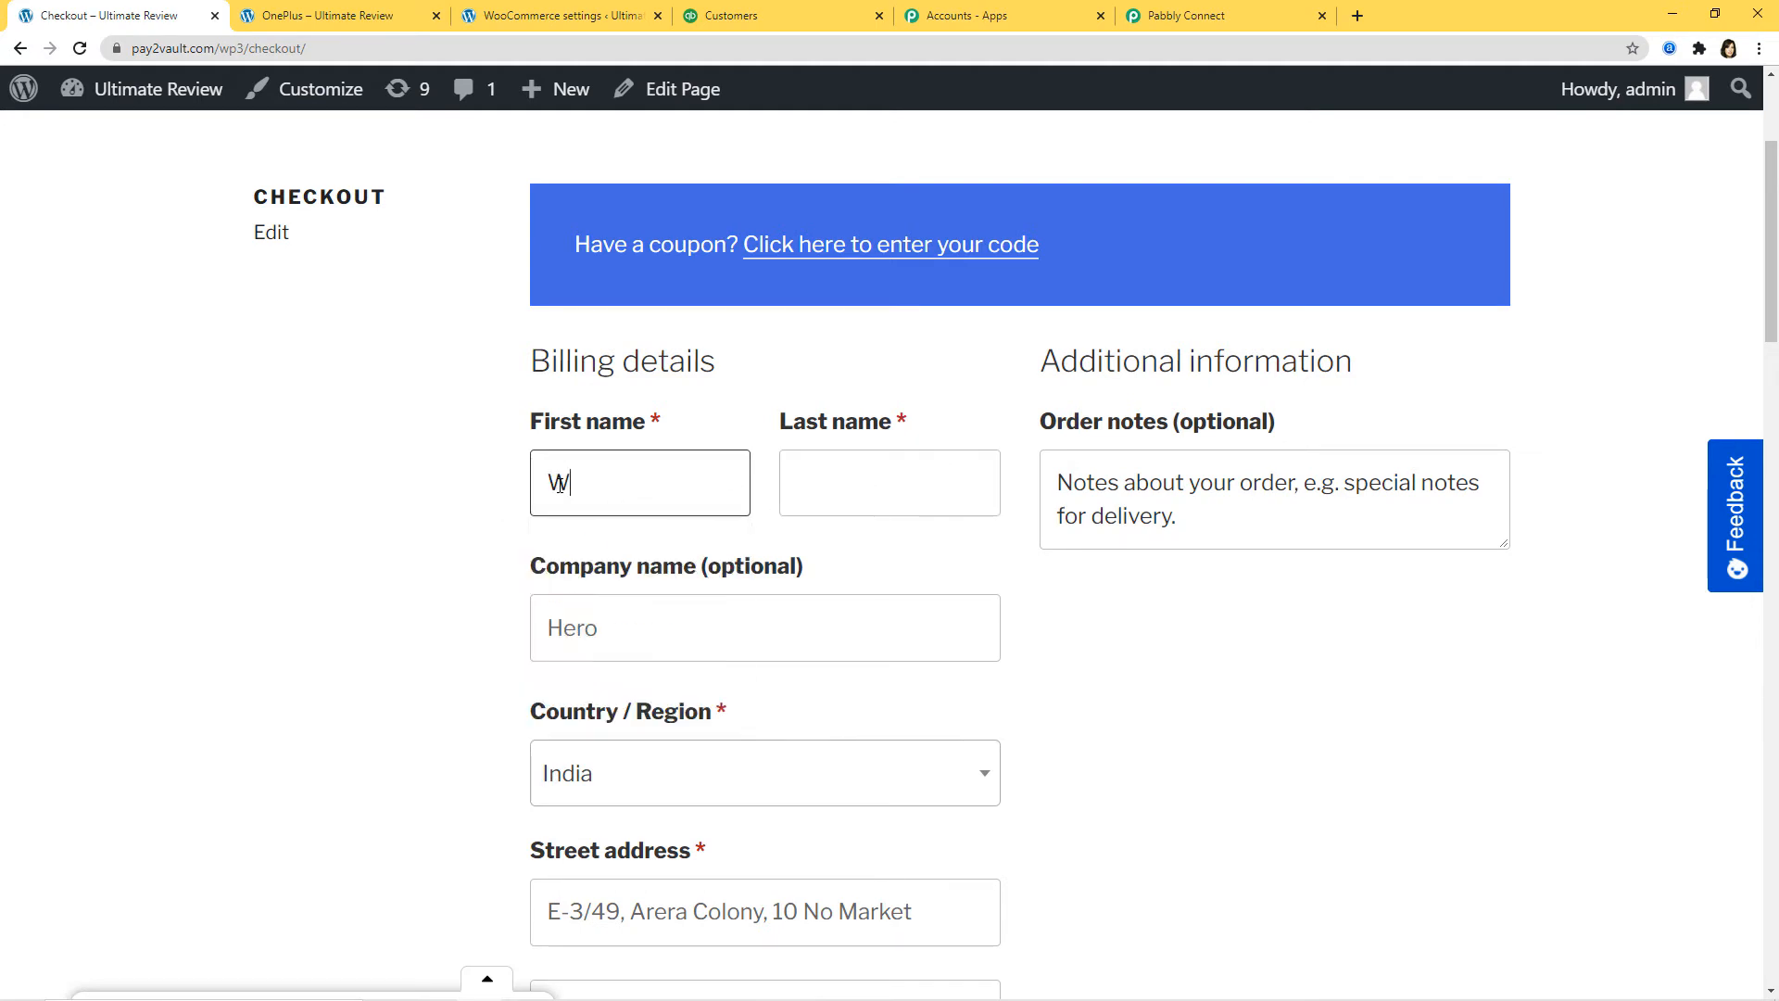
pyautogui.click(851, 483)
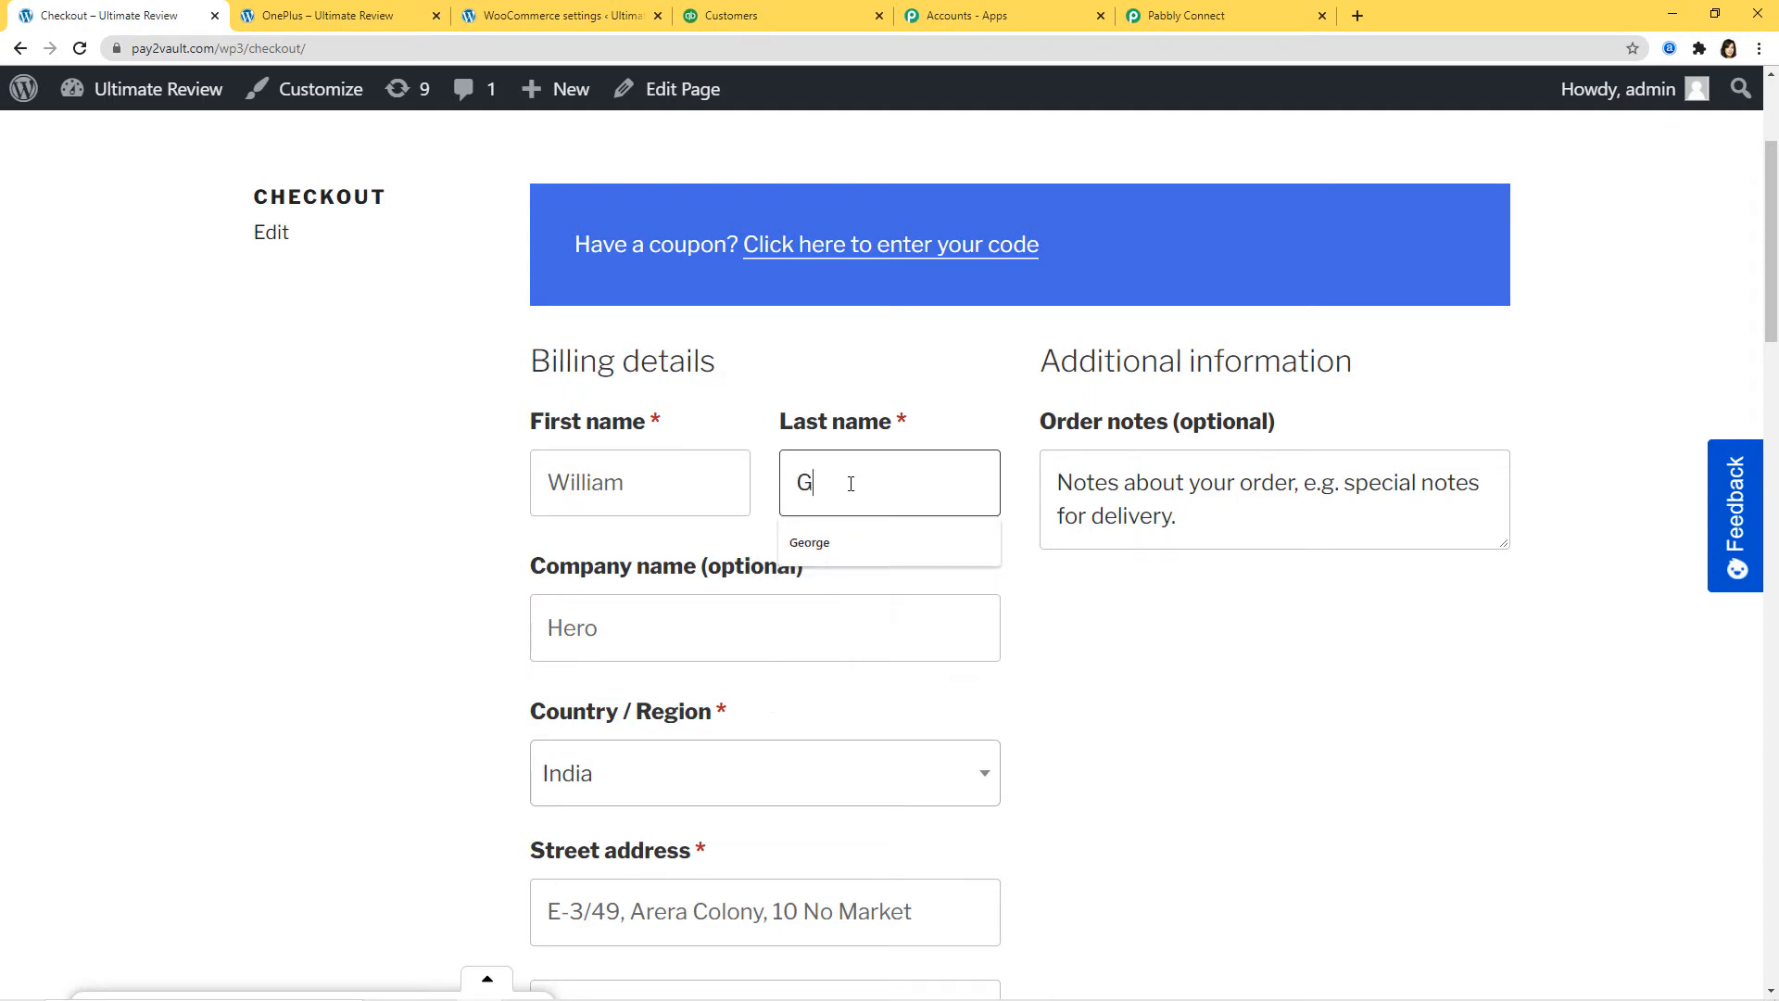
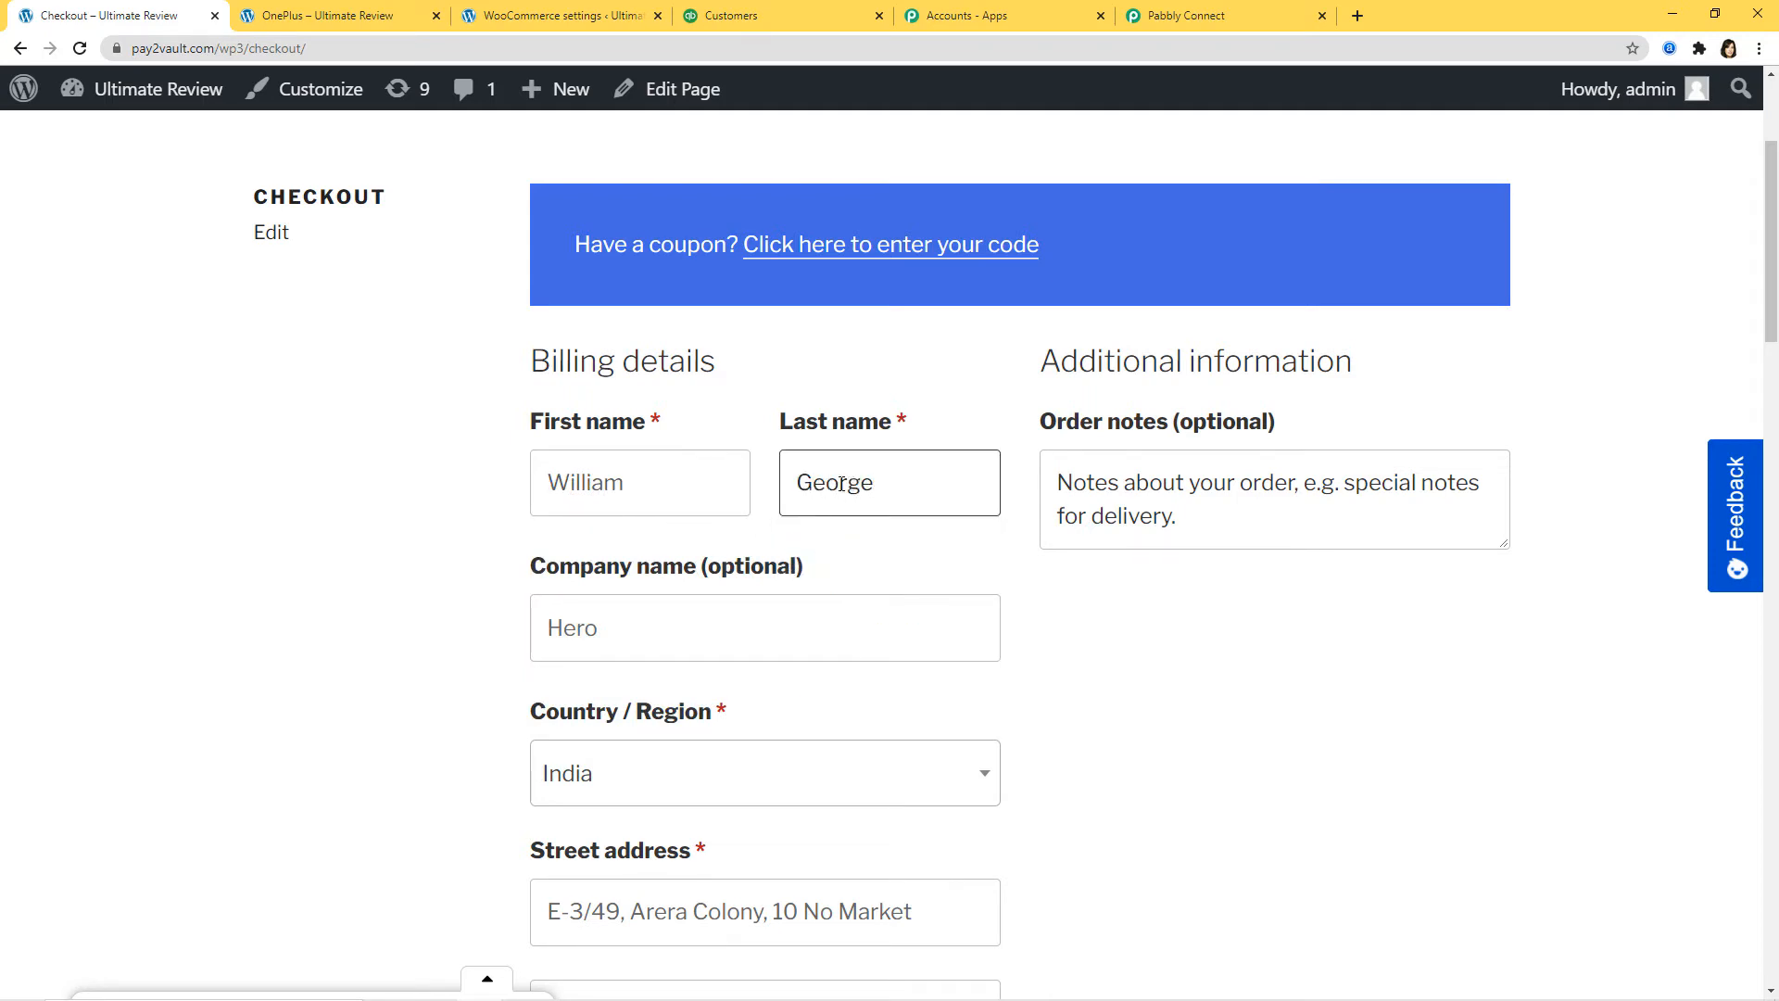
# Step: Replace the e-mail with the new customer's address and place the cash-on-delivery order
pyautogui.scroll(-9, 841, 484)
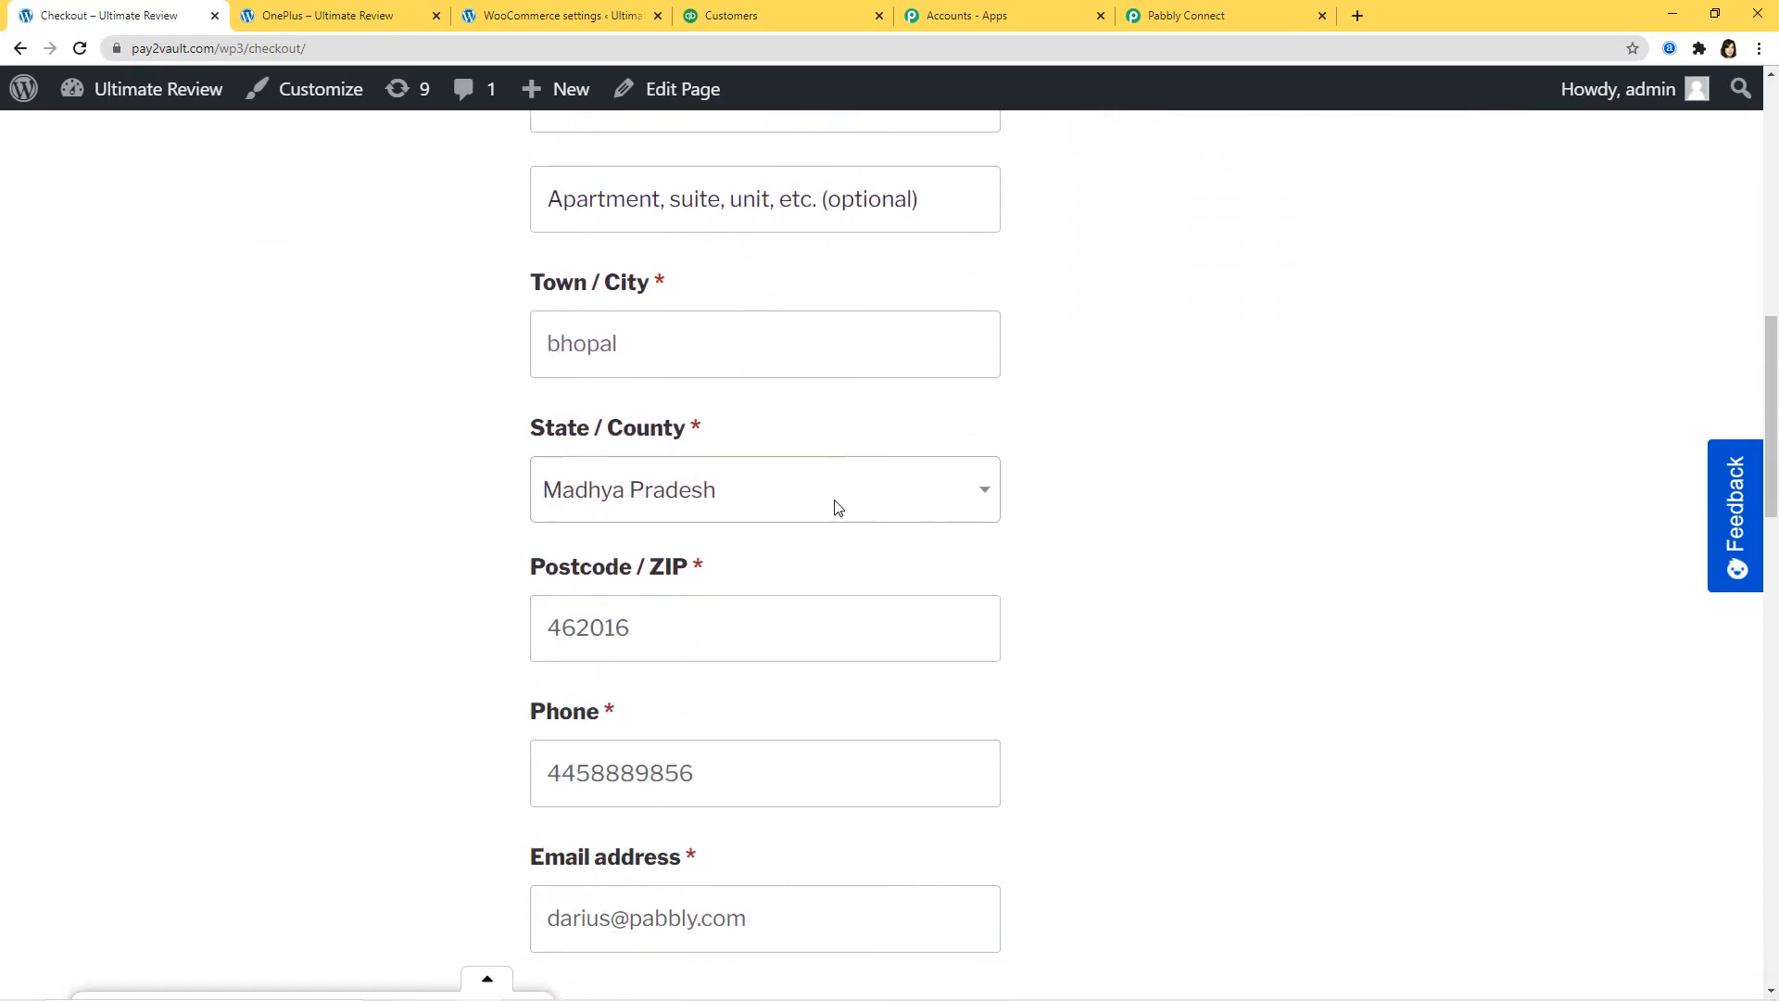
pyautogui.scroll(-3, 837, 506)
pyautogui.moveTo(814, 628); pyautogui.dragTo(488, 631)
pyautogui.press('BackSpace')
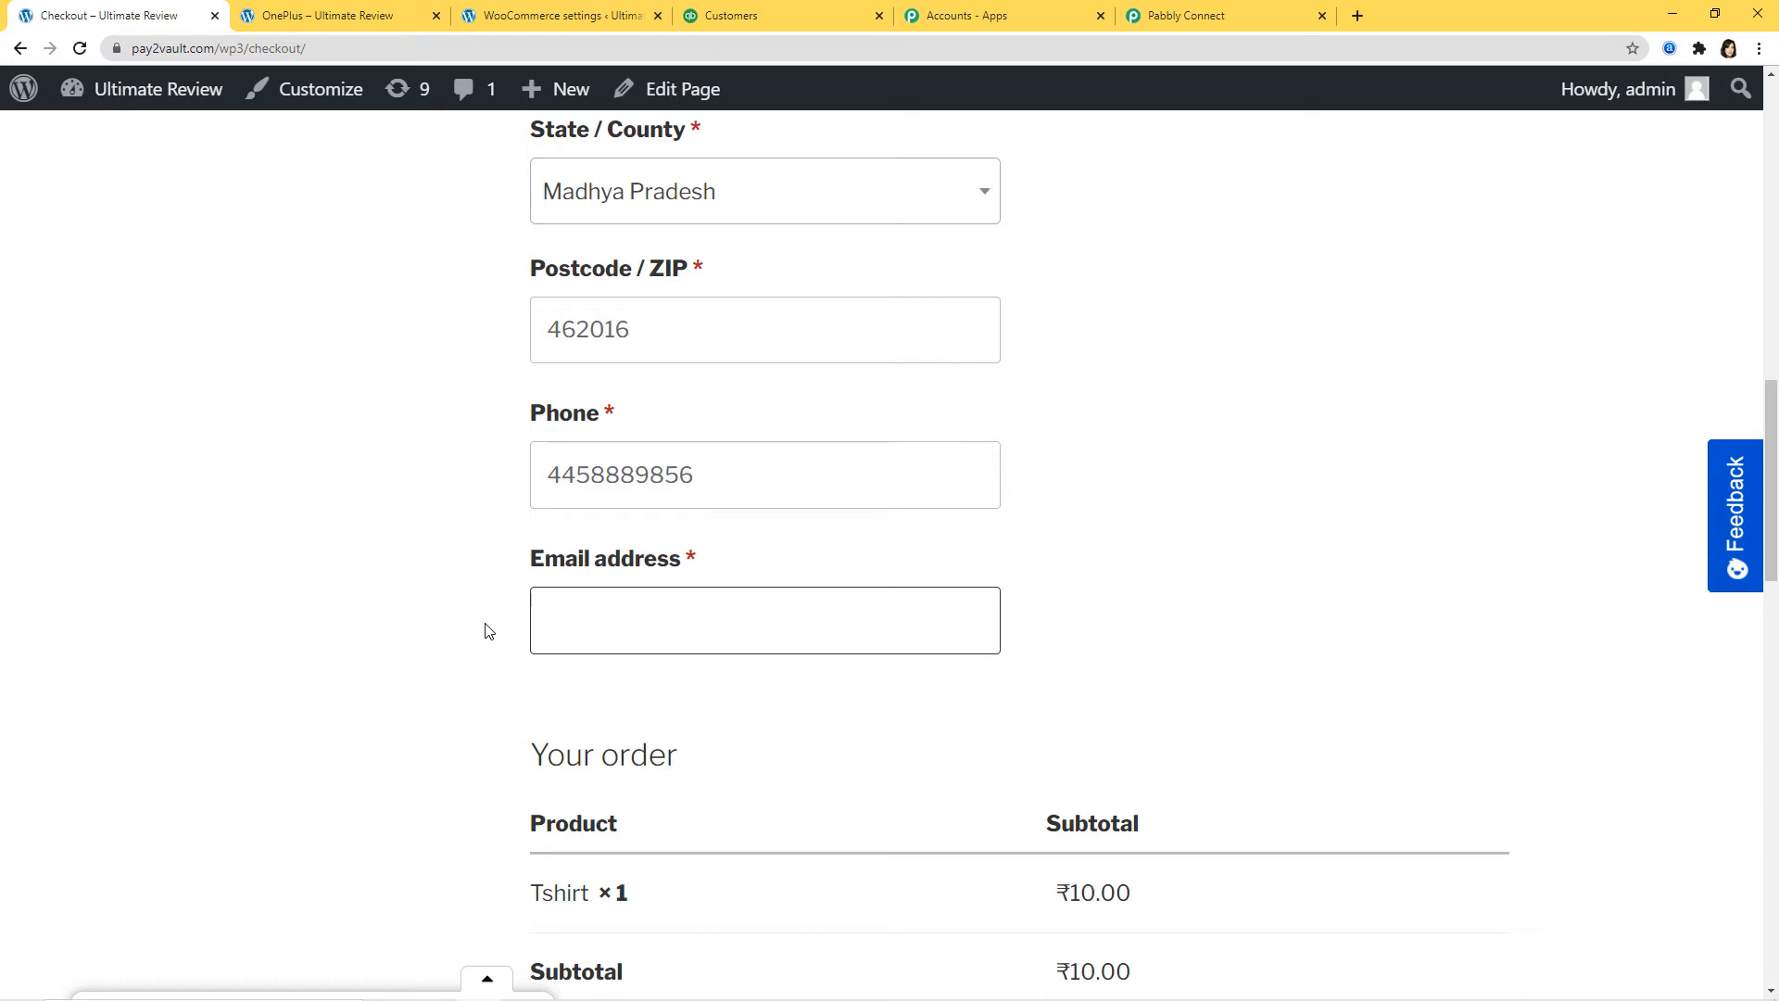
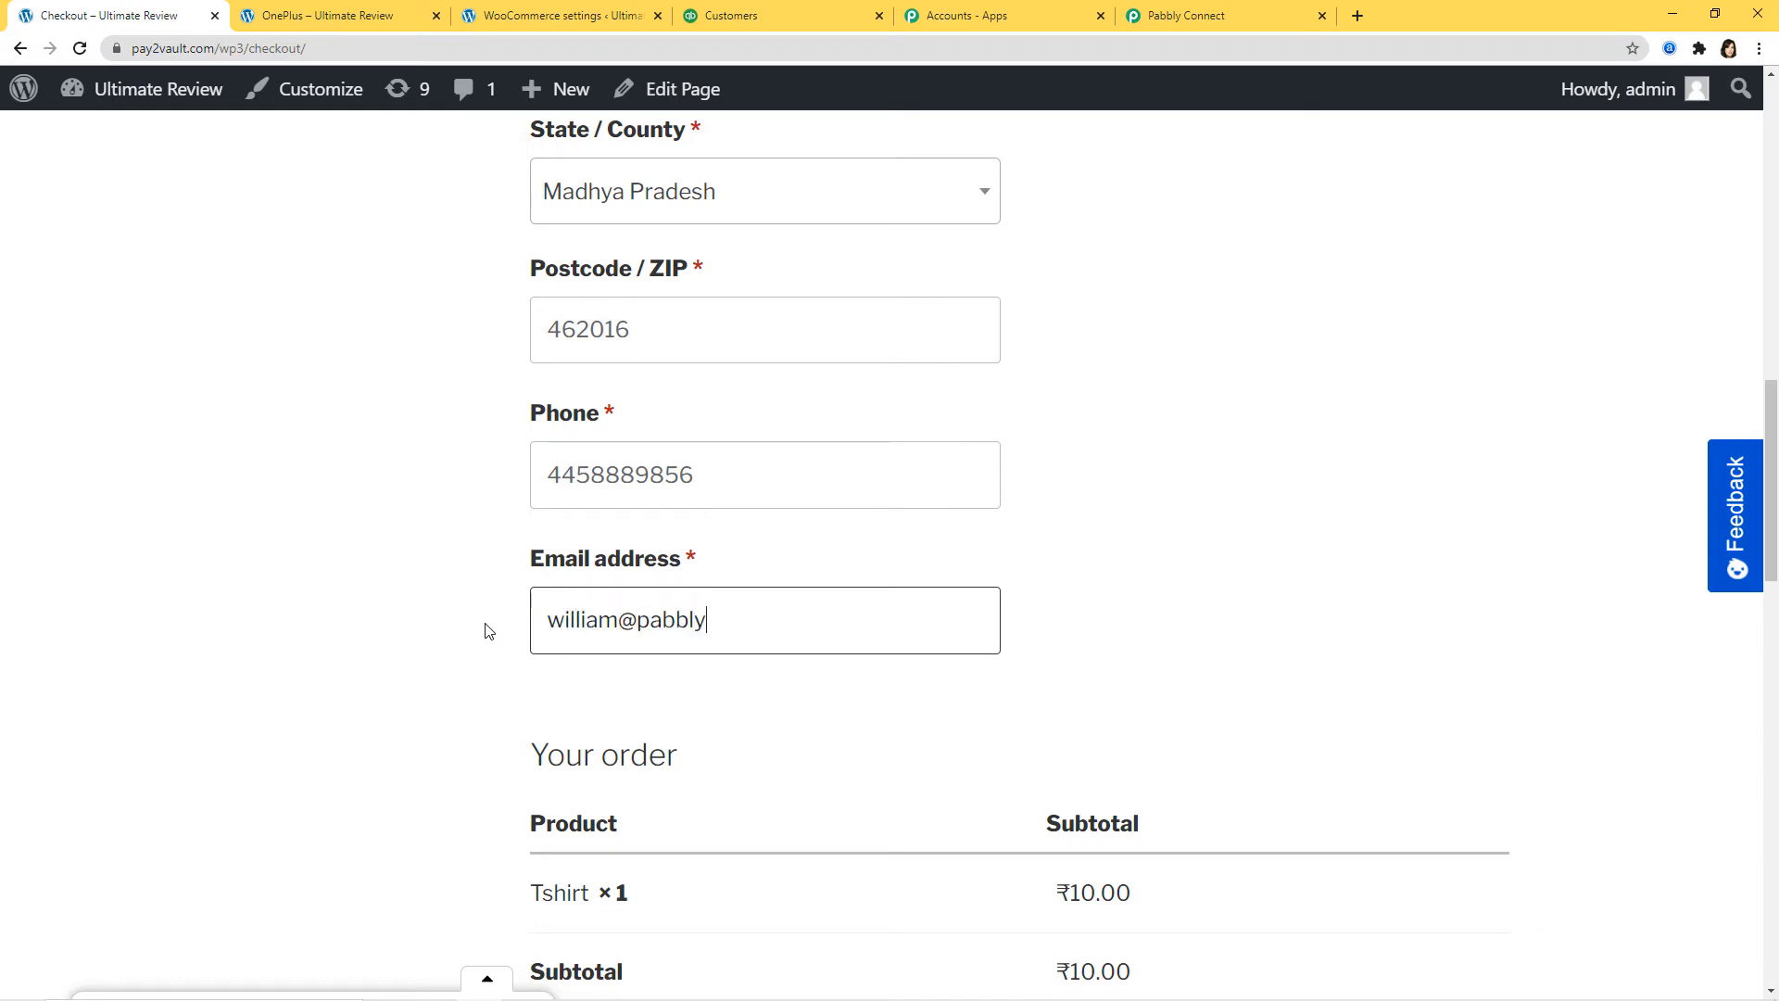
pyautogui.scroll(-9, 1167, 795)
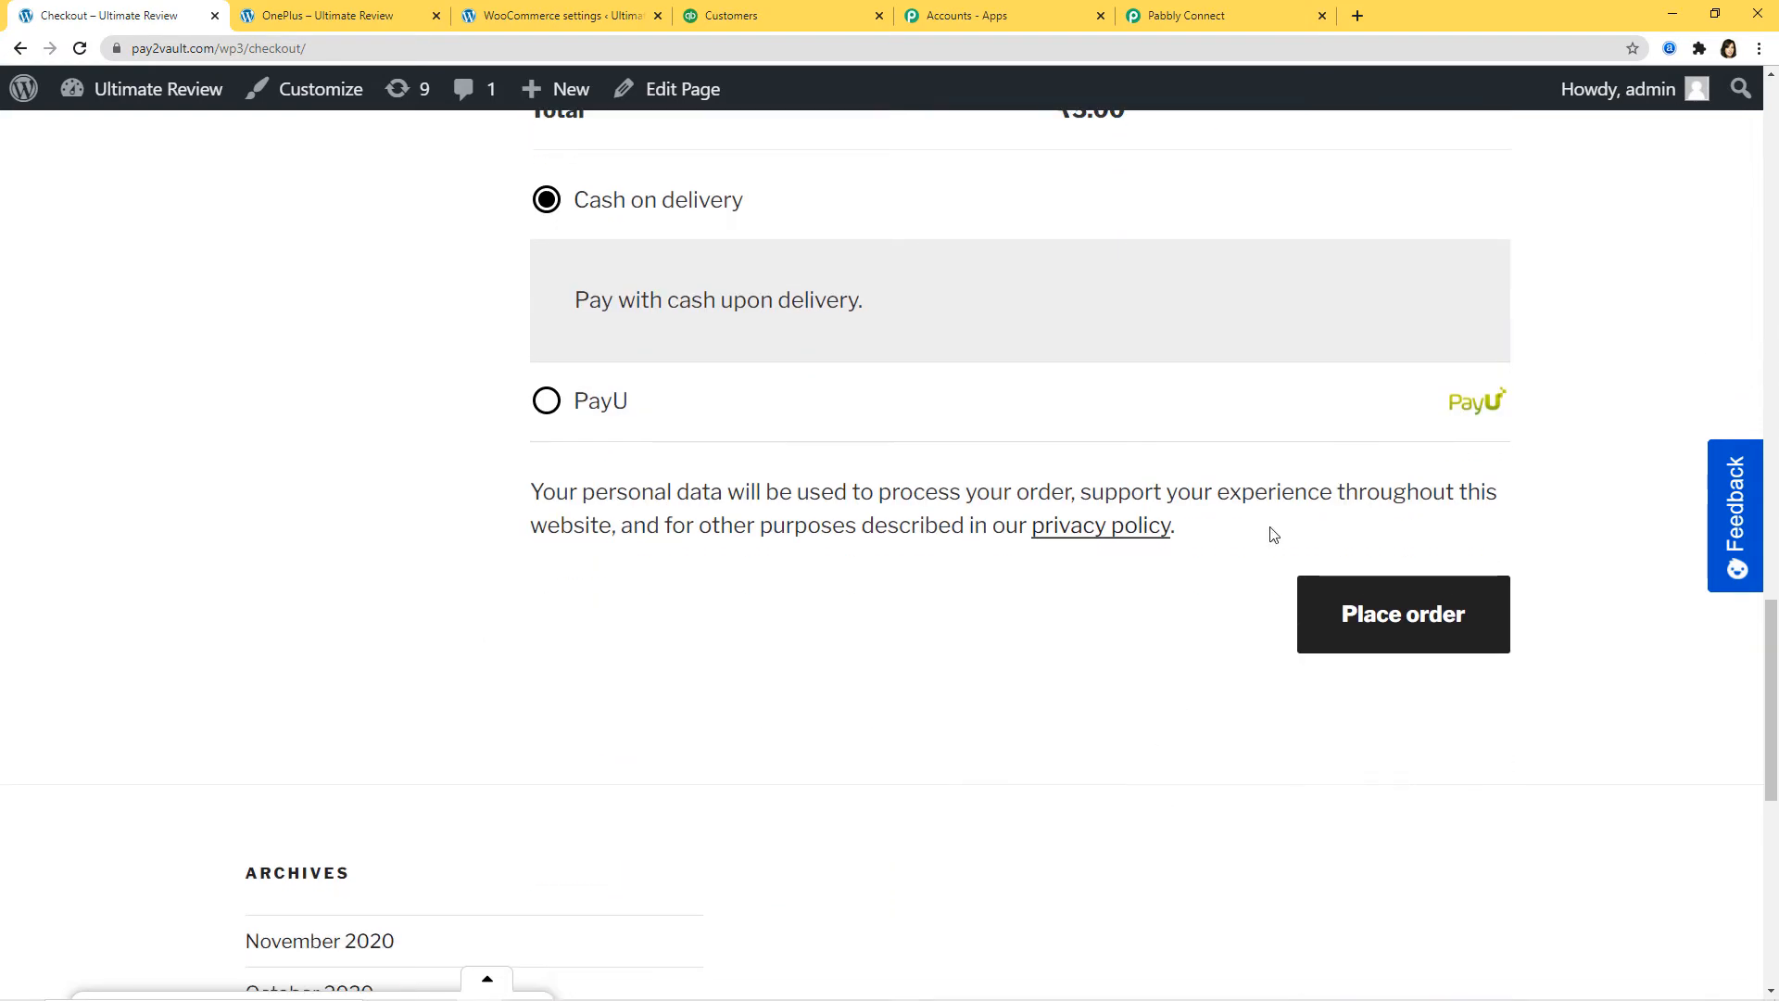
pyautogui.click(1433, 627)
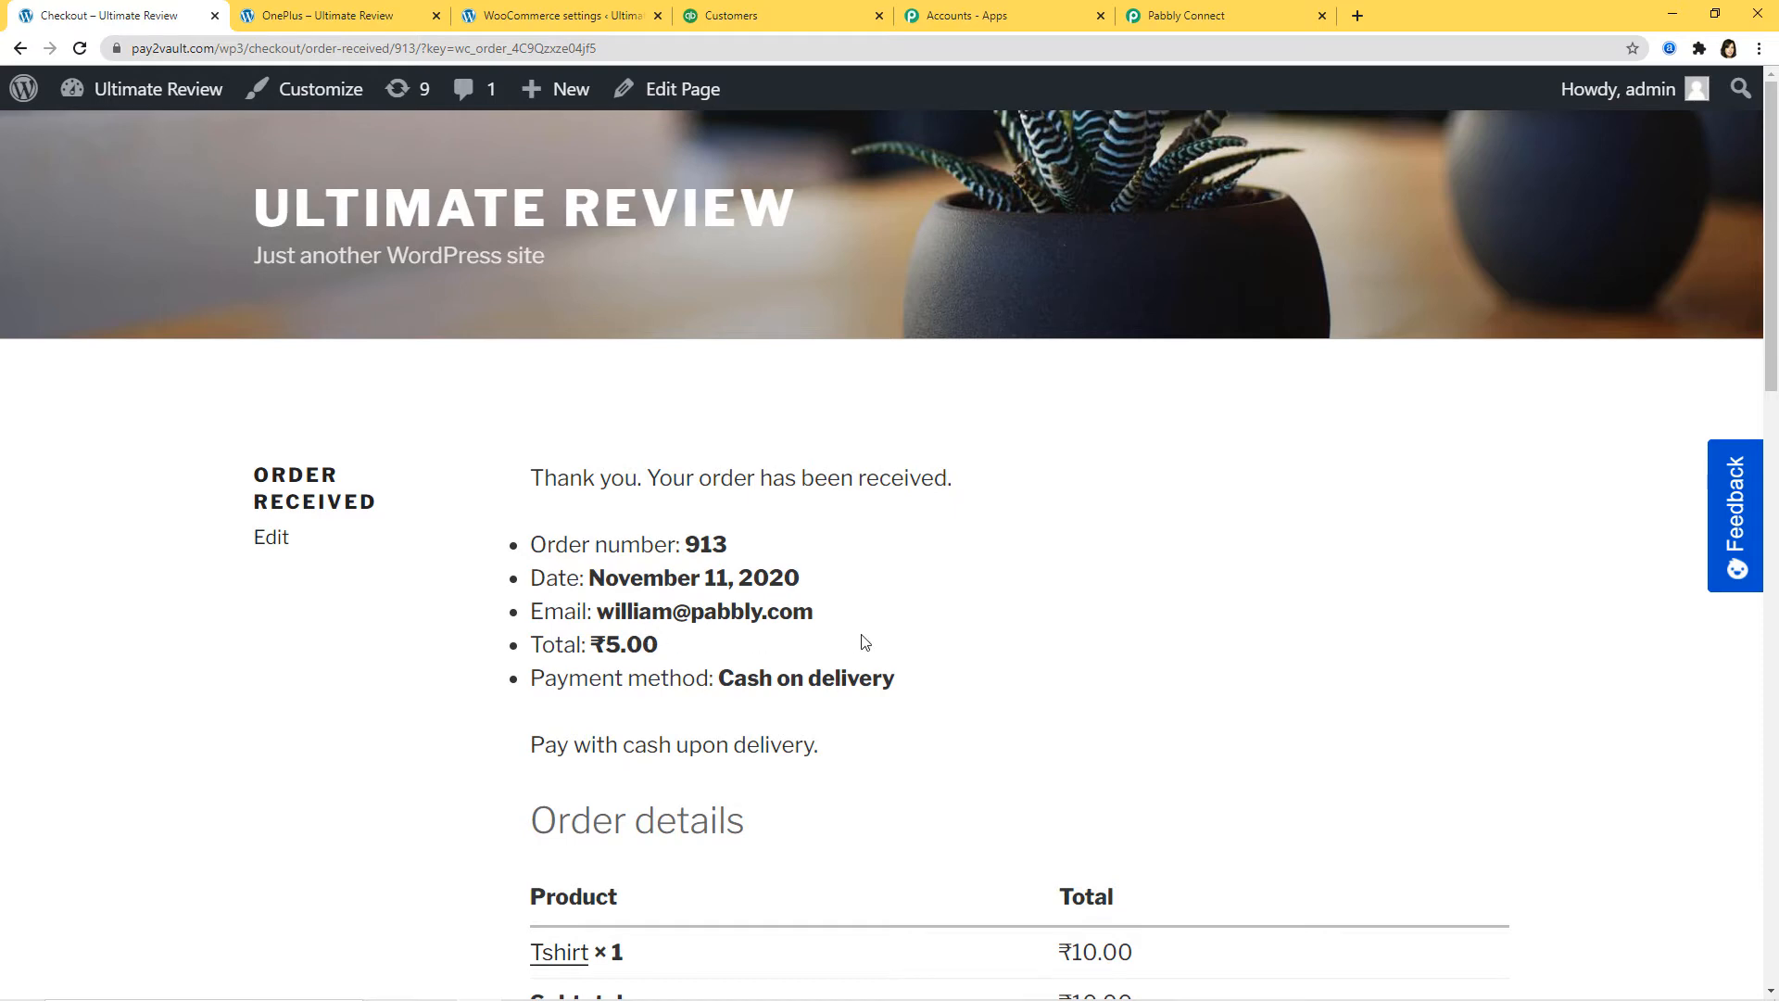
pyautogui.scroll(-2, 992, 648)
pyautogui.scroll(2, 953, 602)
pyautogui.scroll(-3, 953, 602)
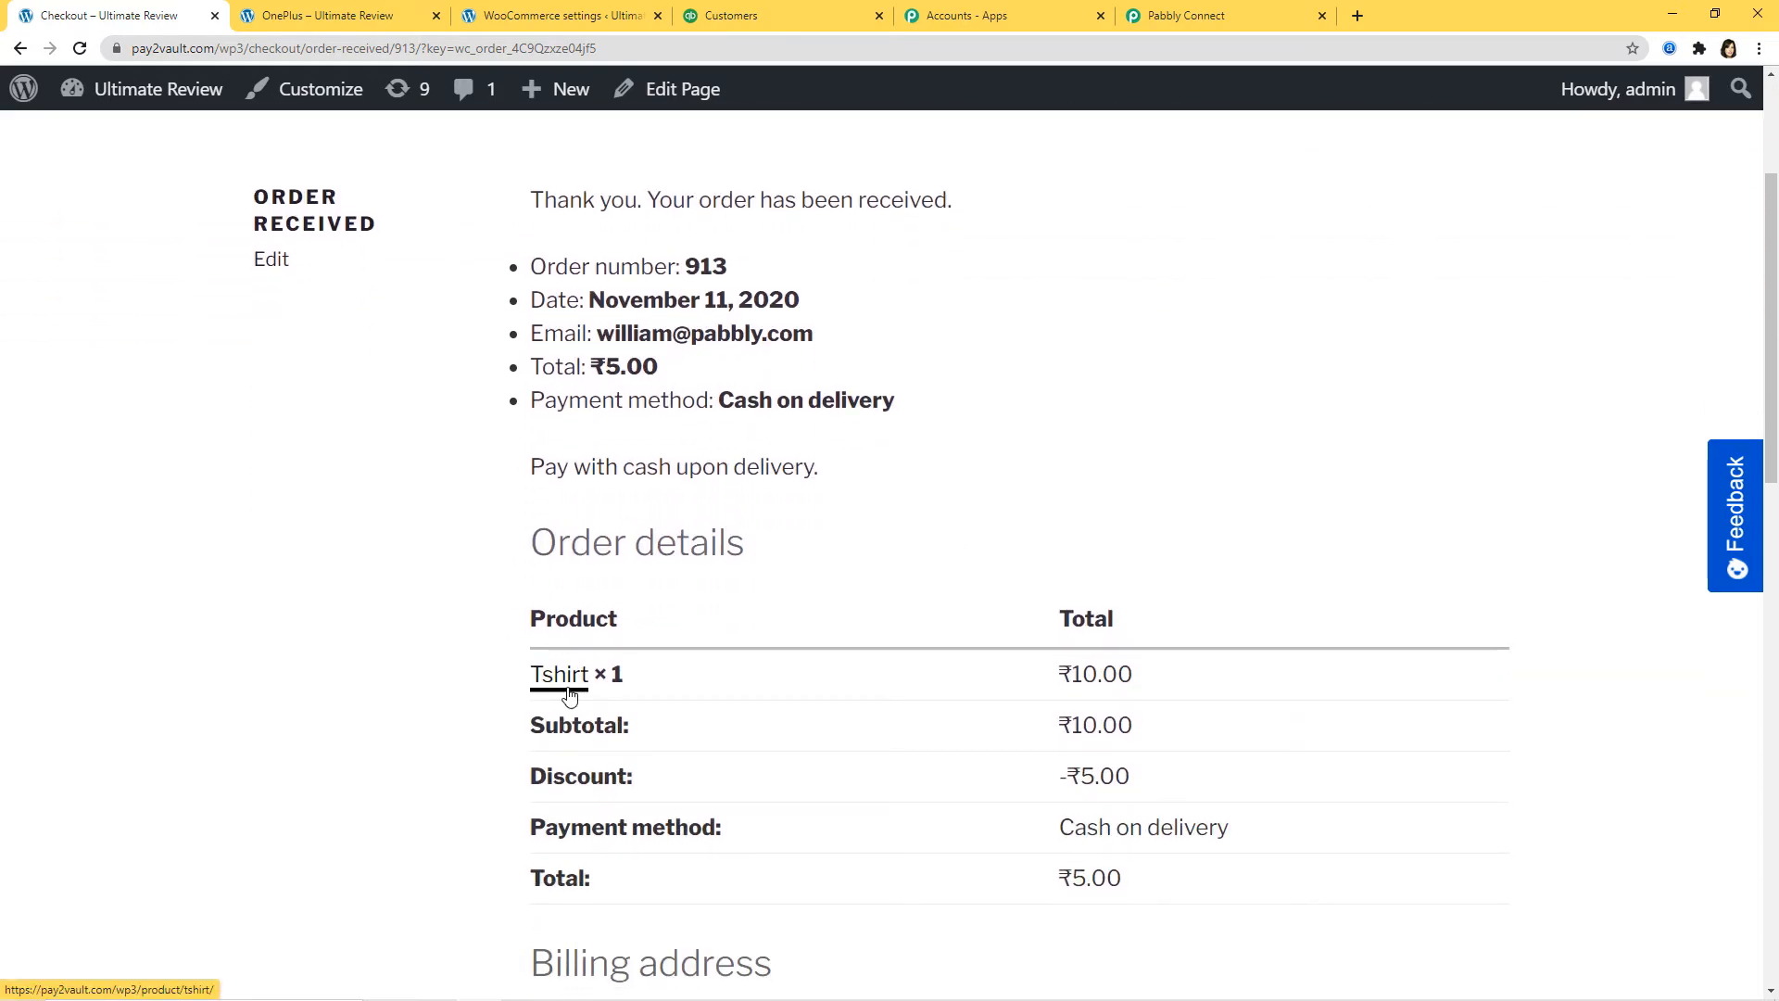
pyautogui.click(1190, 18)
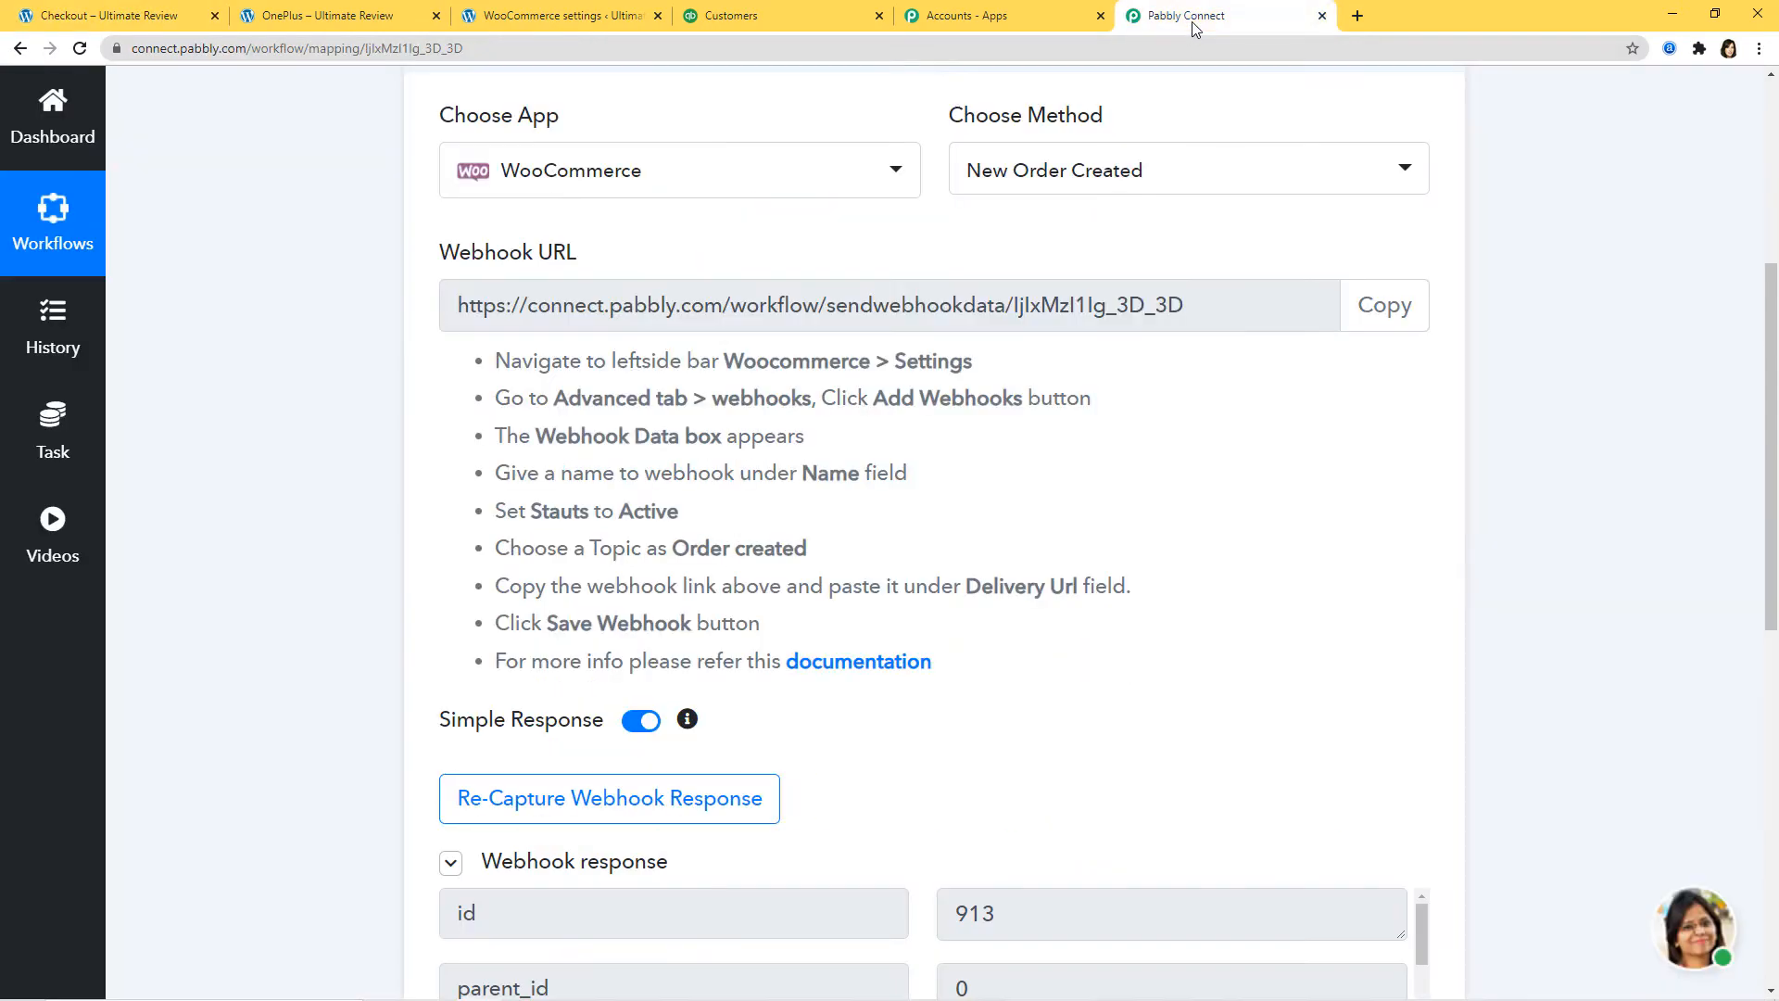
# Step: Review the captured test-order fields, save the trigger and dismiss the success dialog
pyautogui.scroll(-5, 1241, 458)
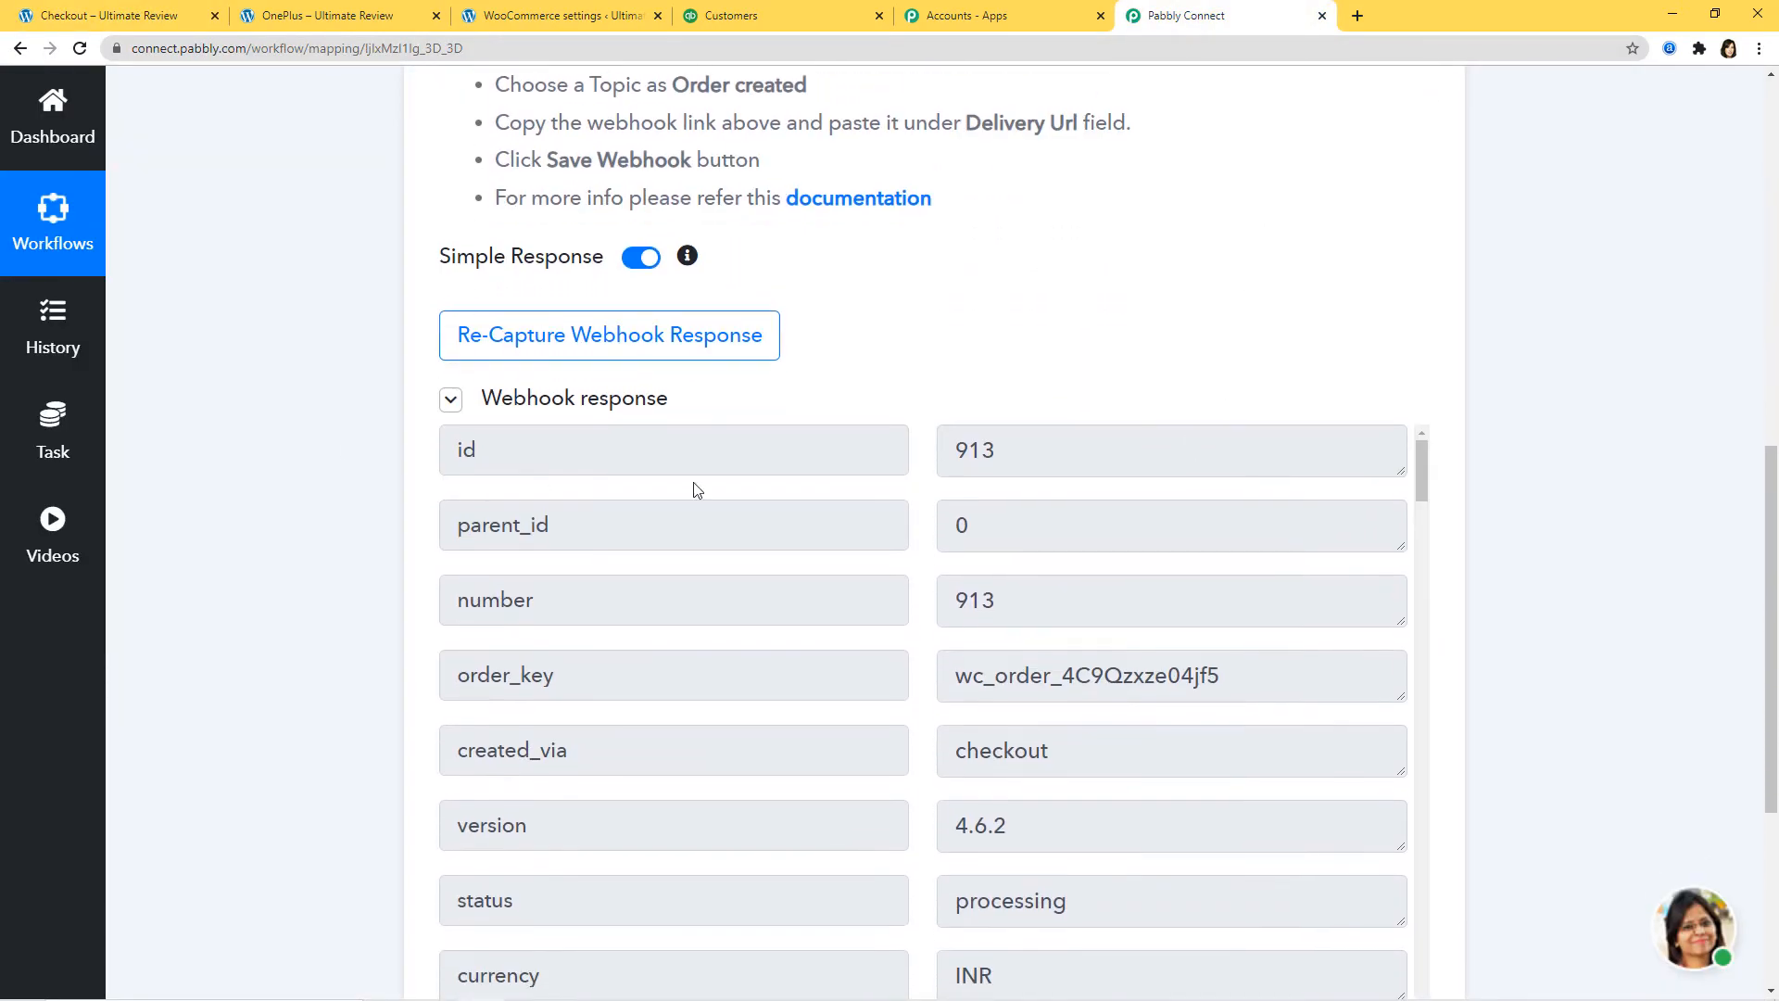
pyautogui.moveTo(1419, 489); pyautogui.dragTo(1454, 626)
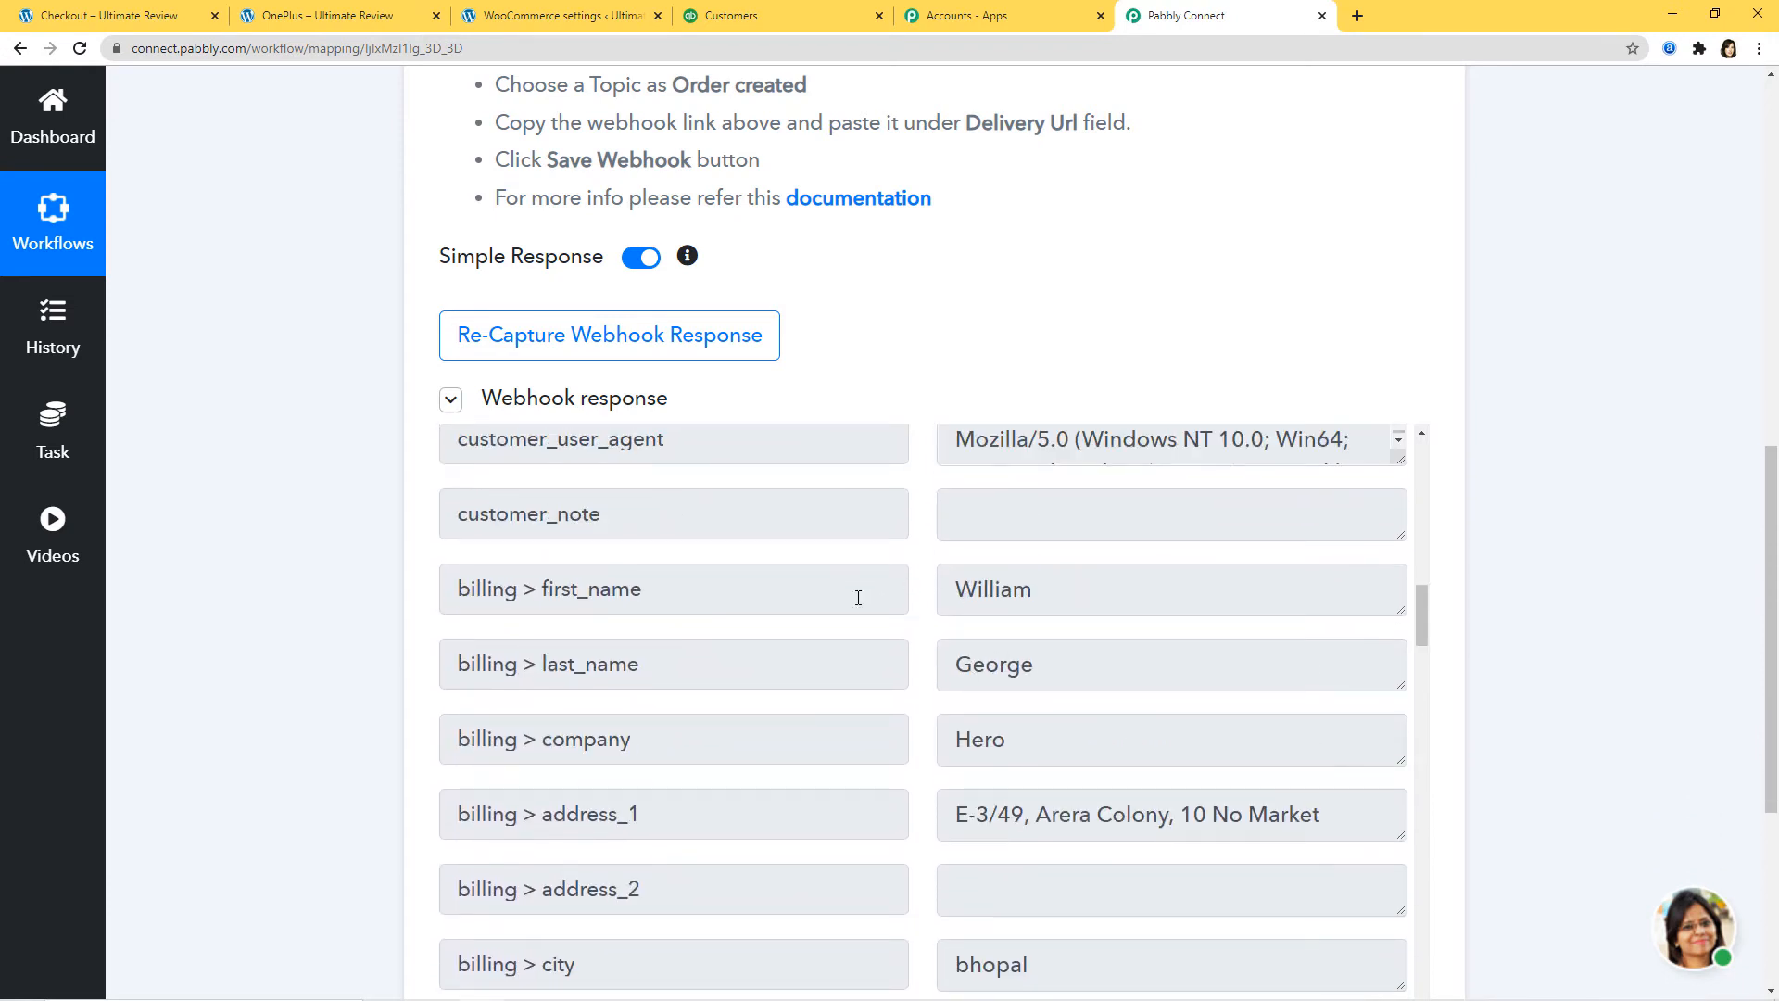
pyautogui.scroll(-7, 1056, 743)
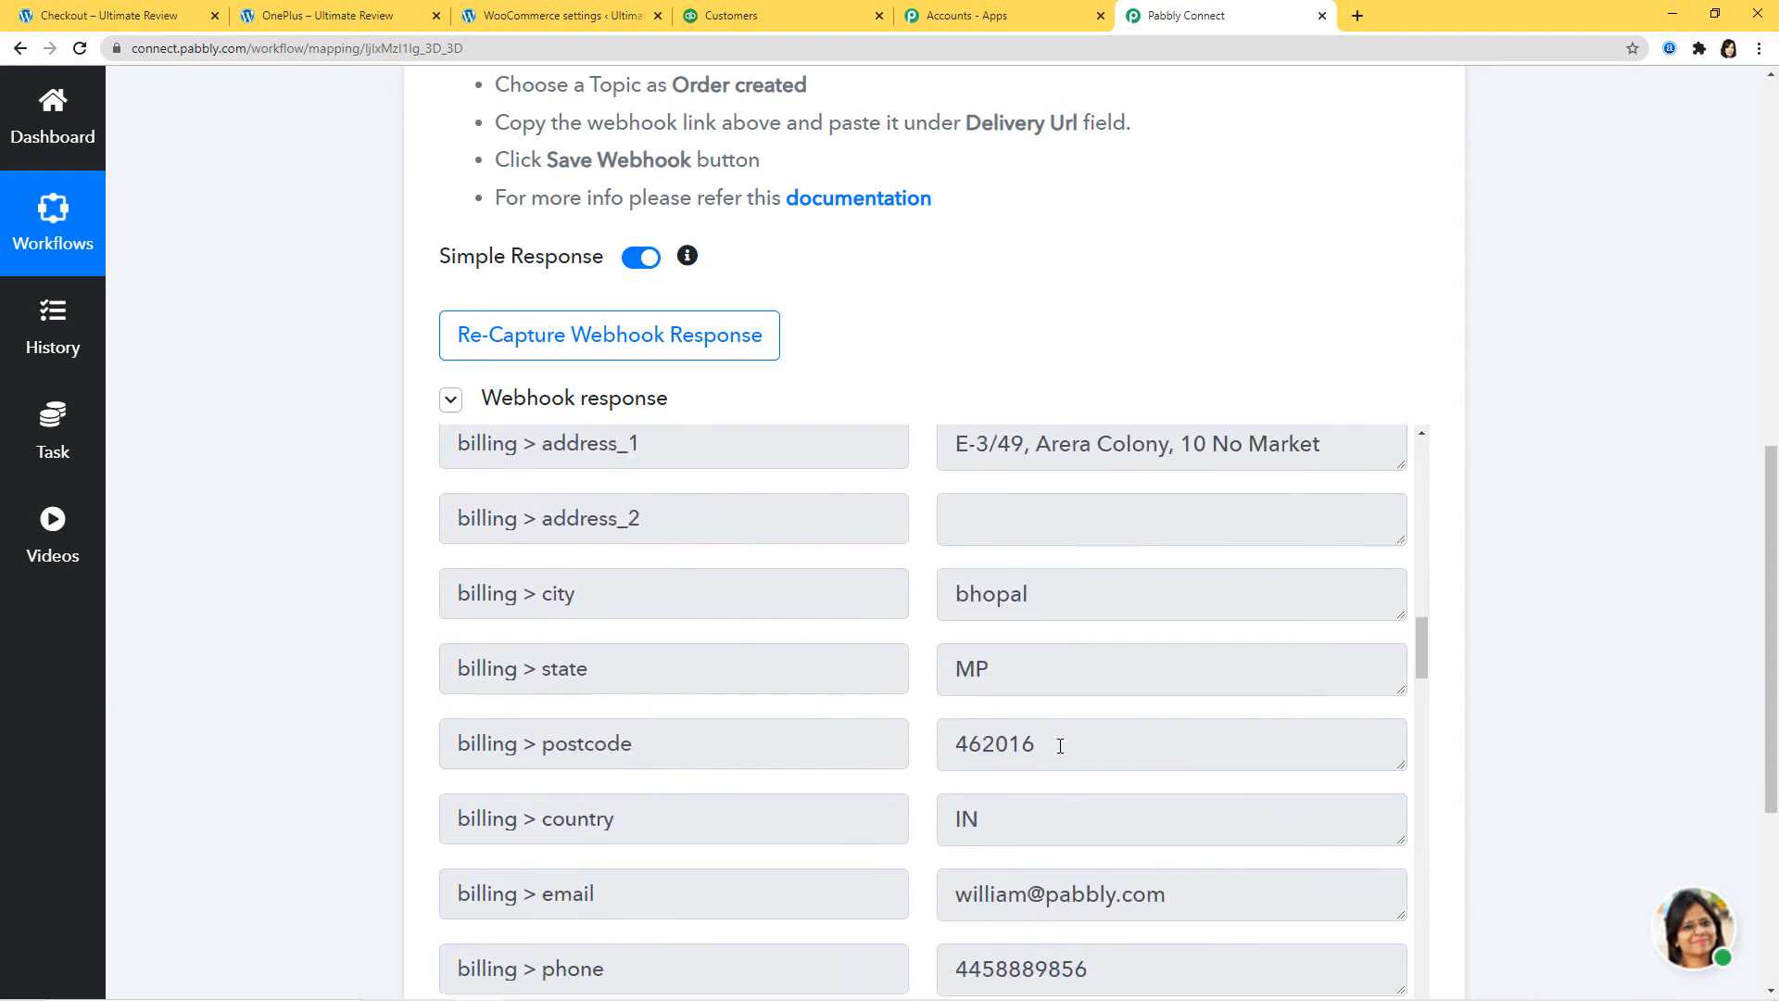
pyautogui.scroll(-1, 1166, 658)
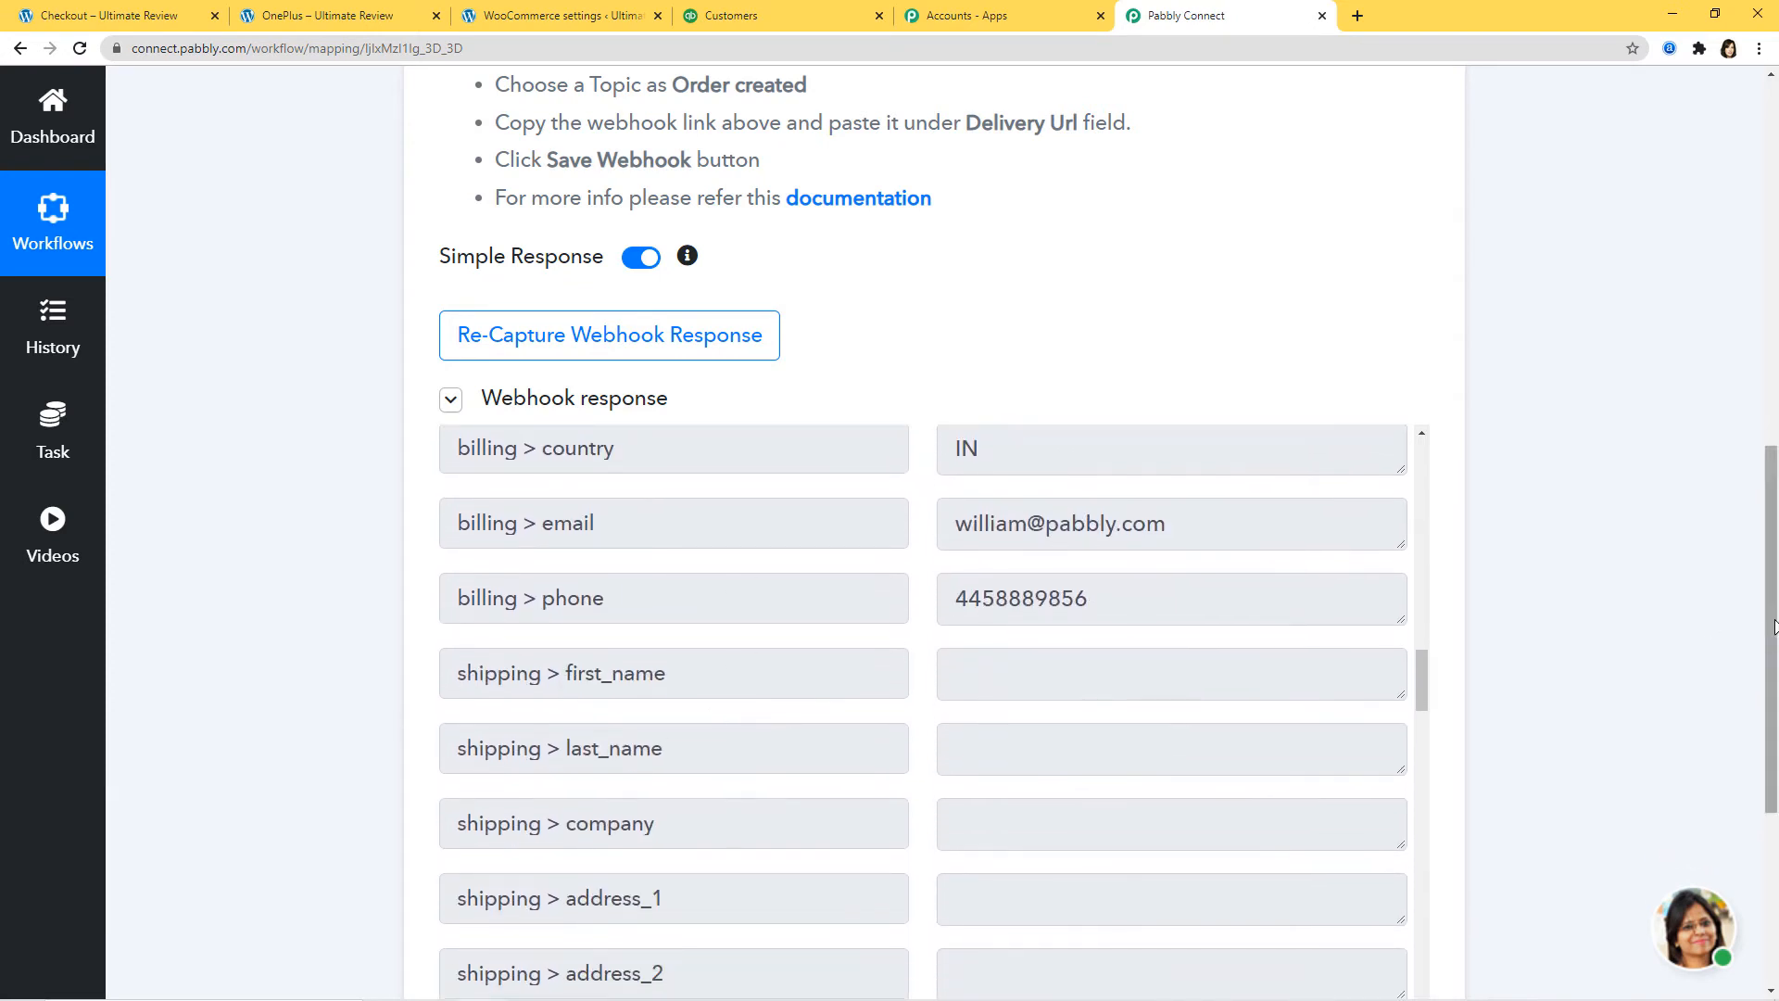
pyautogui.scroll(-3, 1596, 655)
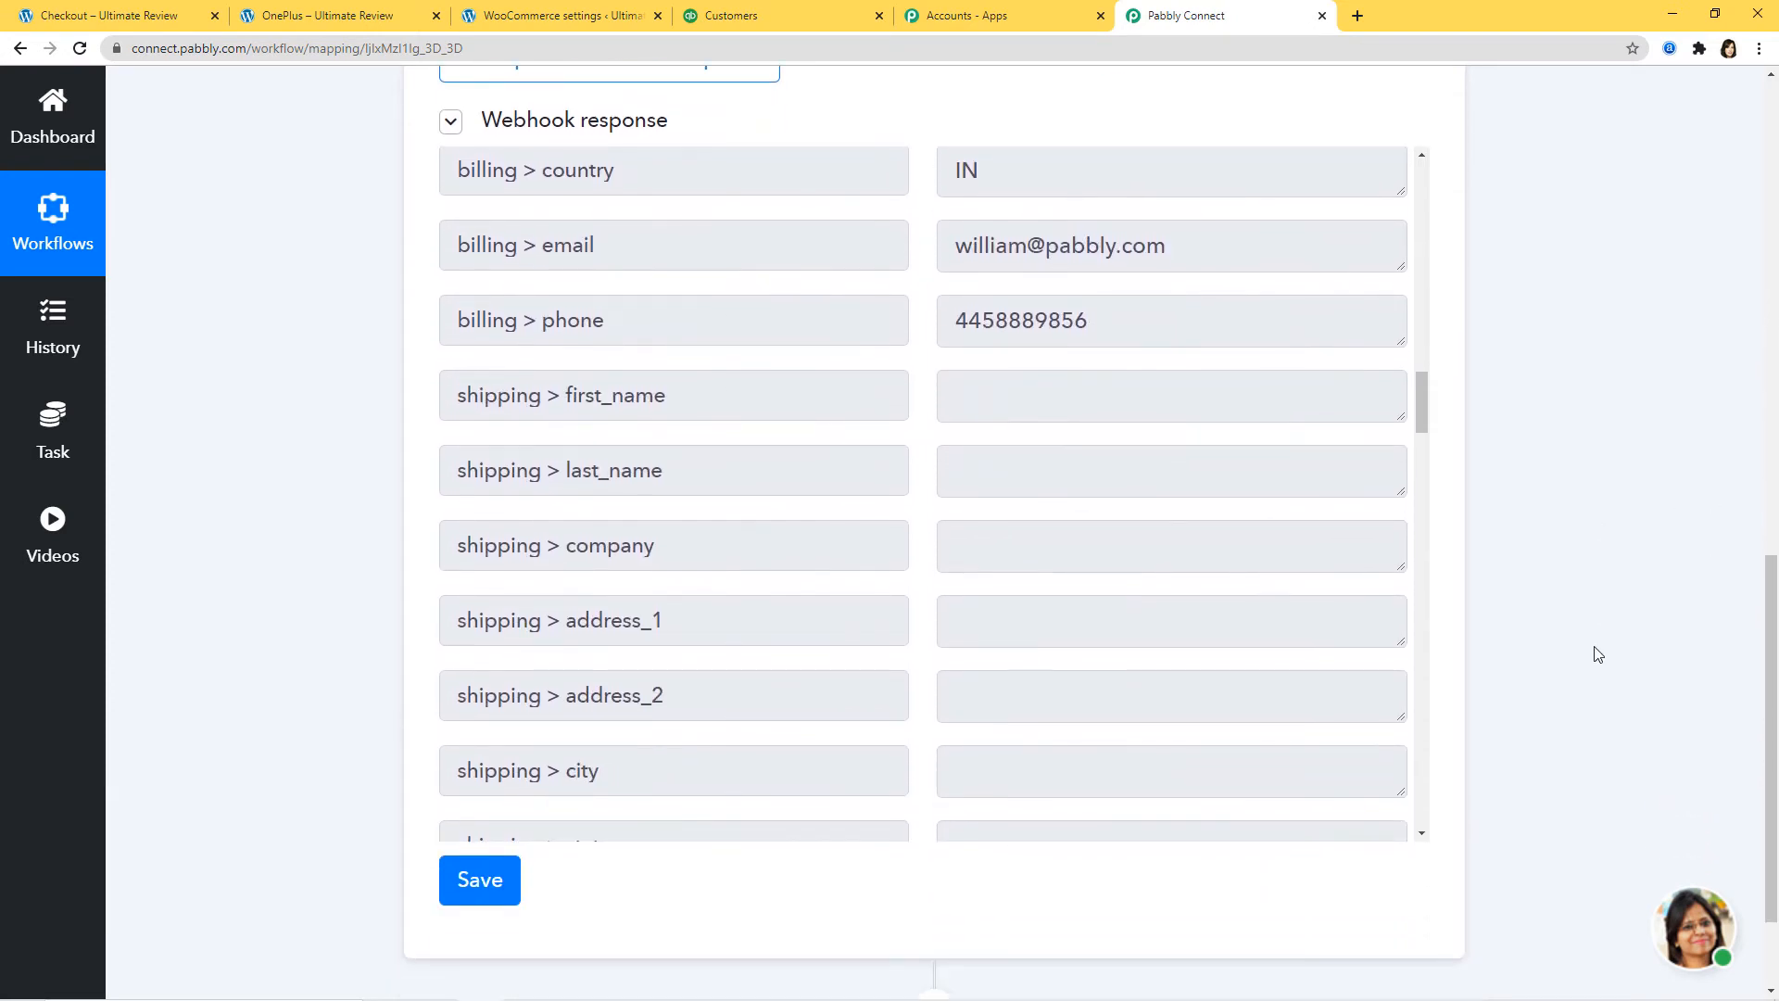
pyautogui.click(489, 887)
pyautogui.click(888, 698)
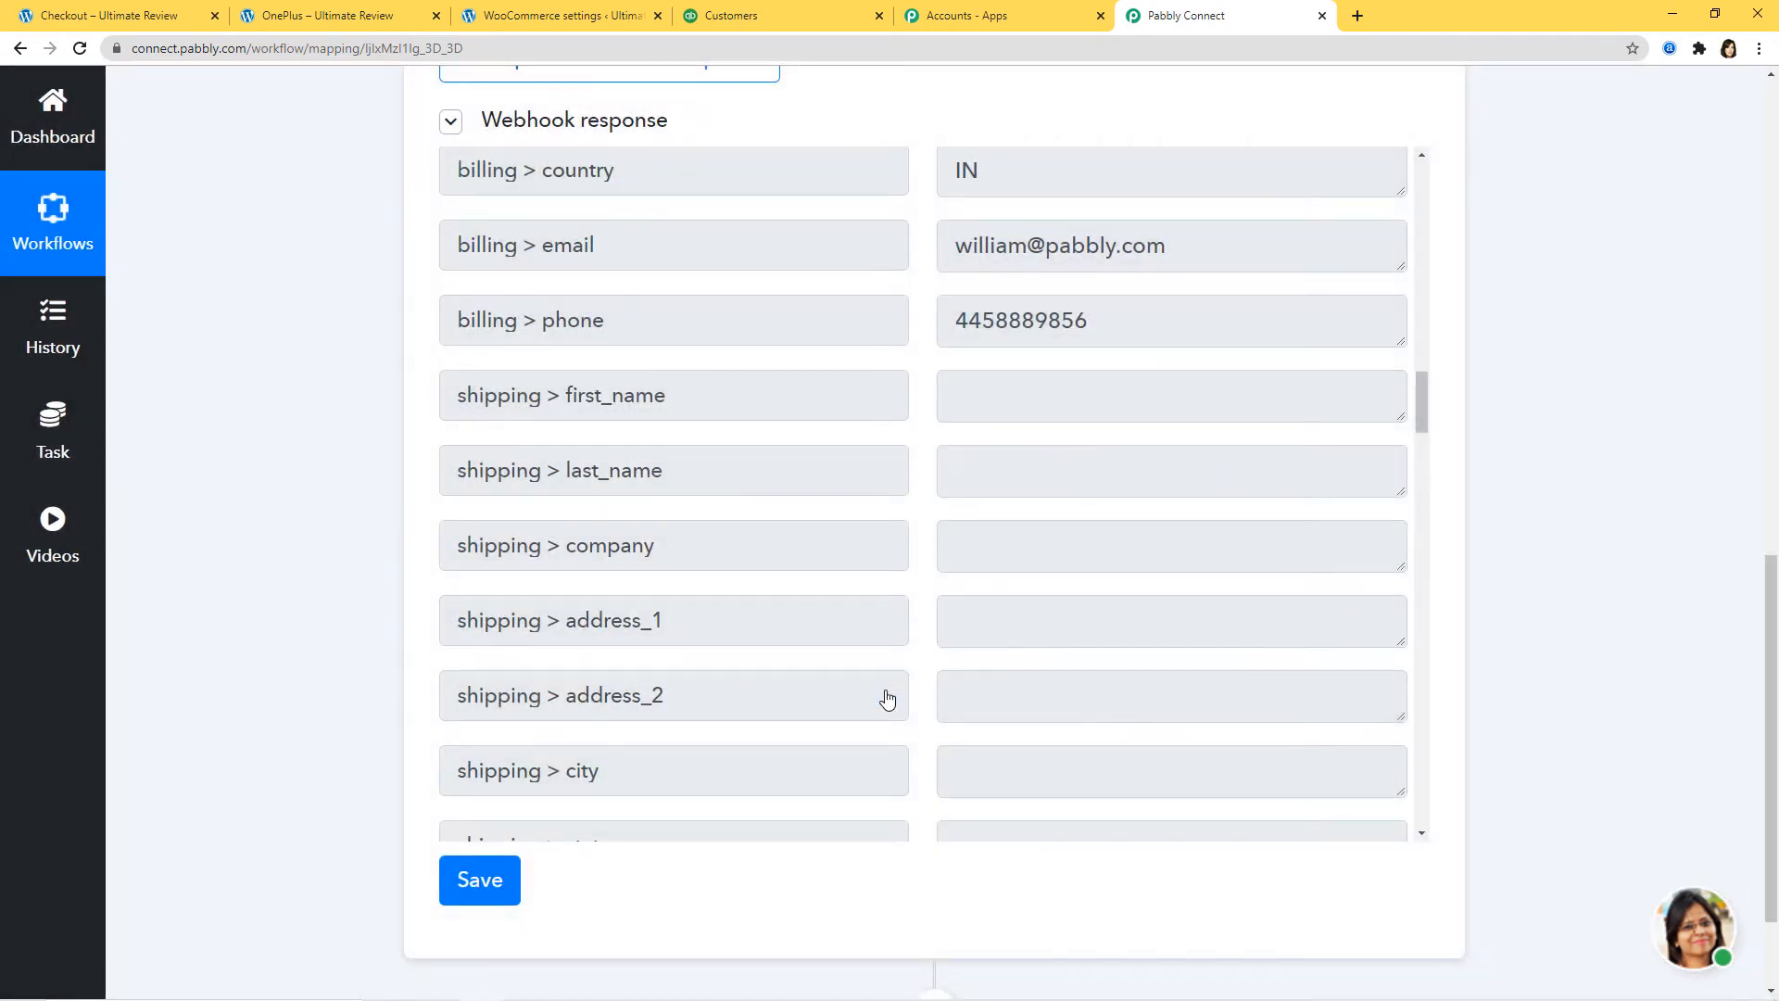
pyautogui.scroll(-2, 1647, 730)
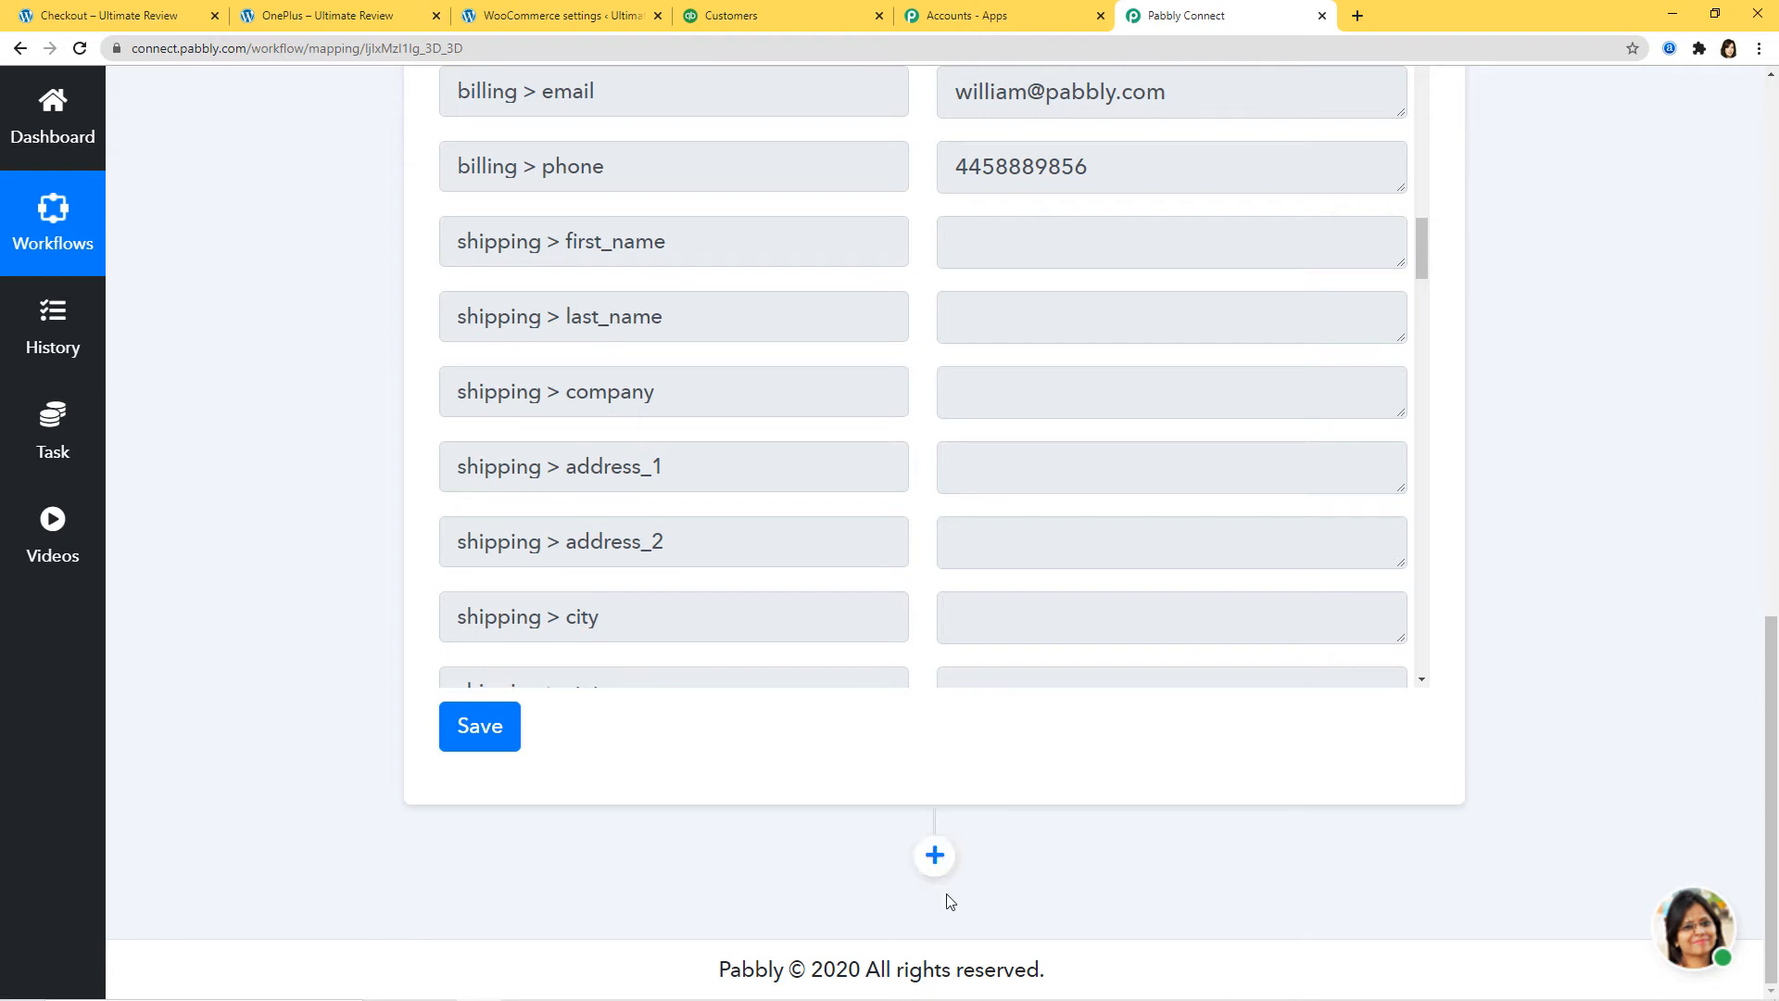
# Step: Add a Quickbooks Online action step using the Create a Customer method
pyautogui.click(936, 857)
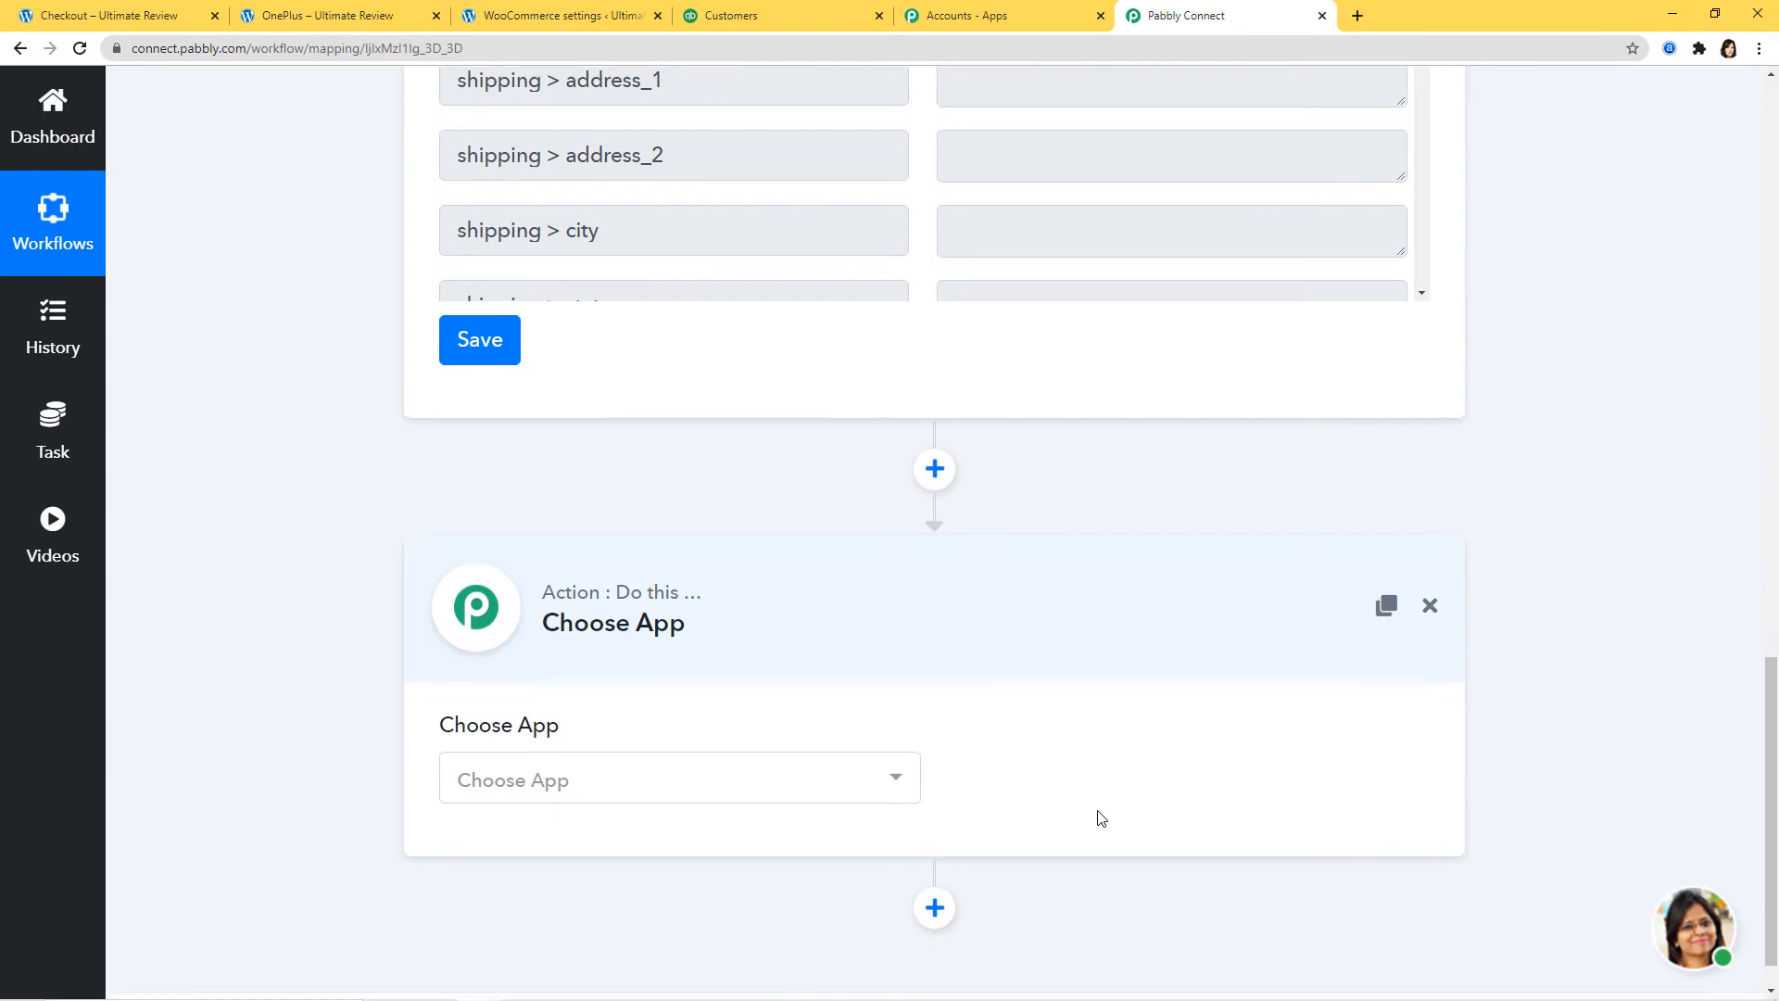
pyautogui.click(858, 726)
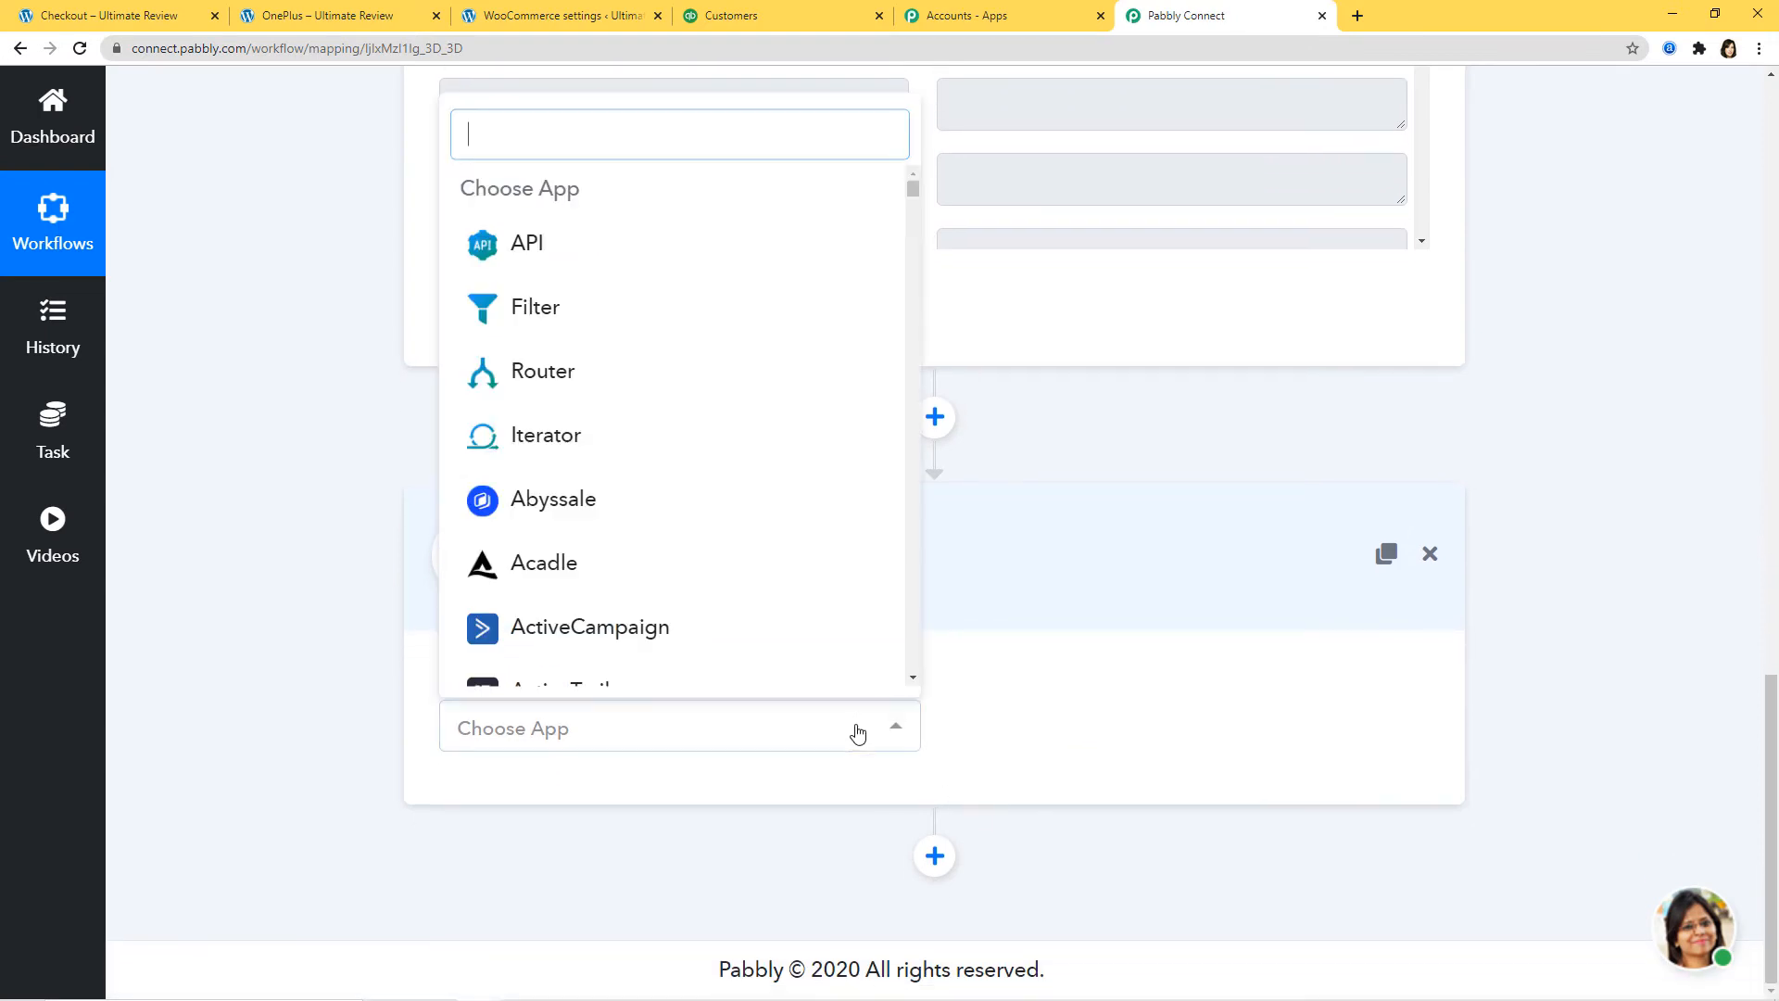
pyautogui.write('quic')
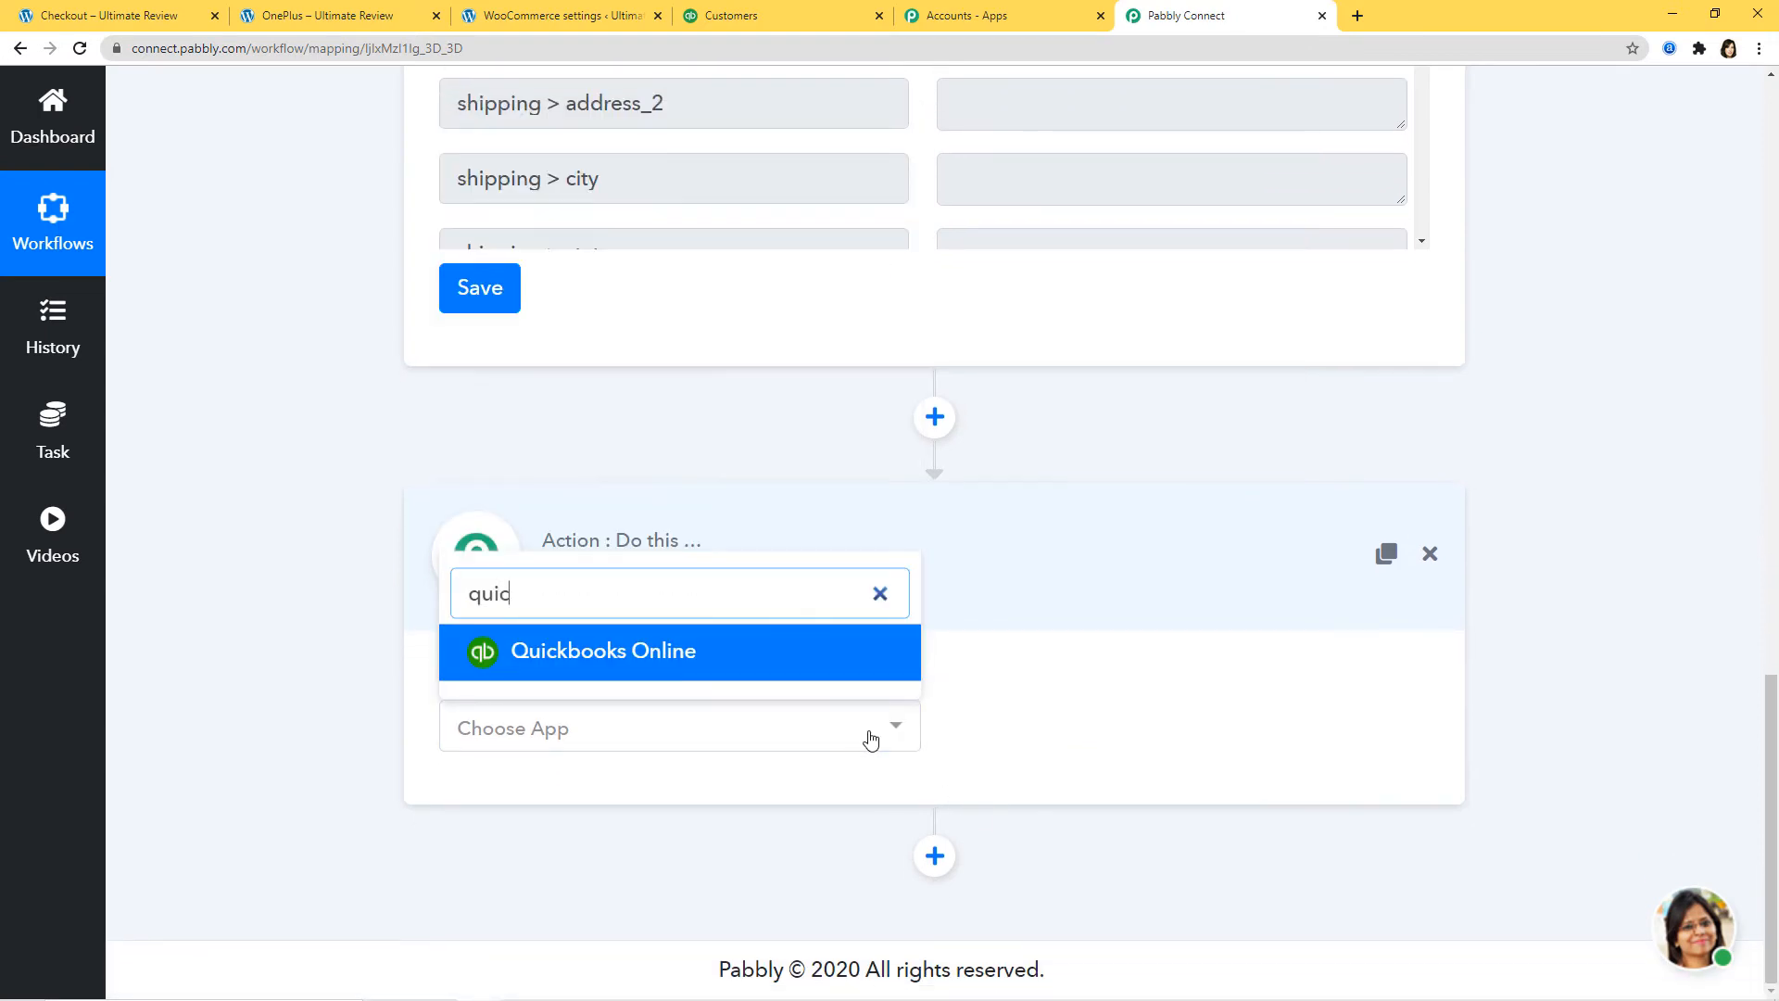
pyautogui.click(766, 665)
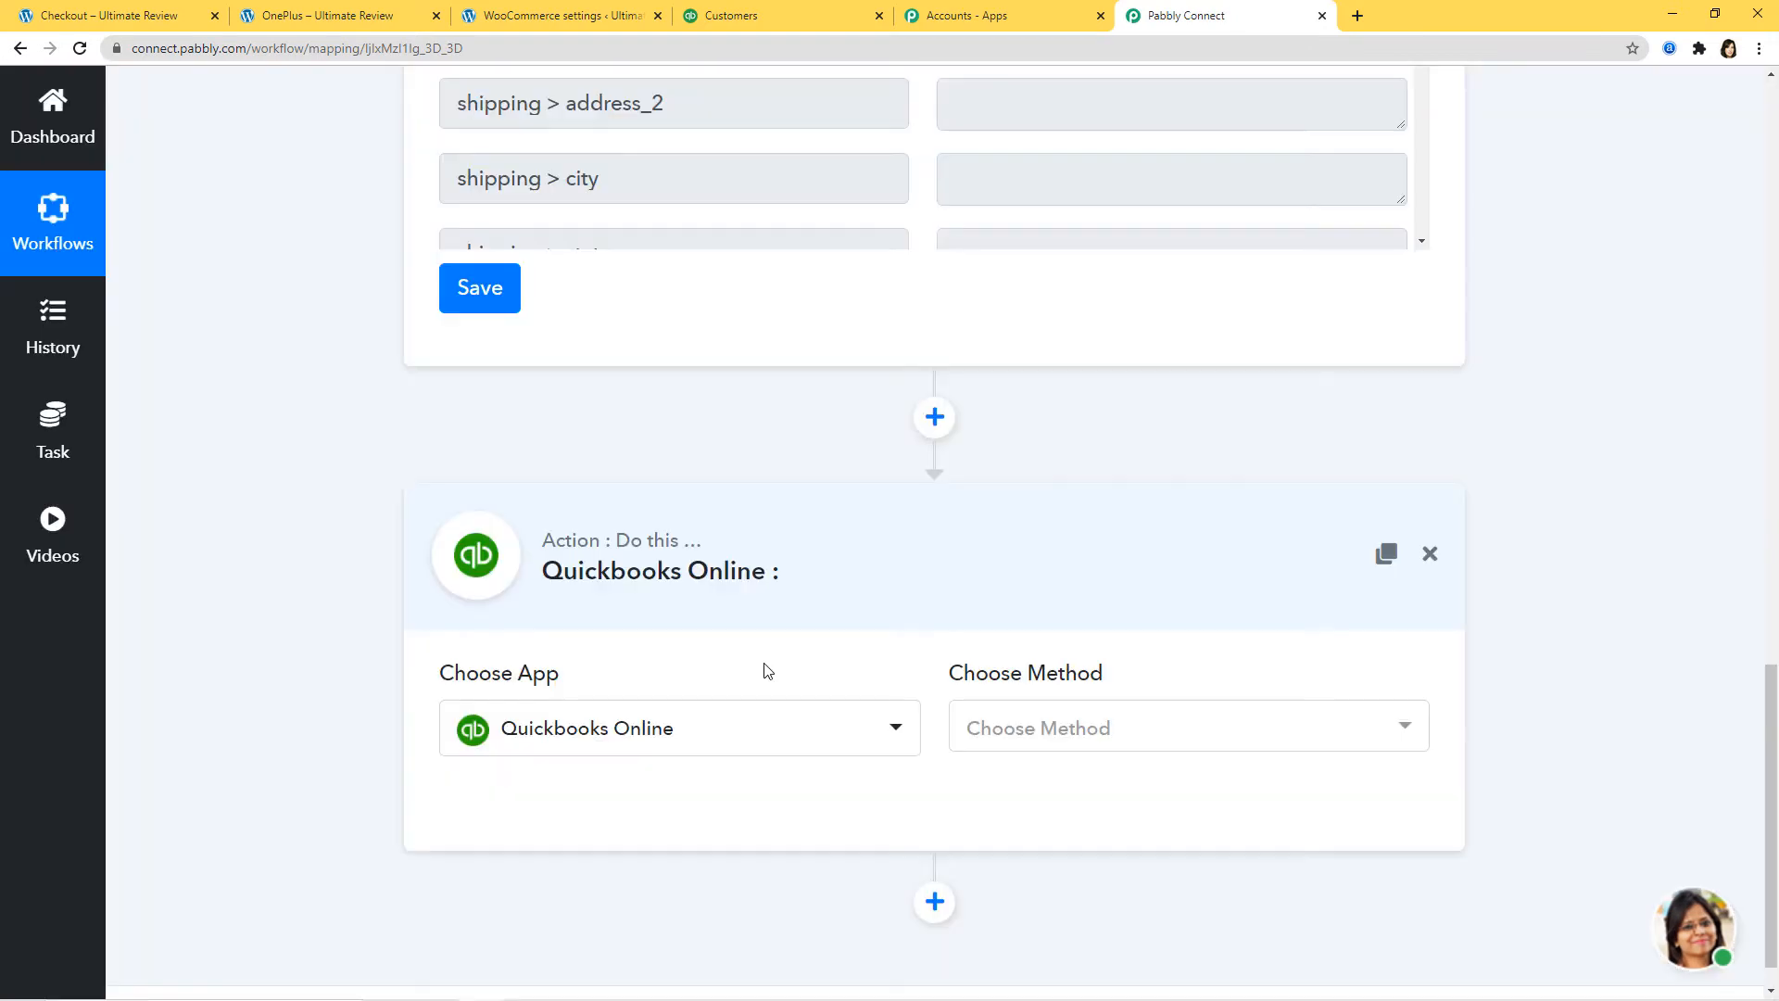
pyautogui.click(1086, 746)
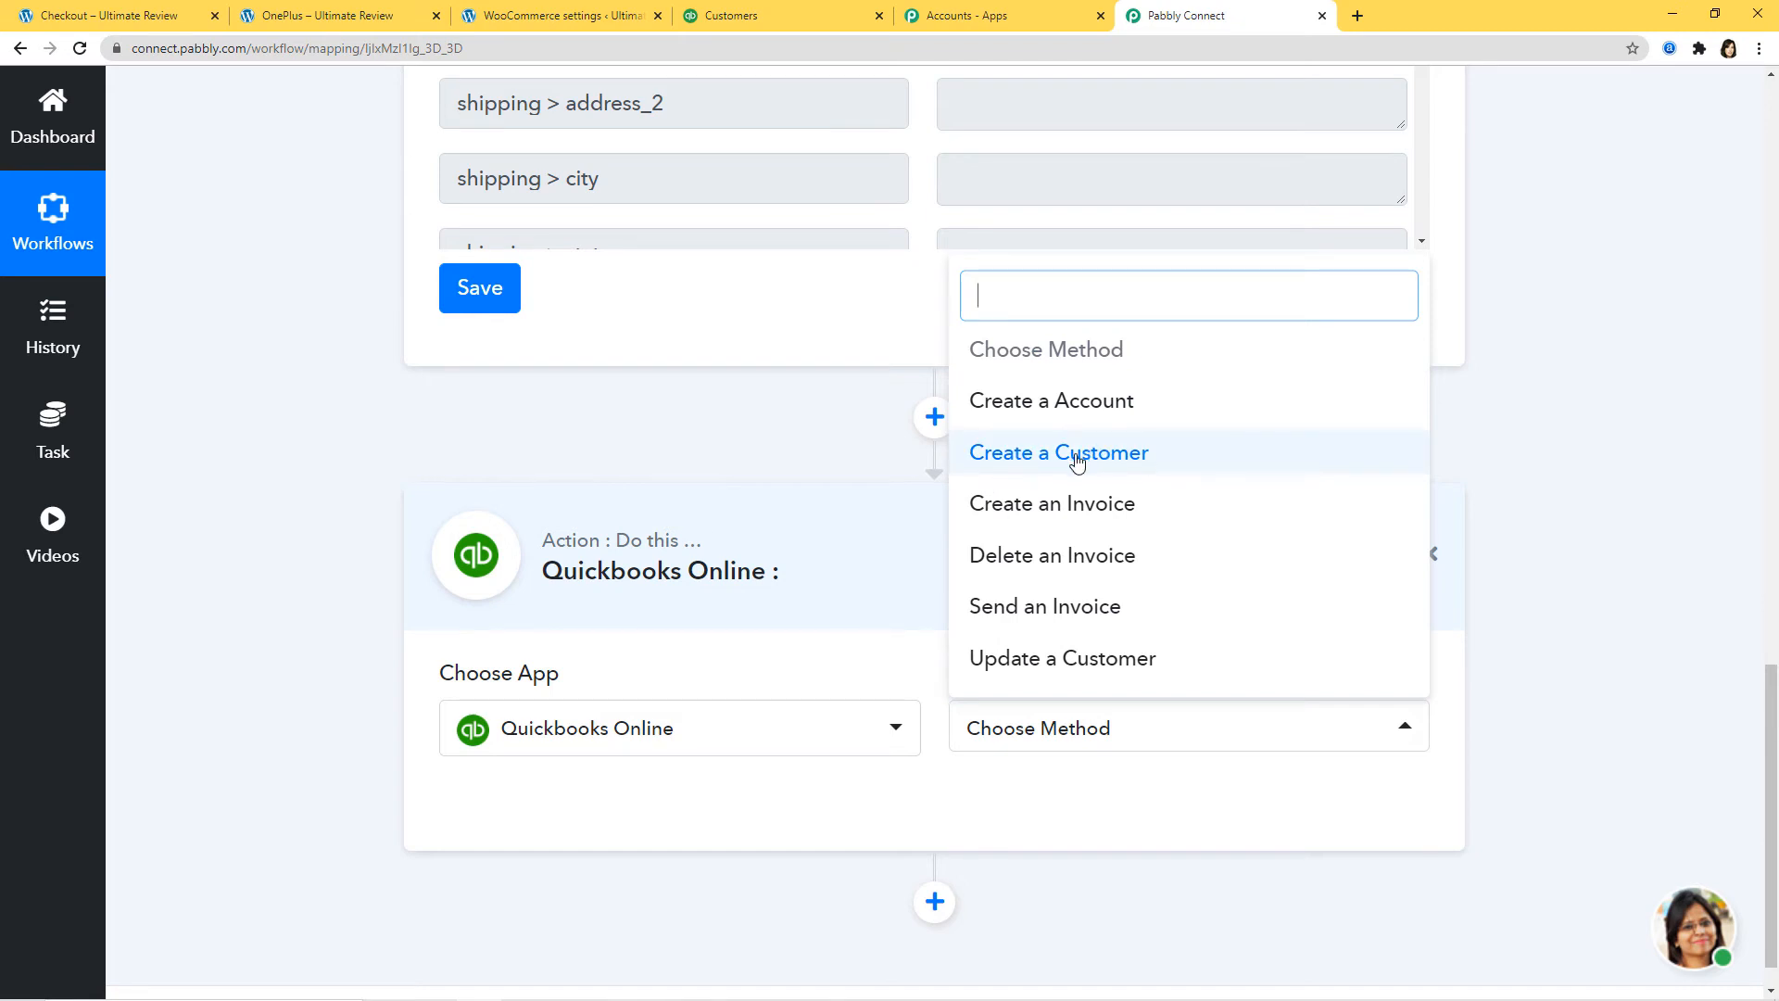
pyautogui.click(1075, 460)
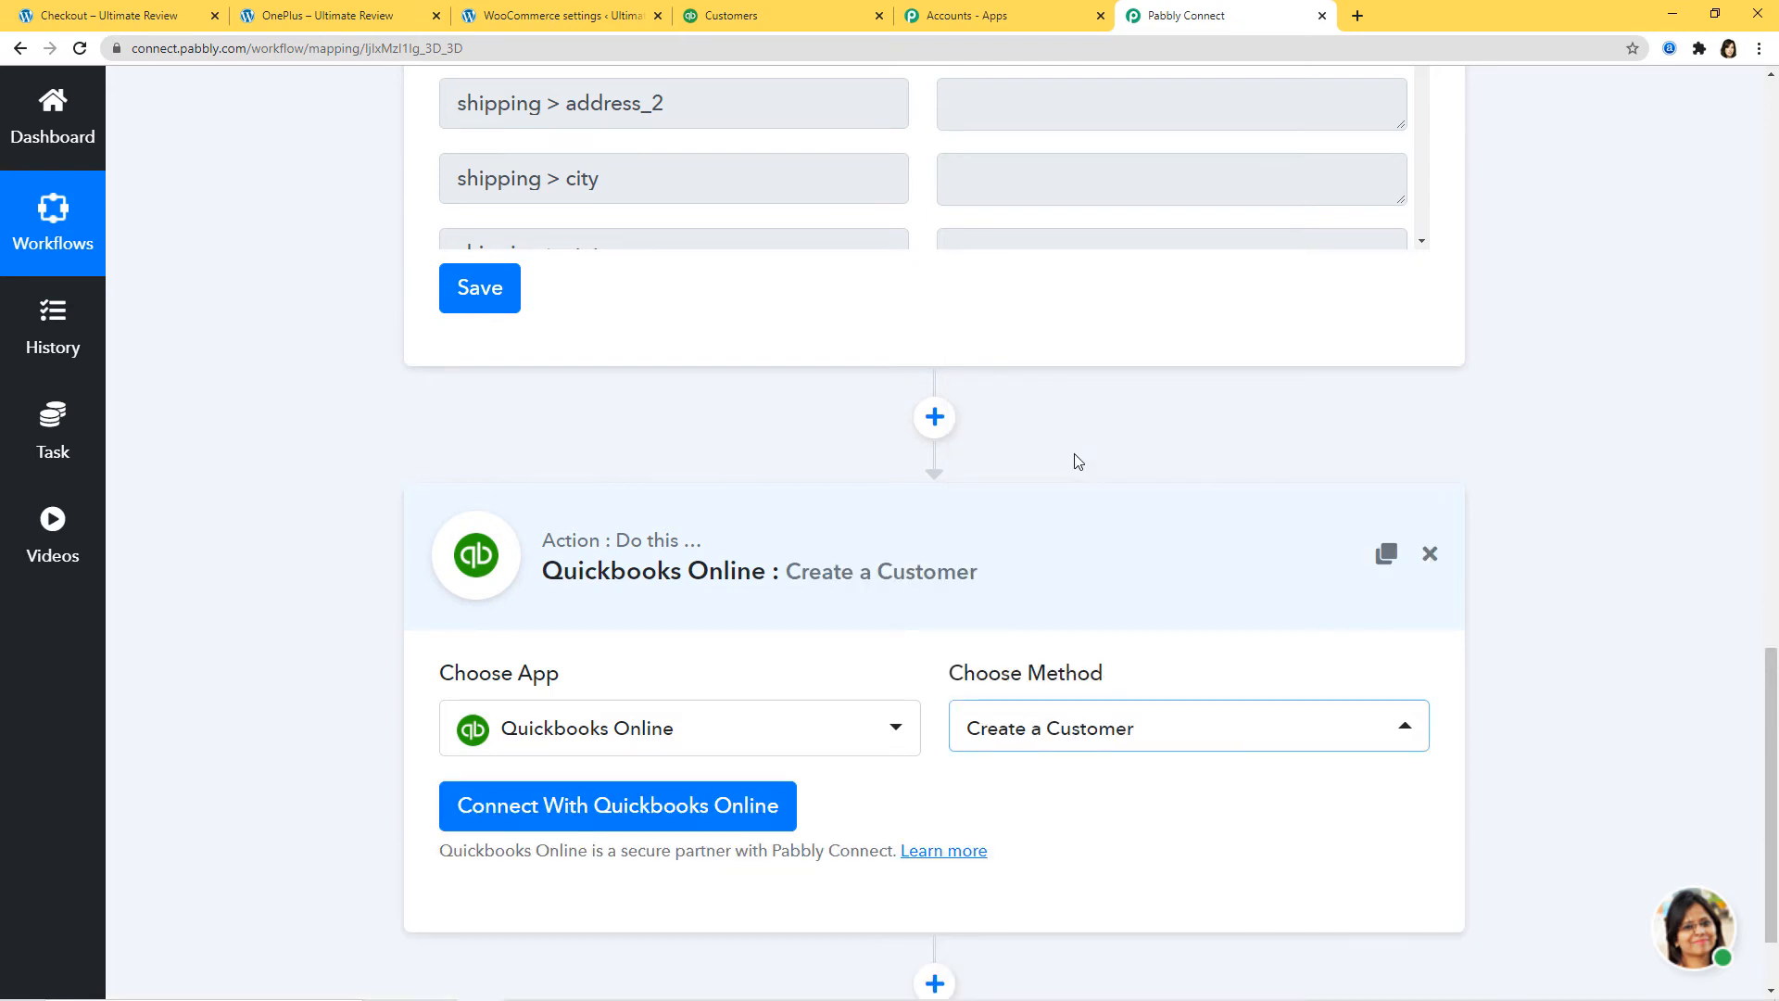
pyautogui.scroll(-2, 1078, 461)
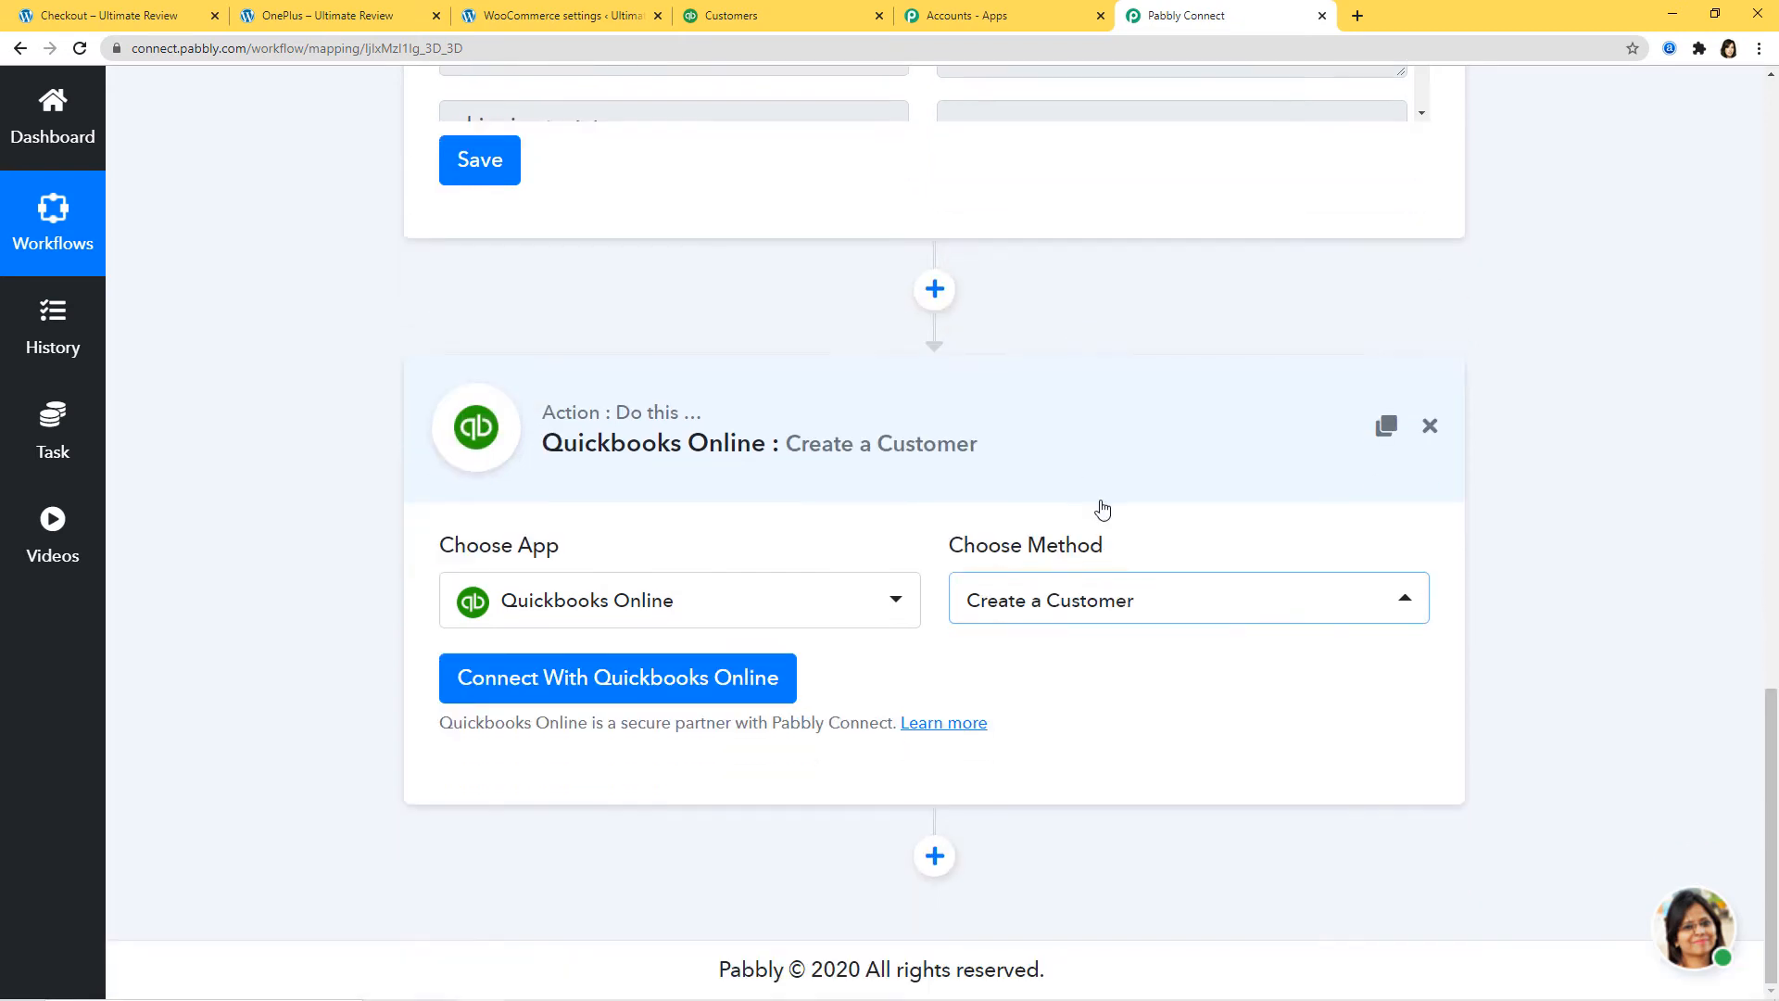
# Step: Connect the Quickbooks Online account and acknowledge the successful authorization
pyautogui.click(603, 686)
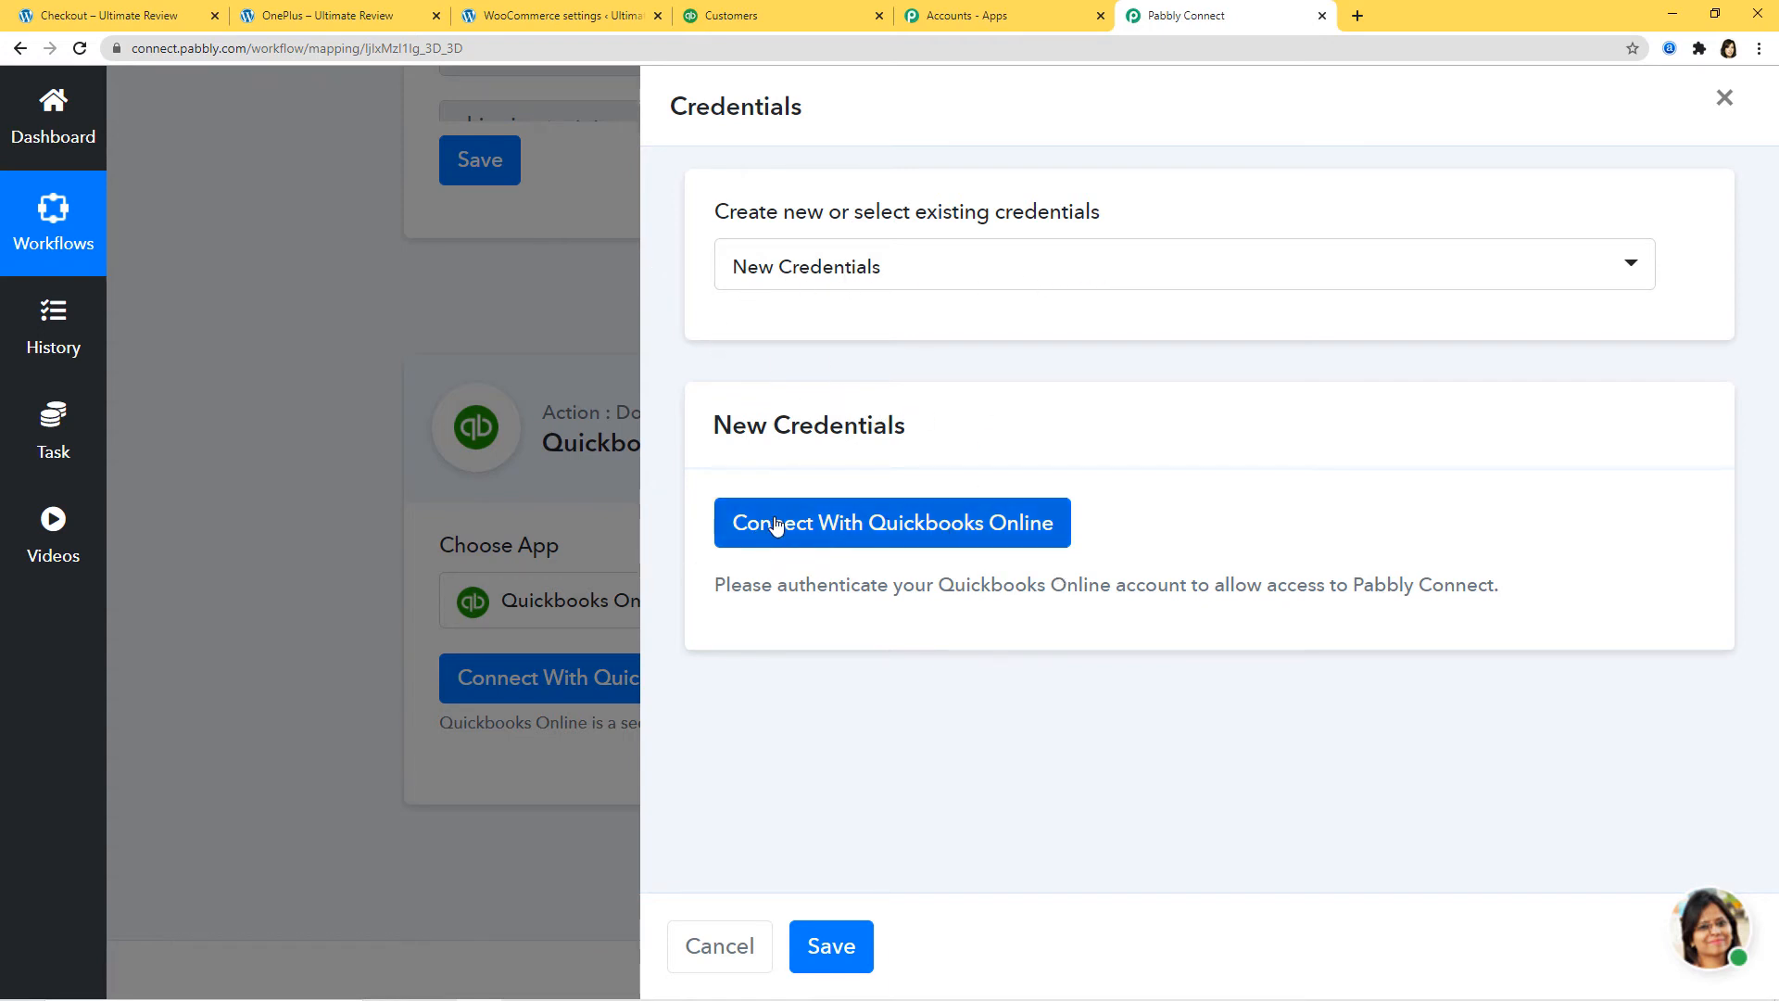
pyautogui.click(915, 526)
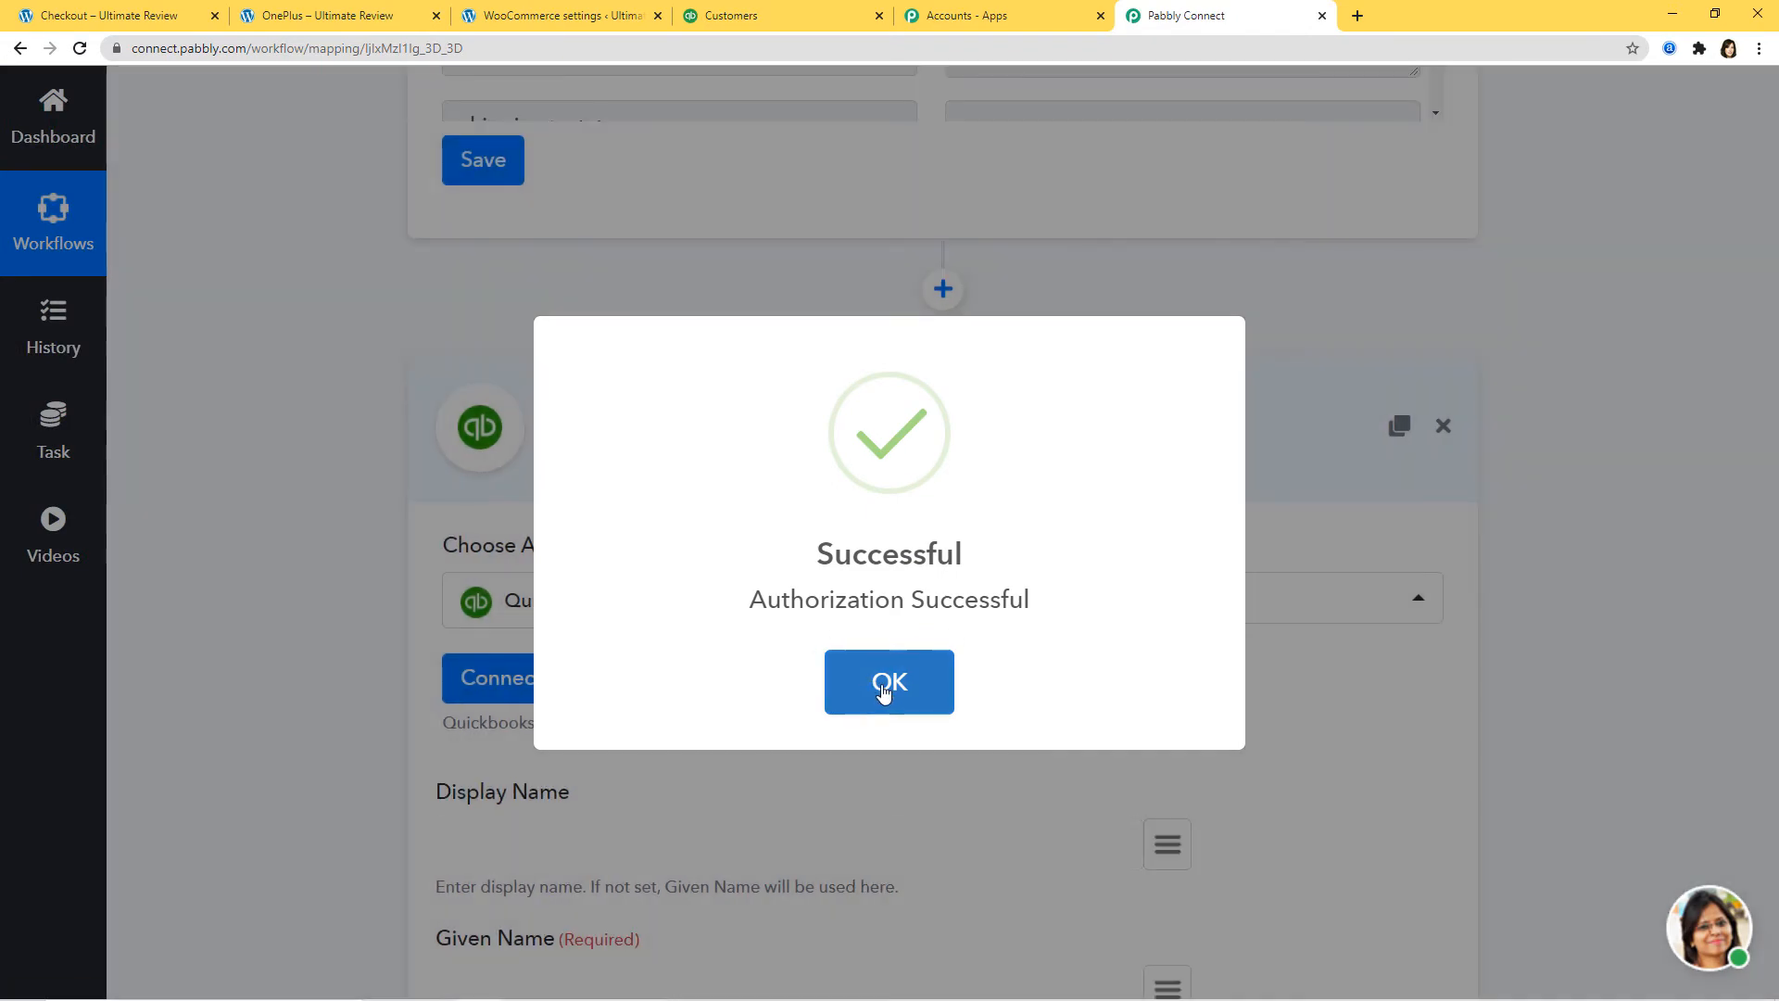
pyautogui.click(885, 693)
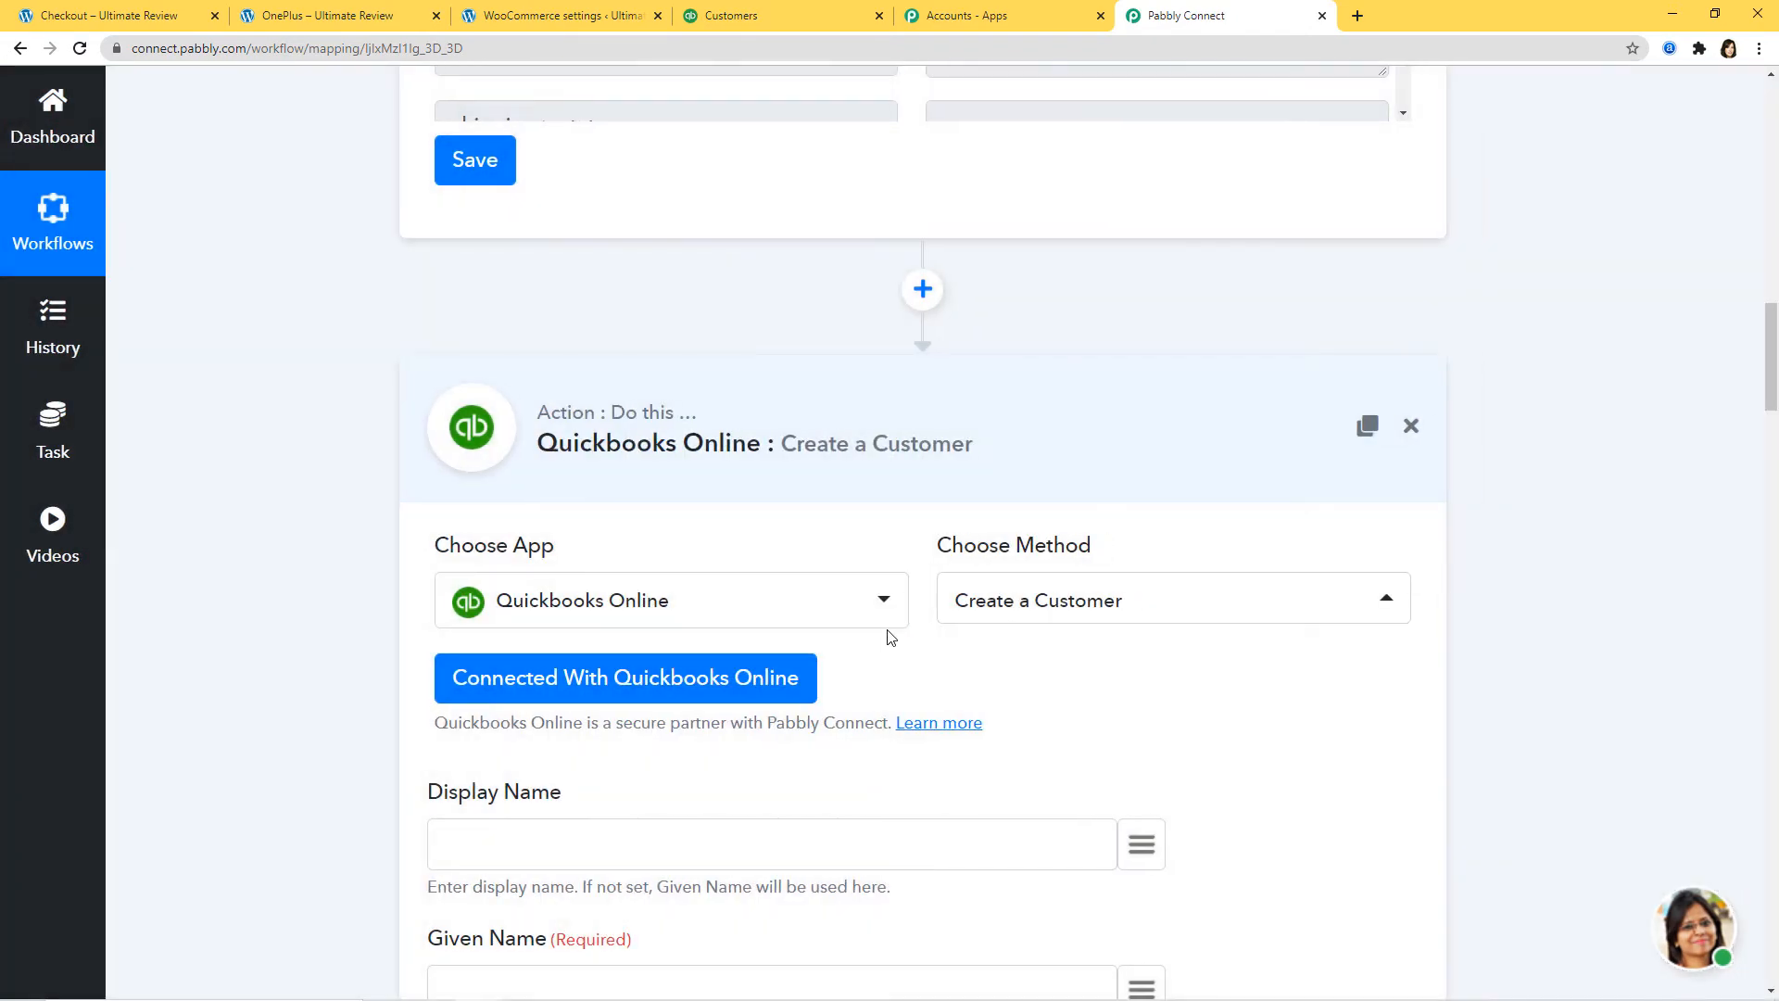
# Step: Map the order's billing first and last name into the Given Name field
pyautogui.click(748, 17)
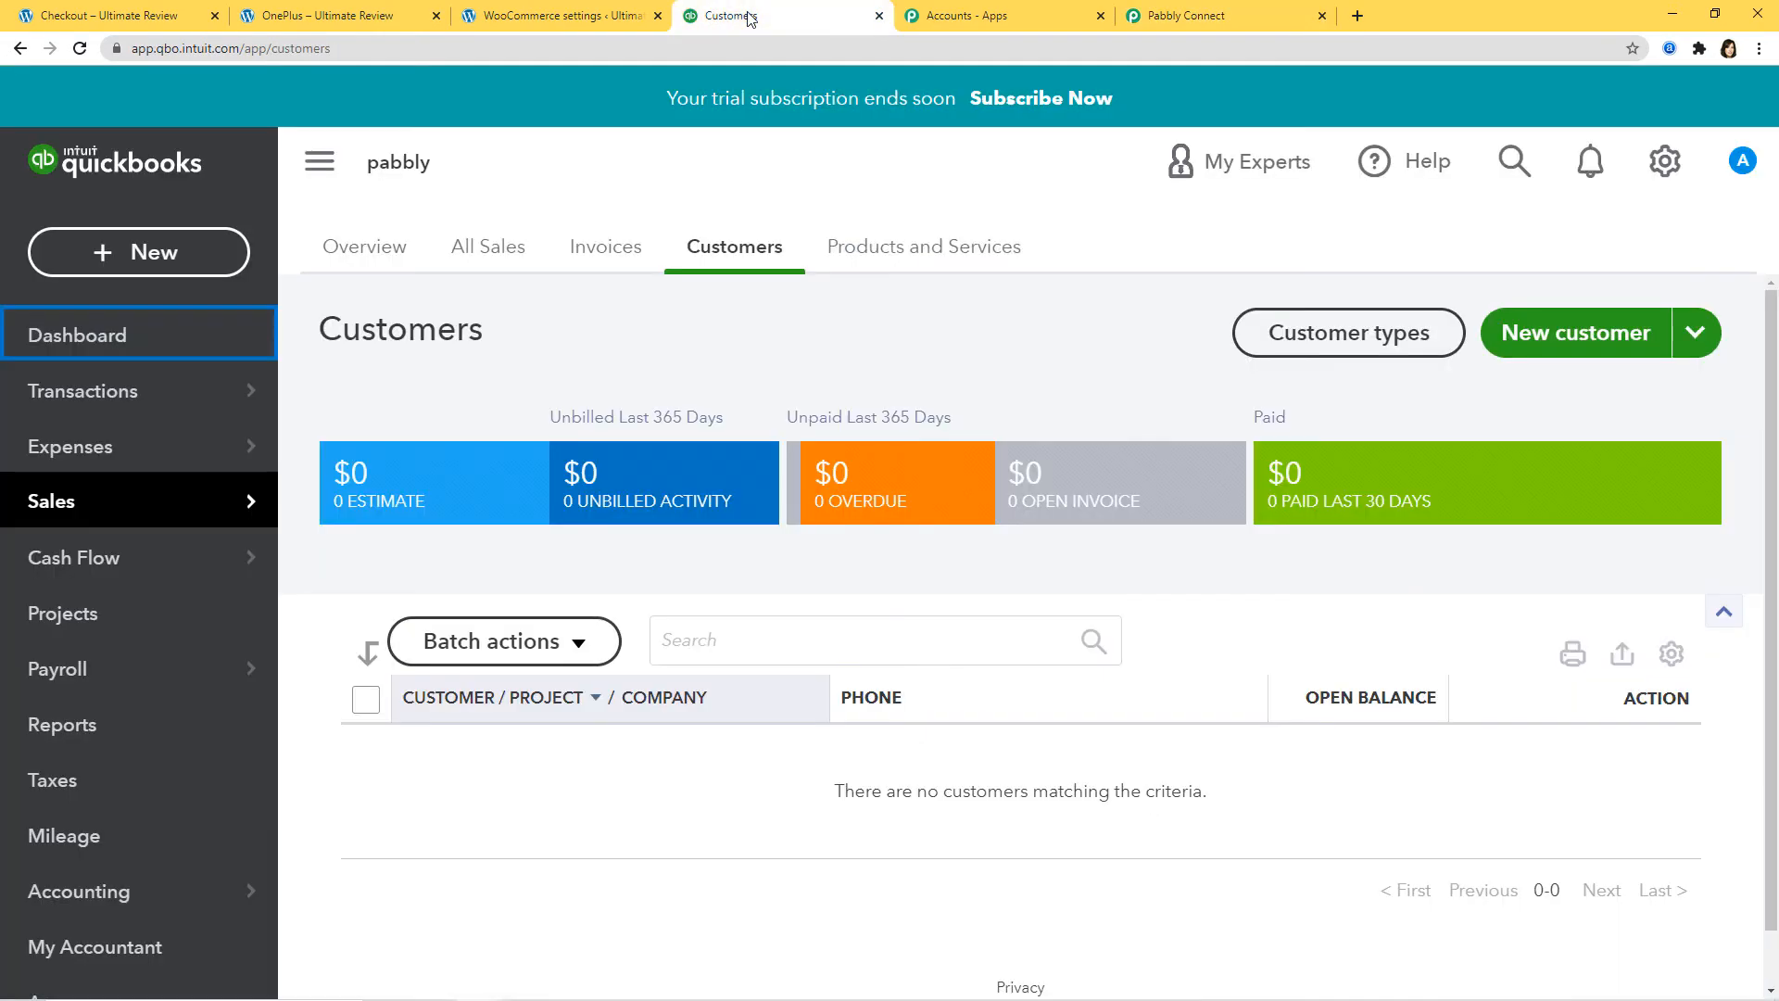
pyautogui.click(1236, 18)
pyautogui.scroll(-5, 969, 504)
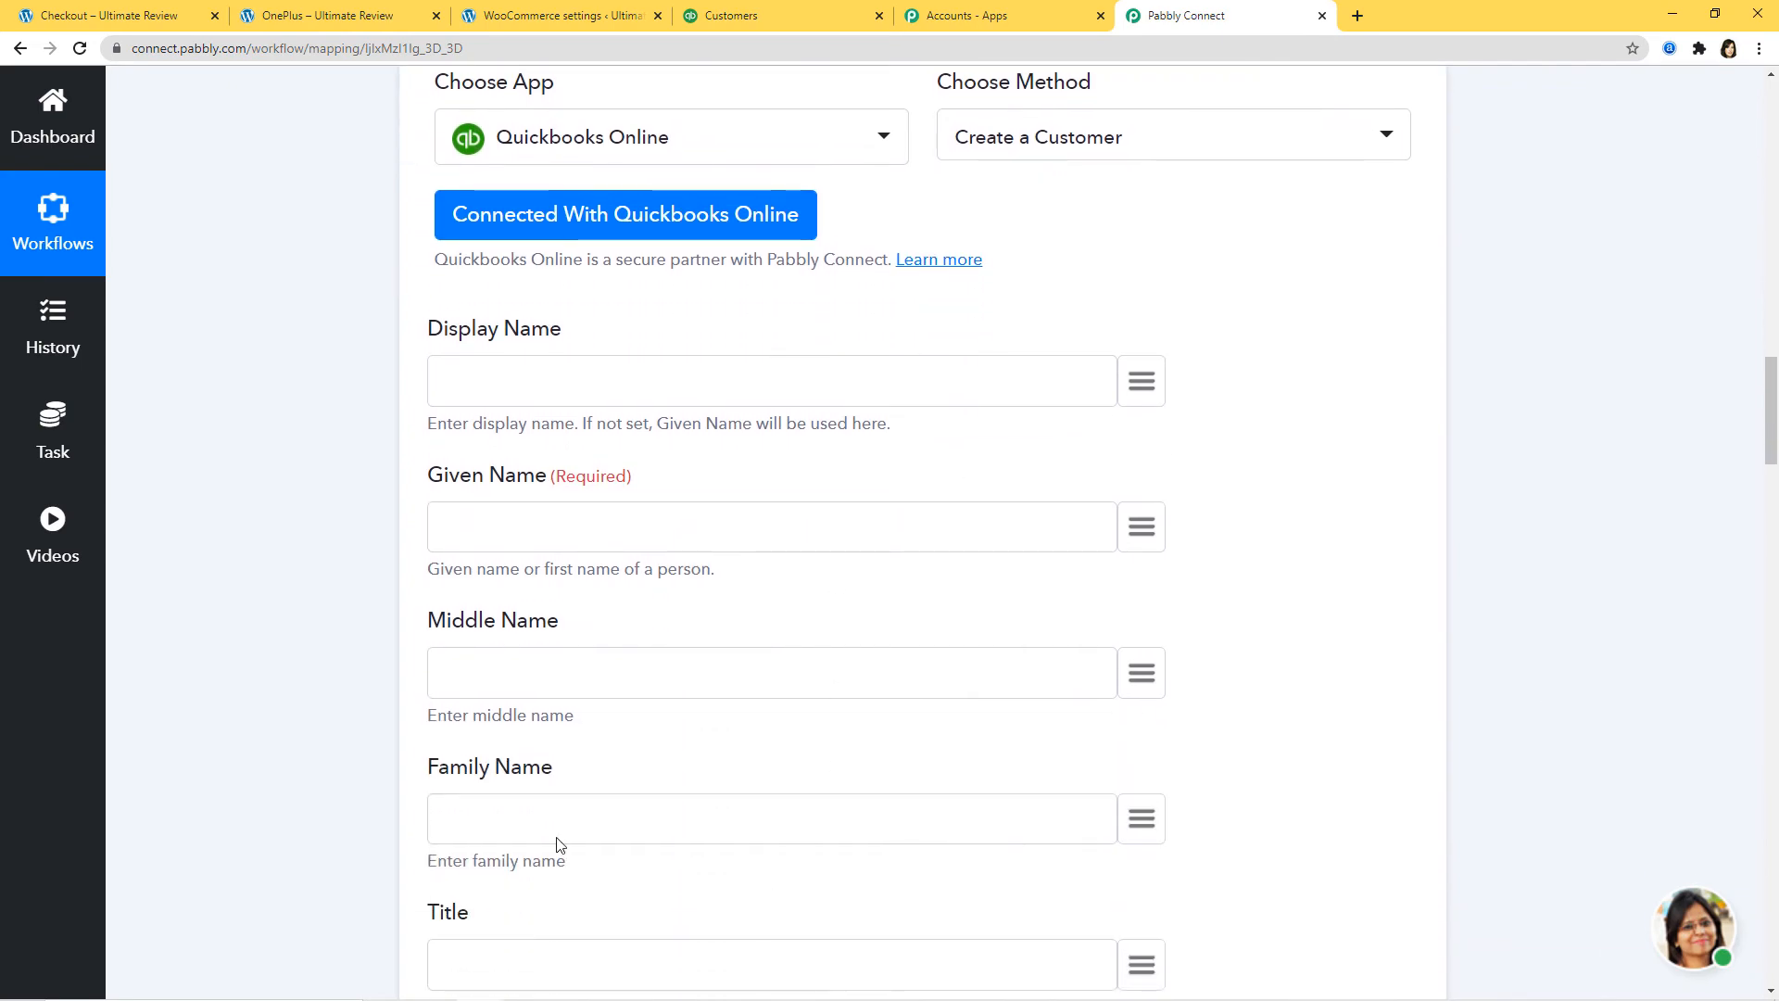
pyautogui.scroll(10, 1410, 643)
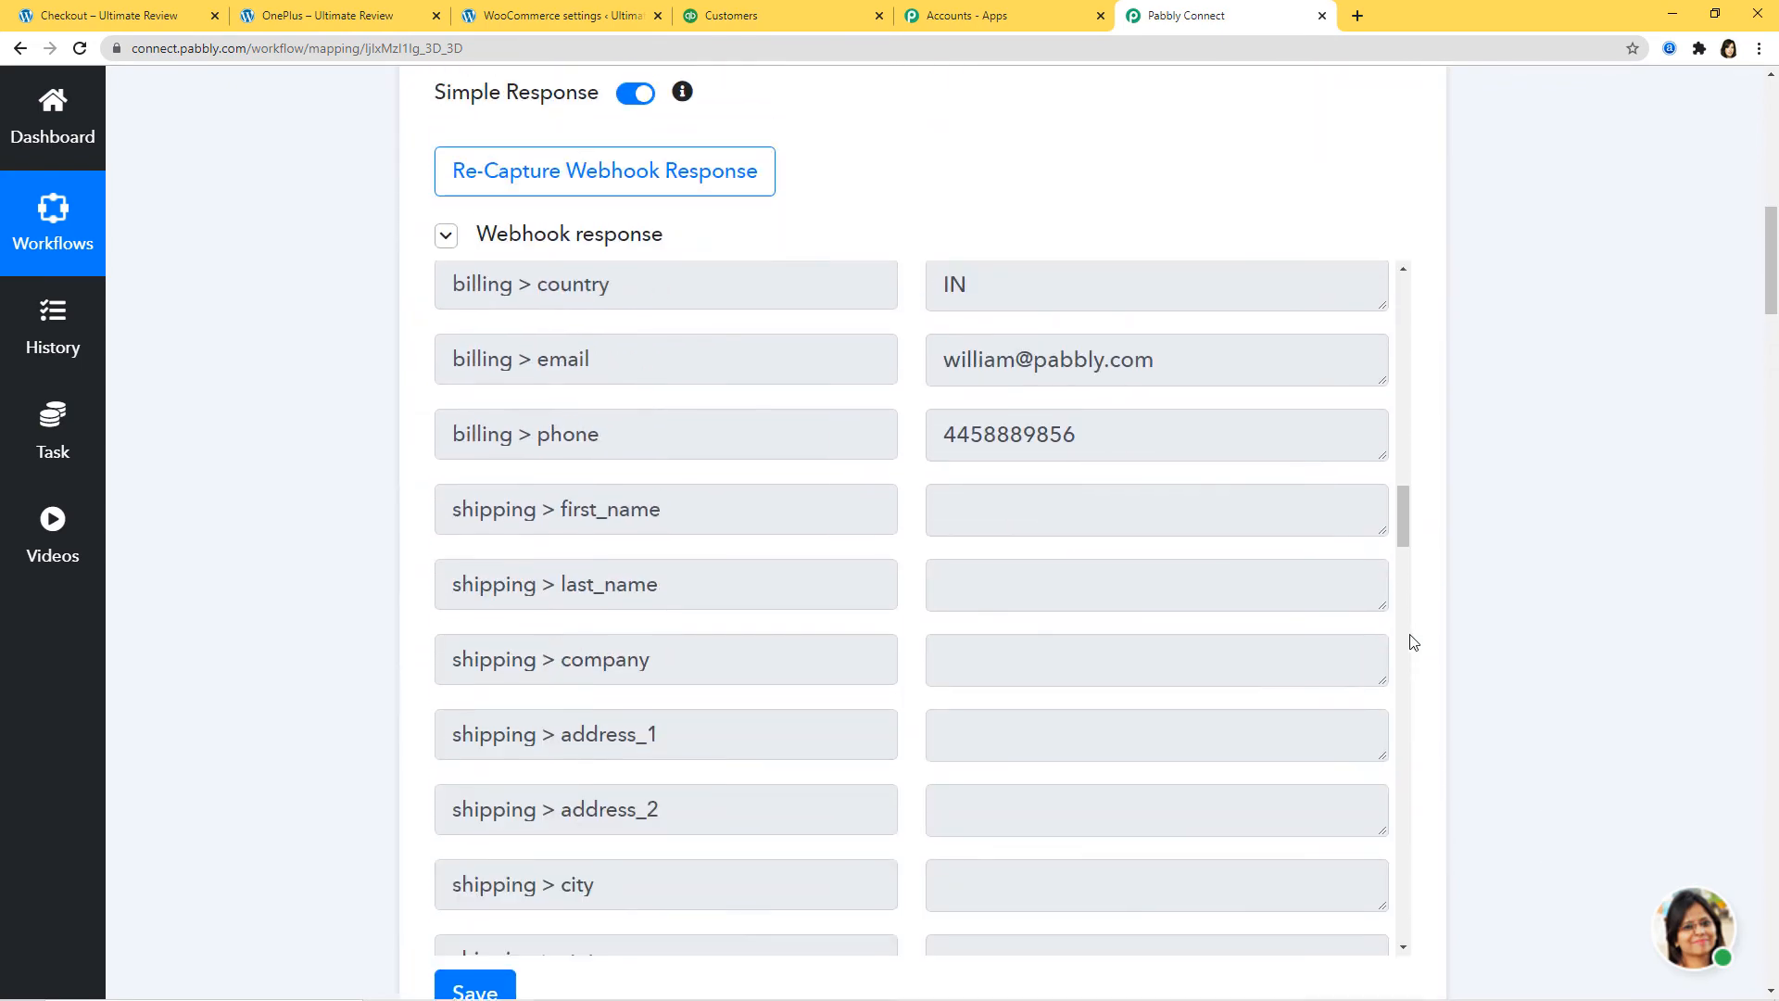
pyautogui.scroll(3, 1409, 643)
pyautogui.scroll(-10, 1372, 697)
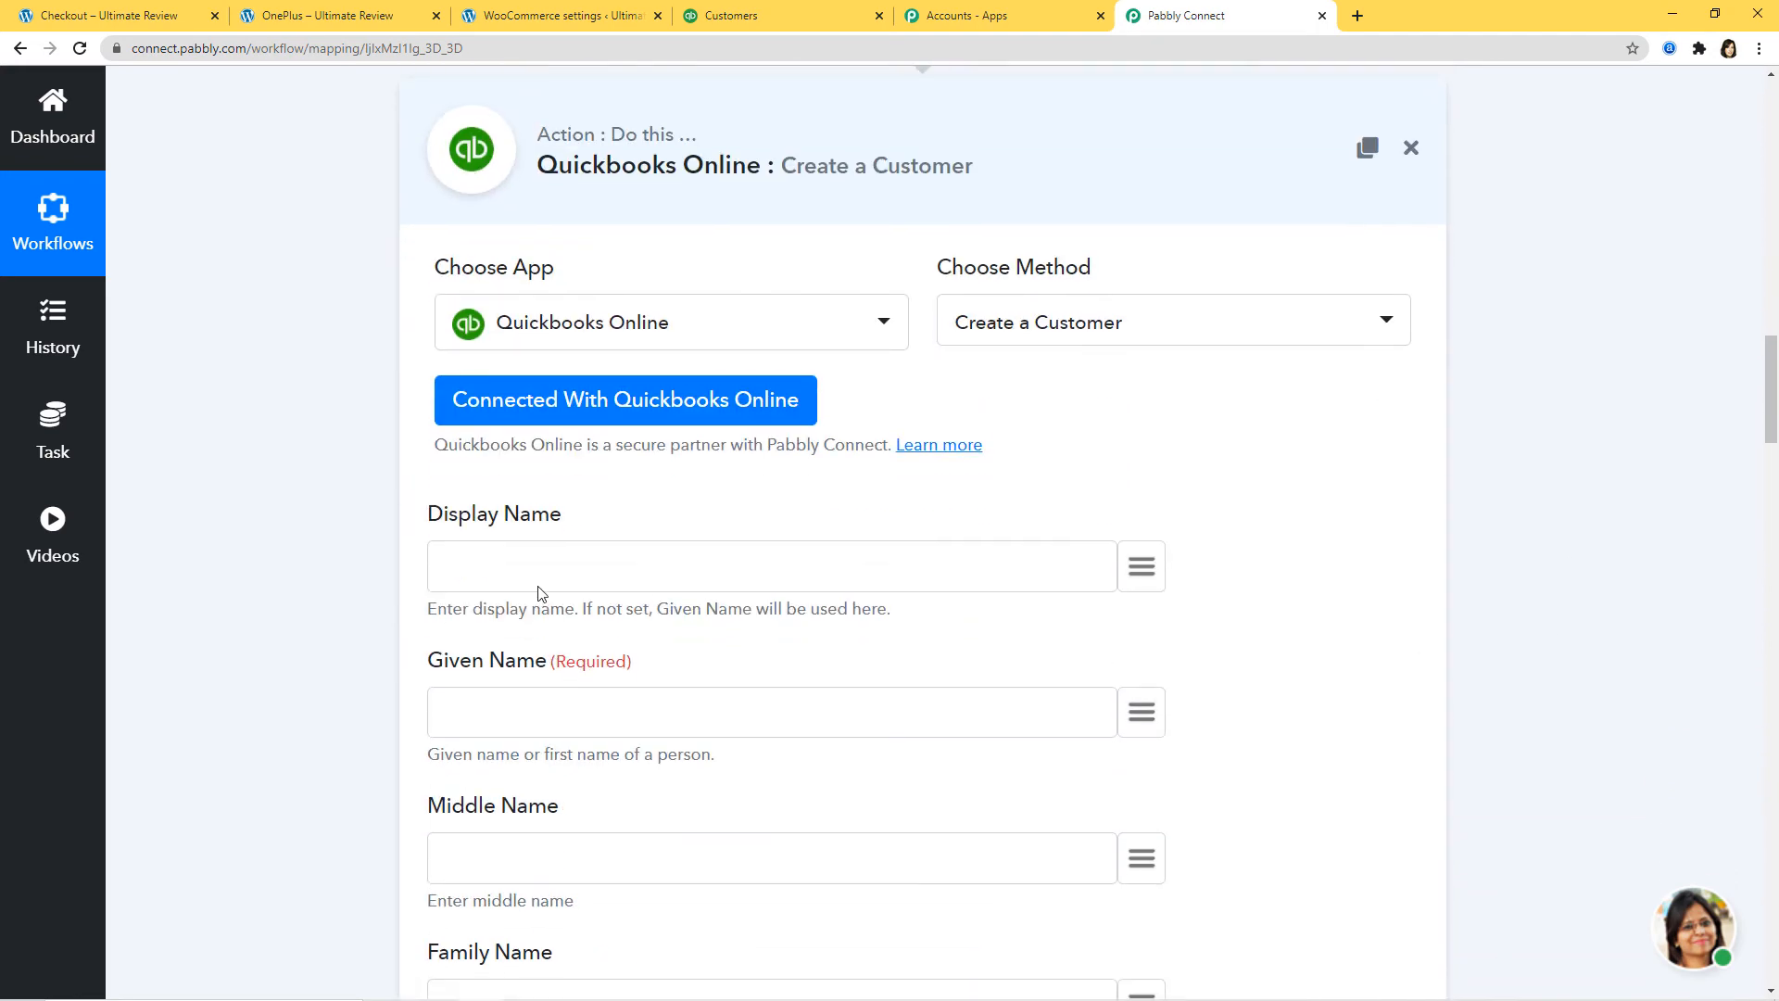
pyautogui.scroll(-2, 603, 596)
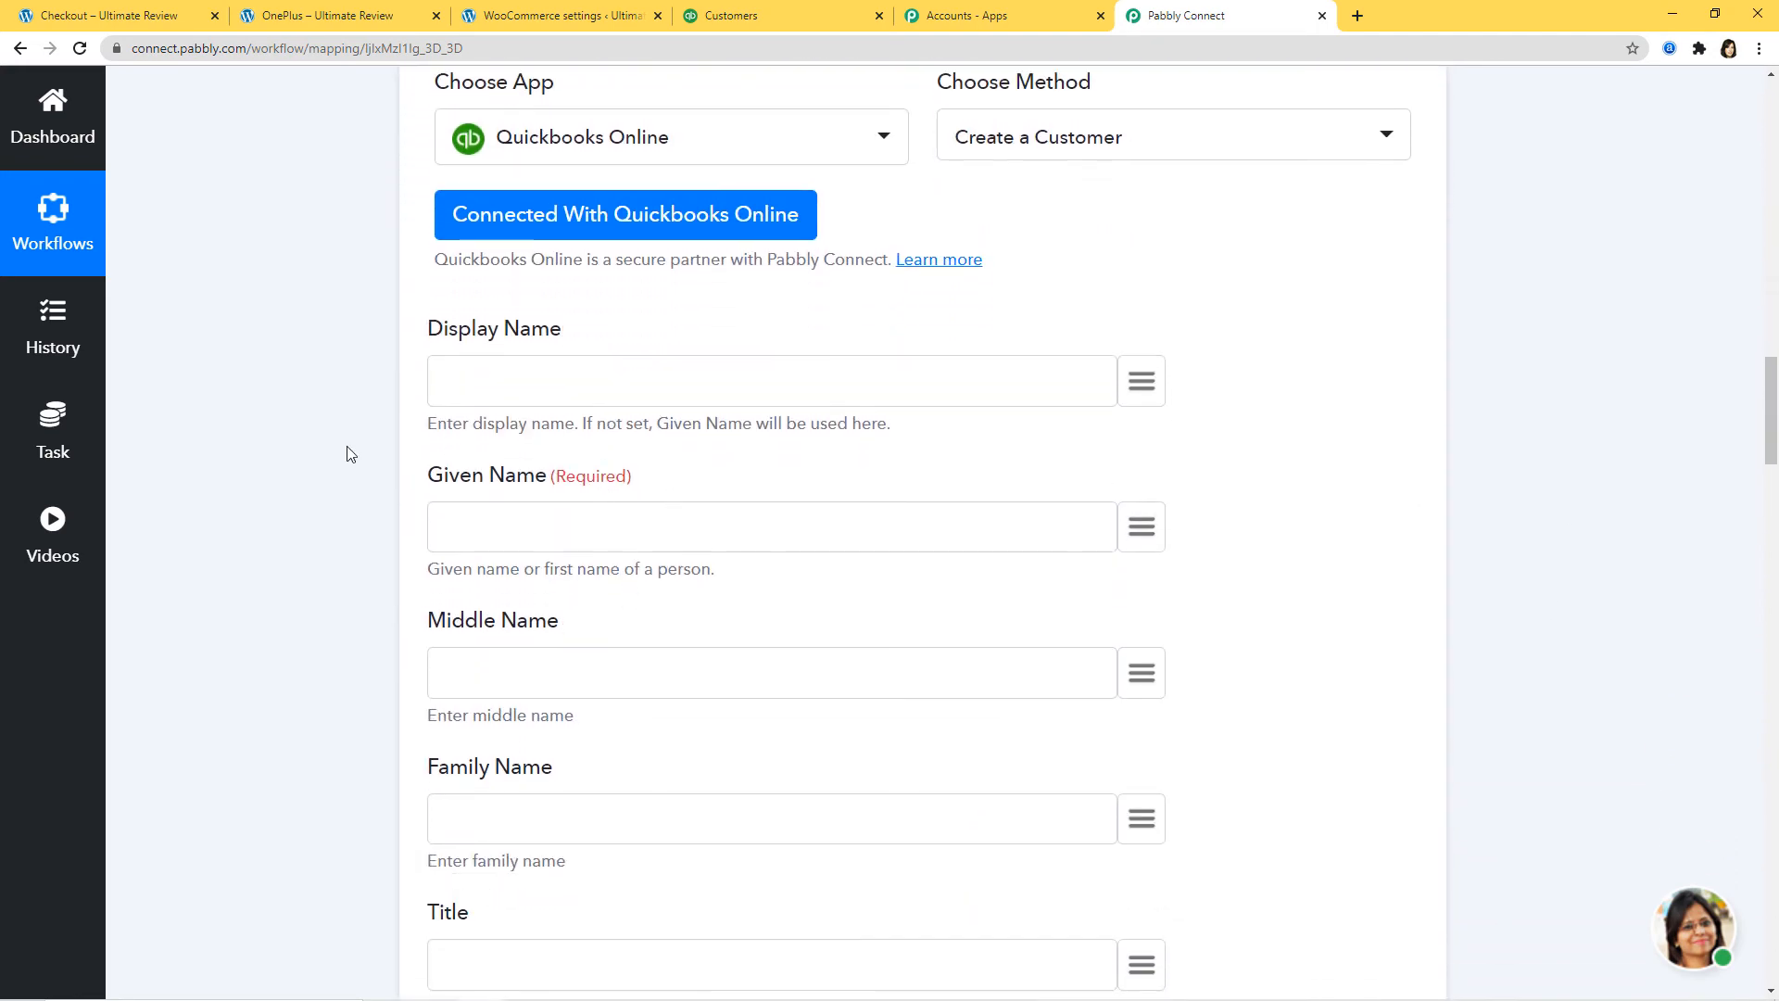
pyautogui.click(1147, 533)
pyautogui.write('nam')
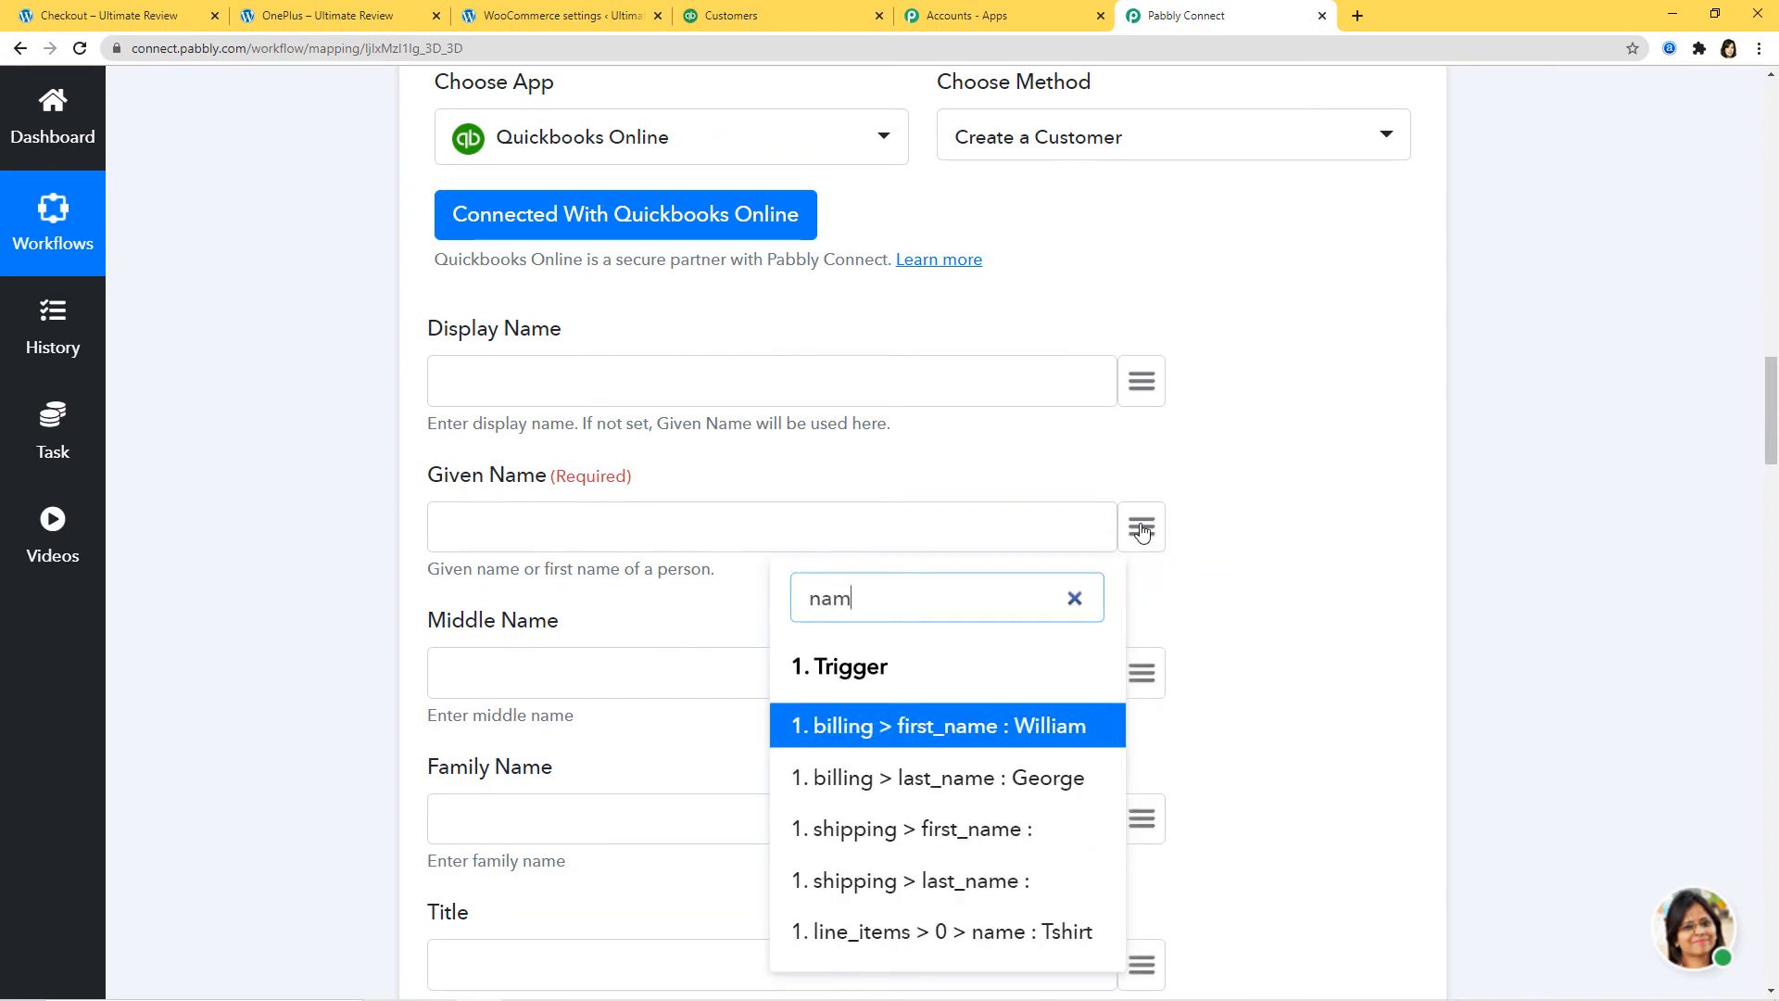
pyautogui.click(1024, 745)
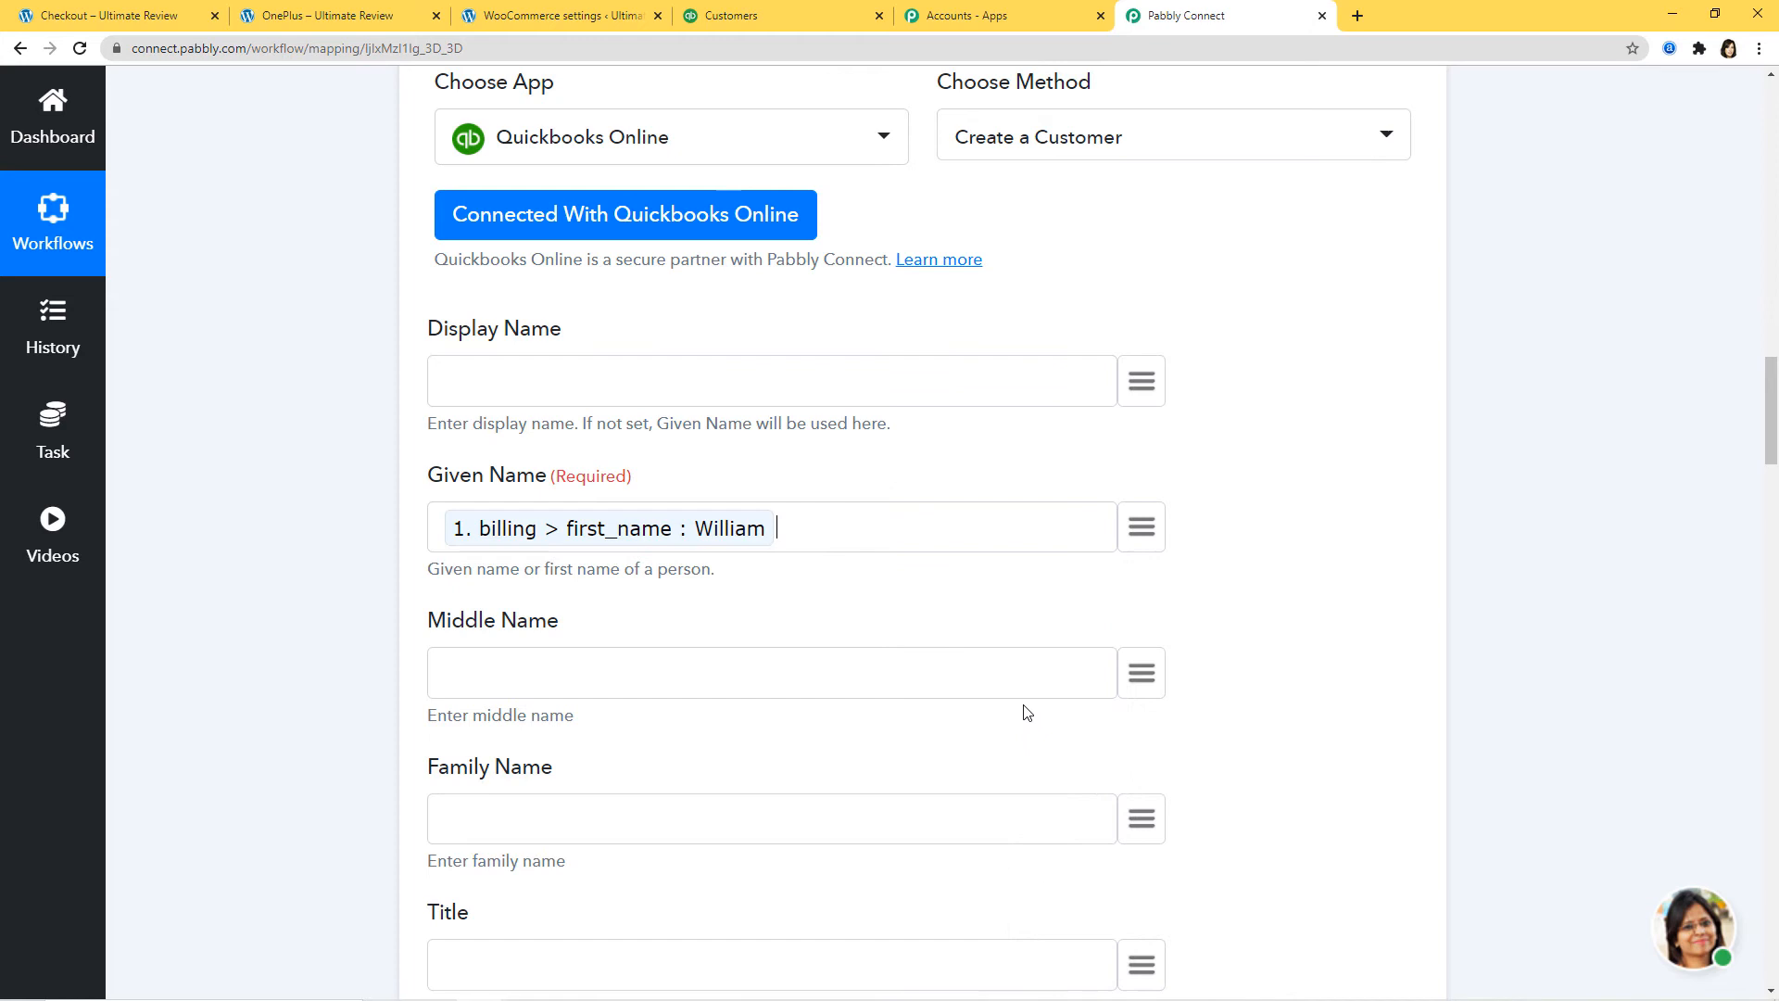
pyautogui.click(1154, 539)
pyautogui.write('las')
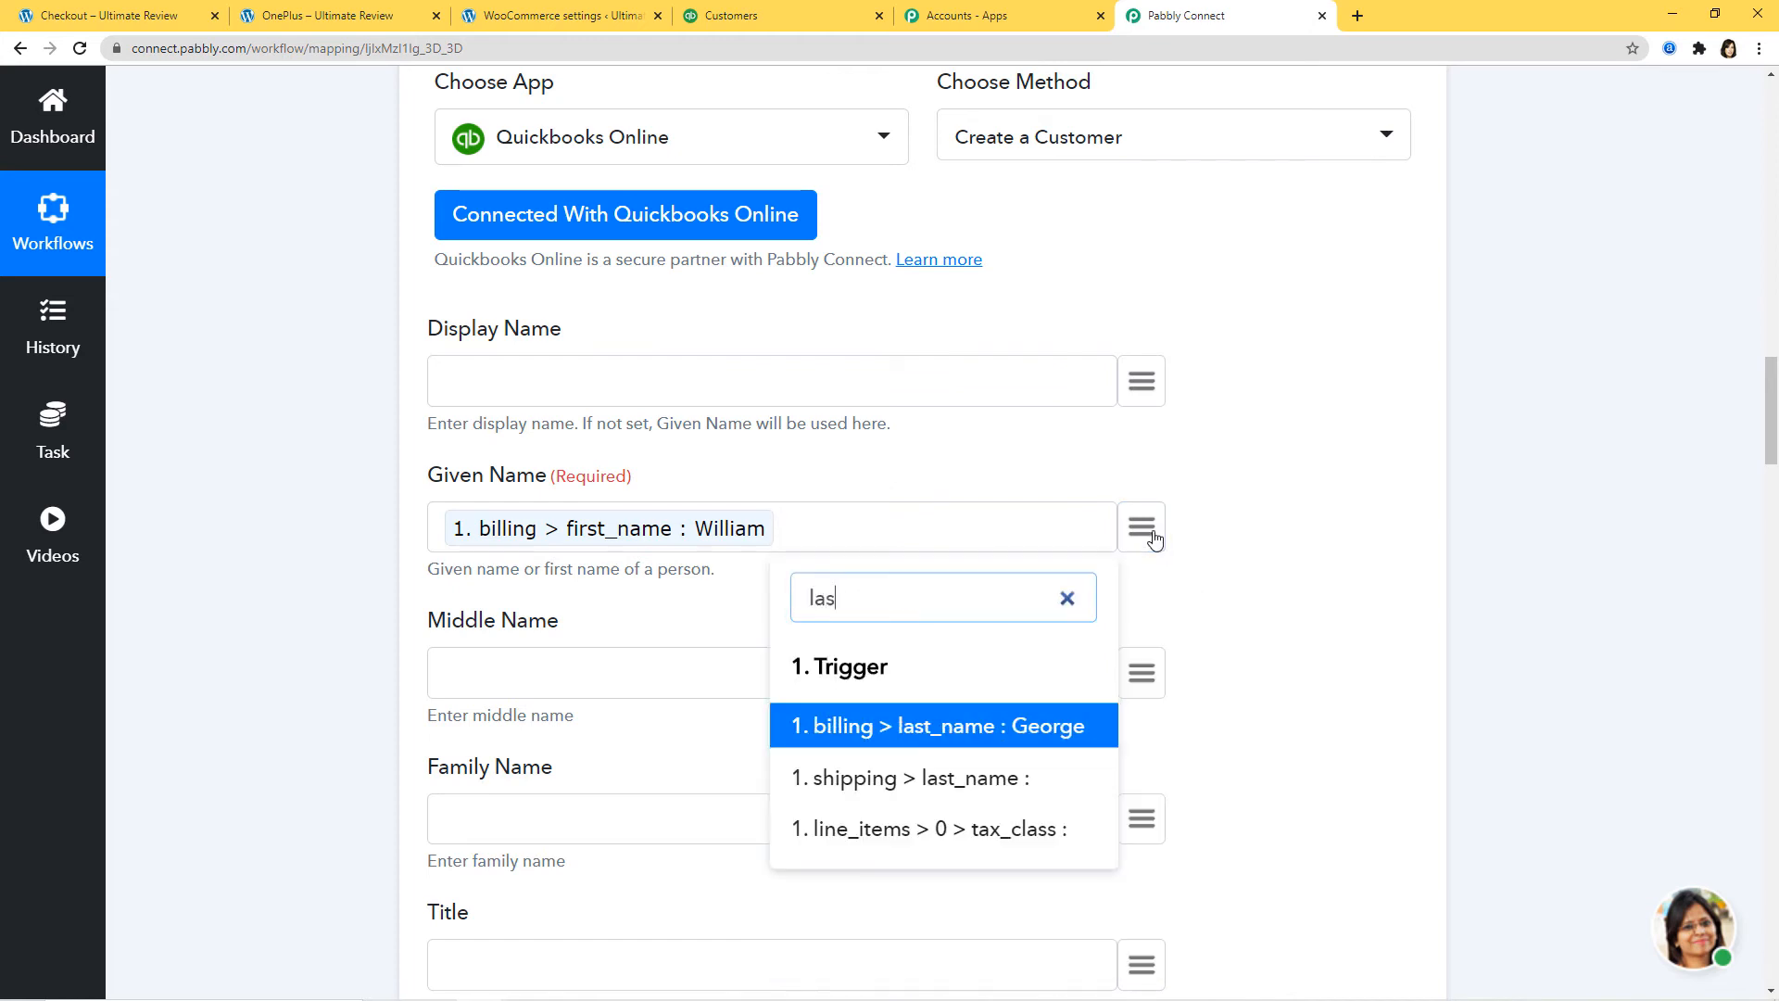
pyautogui.click(1043, 723)
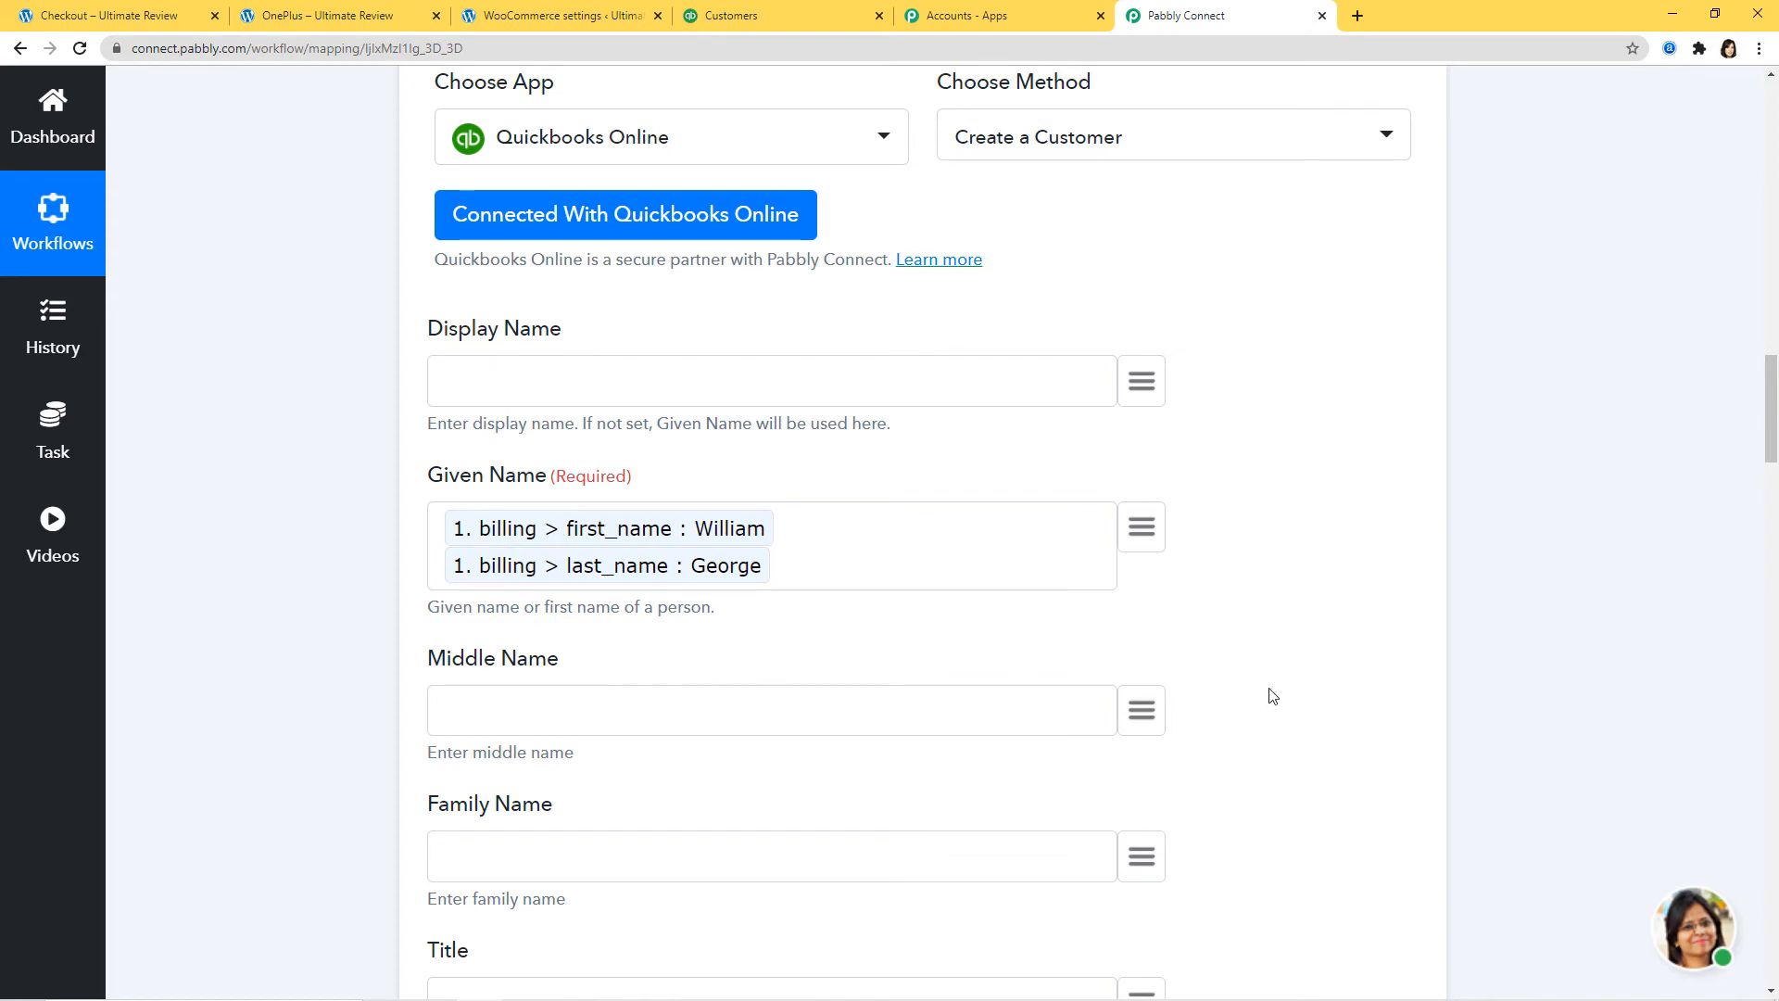
# Step: Map billing company, phone and email into Company Name, Phone Number and Email Address
pyautogui.scroll(-3, 1260, 696)
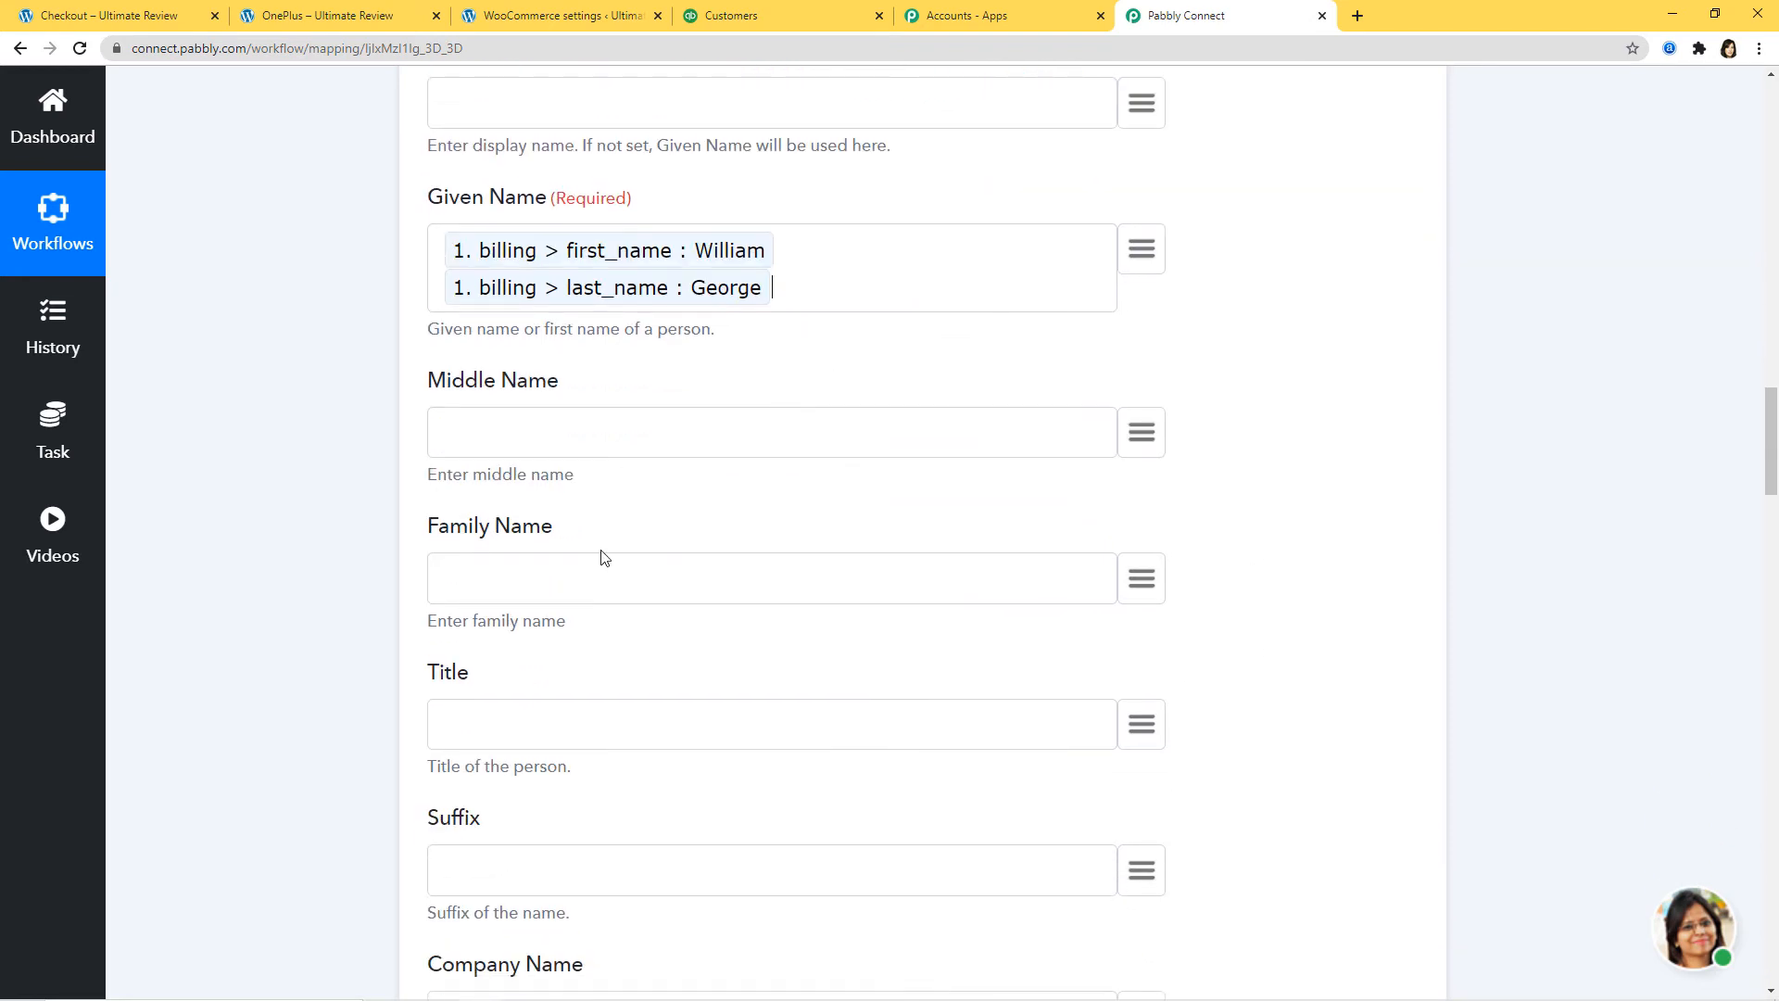
pyautogui.scroll(-2, 560, 552)
pyautogui.scroll(-3, 858, 615)
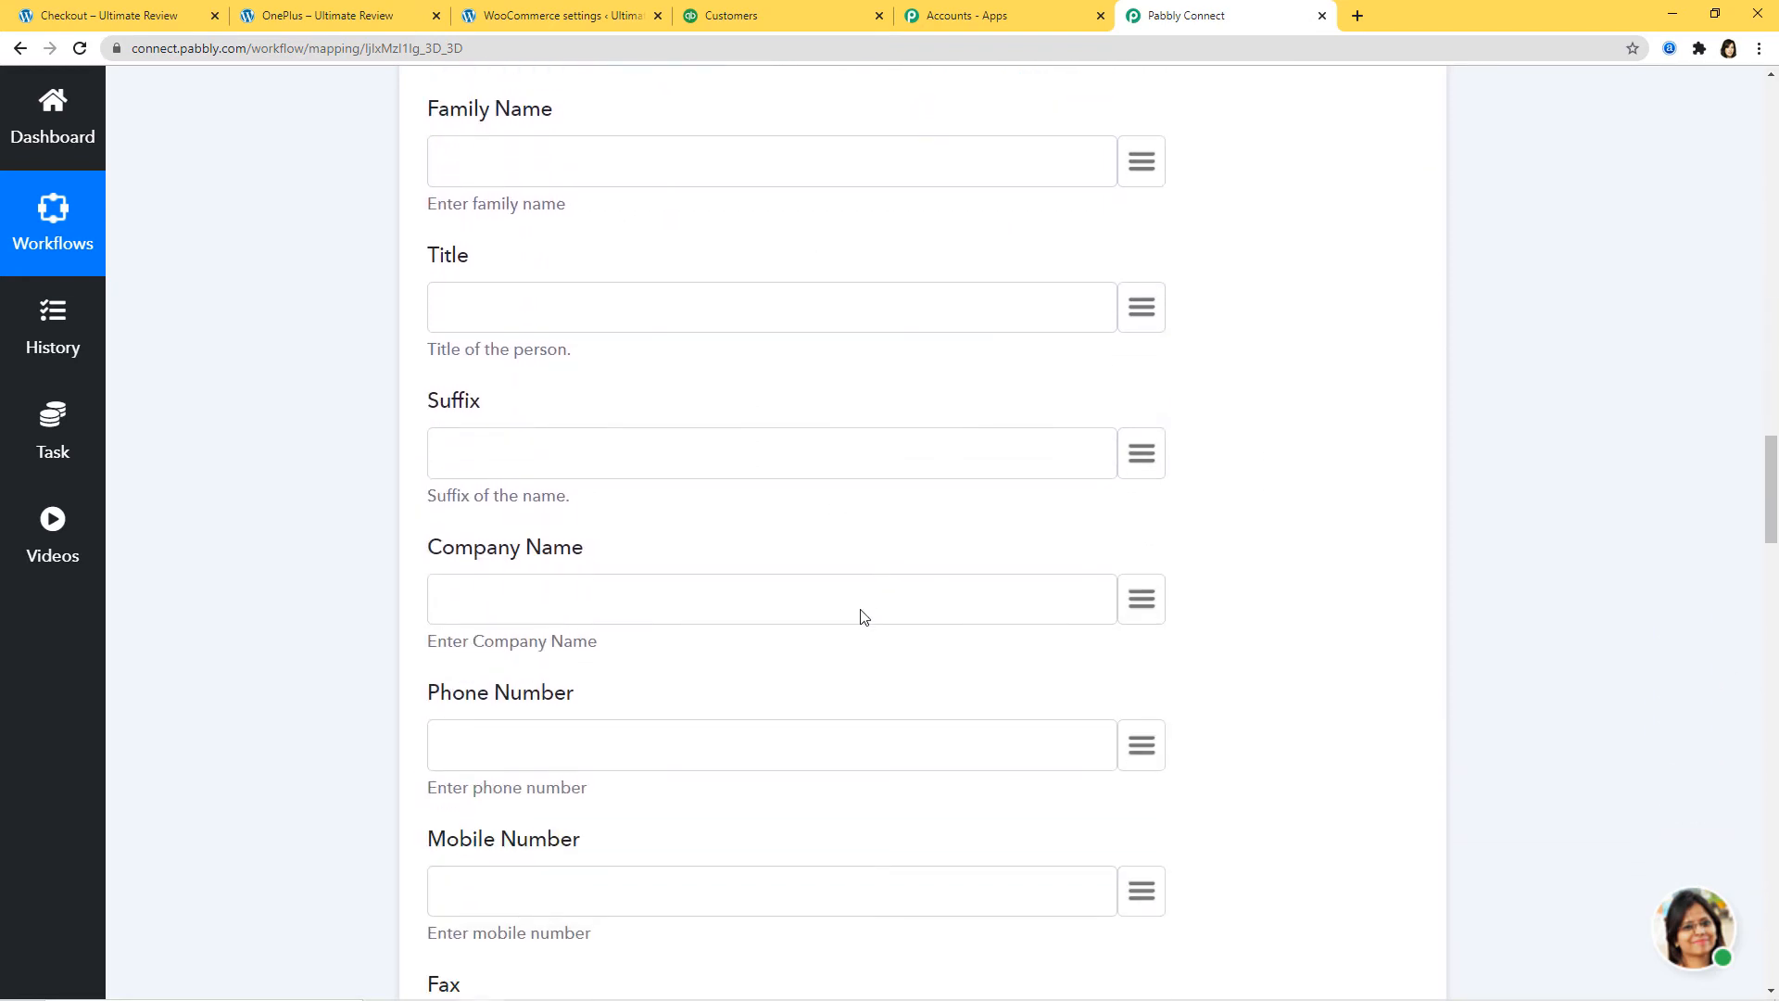
pyautogui.click(1142, 554)
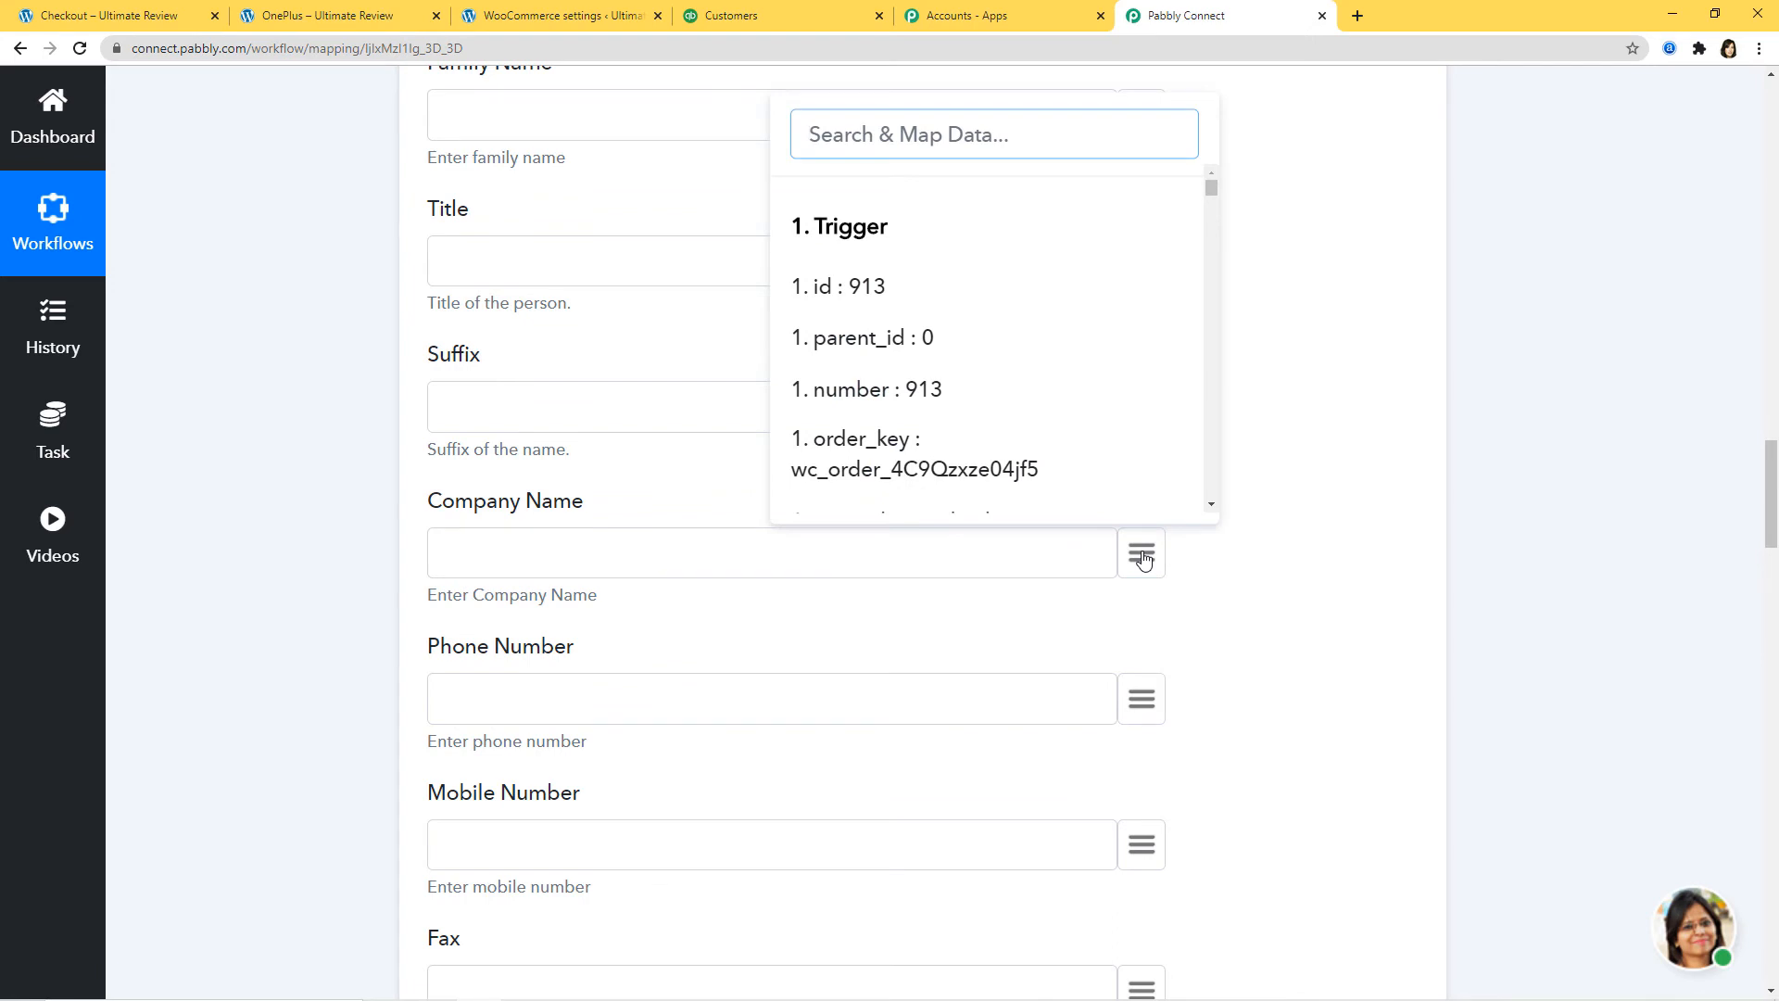
pyautogui.write('comp')
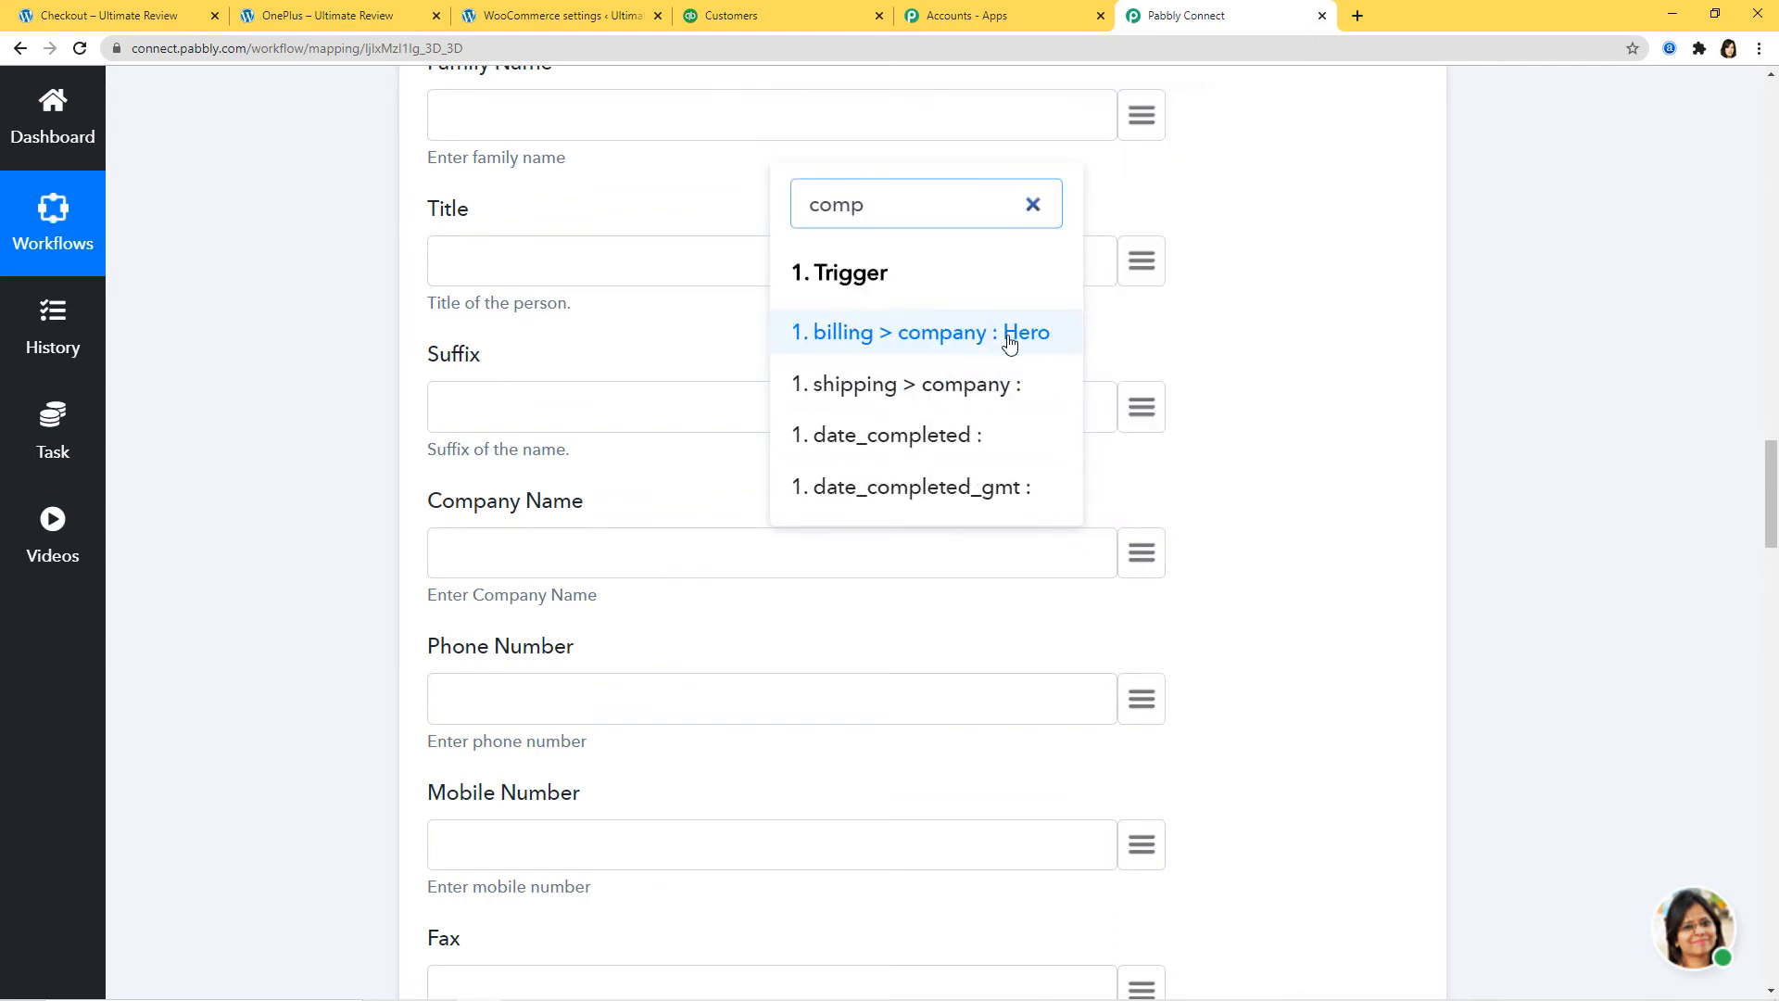
pyautogui.click(1010, 343)
pyautogui.click(1142, 709)
pyautogui.write('p')
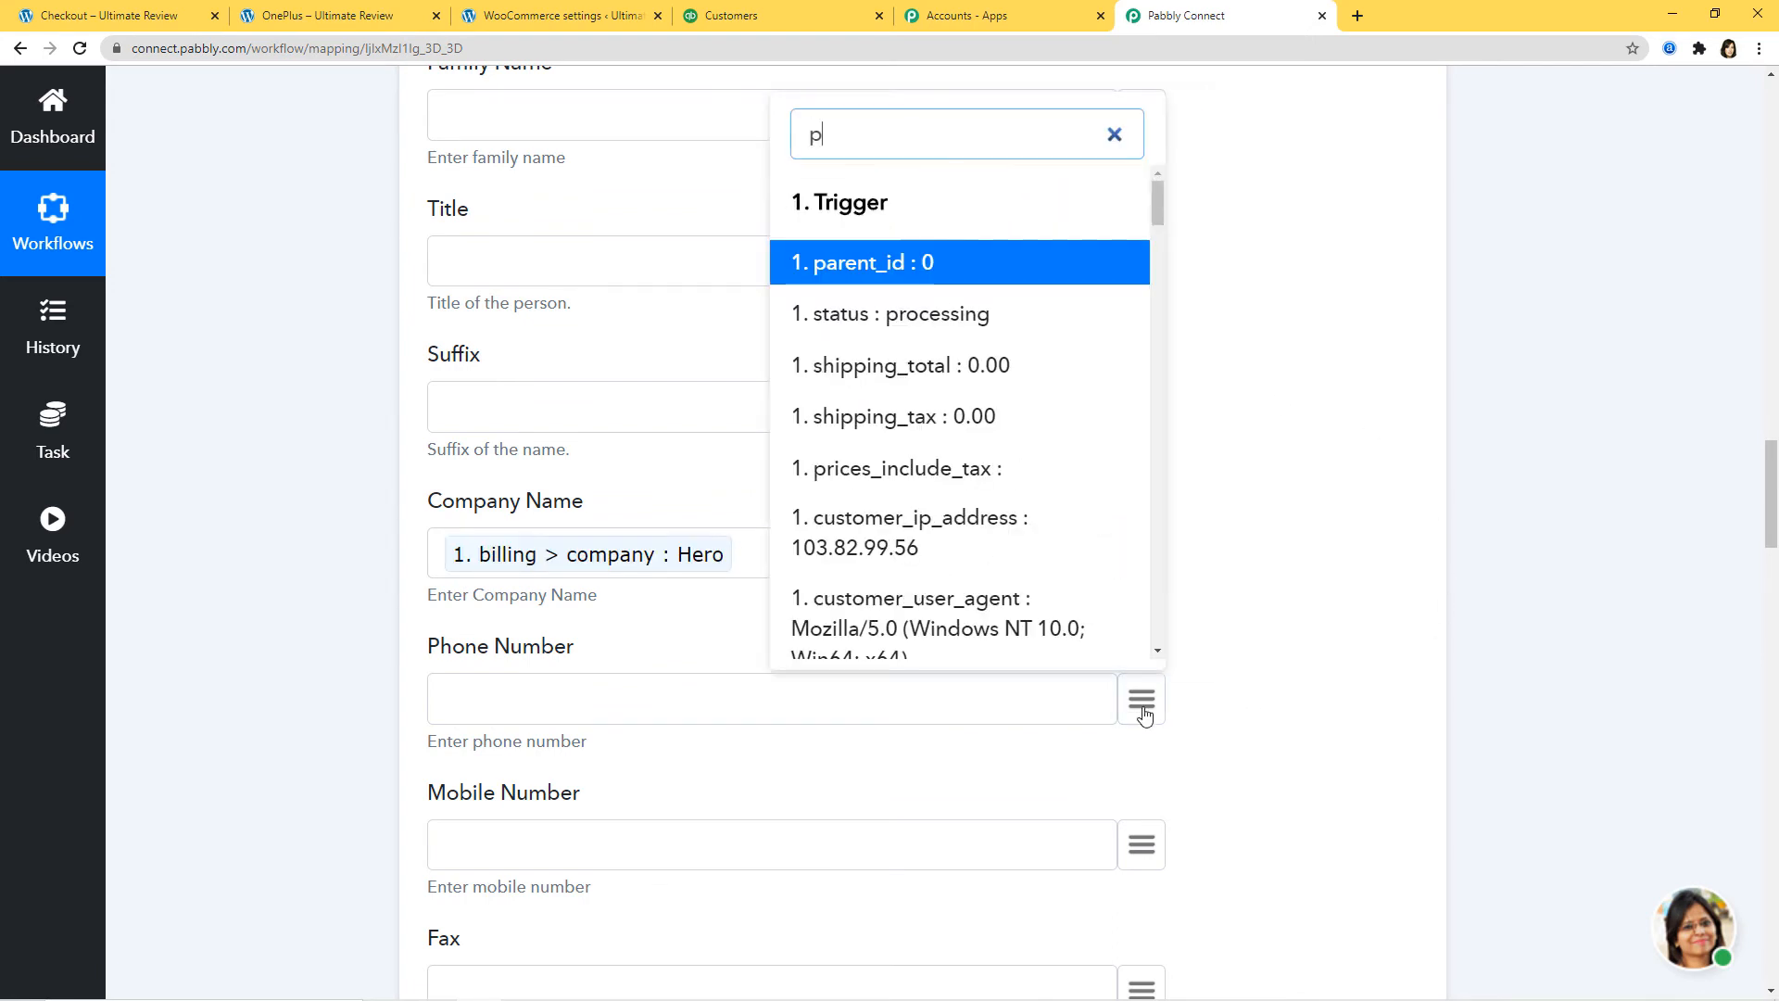
pyautogui.write('ho')
pyautogui.click(1079, 627)
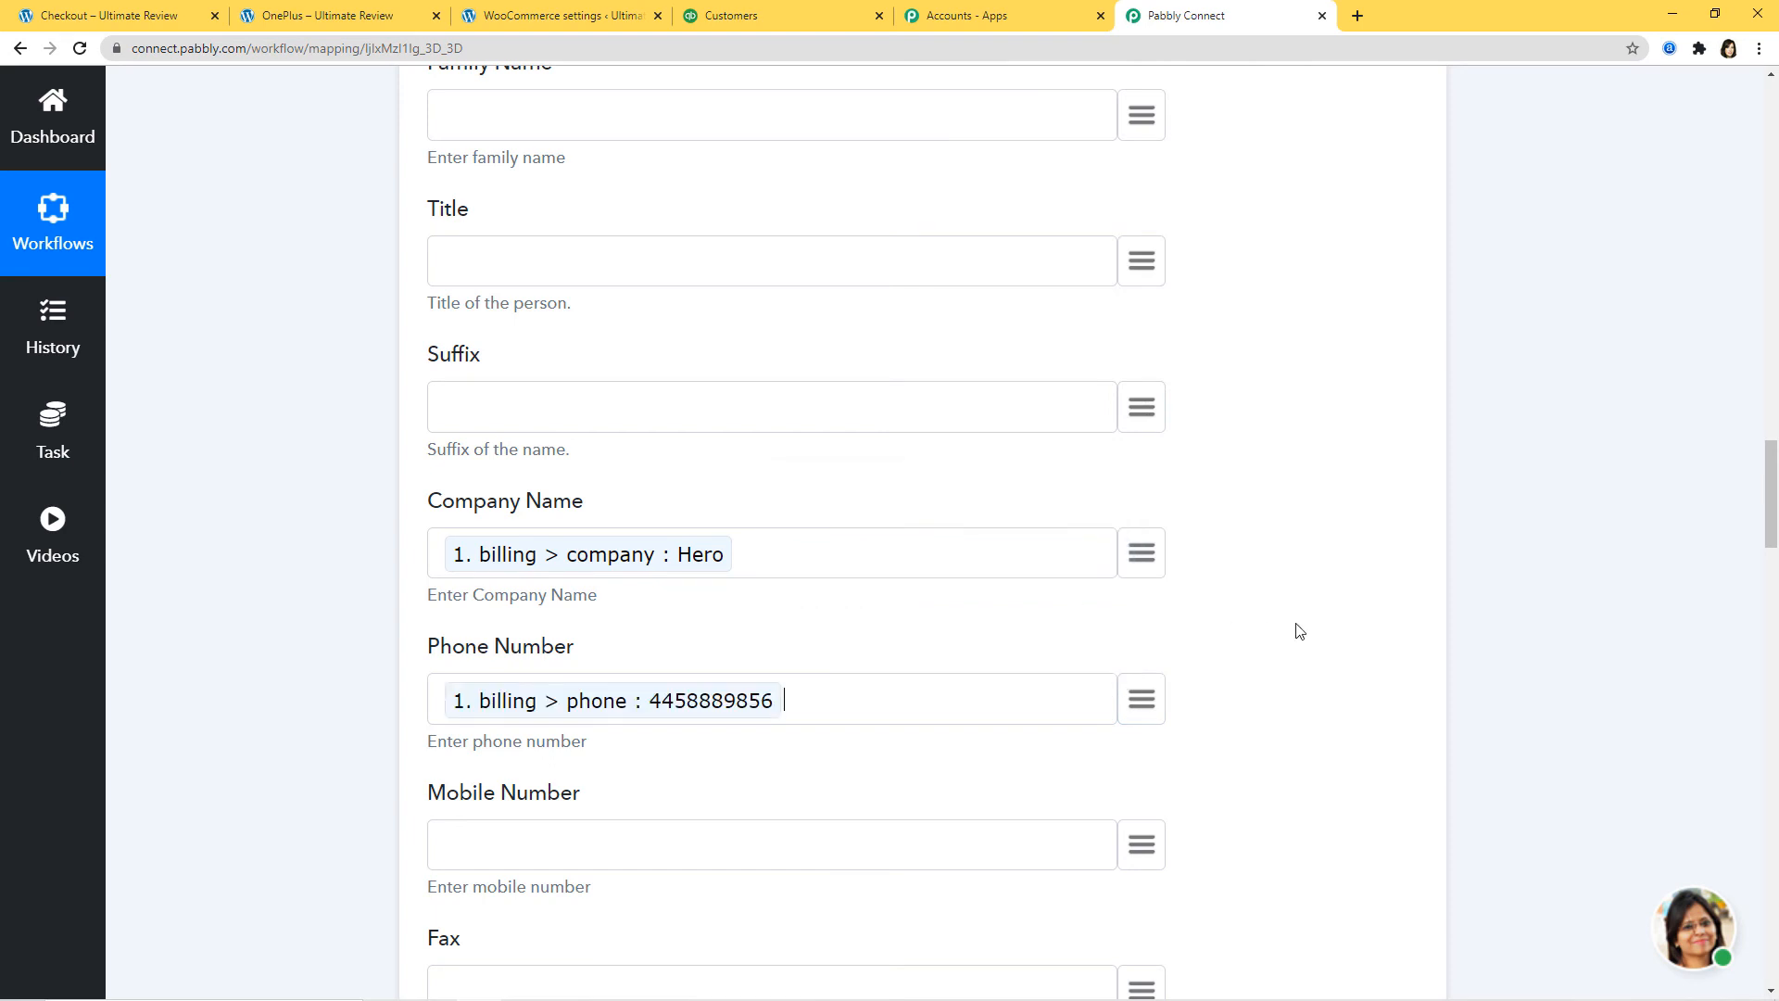
pyautogui.scroll(-7, 1299, 631)
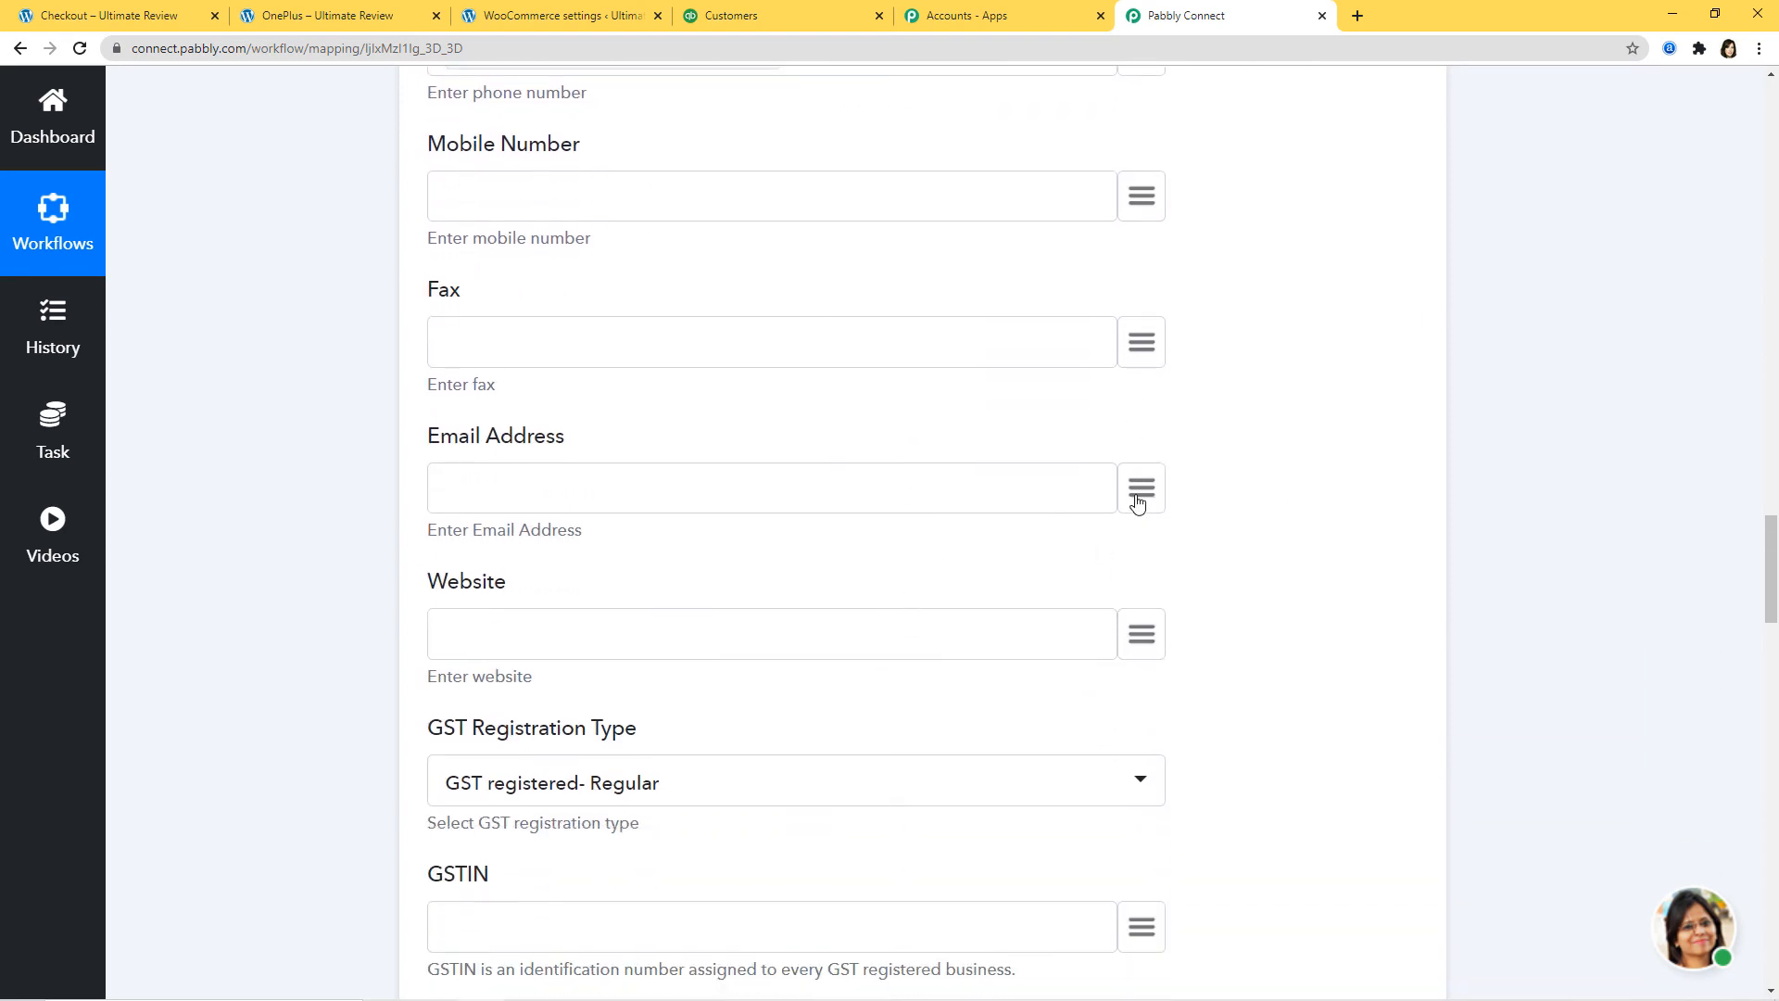
pyautogui.click(1139, 491)
pyautogui.write('ema')
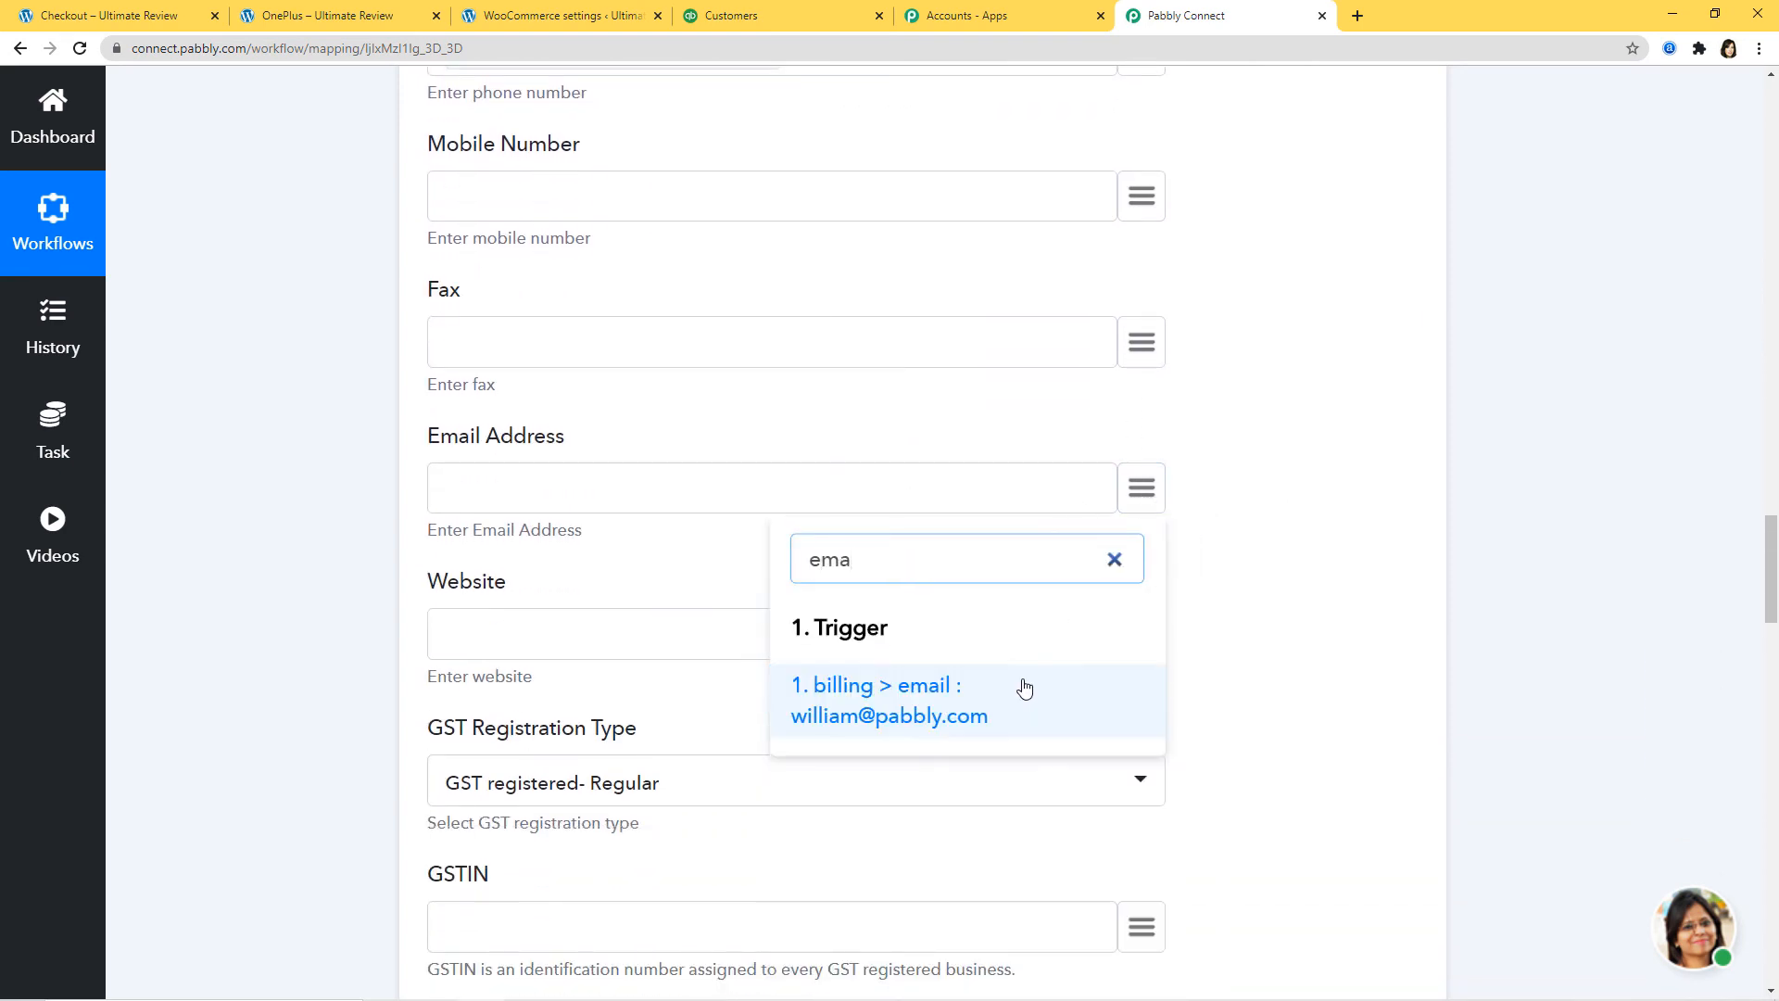
pyautogui.click(1024, 686)
# Step: Send a test request that creates the QuickBooks customer (Id 18)
pyautogui.scroll(-5, 1331, 504)
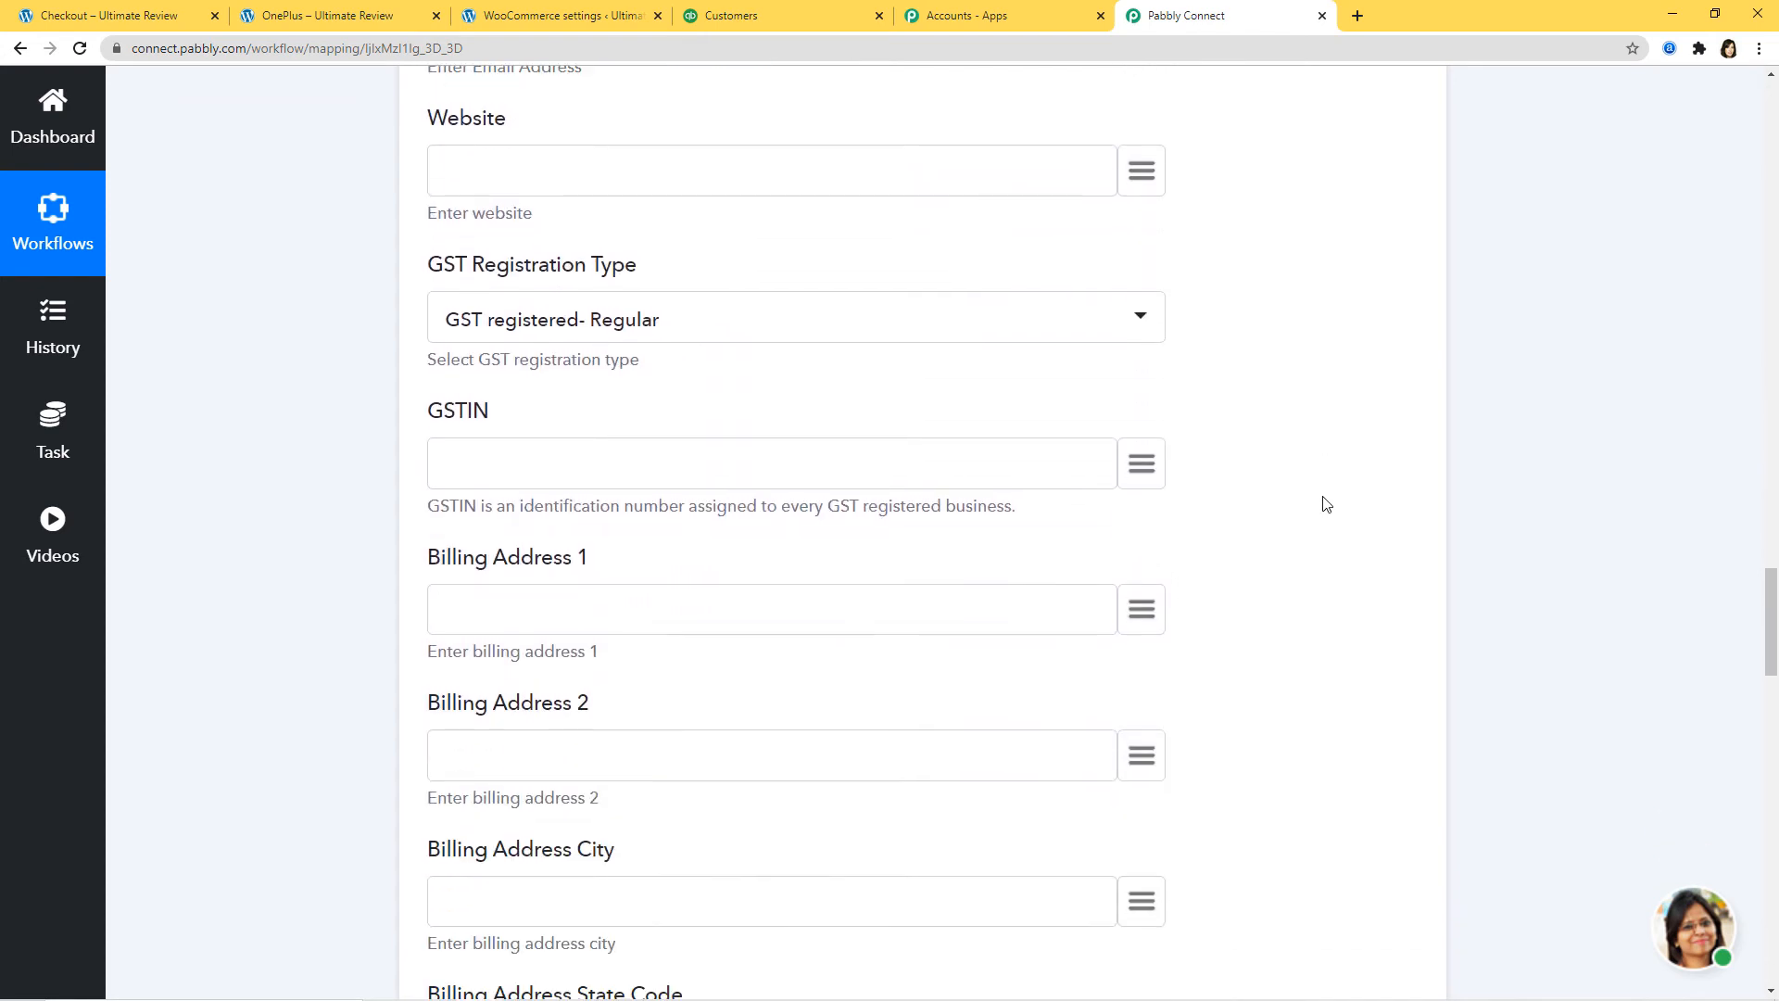
pyautogui.scroll(-4, 1326, 504)
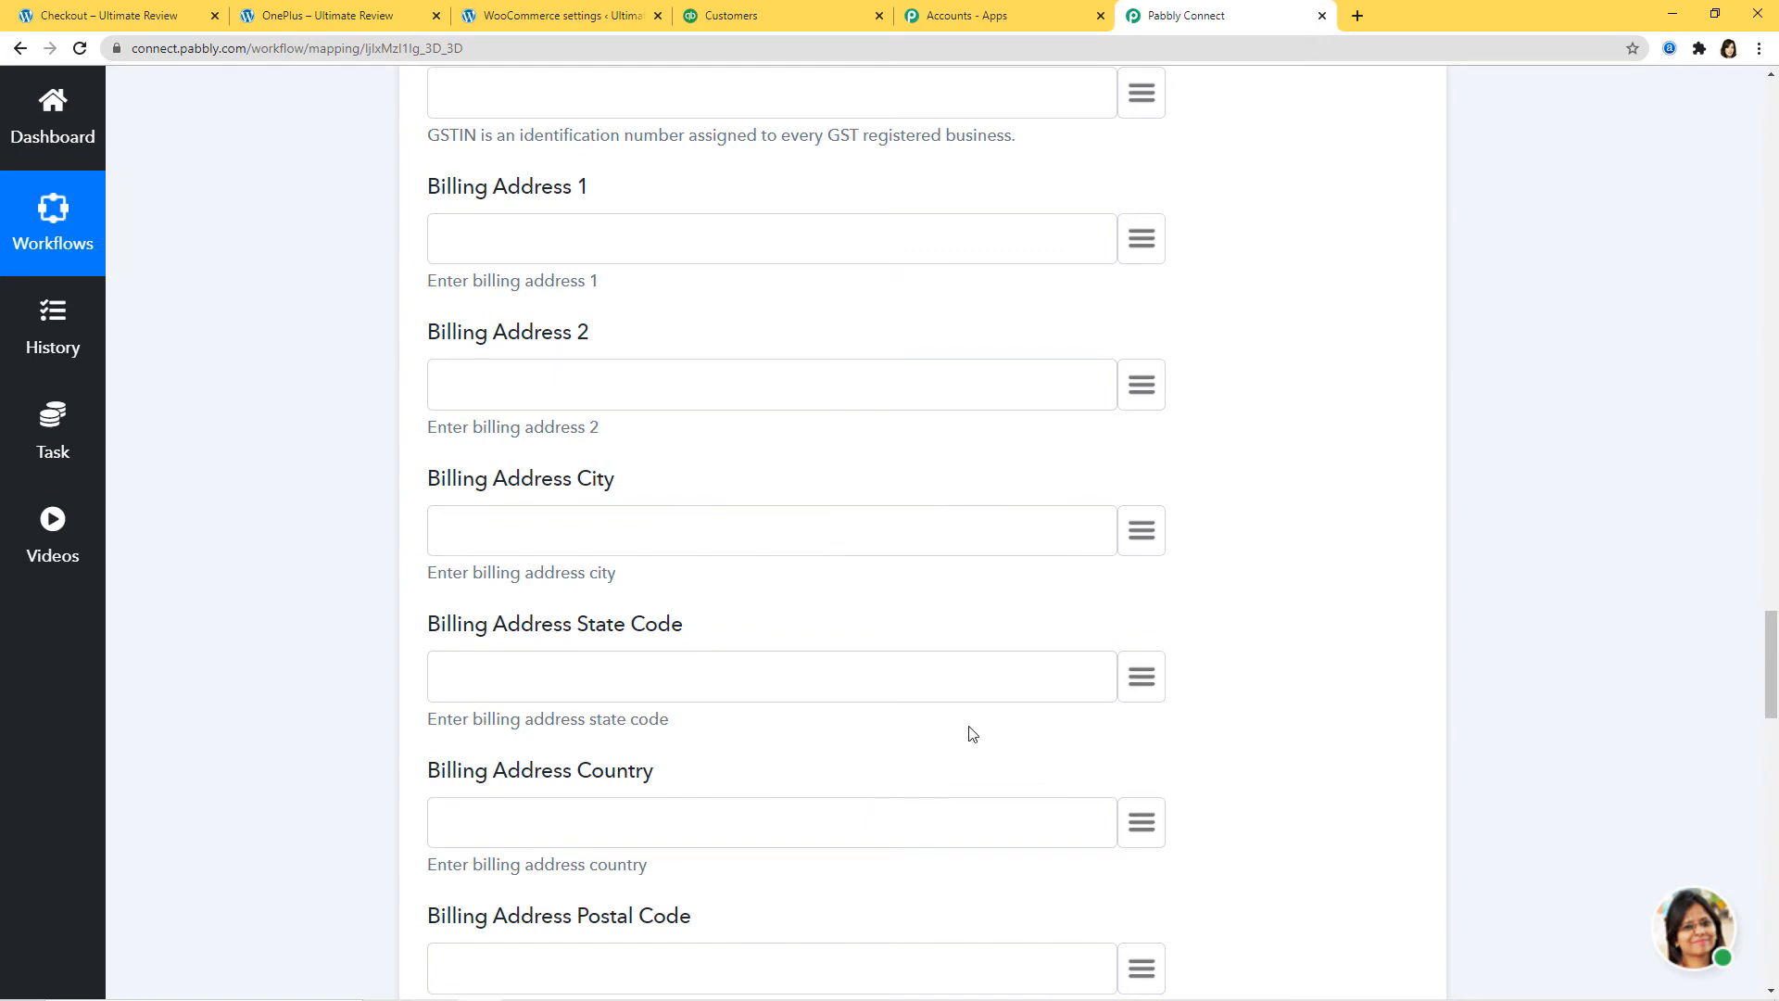
pyautogui.scroll(-10, 972, 734)
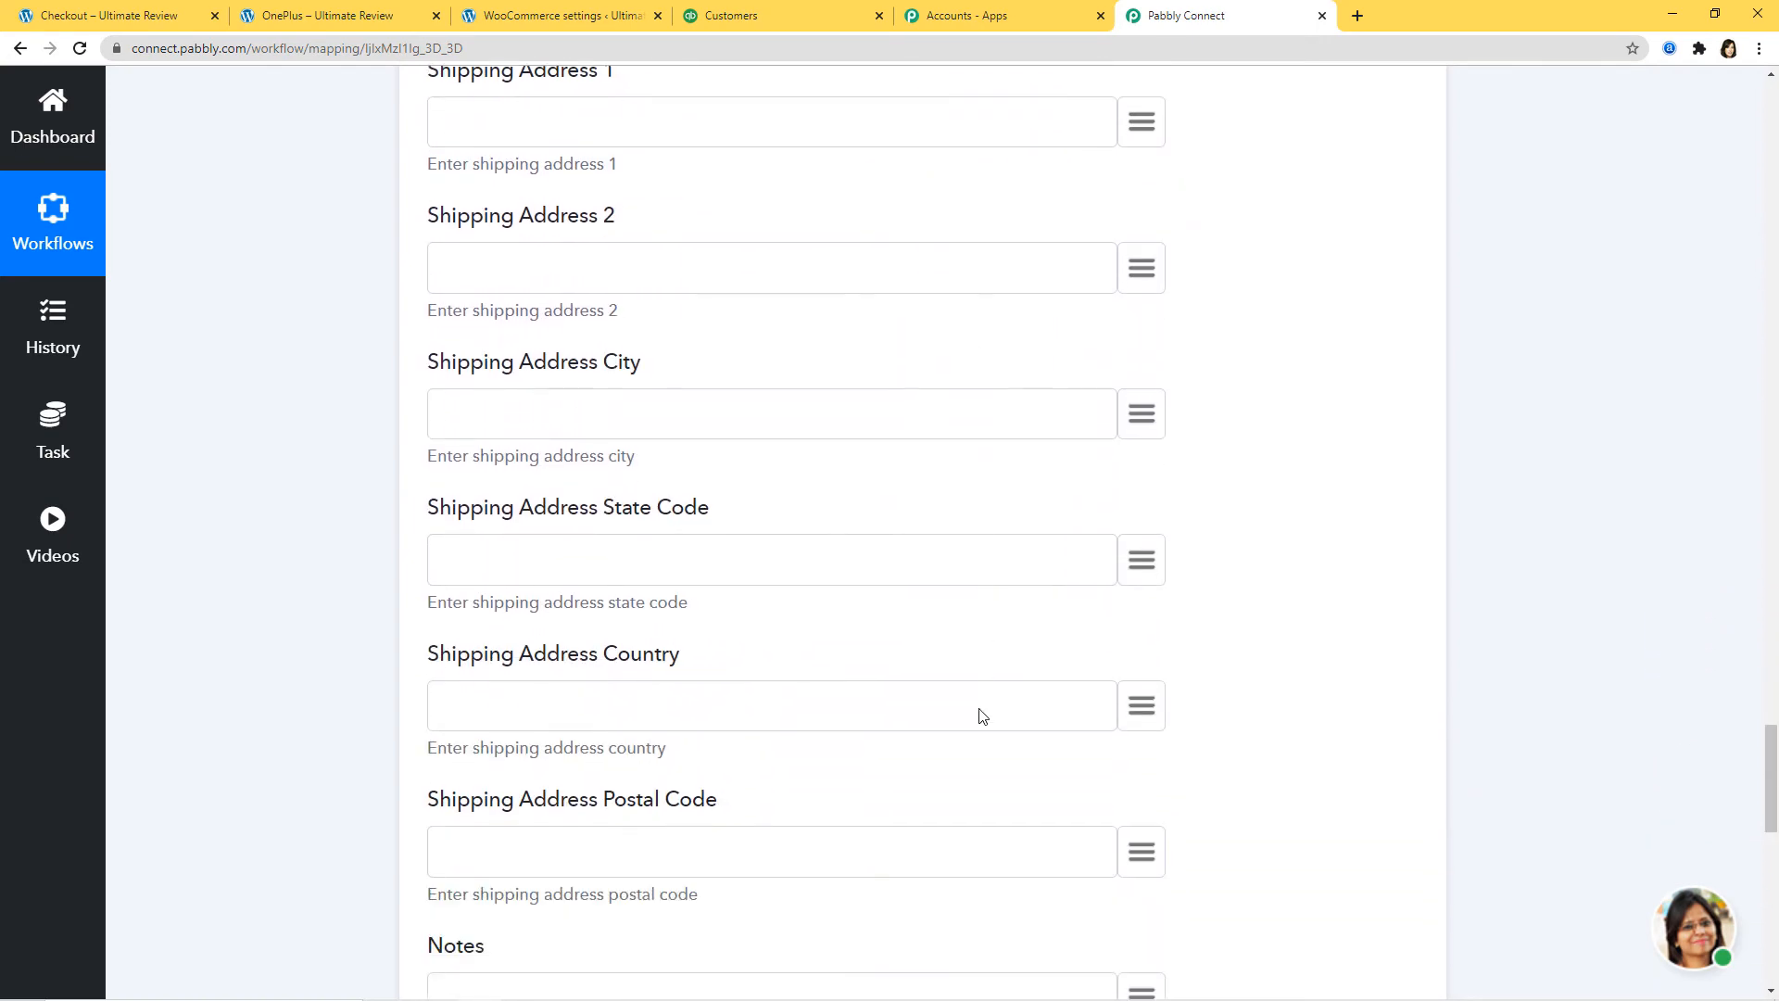
pyautogui.scroll(-10, 982, 716)
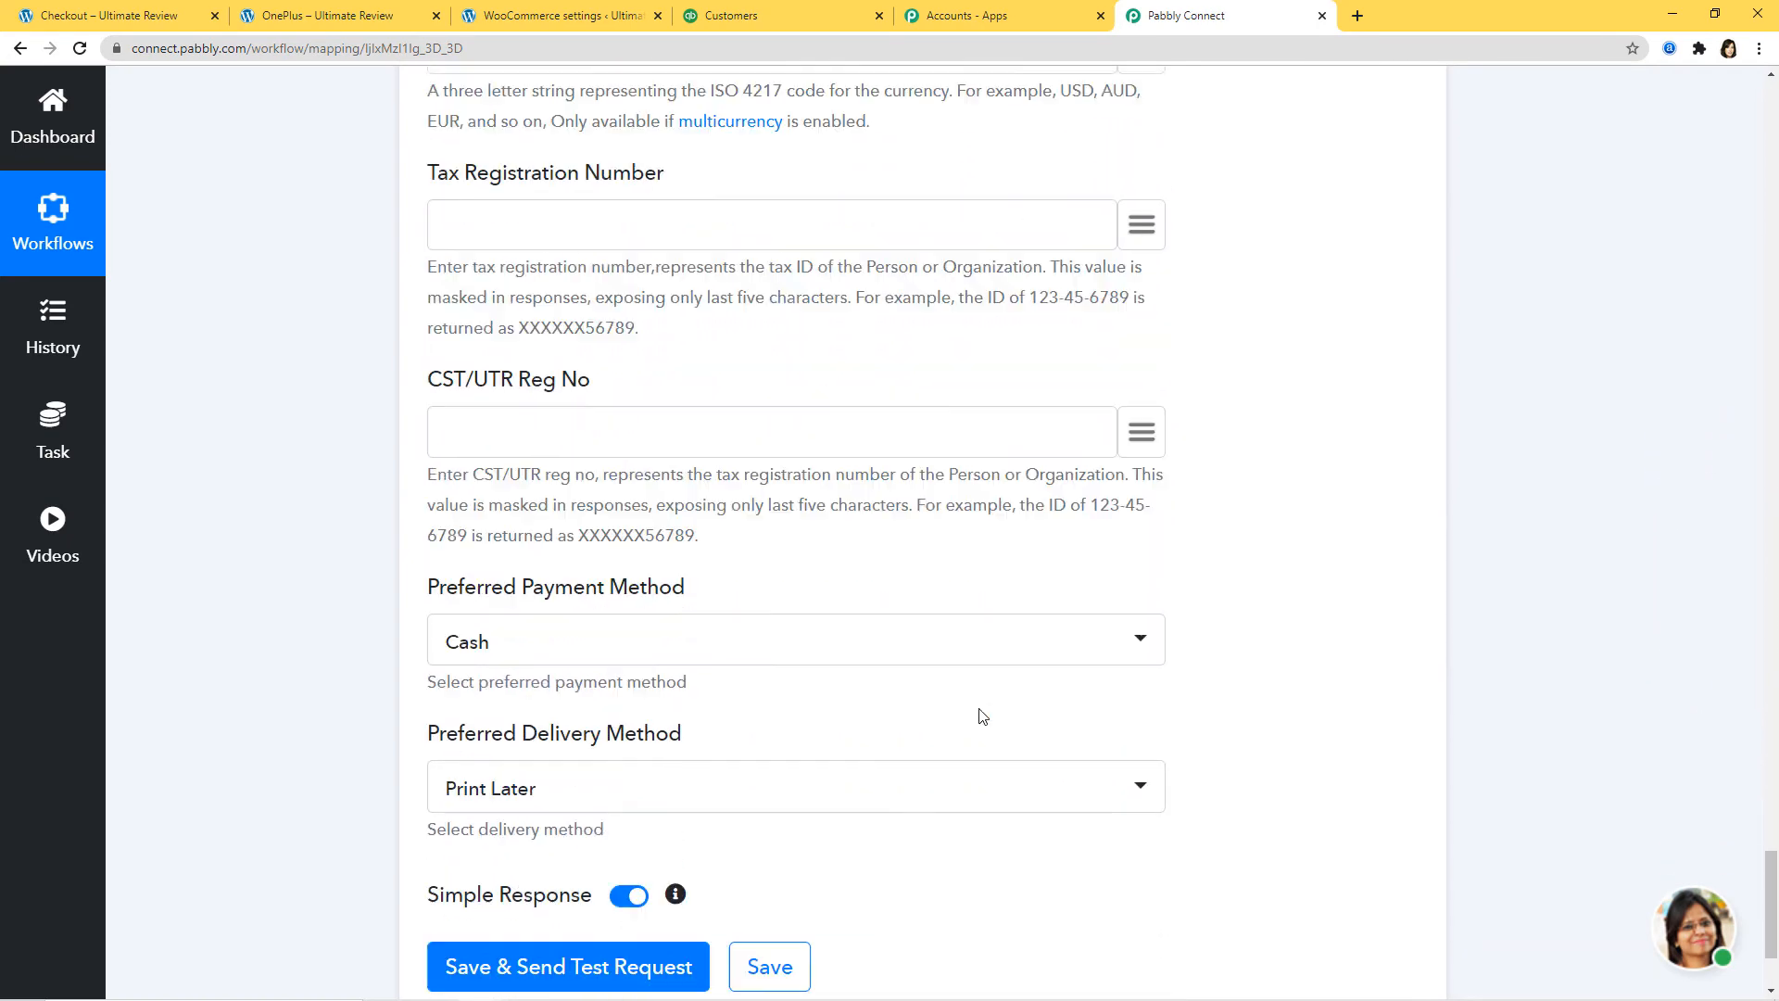
pyautogui.scroll(-3, 983, 716)
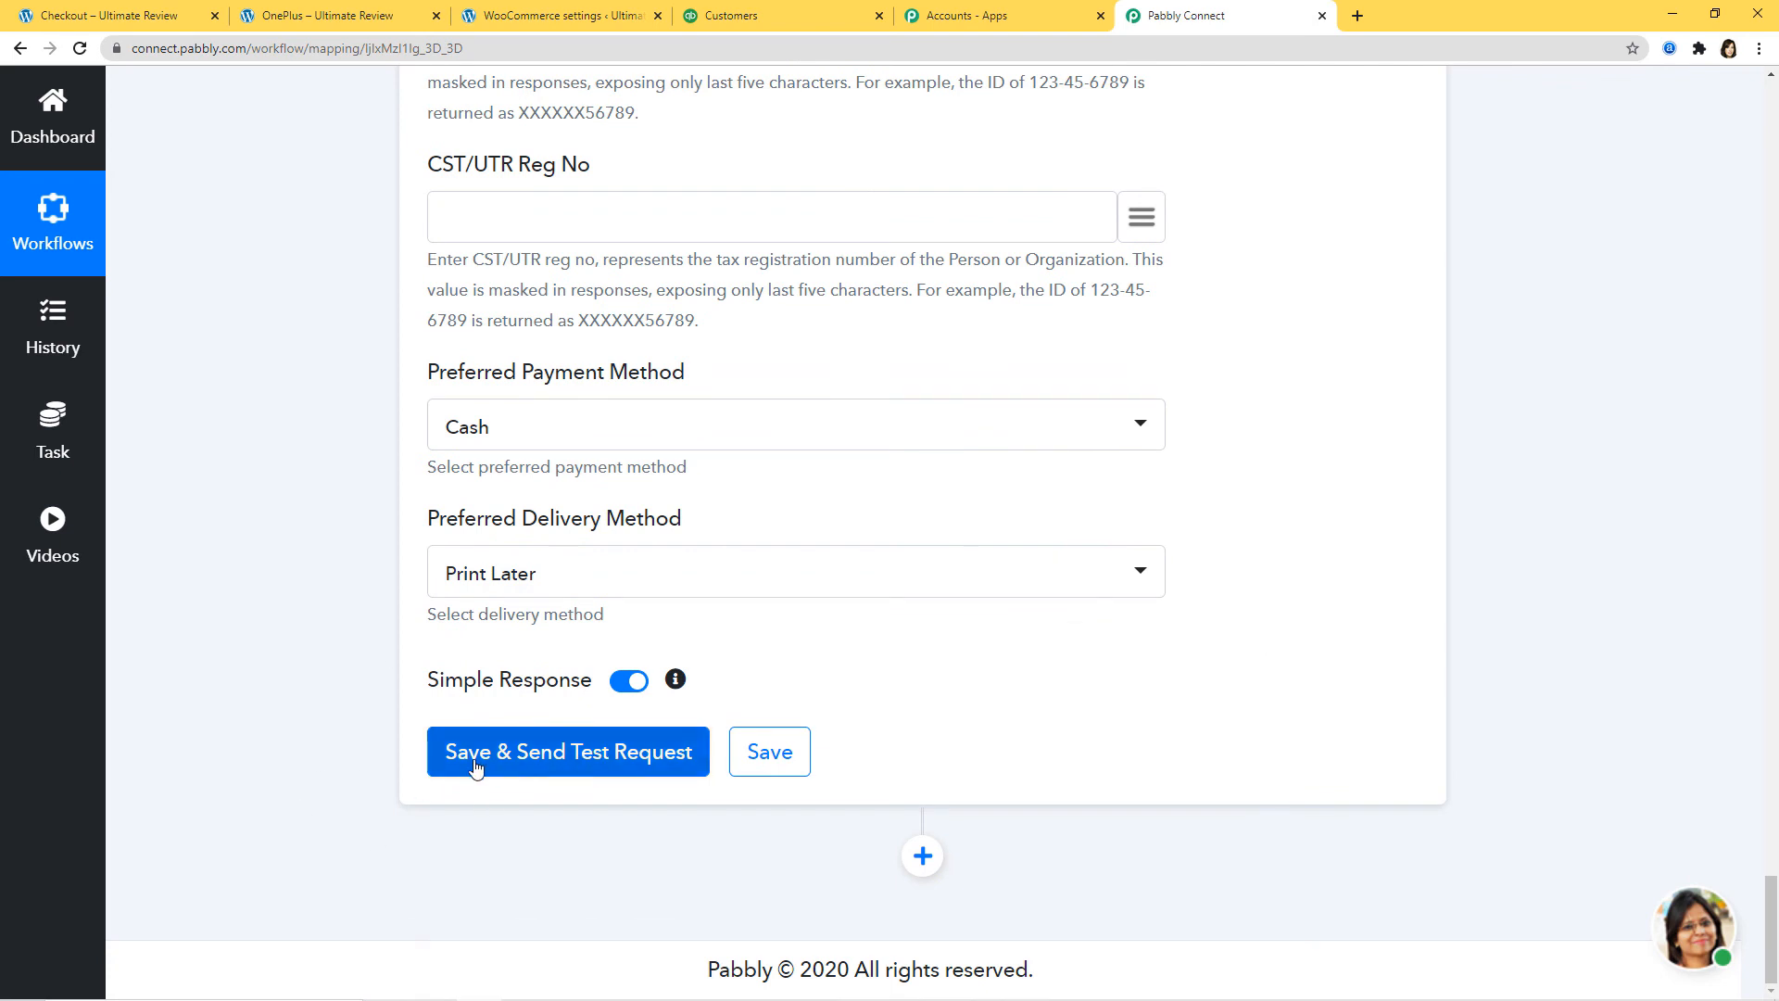
pyautogui.click(547, 772)
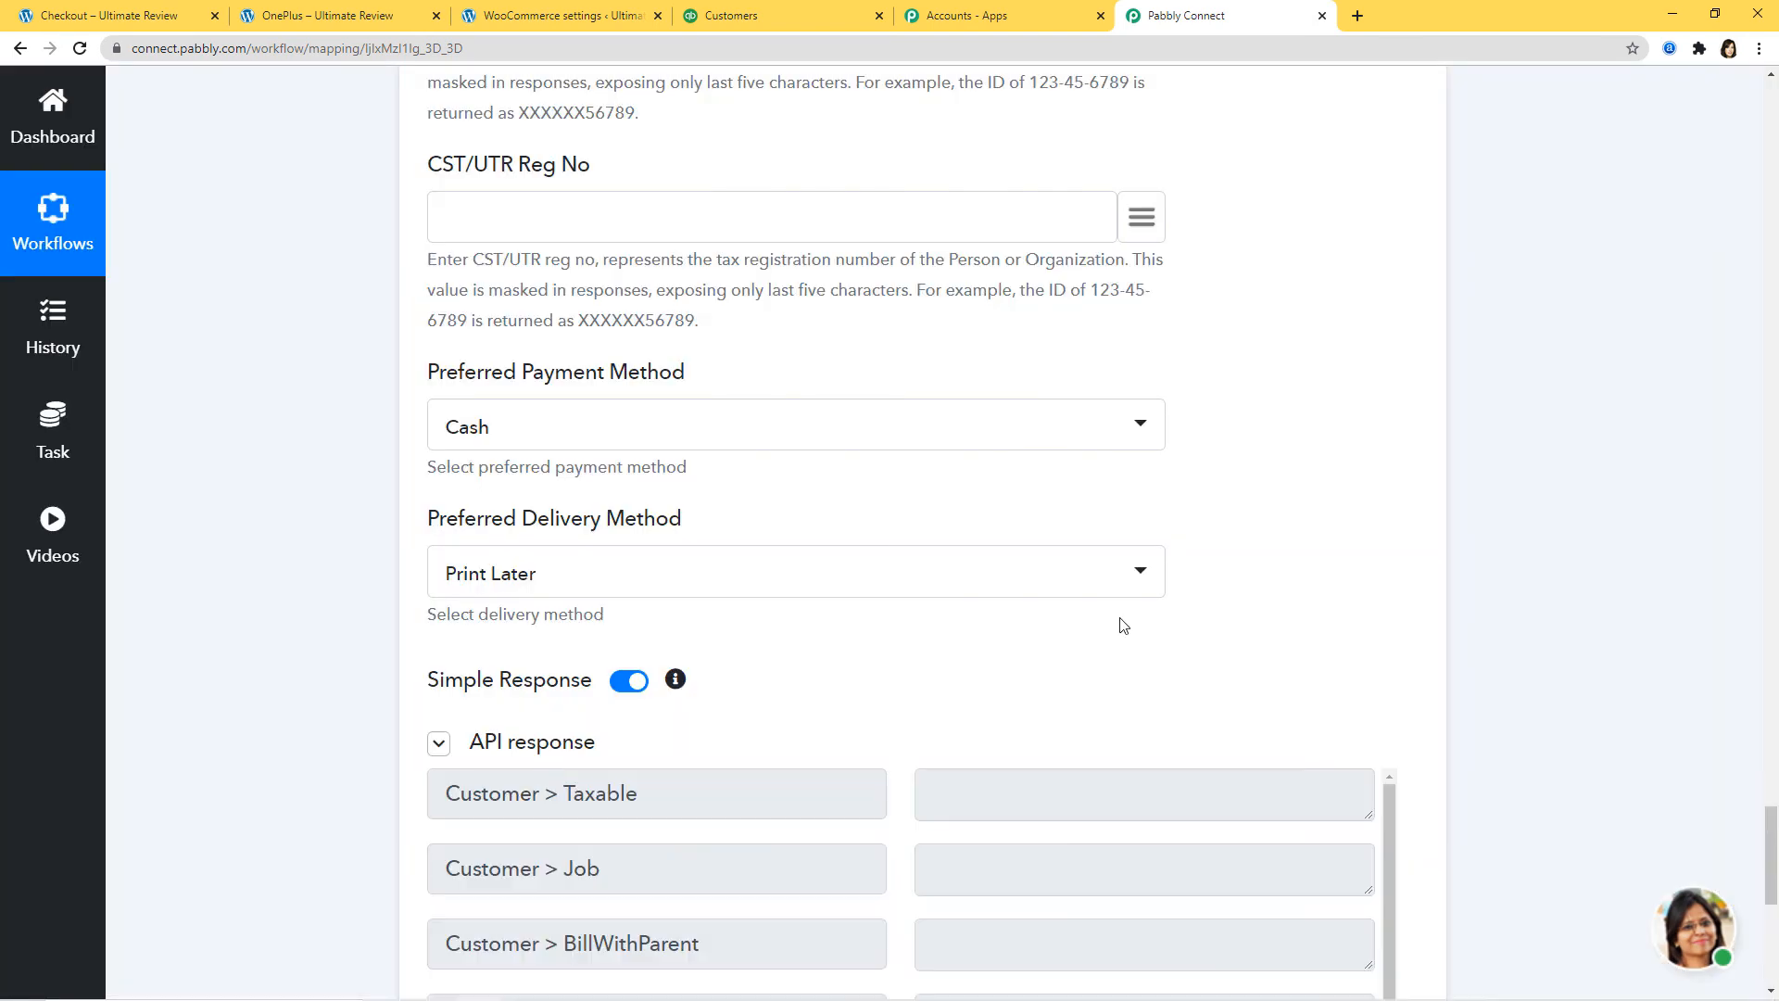
# Step: Save the Create a Customer action step
pyautogui.scroll(-3, 1312, 571)
pyautogui.scroll(-2, 919, 597)
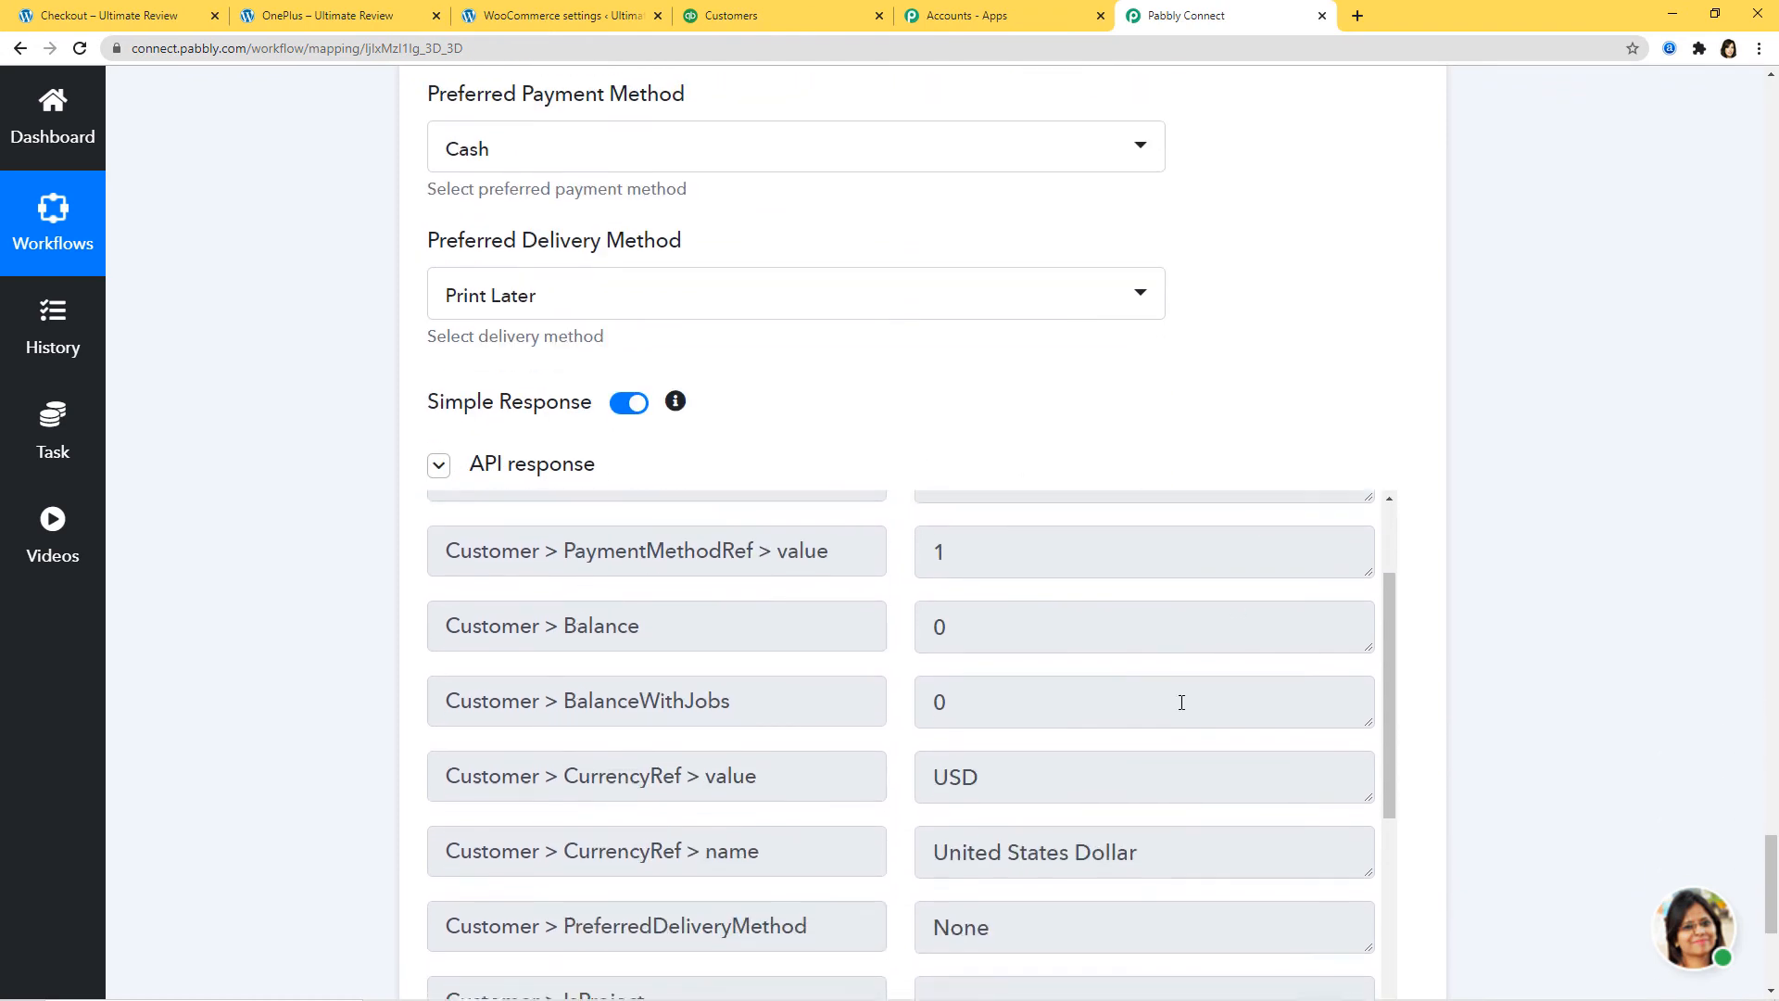
pyautogui.scroll(-7, 1179, 699)
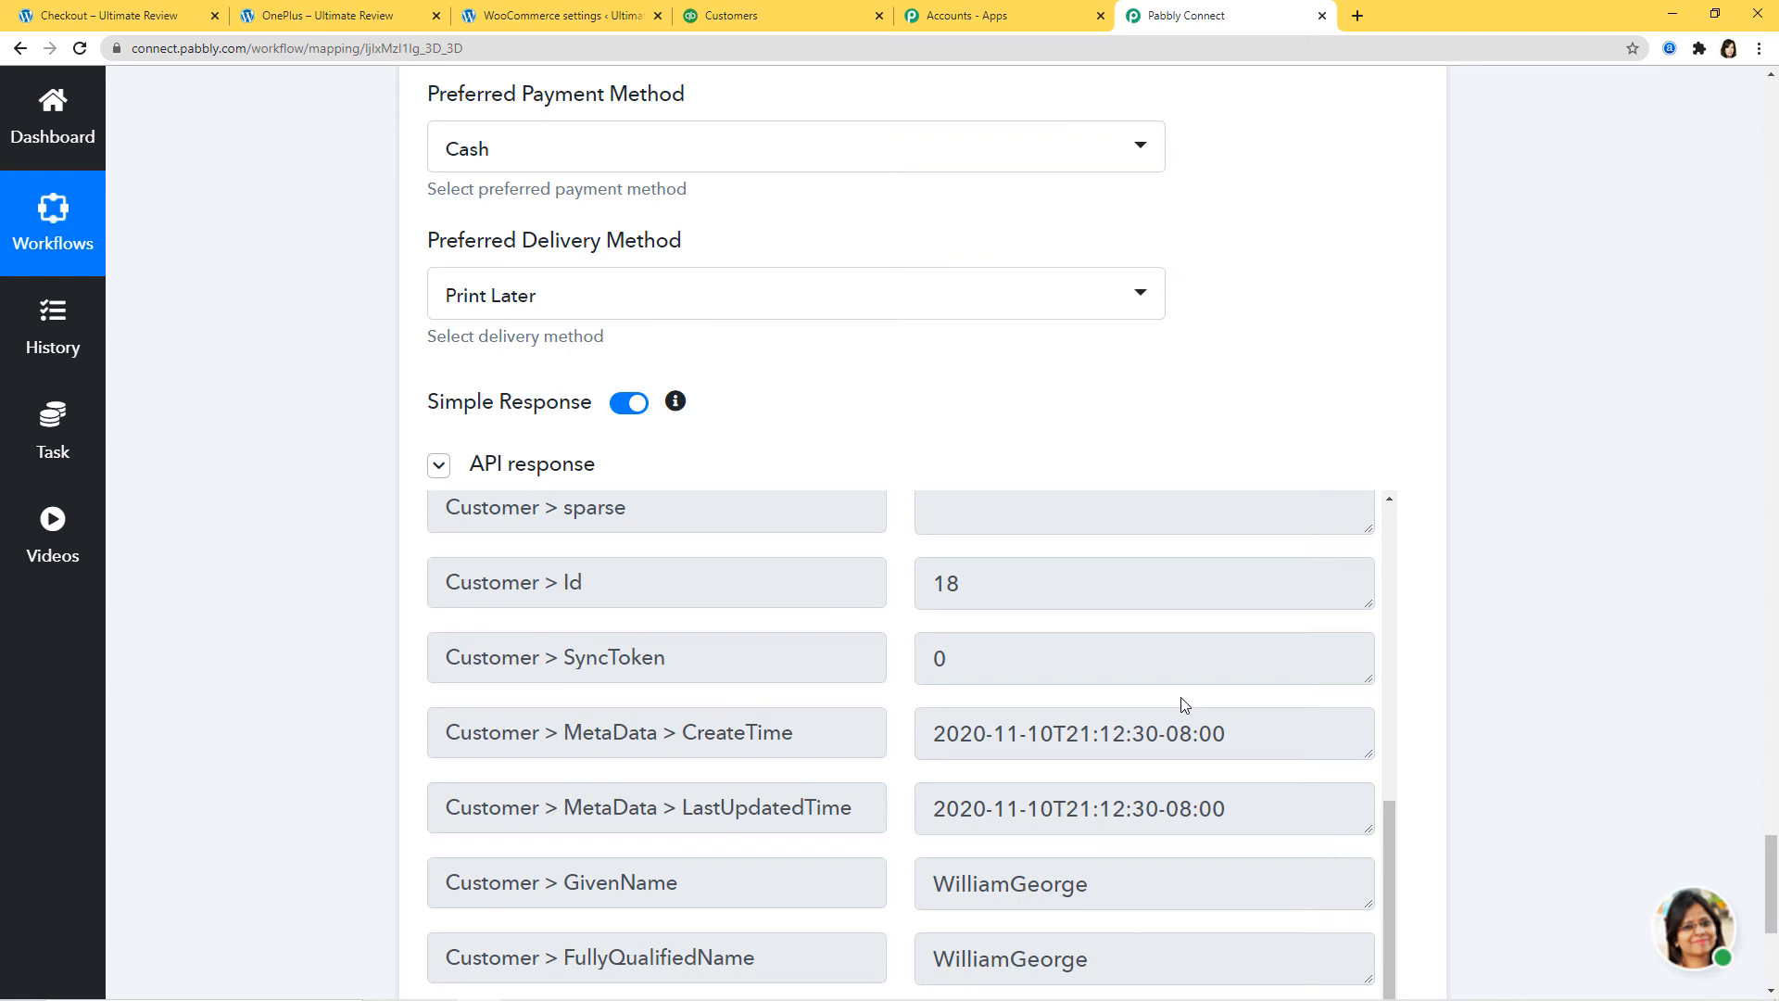
pyautogui.scroll(-5, 1180, 741)
pyautogui.scroll(-5, 1538, 751)
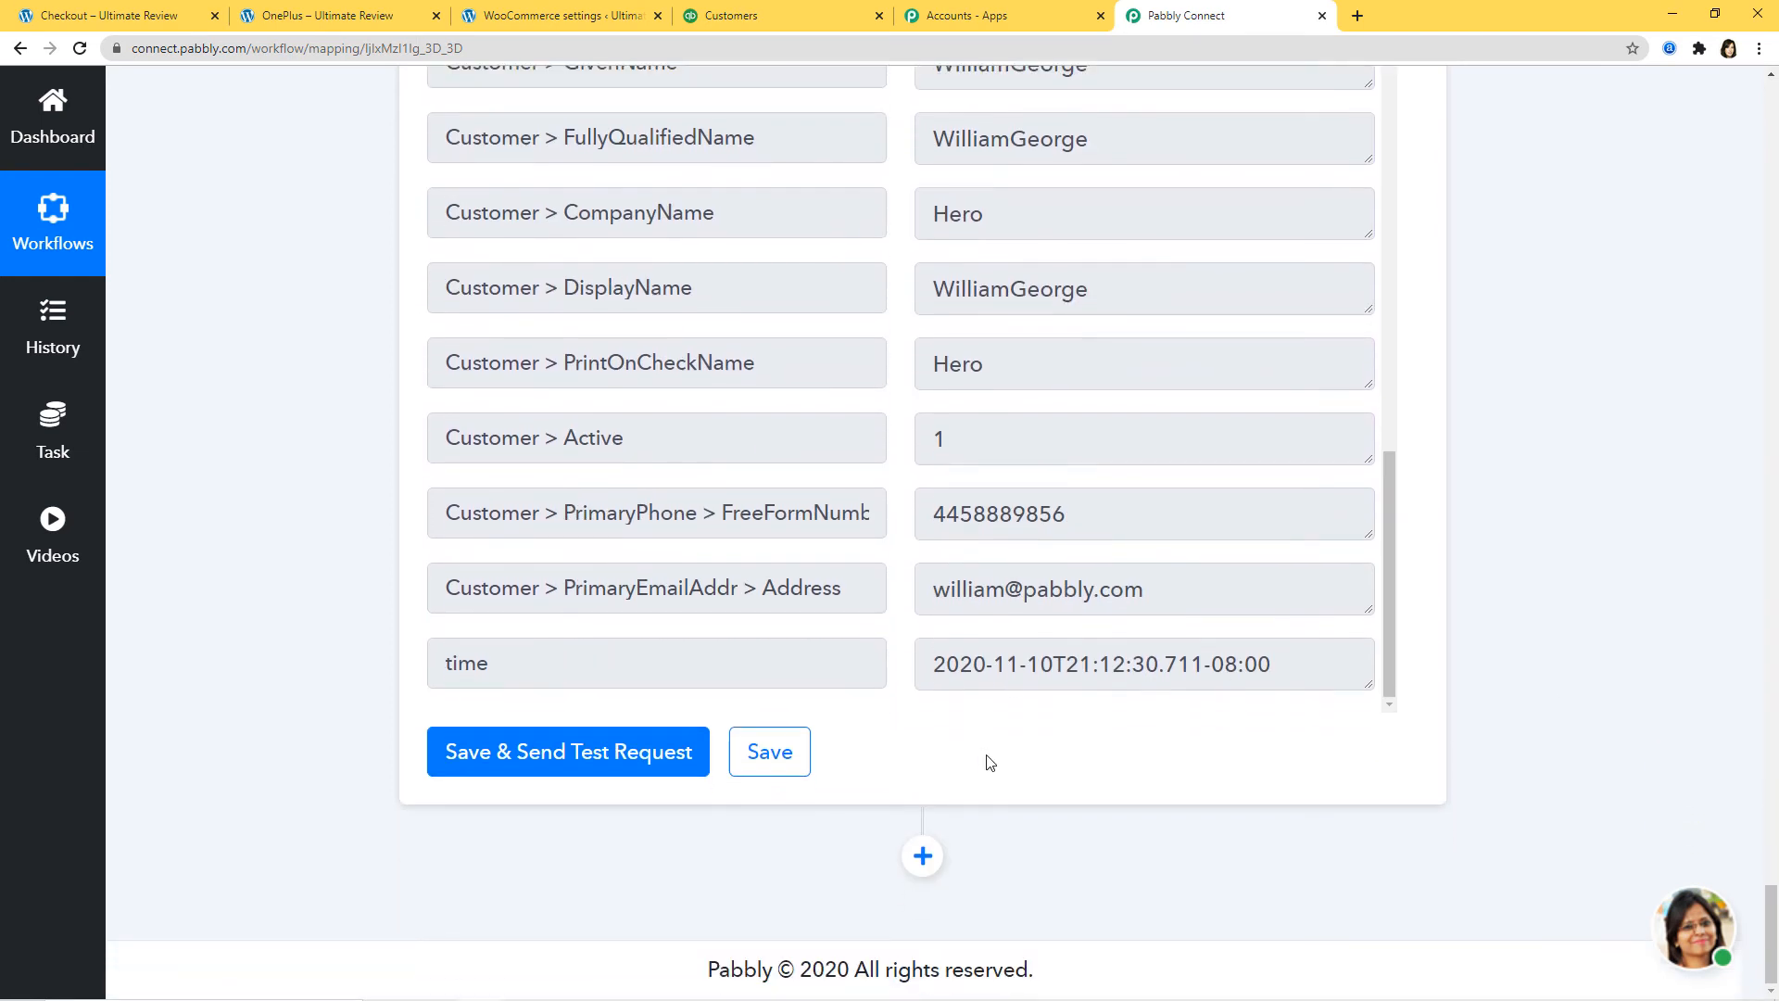
pyautogui.click(794, 756)
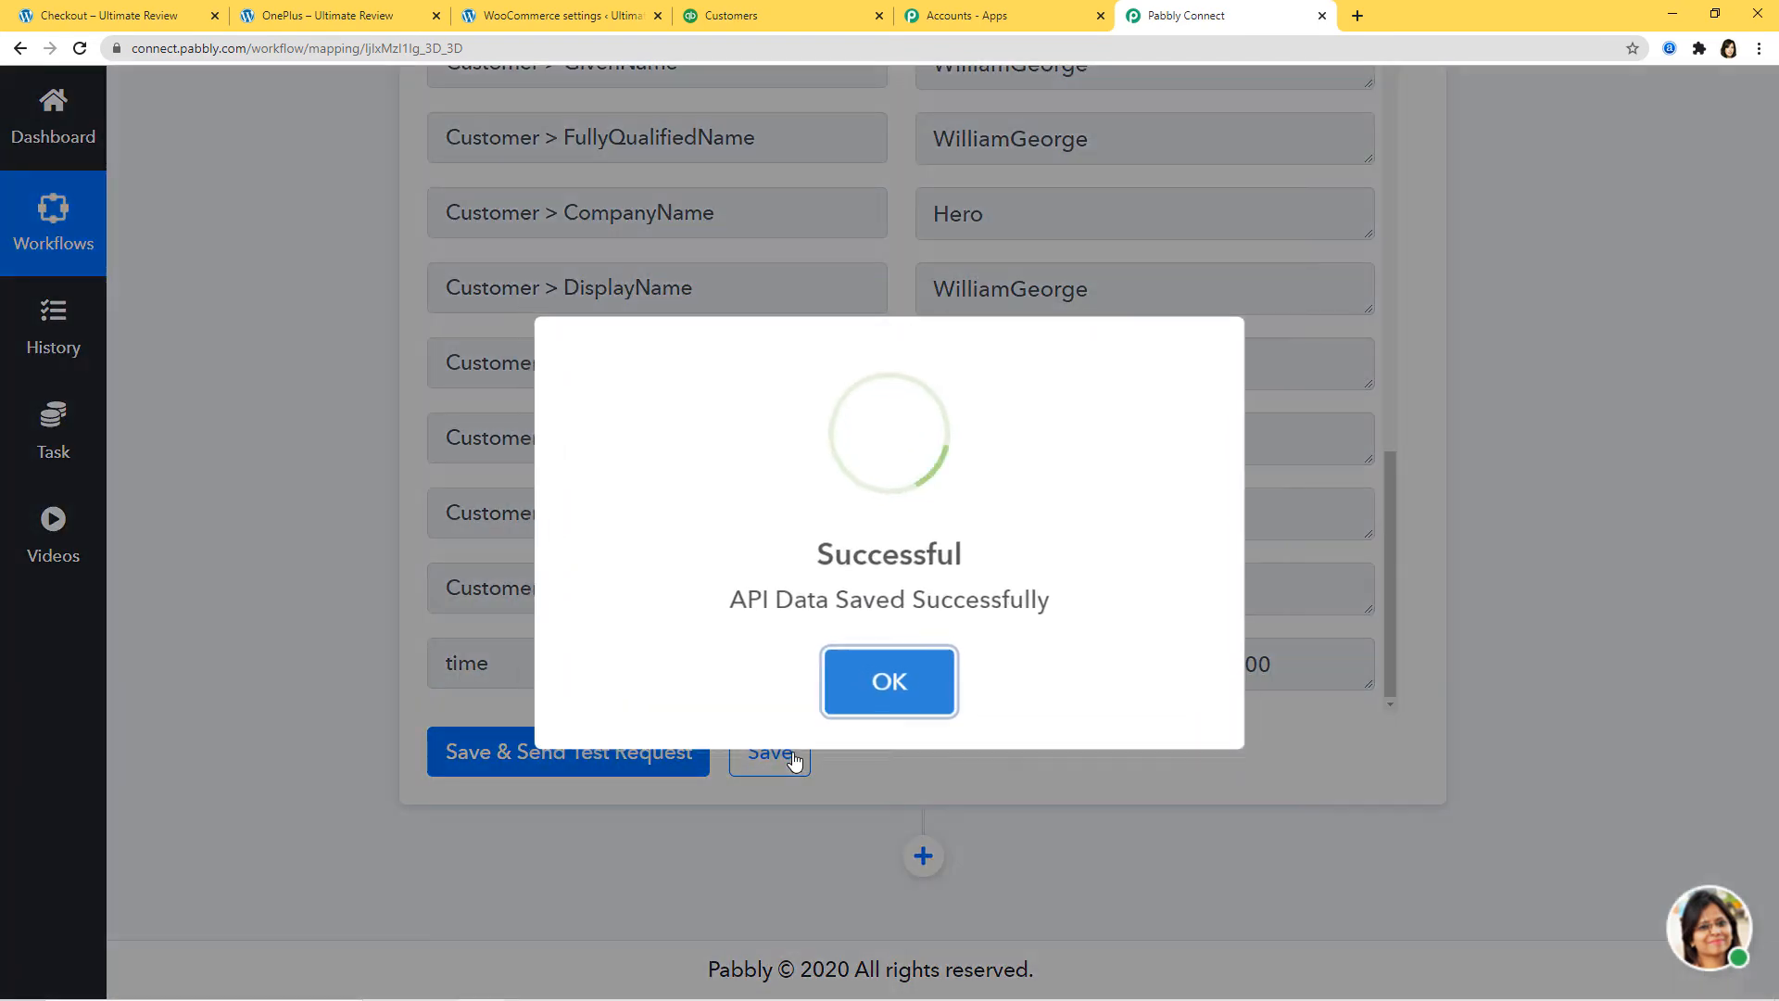
# Step: Dismiss the 'API Data Saved Successfully' confirmation and switch over to QuickBooks Online
pyautogui.click(908, 690)
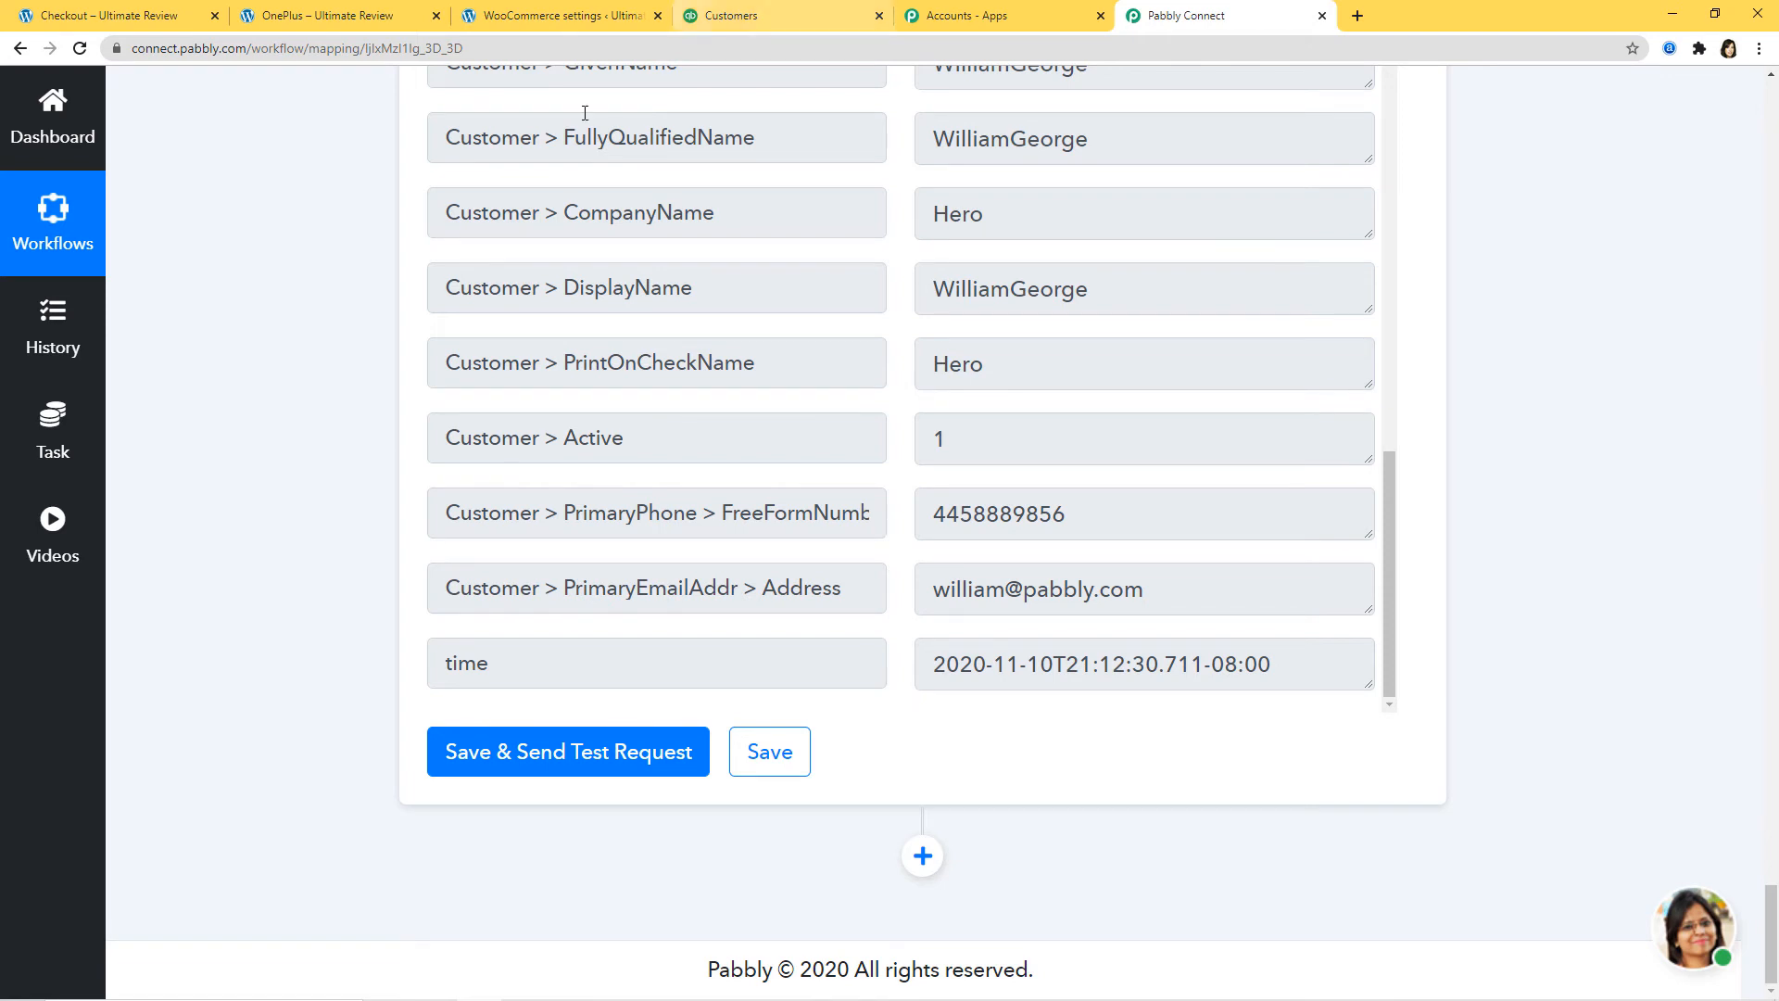
pyautogui.click(776, 15)
# Step: Check the QuickBooks Customers list for the new Hero customer, then go to the OnePlus product page
pyautogui.moveTo(25, 507)
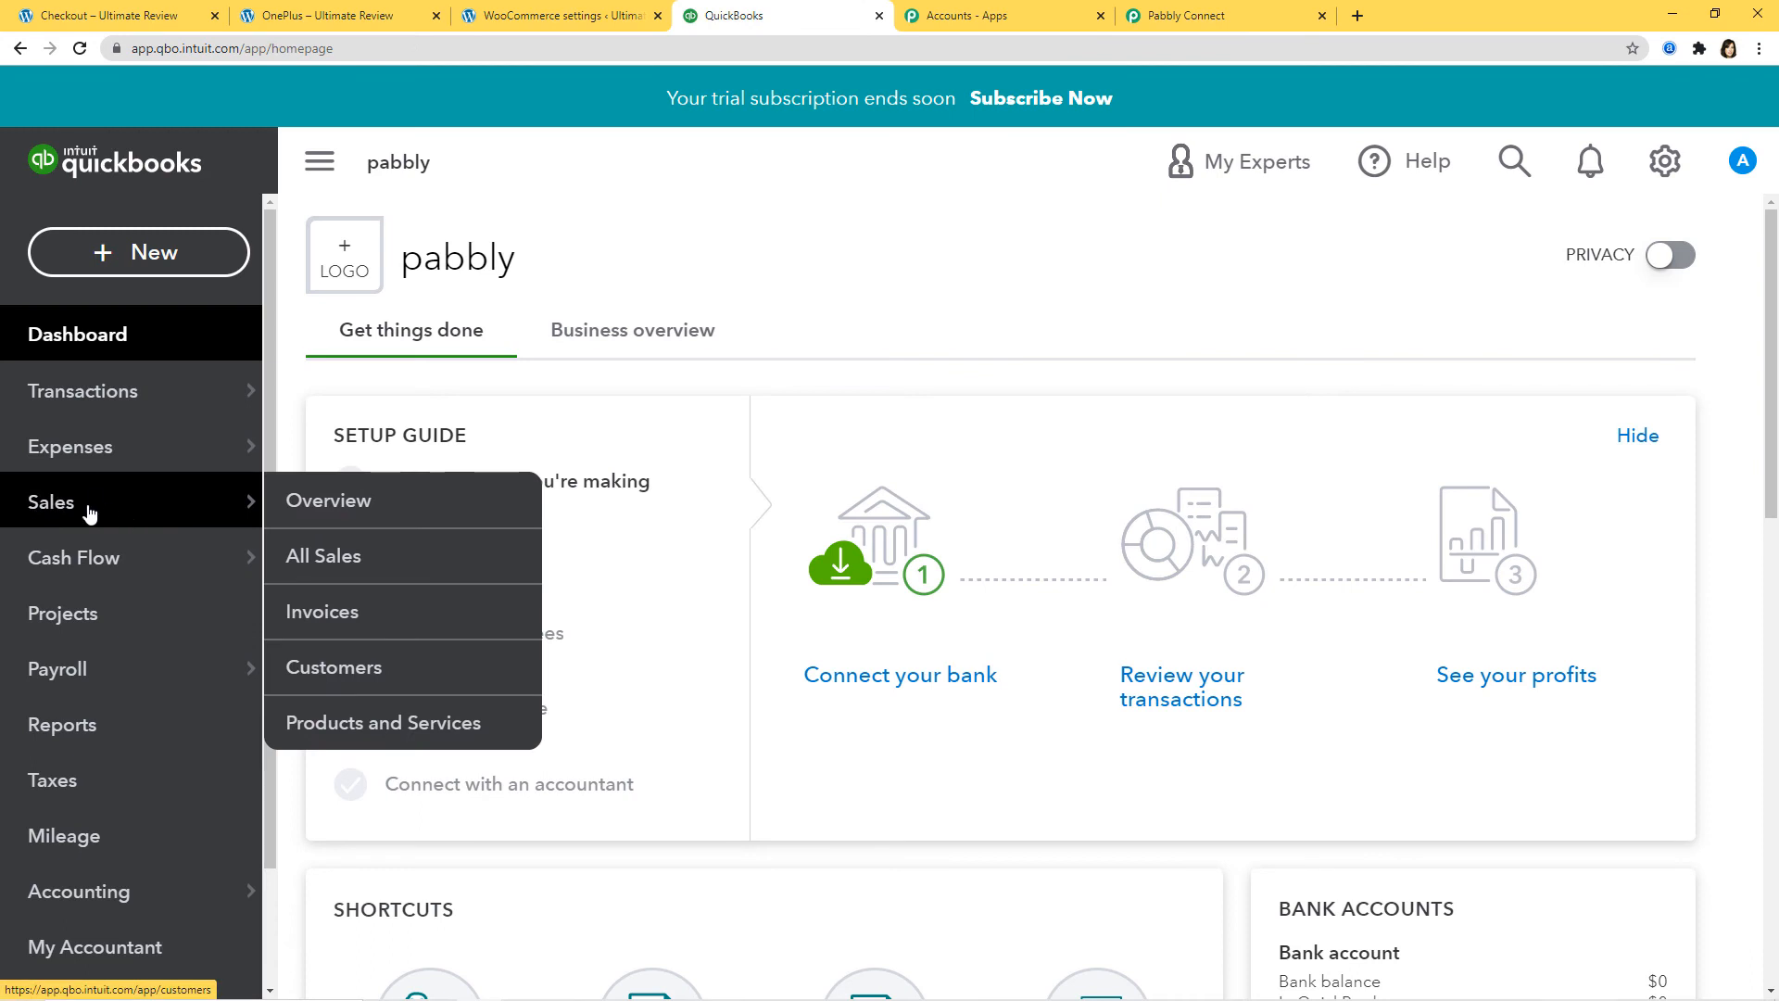
pyautogui.click(366, 674)
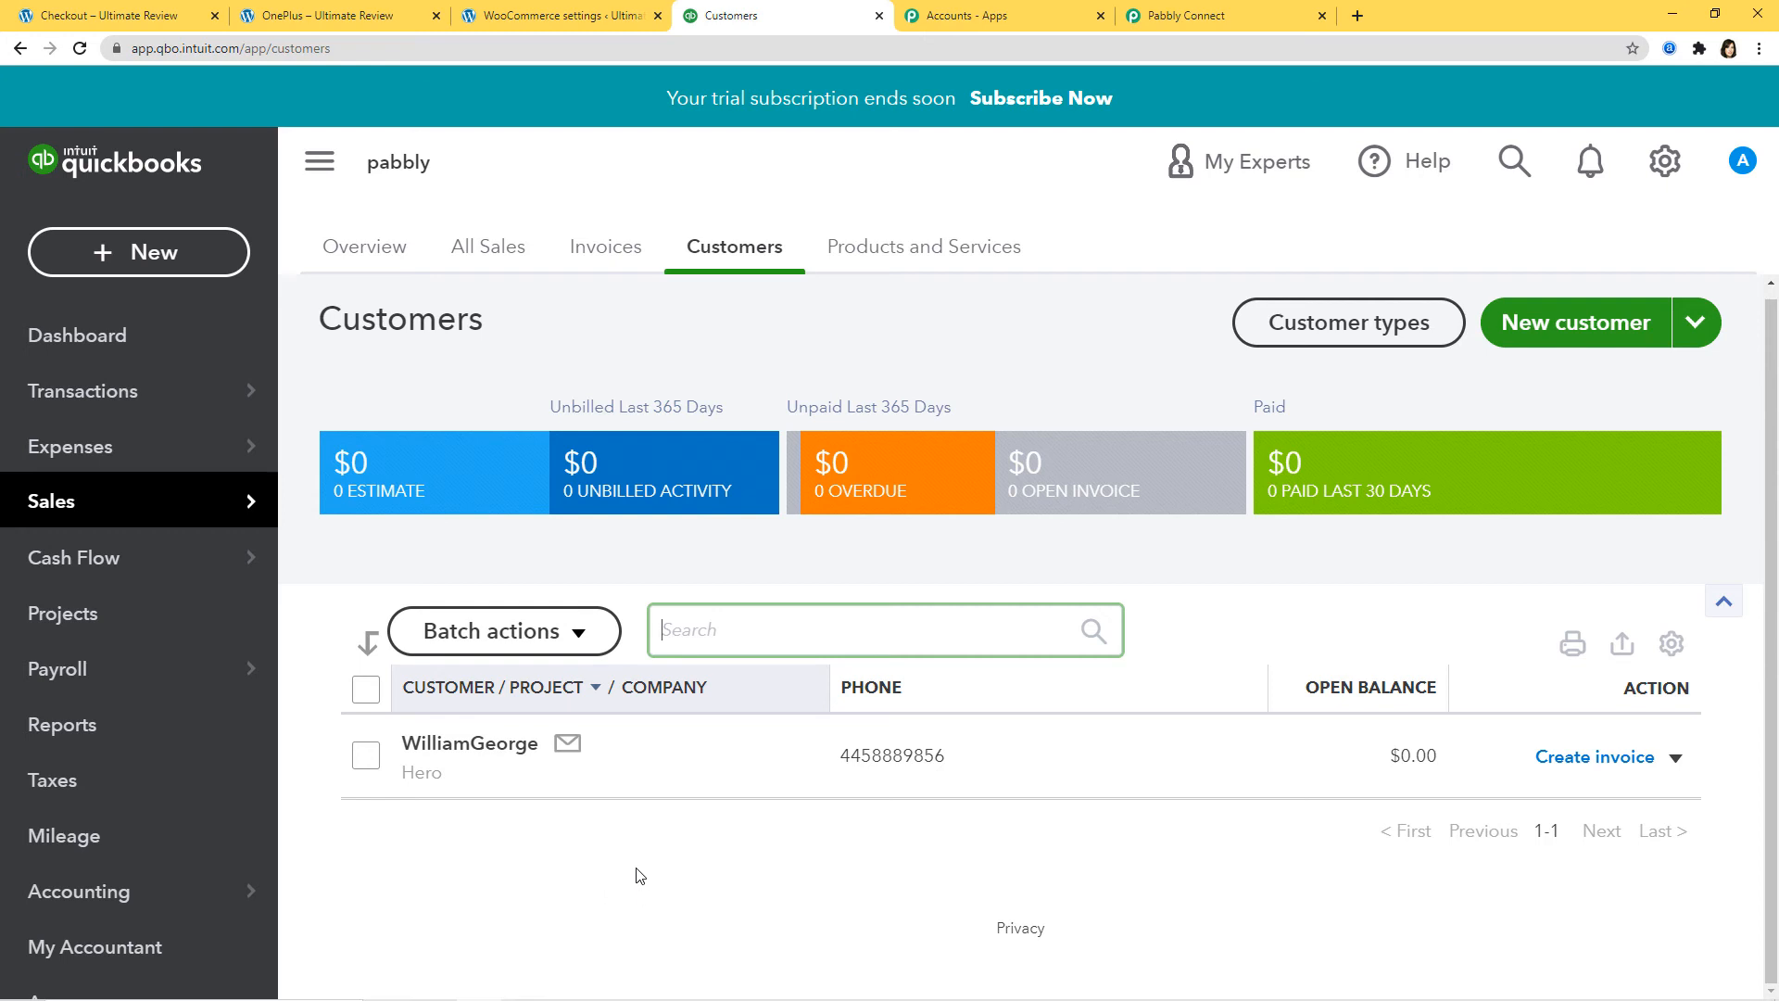
pyautogui.click(389, 21)
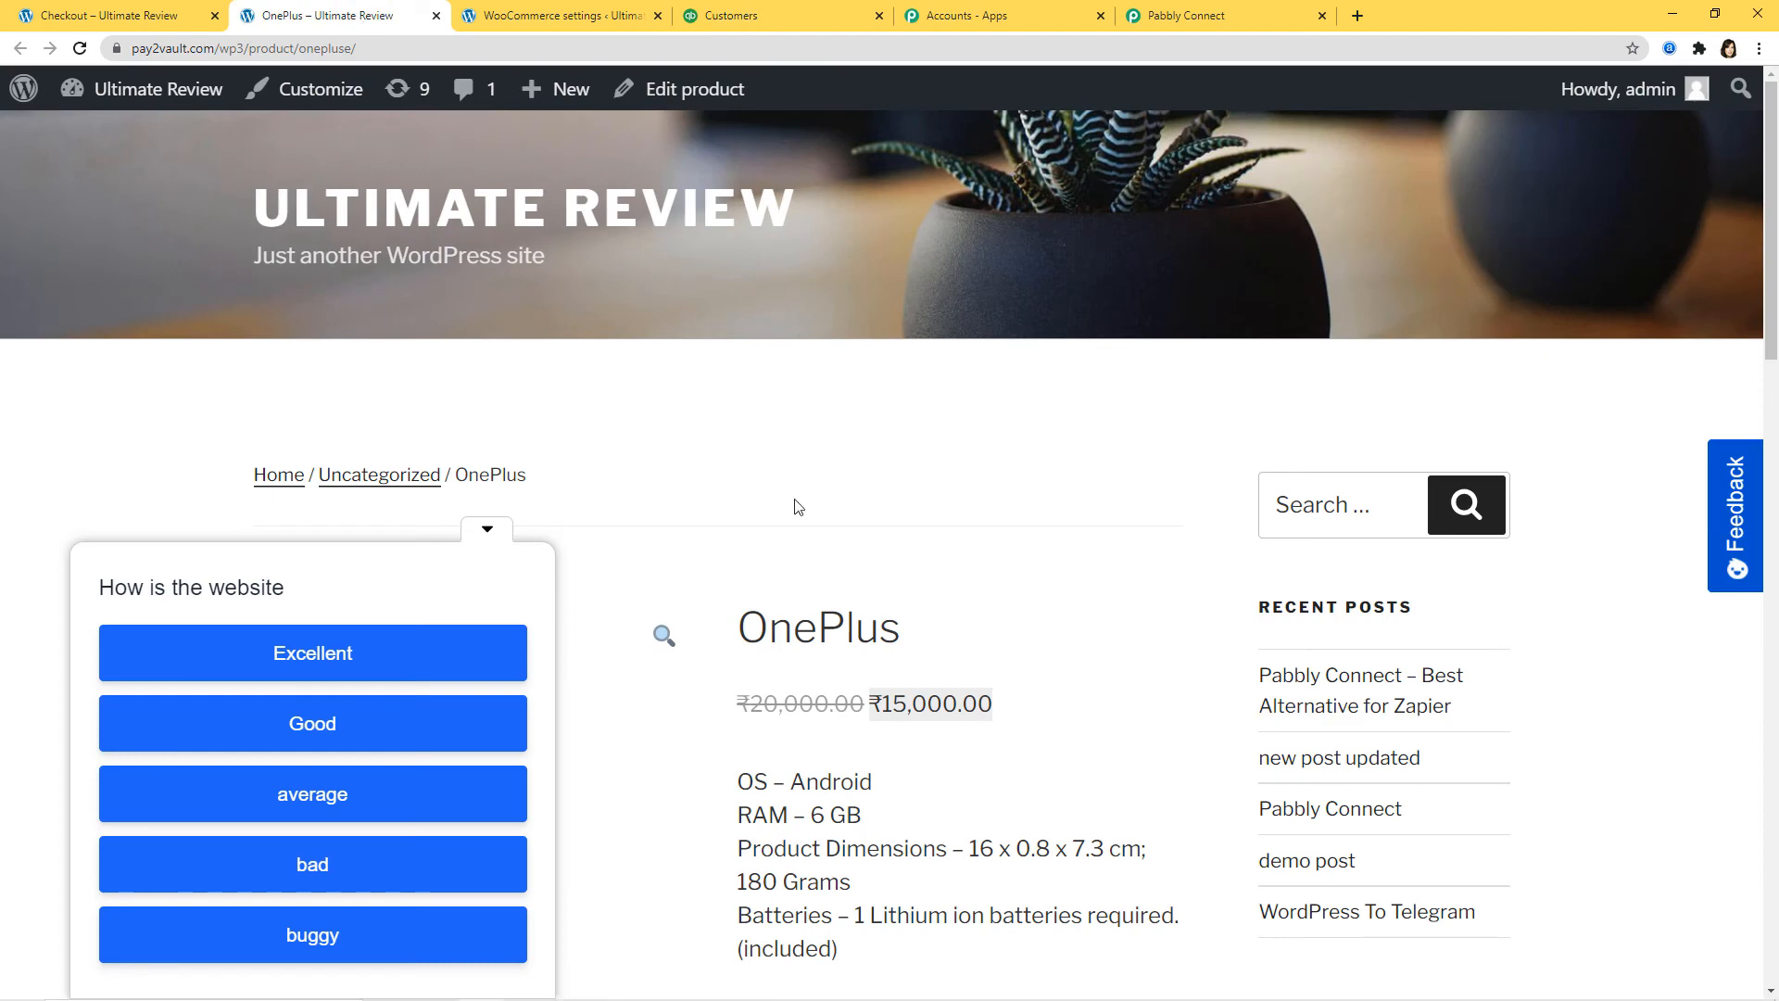
# Step: Add the OnePlus phone (₹15,000.00) to the cart and proceed to checkout
pyautogui.click(491, 535)
pyautogui.scroll(-1, 1112, 667)
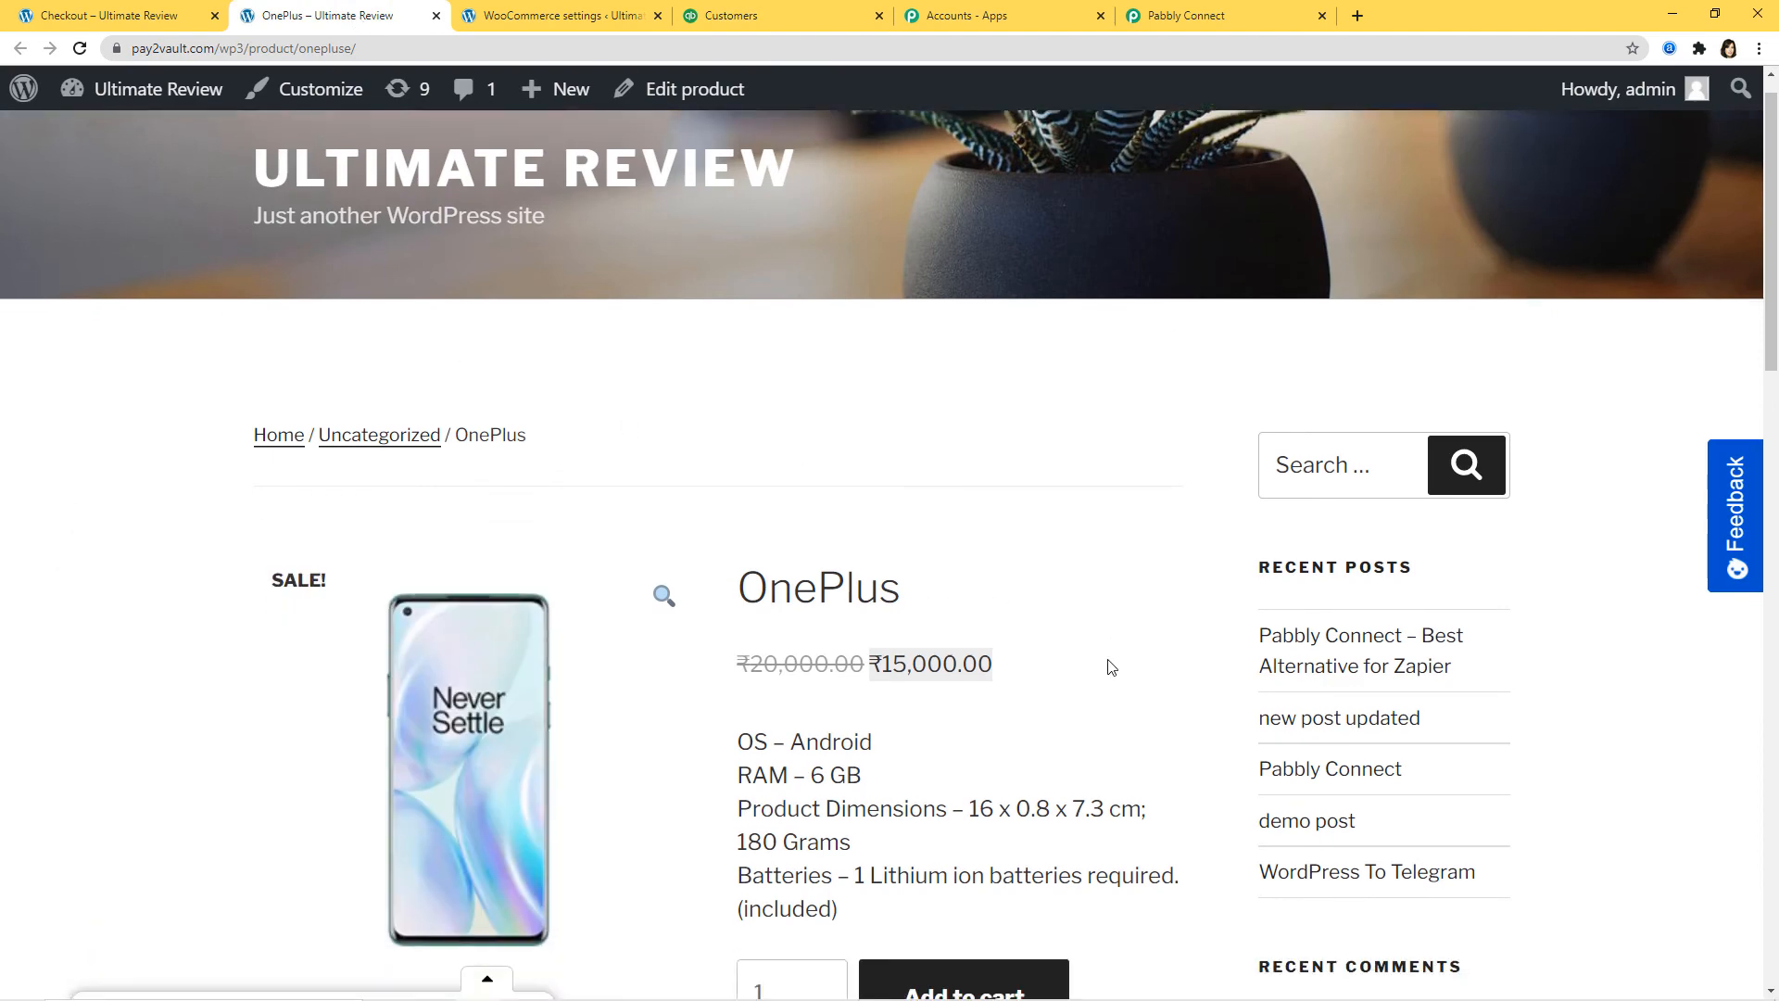
pyautogui.scroll(-5, 1112, 667)
pyautogui.click(930, 578)
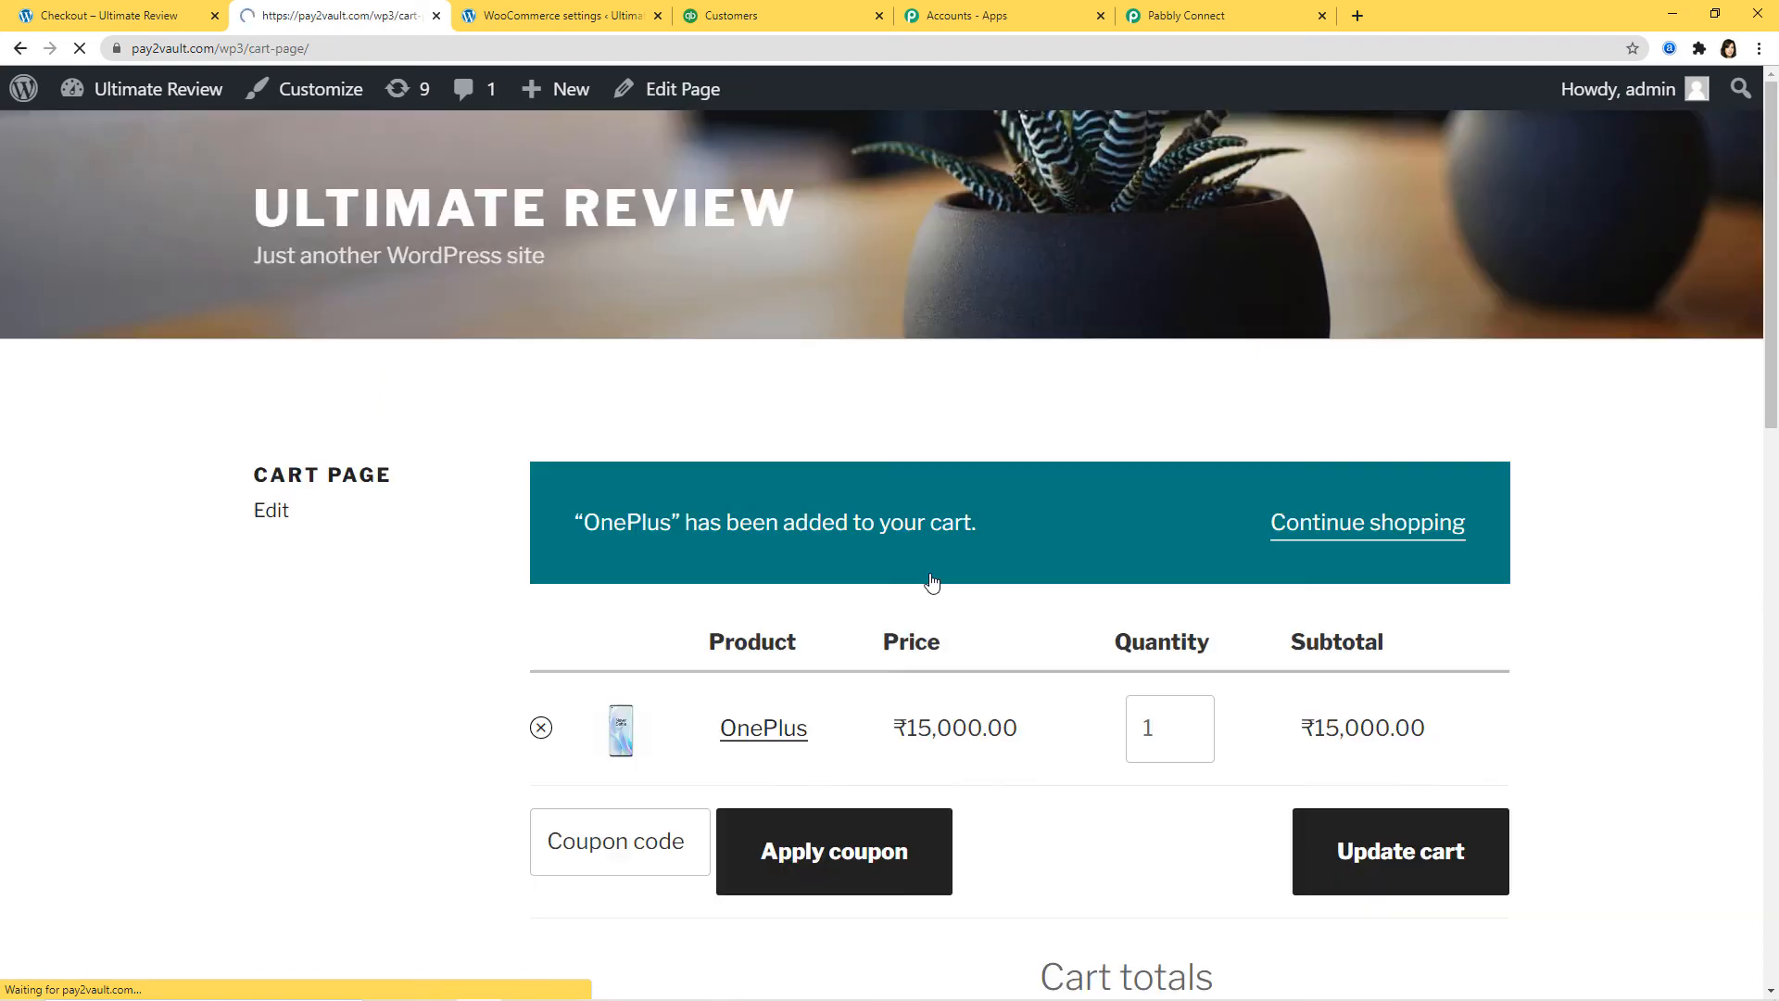
pyautogui.scroll(-1, 964, 575)
pyautogui.scroll(-5, 942, 535)
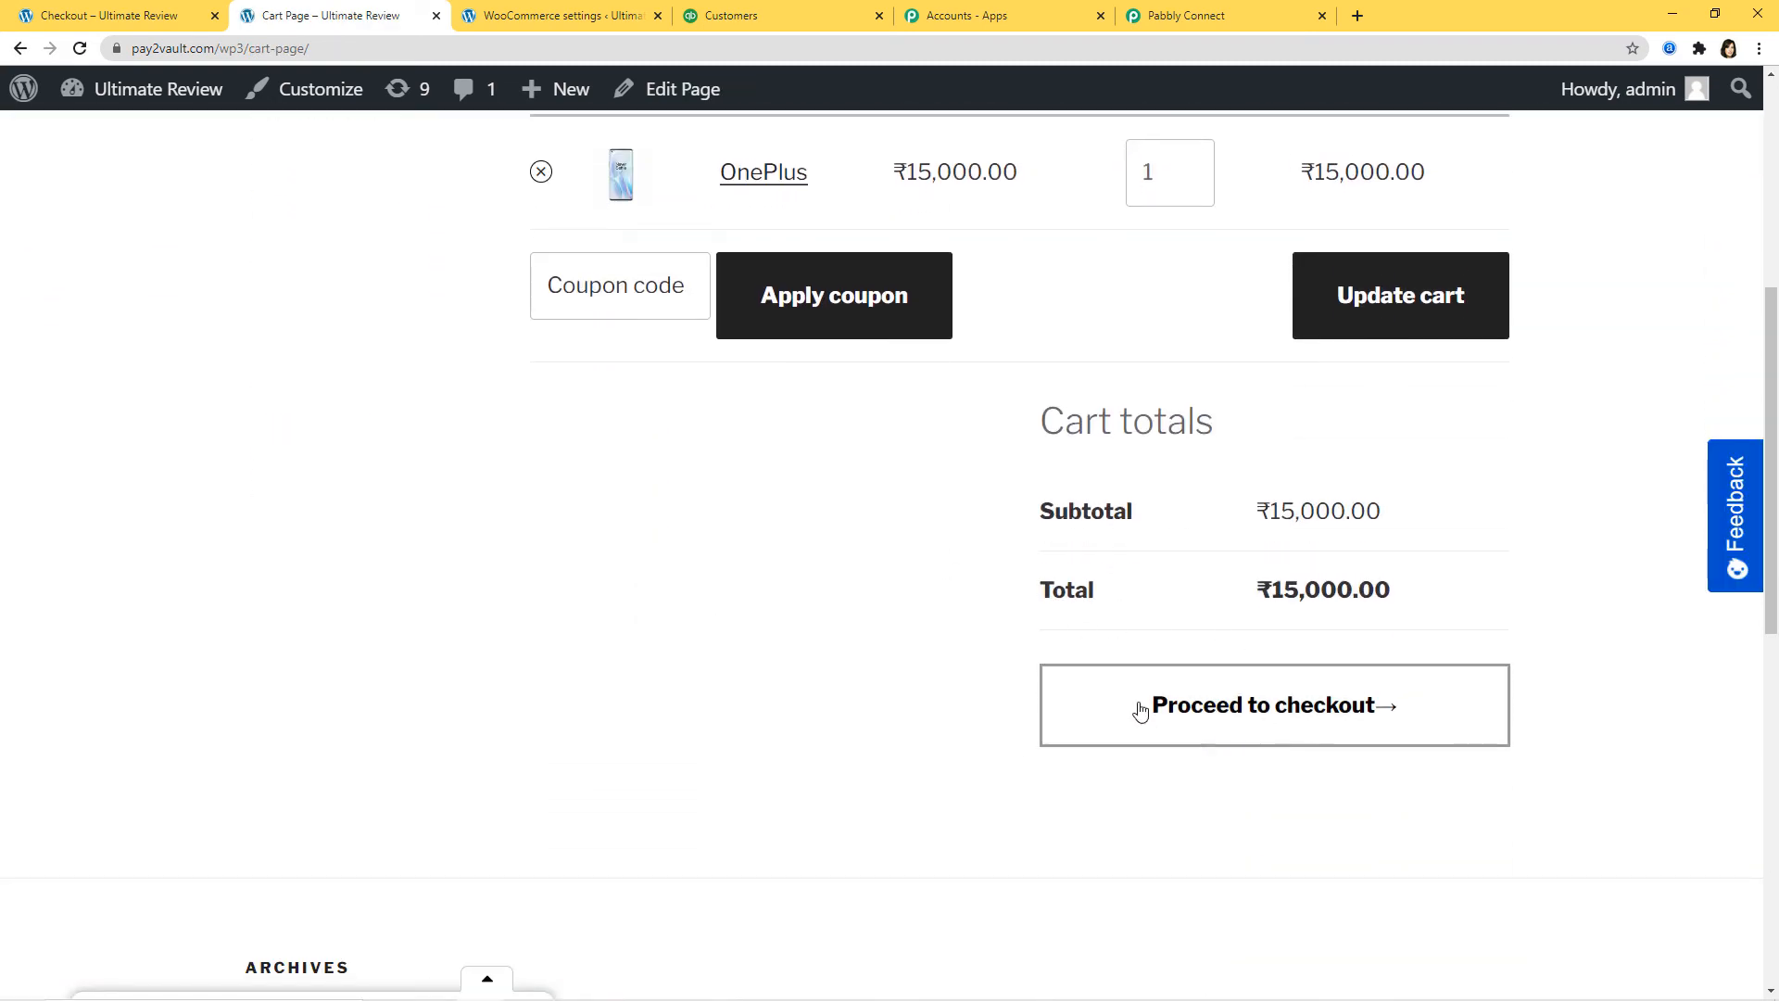
pyautogui.click(1204, 710)
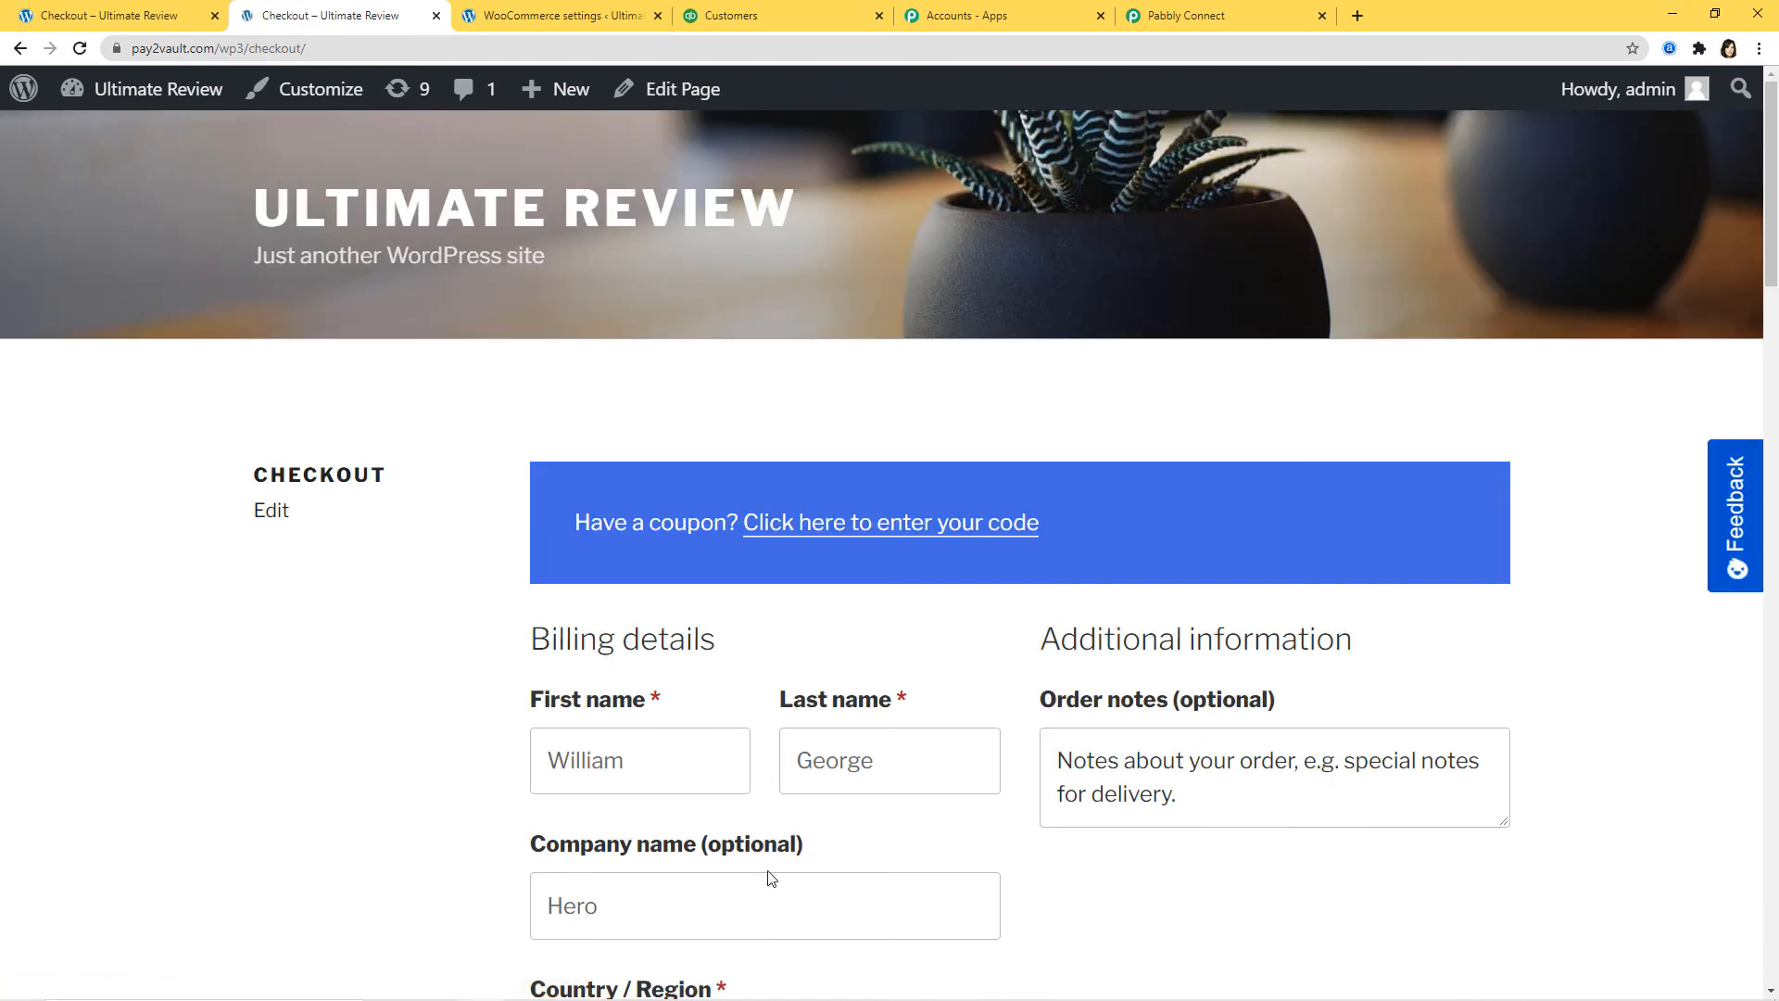
# Step: Replace the billing first and last name with the new customer's names
pyautogui.scroll(-3, 797, 633)
pyautogui.moveTo(897, 481); pyautogui.dragTo(544, 482)
pyautogui.press('BackSpace')
pyautogui.press('BackSpace')
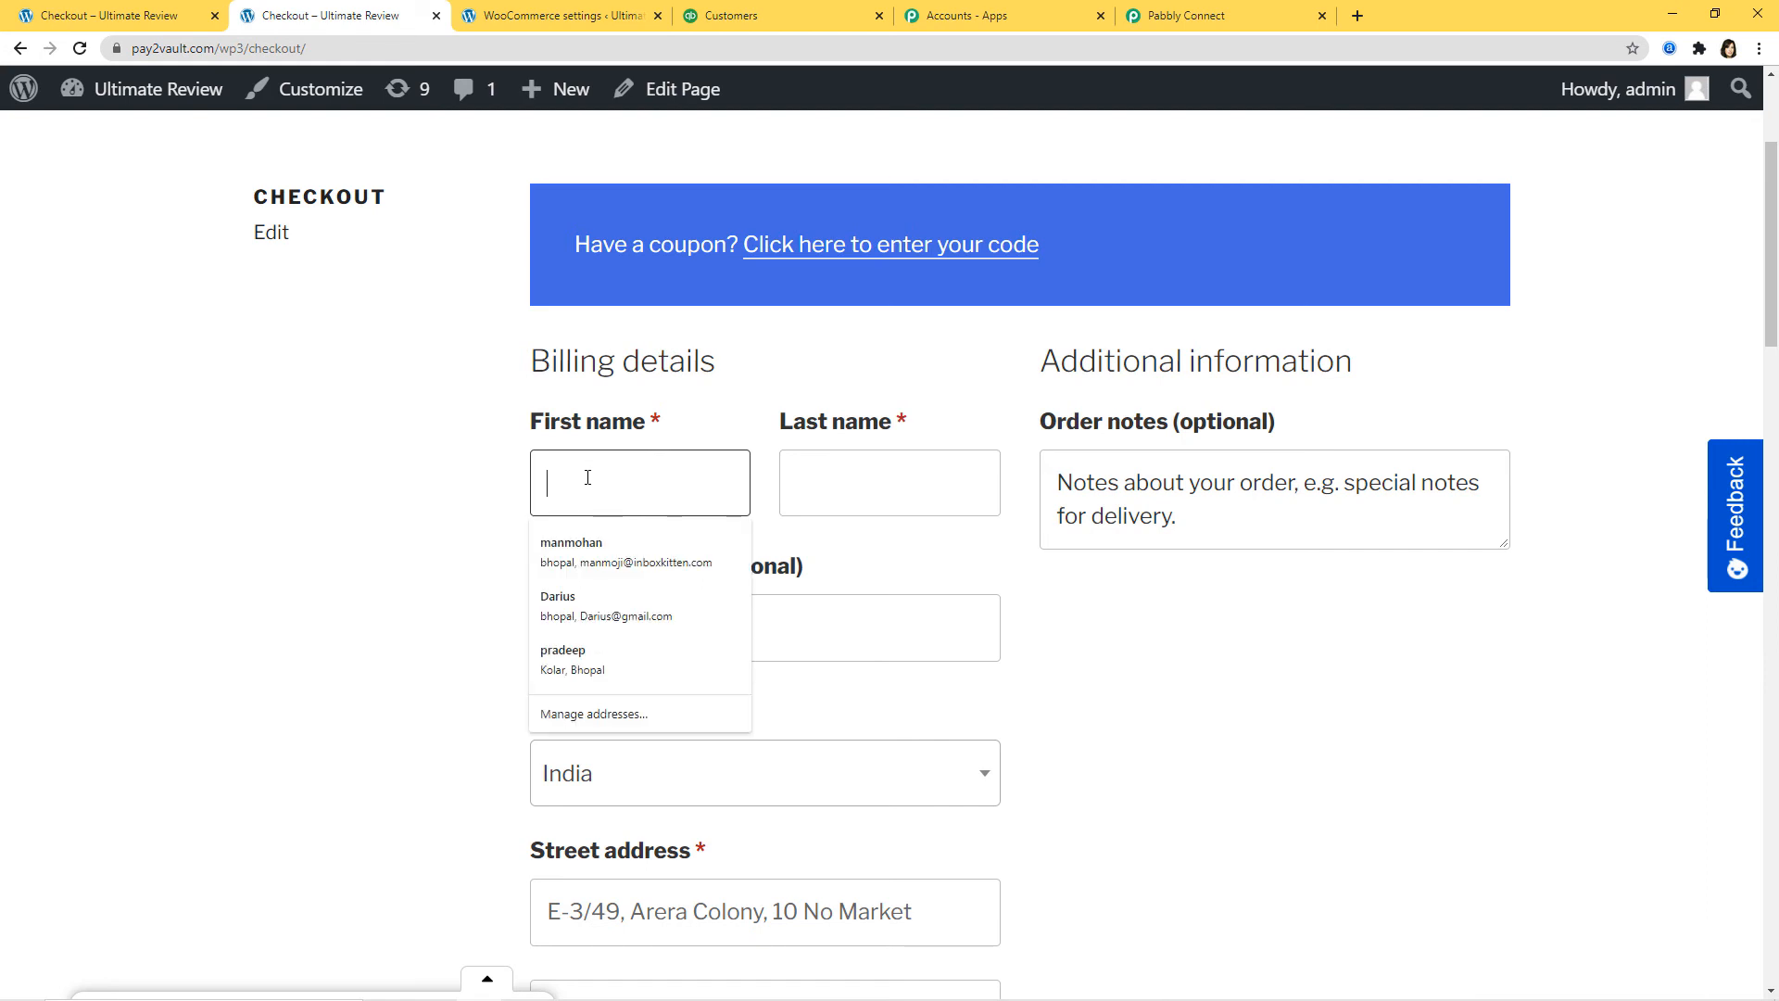
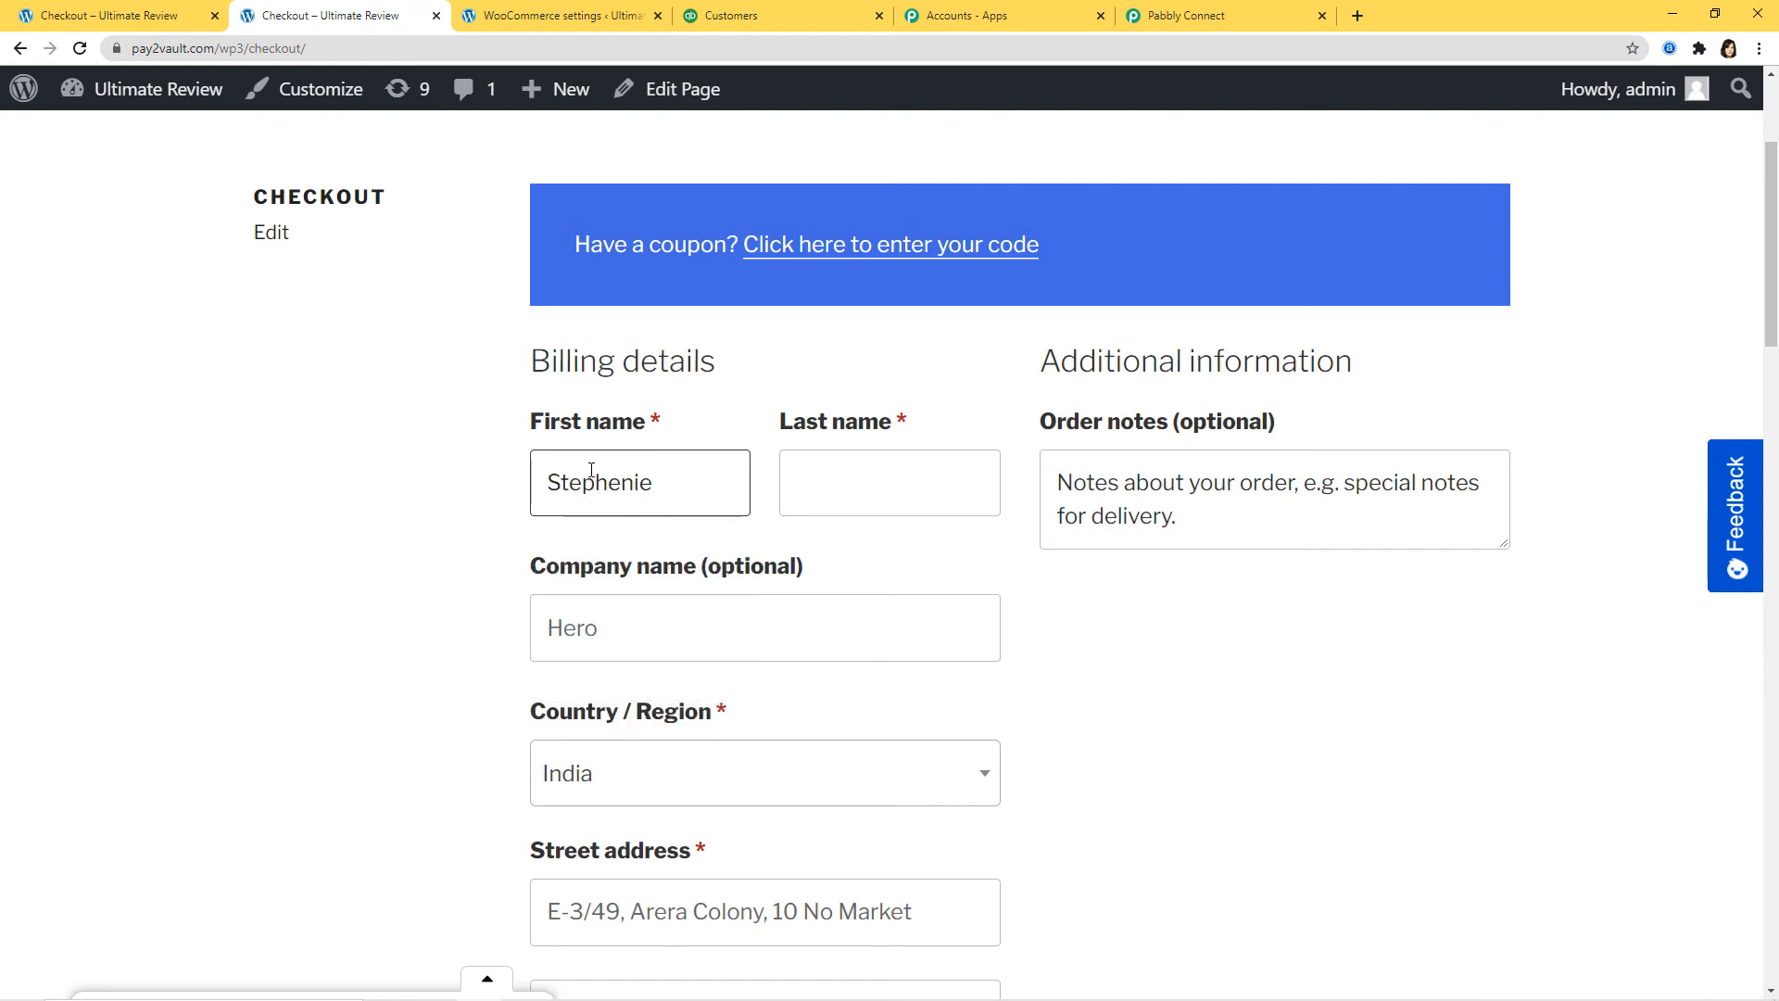
pyautogui.click(819, 486)
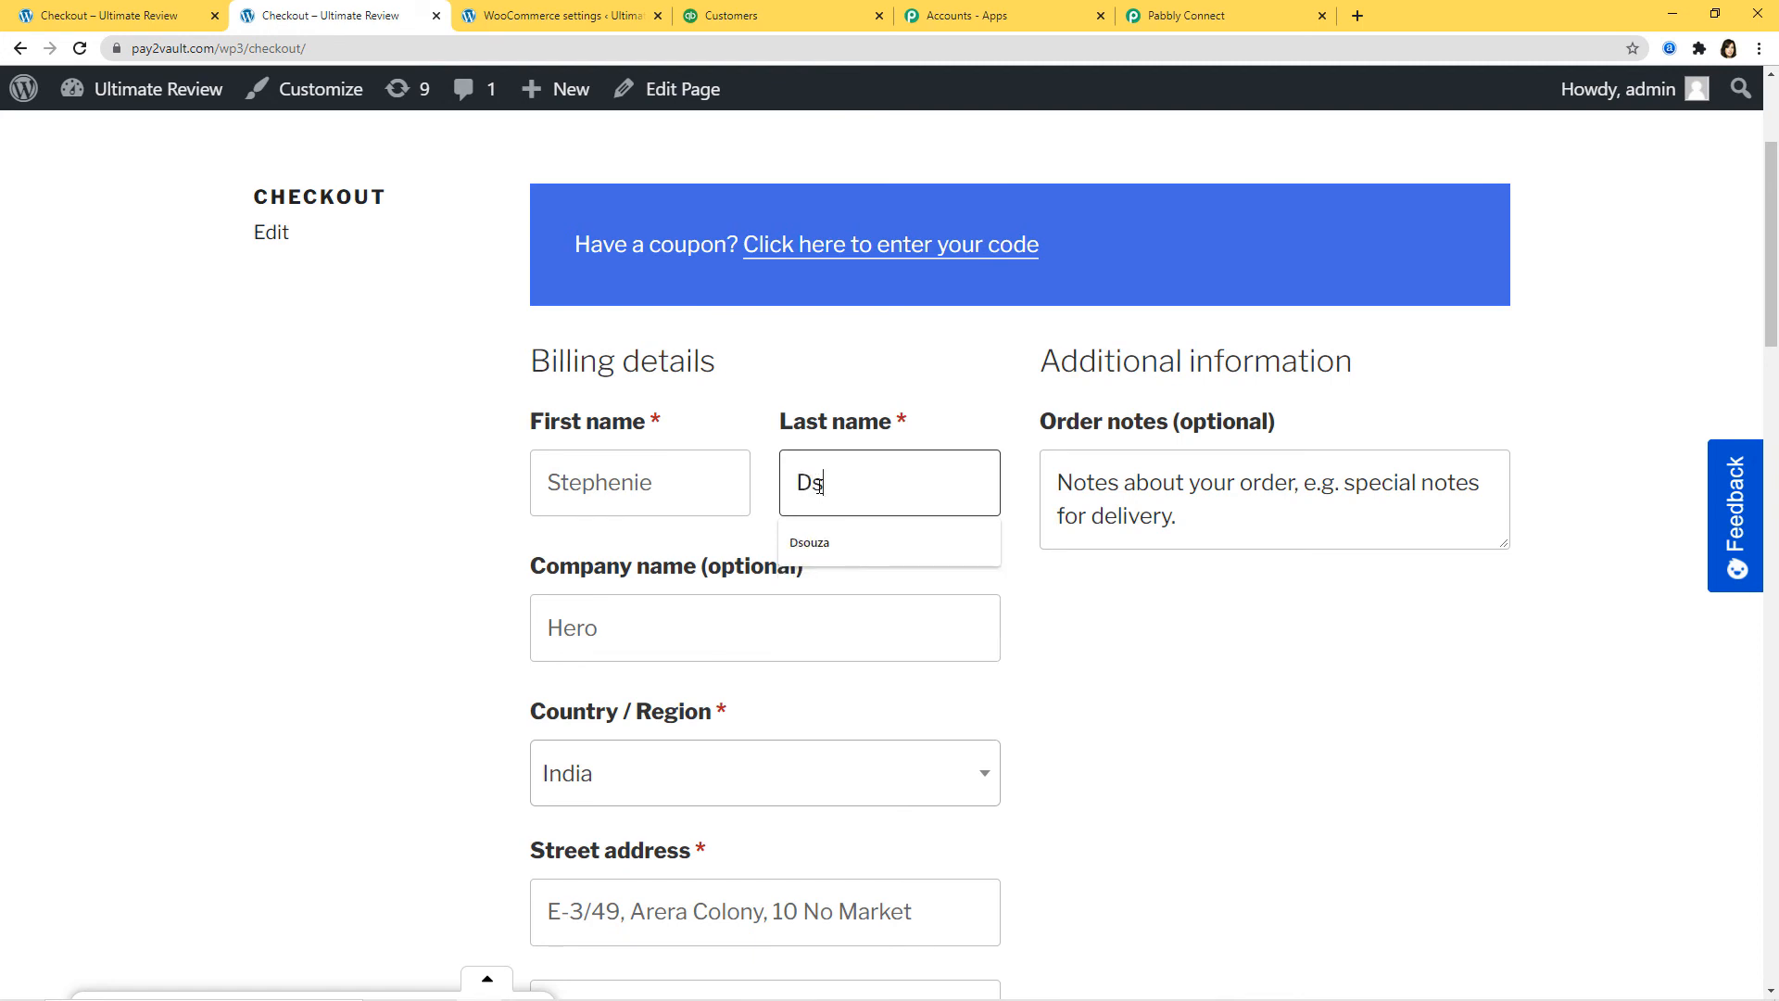
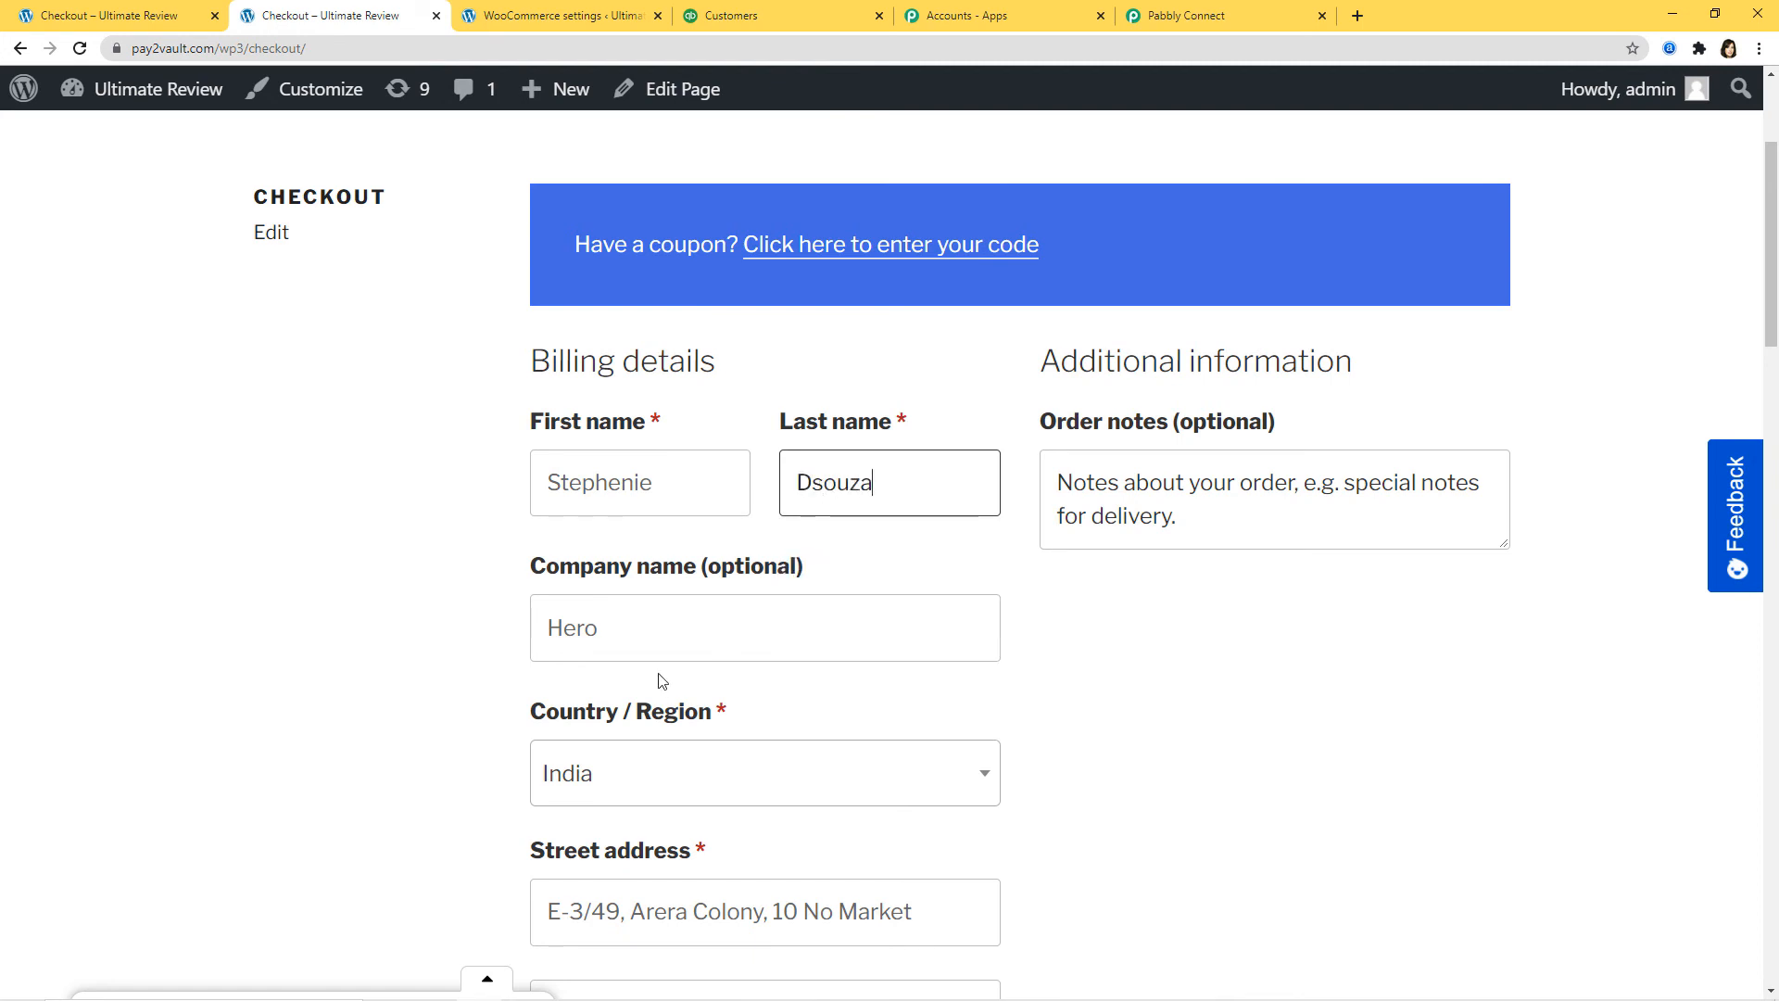
# Step: Change the billing company to TVS and enter the new customer's e-mail address
pyautogui.moveTo(615, 635); pyautogui.dragTo(454, 633)
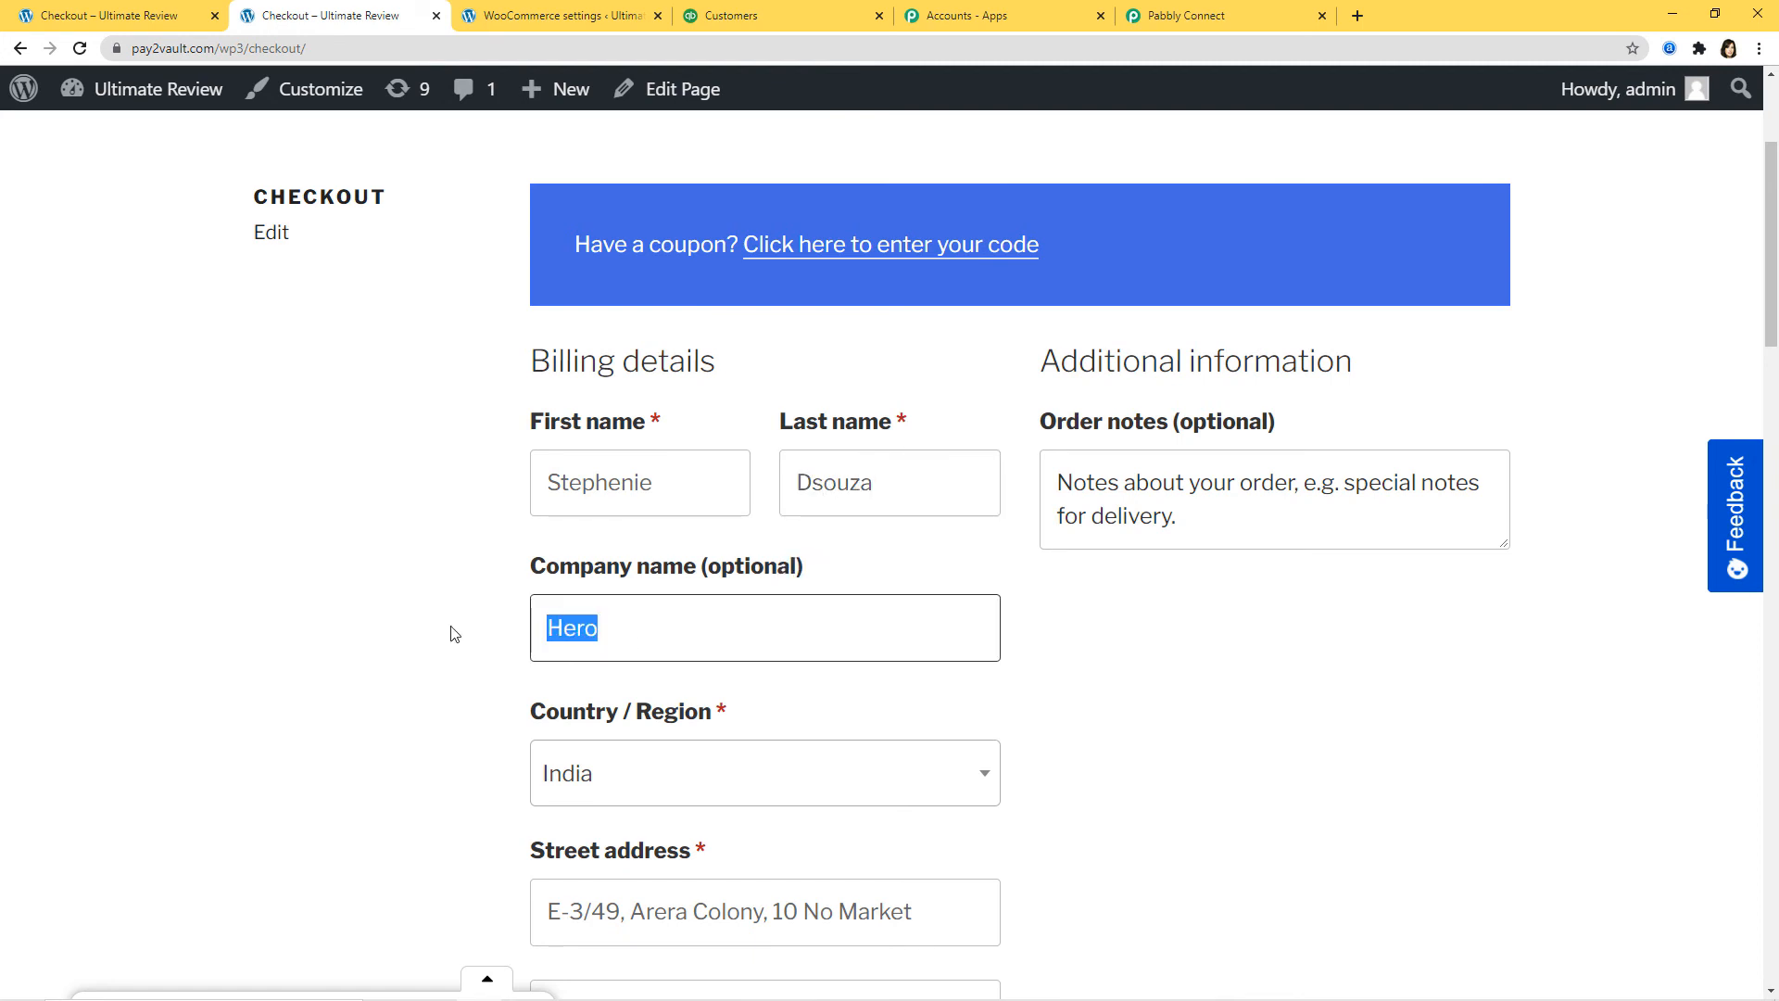
pyautogui.write('TVS')
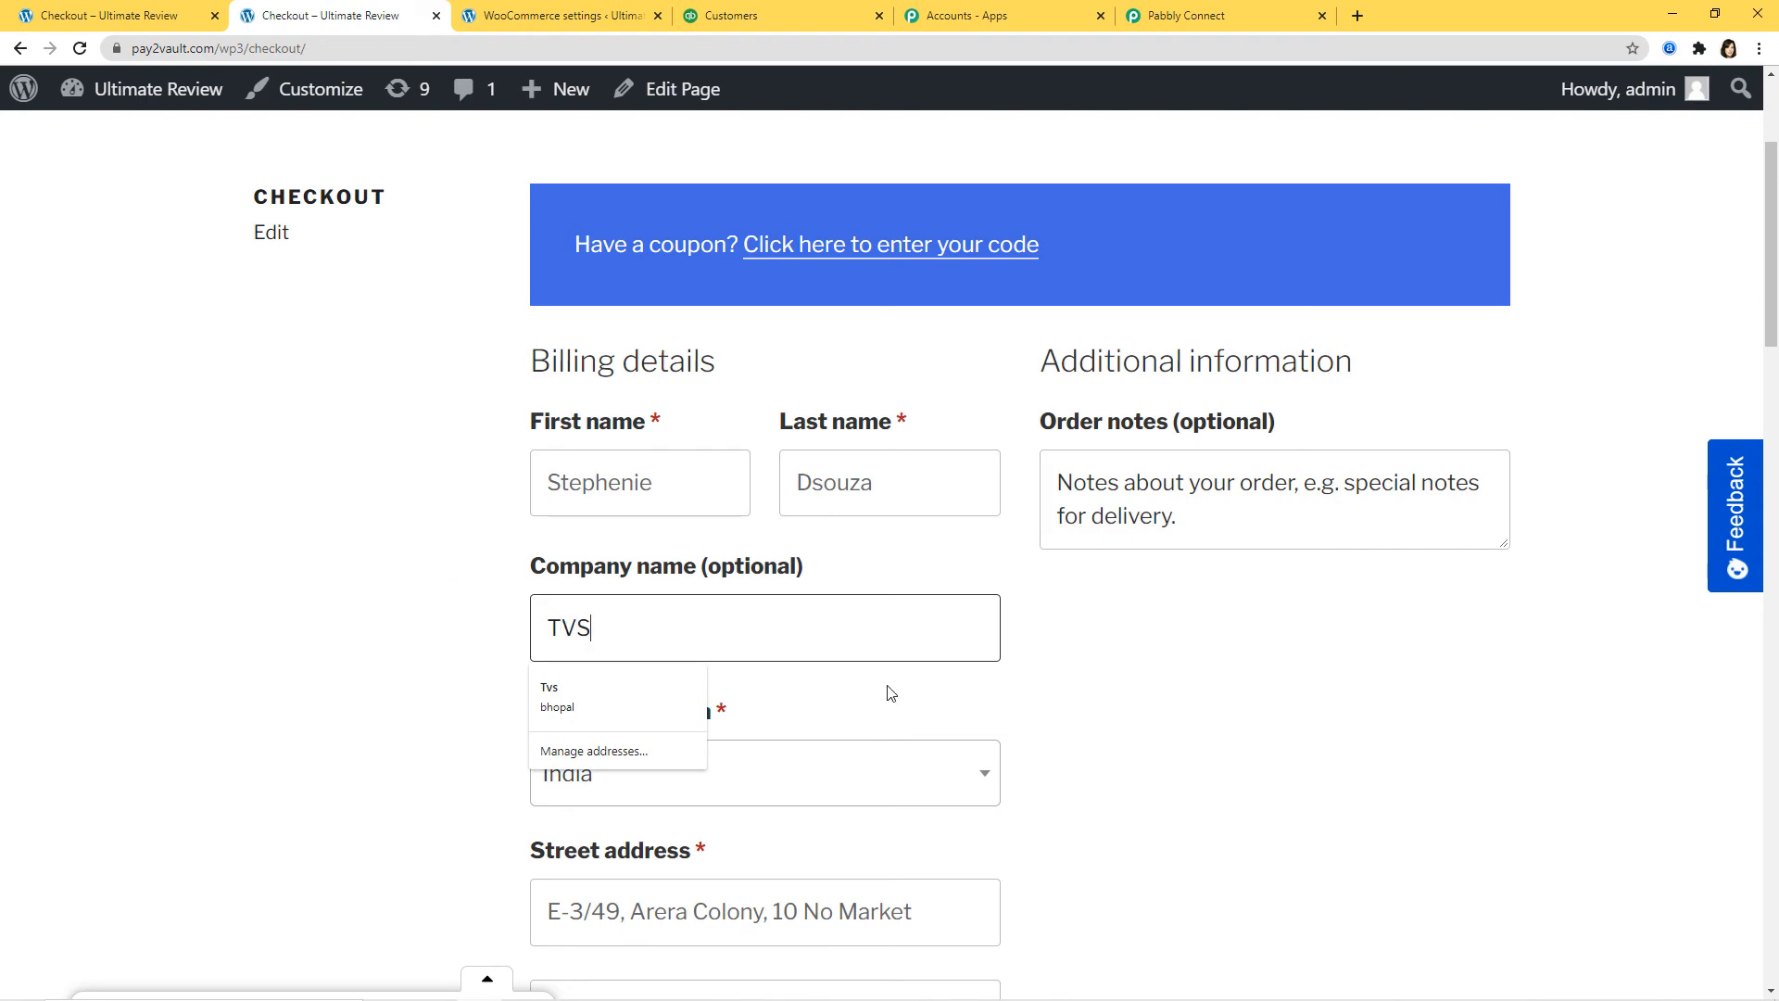
pyautogui.scroll(-10, 1232, 690)
pyautogui.scroll(-2, 1231, 690)
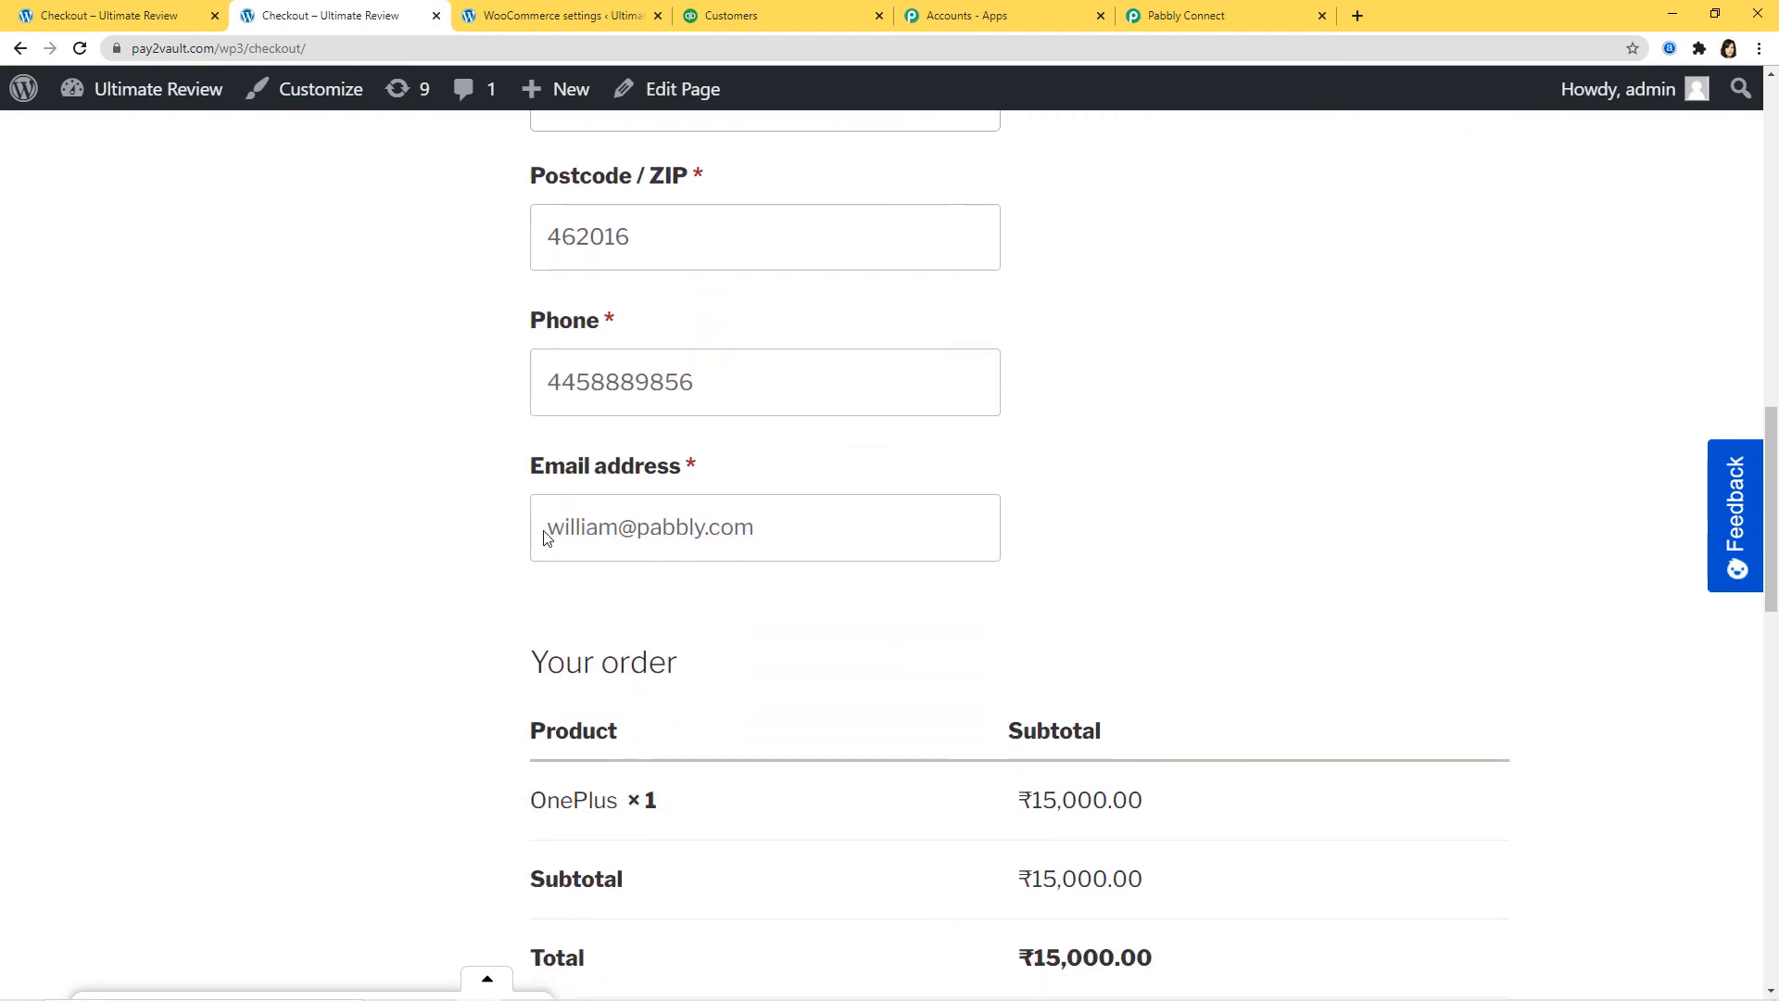
pyautogui.moveTo(803, 527); pyautogui.dragTo(400, 581)
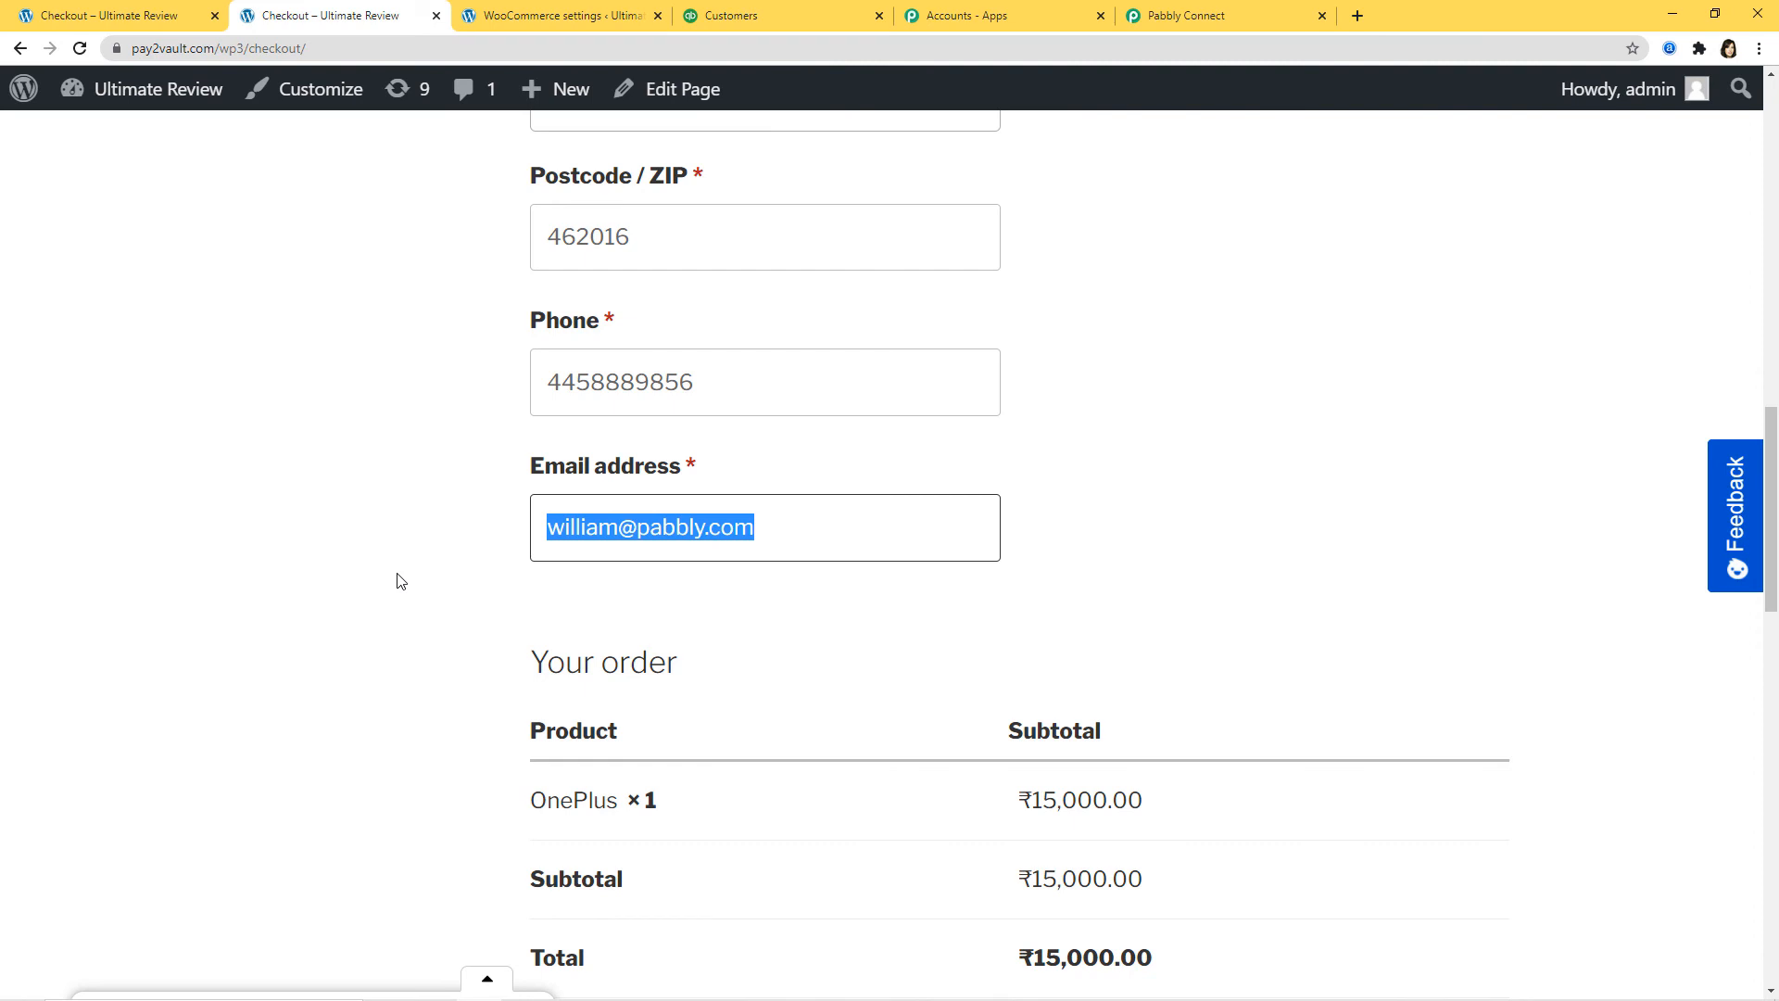
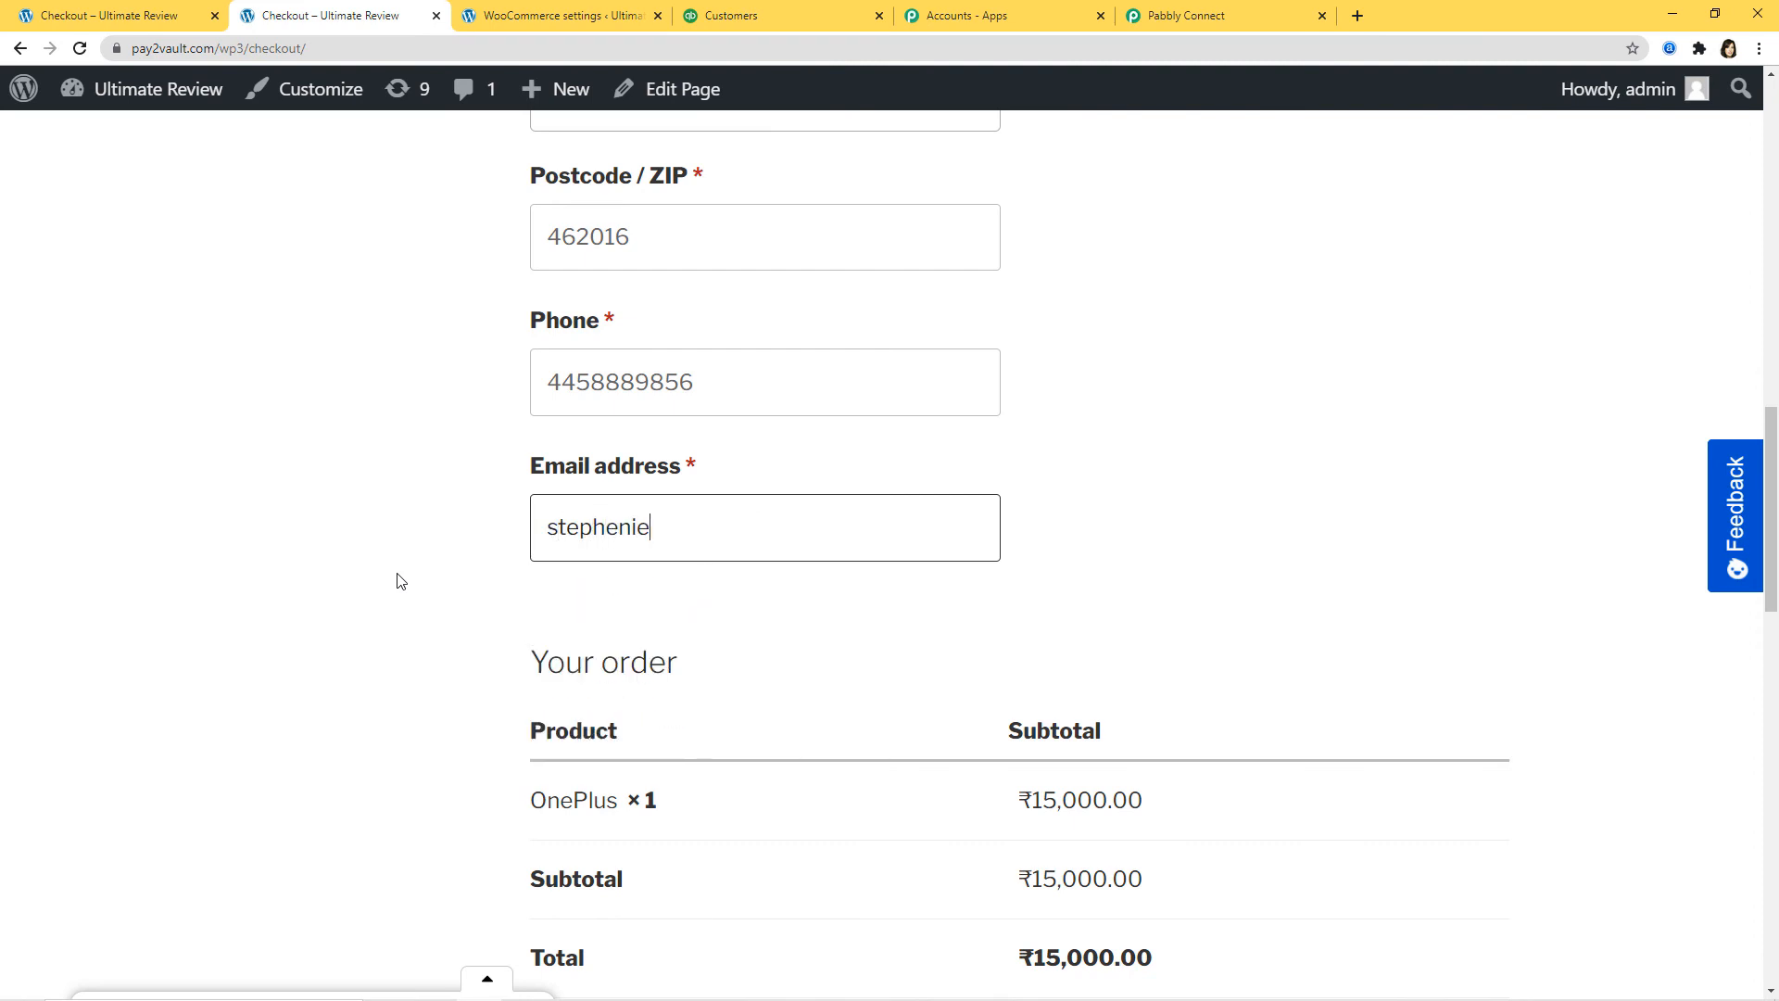
# Step: Replace the billing phone with the new customer's number and submit the test order
pyautogui.moveTo(754, 380); pyautogui.dragTo(440, 412)
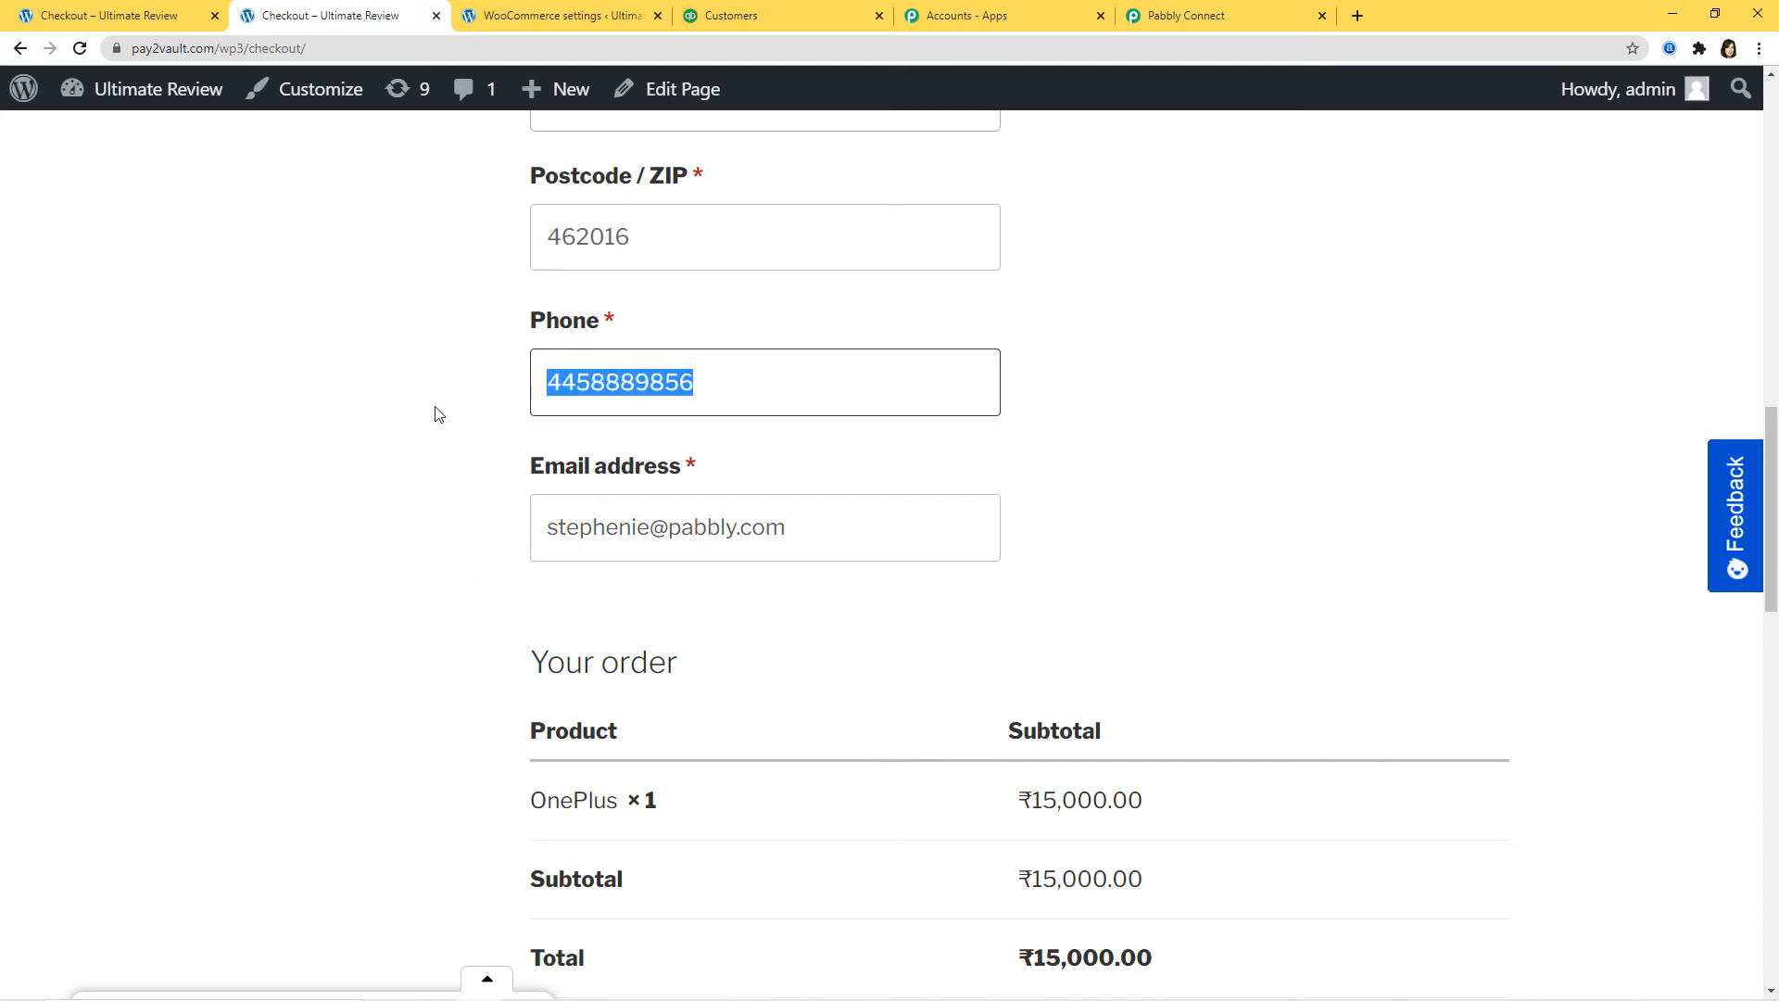
pyautogui.press('BackSpace')
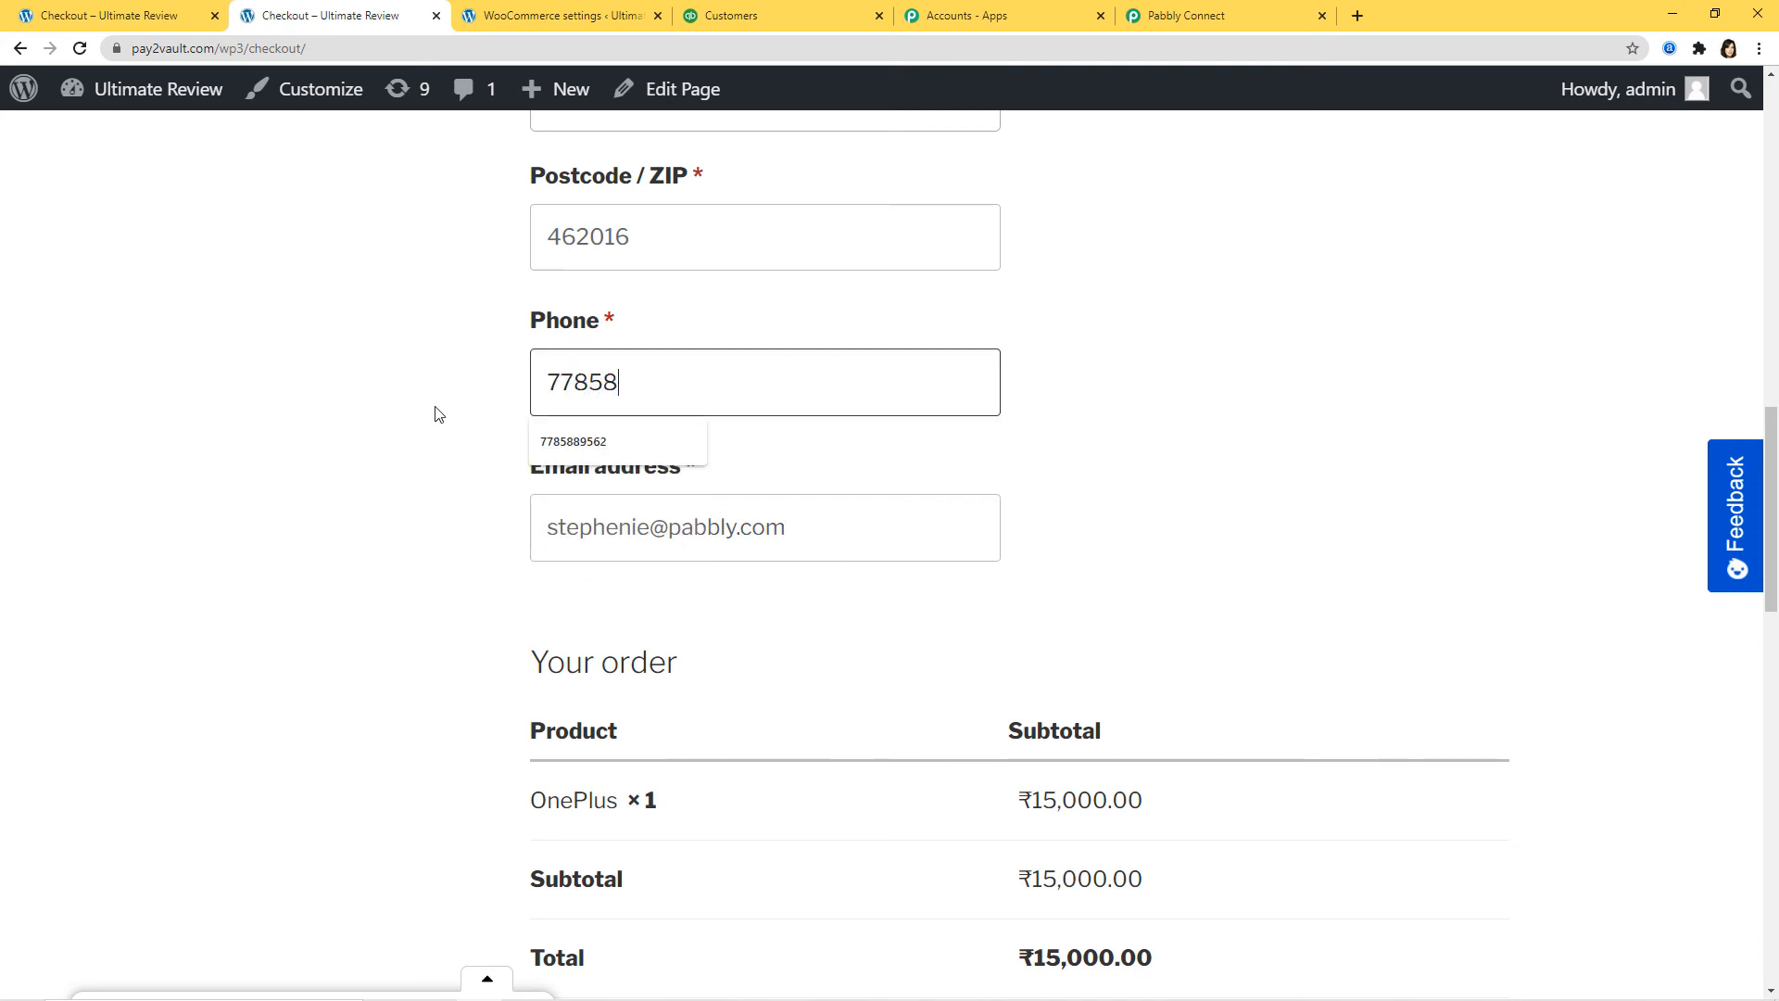
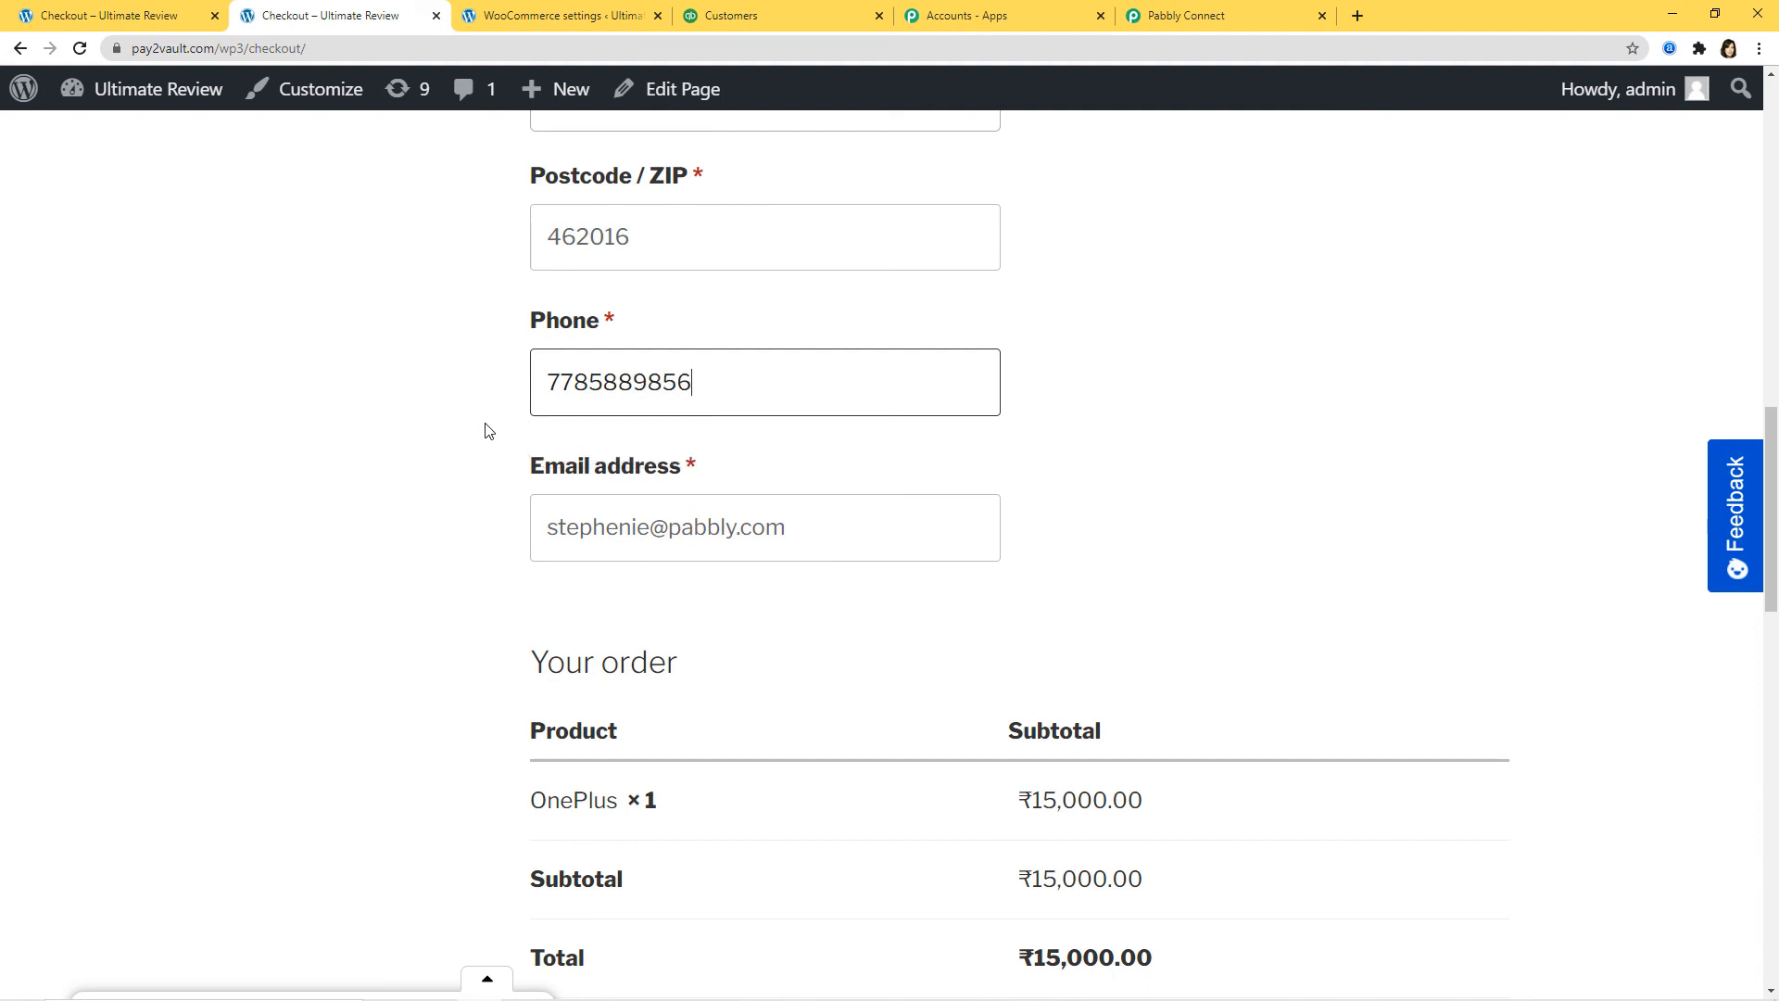
pyautogui.scroll(-10, 1181, 338)
pyautogui.click(1374, 542)
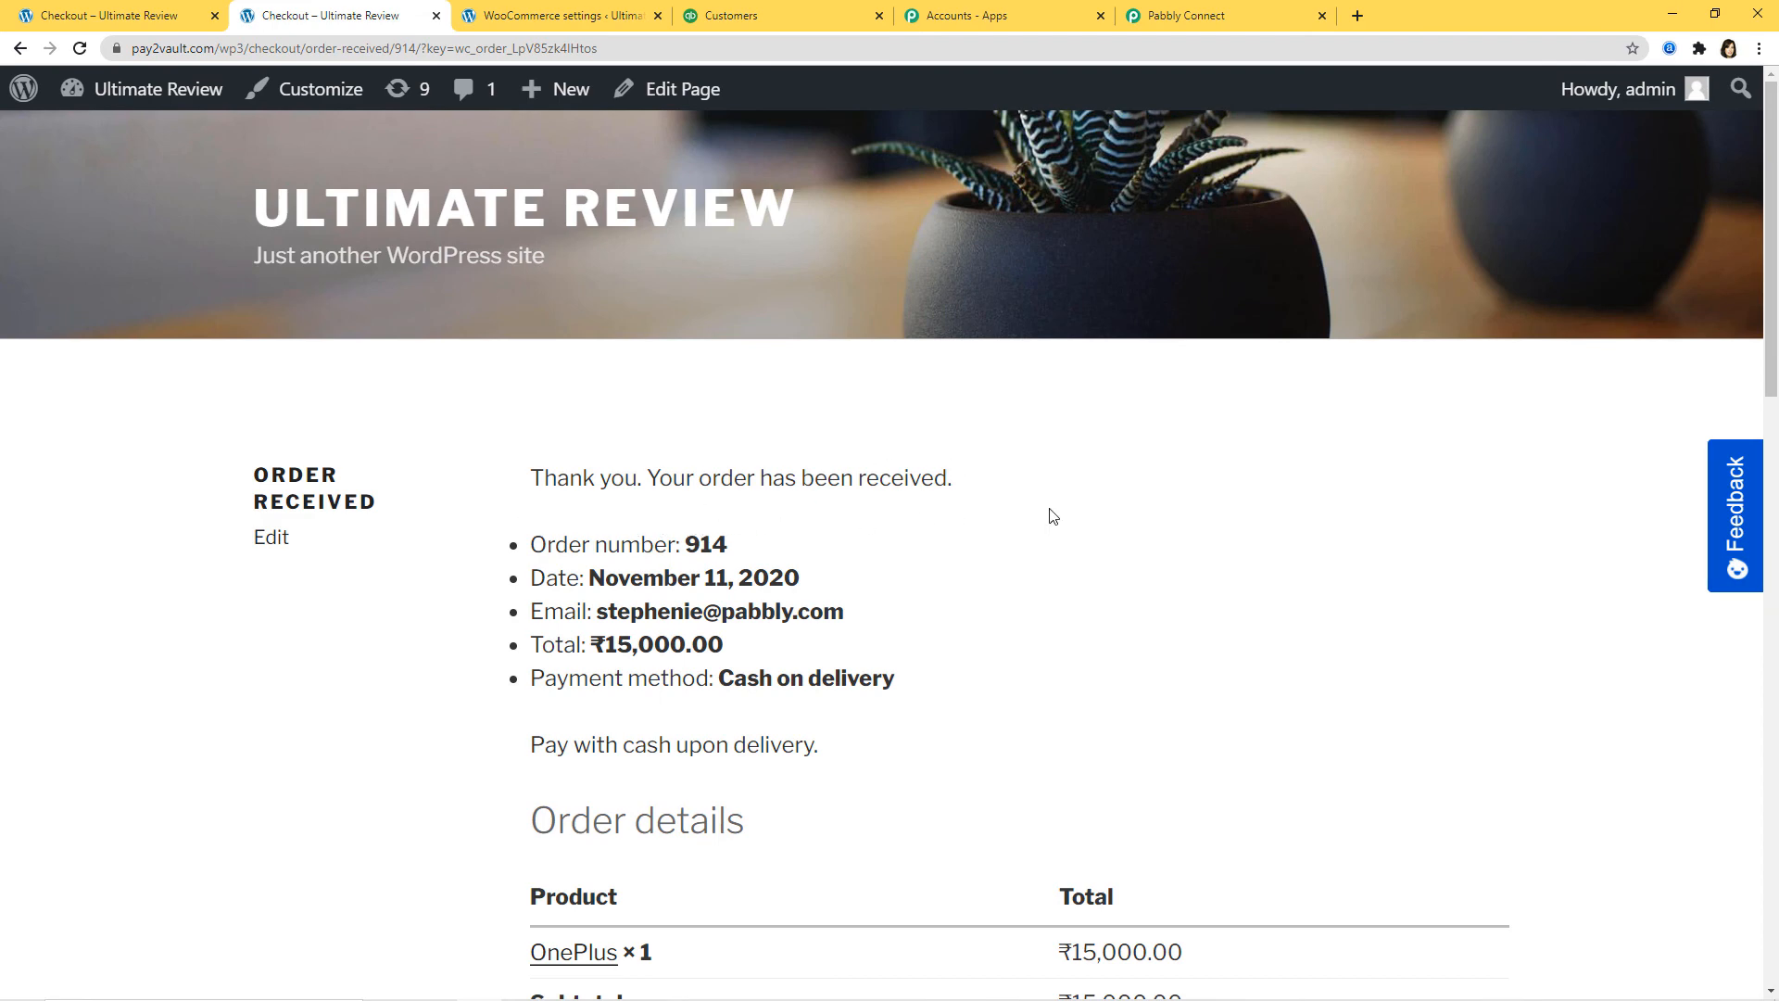
# Step: Review the order-received page for order 914, then return to the QuickBooks customer list
pyautogui.scroll(-3, 923, 755)
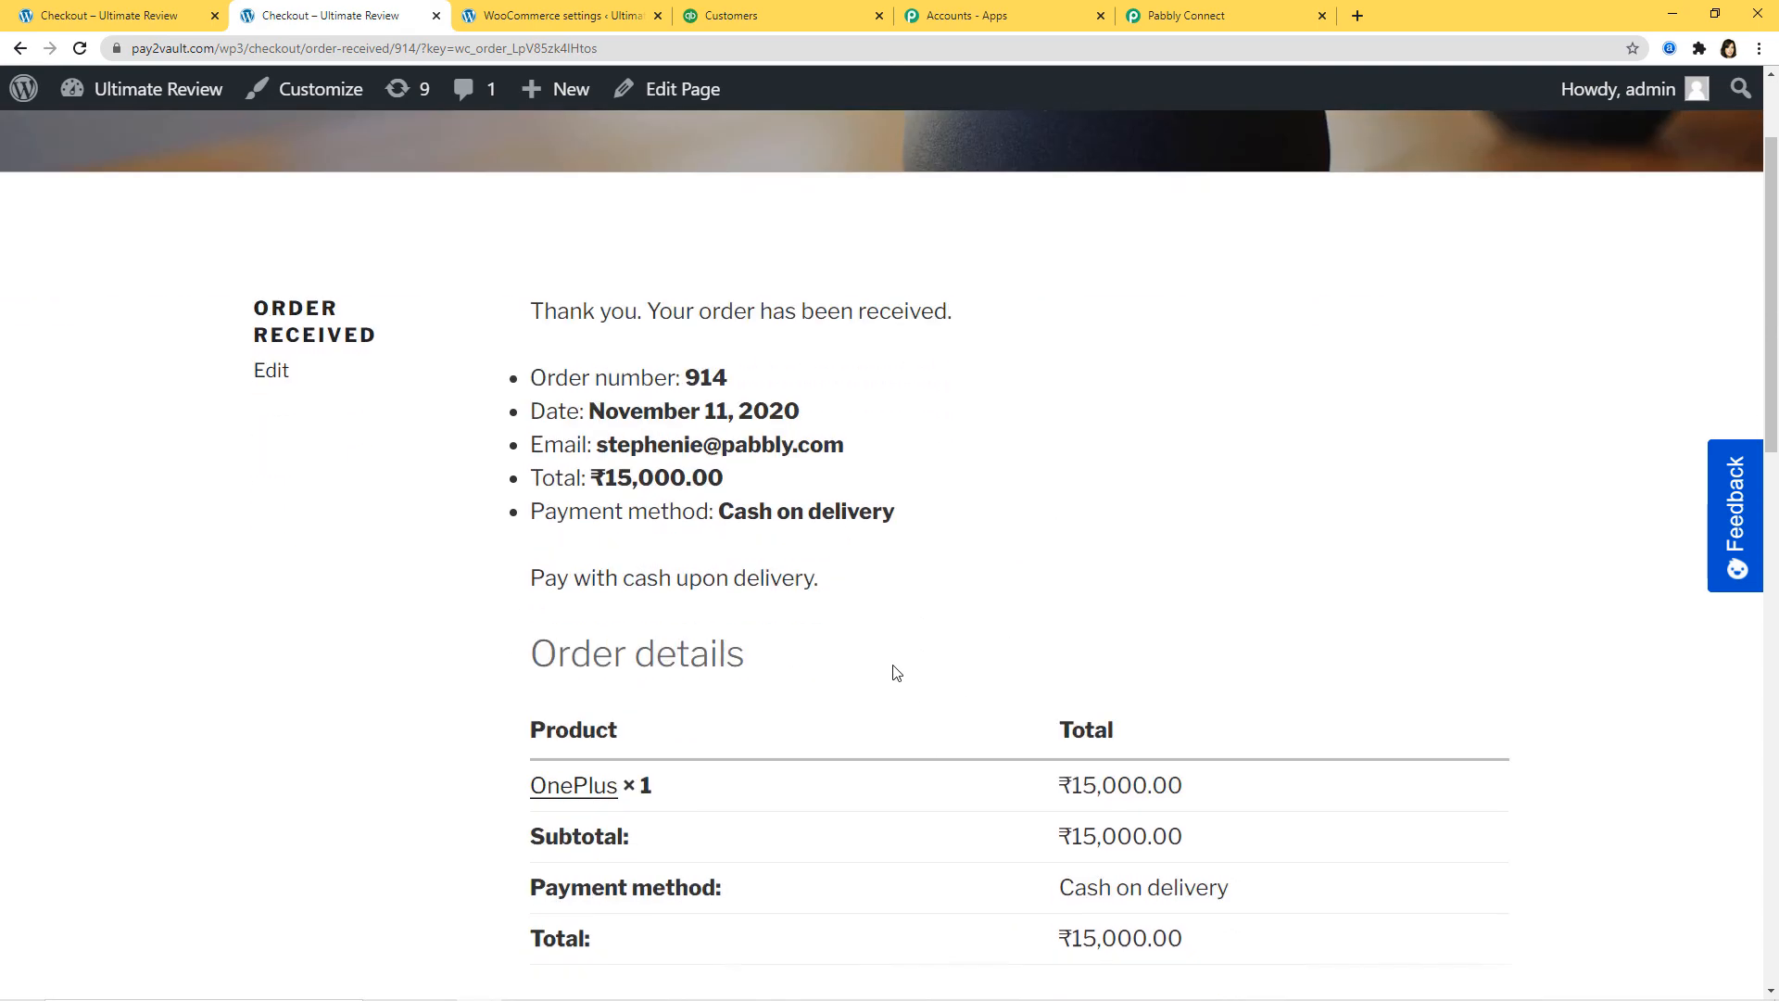
pyautogui.scroll(2, 1271, 473)
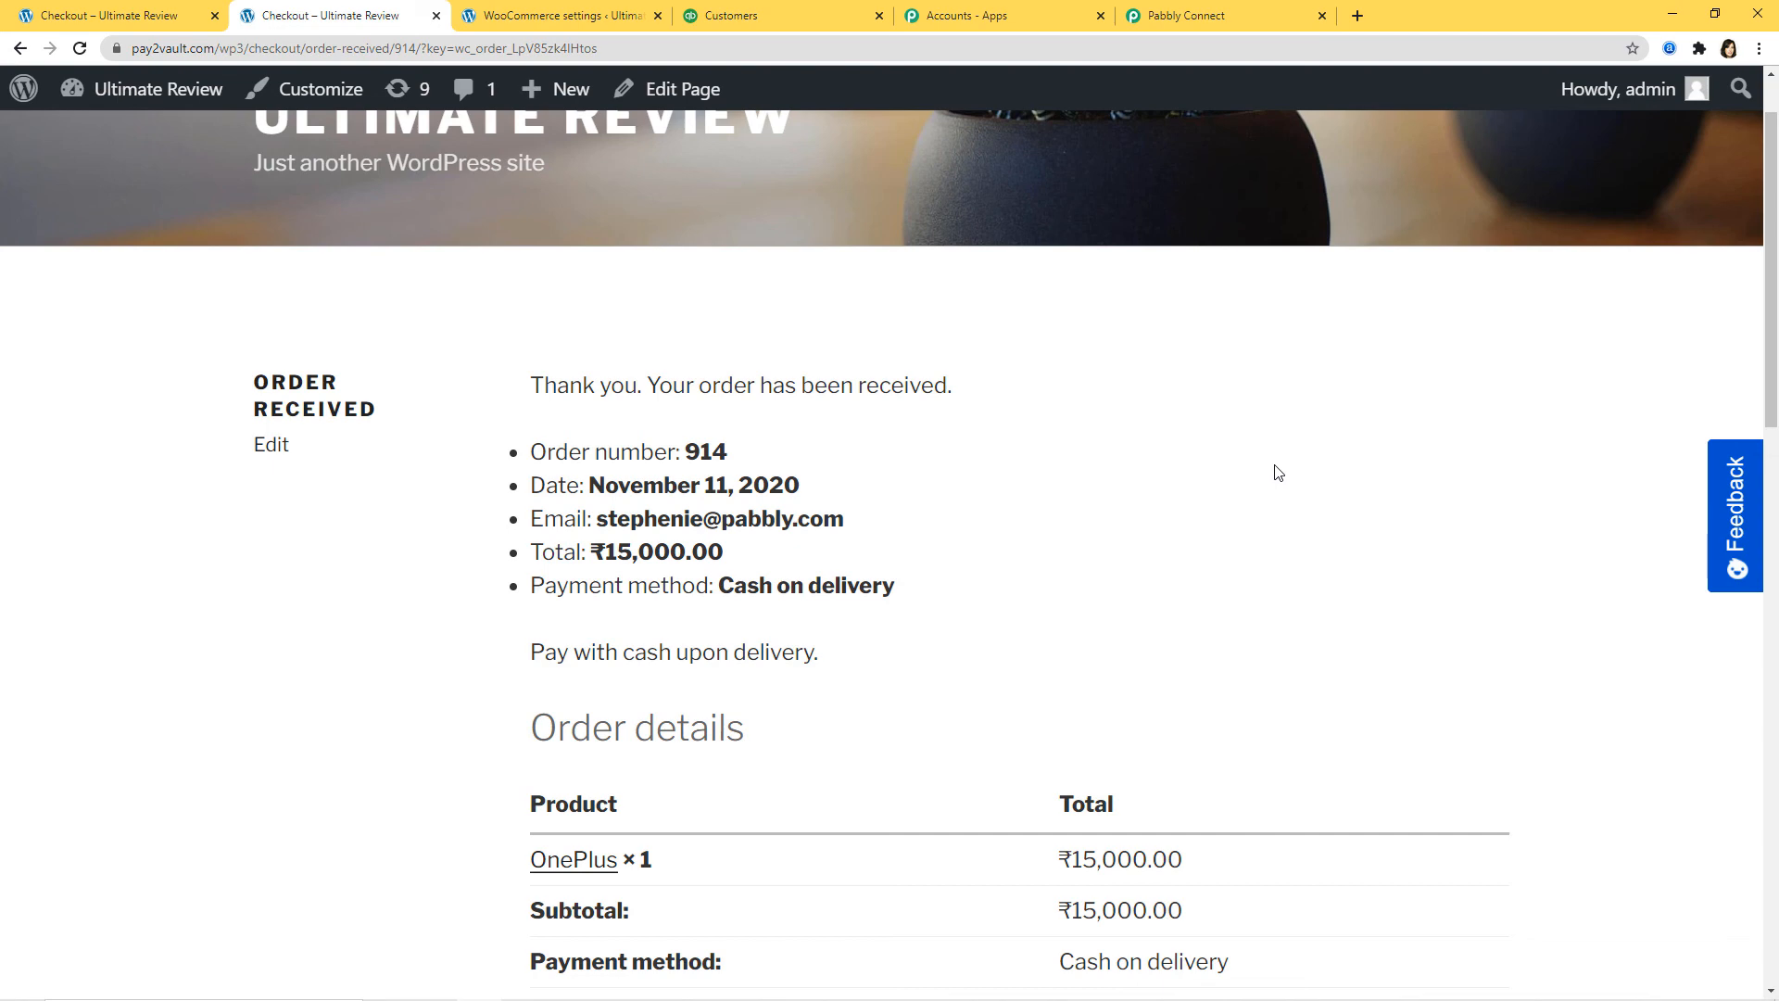
pyautogui.click(783, 17)
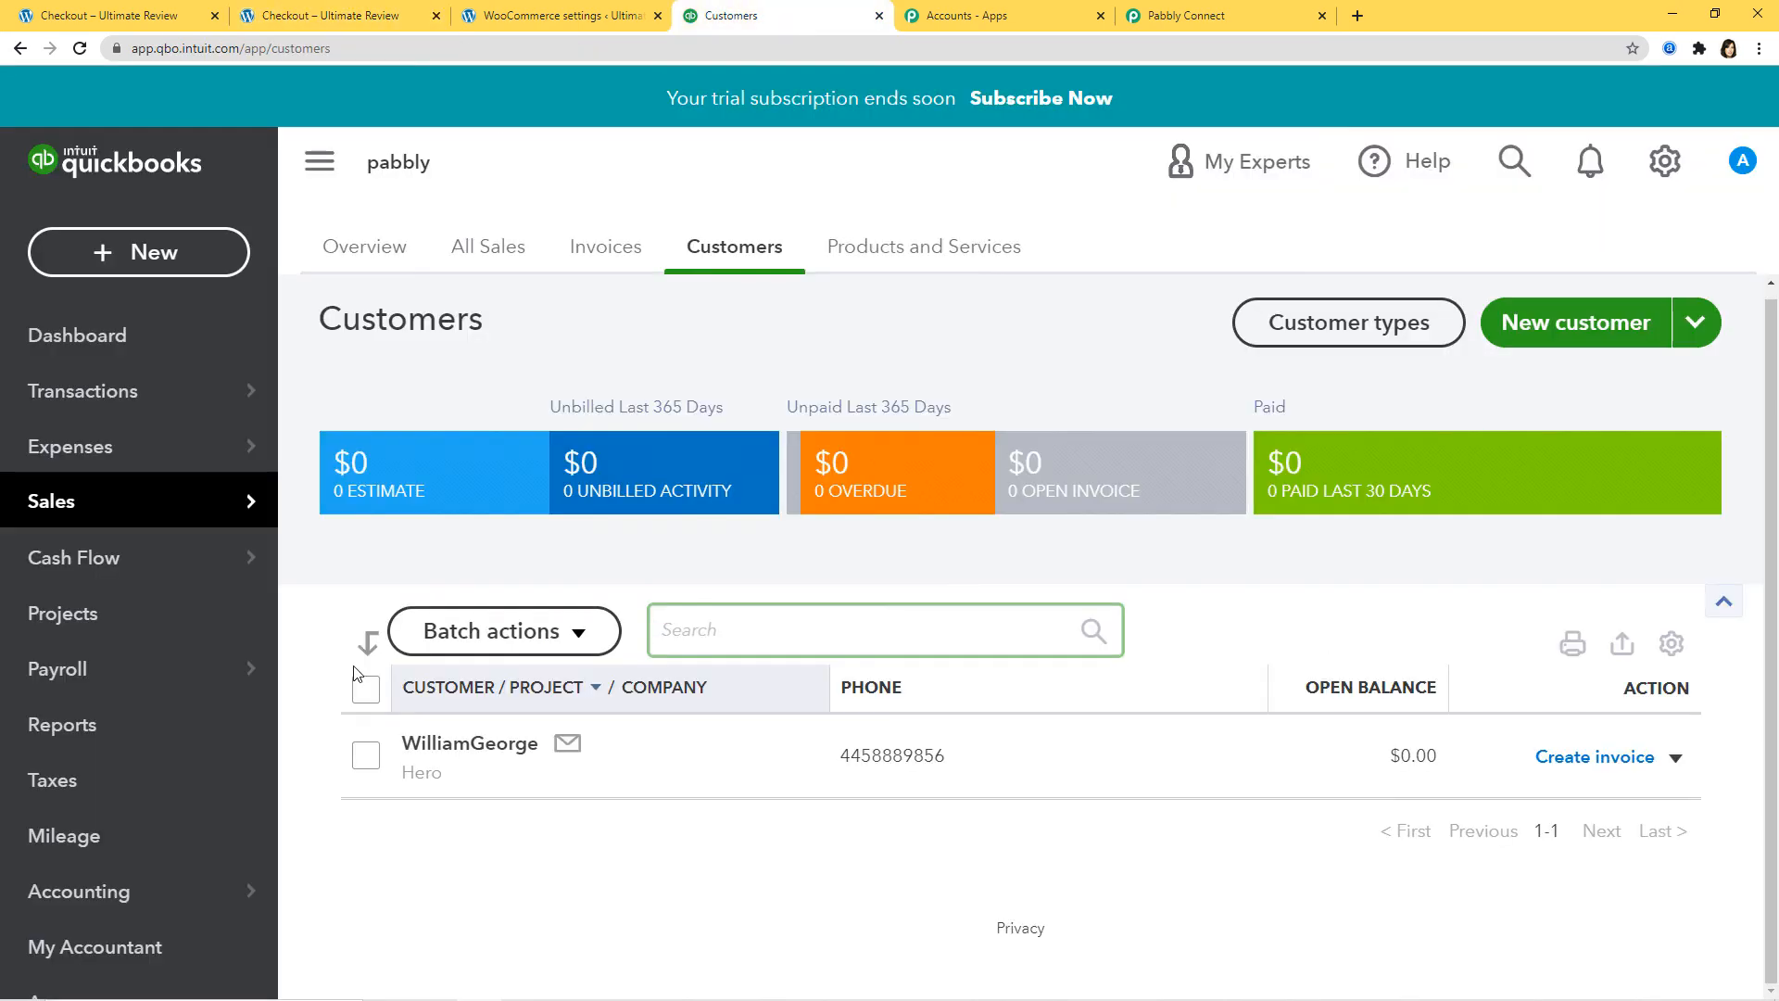
# Step: Reload QuickBooks Customers and open the new TVS customer's details to verify the contact info
pyautogui.click(79, 48)
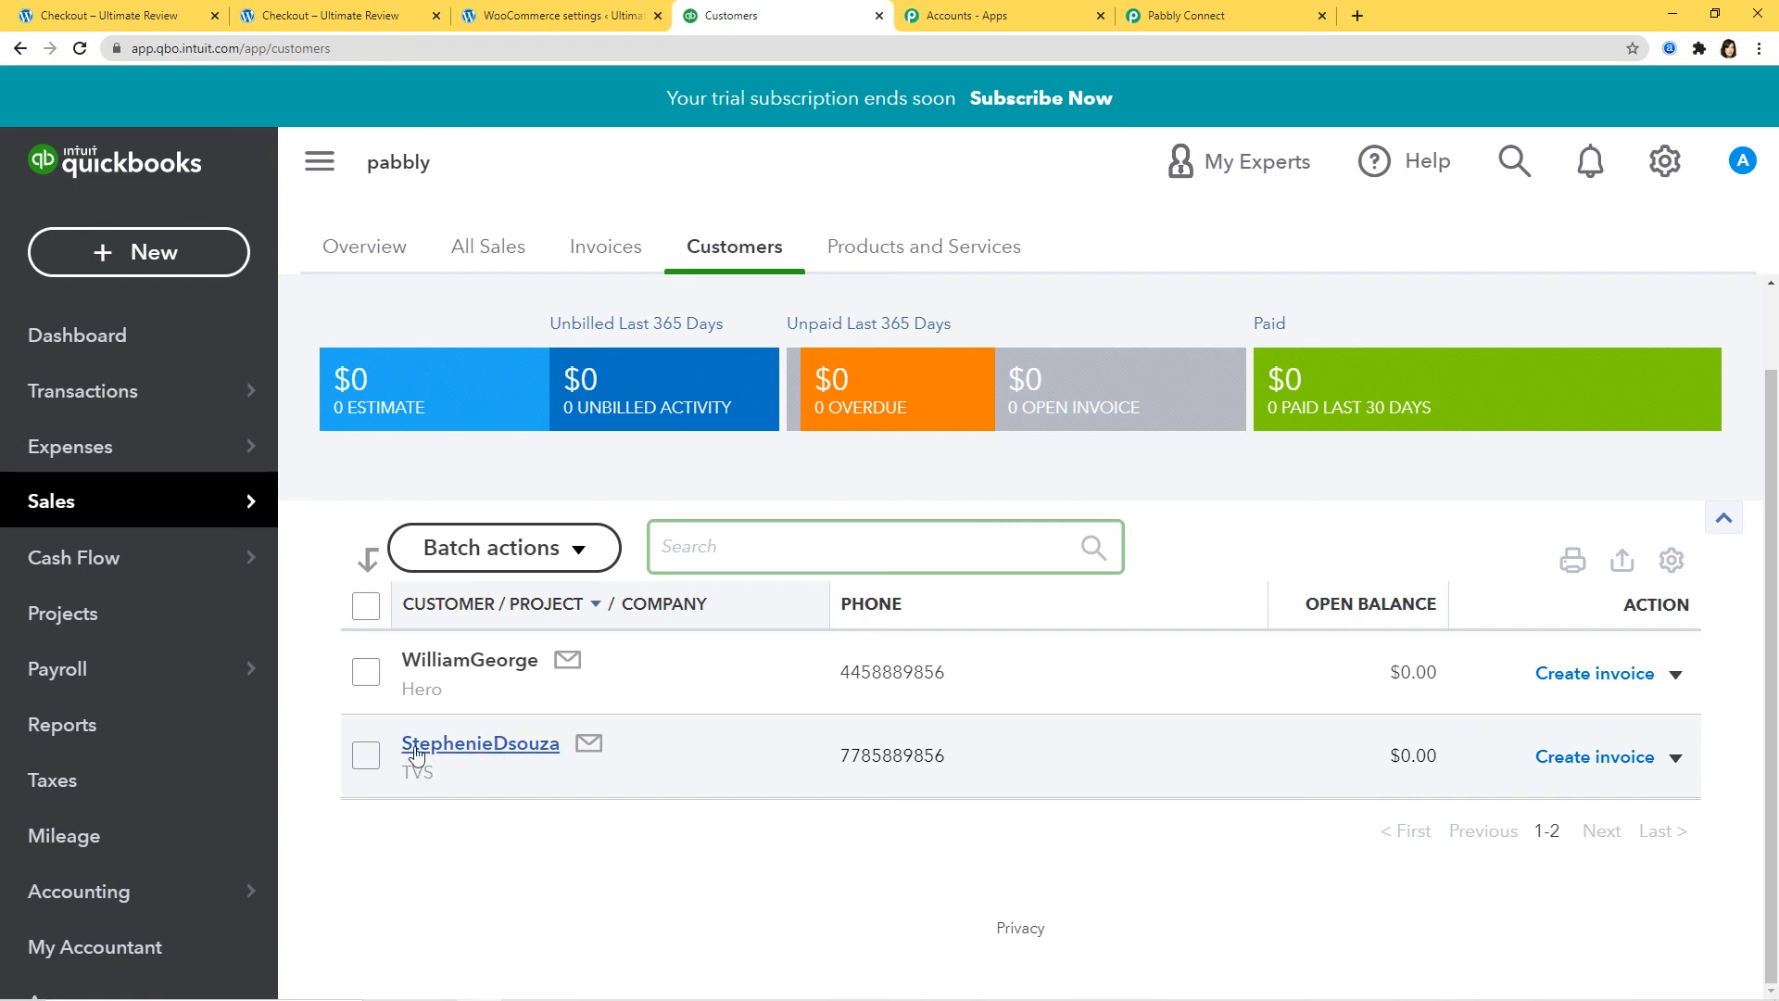
pyautogui.click(468, 744)
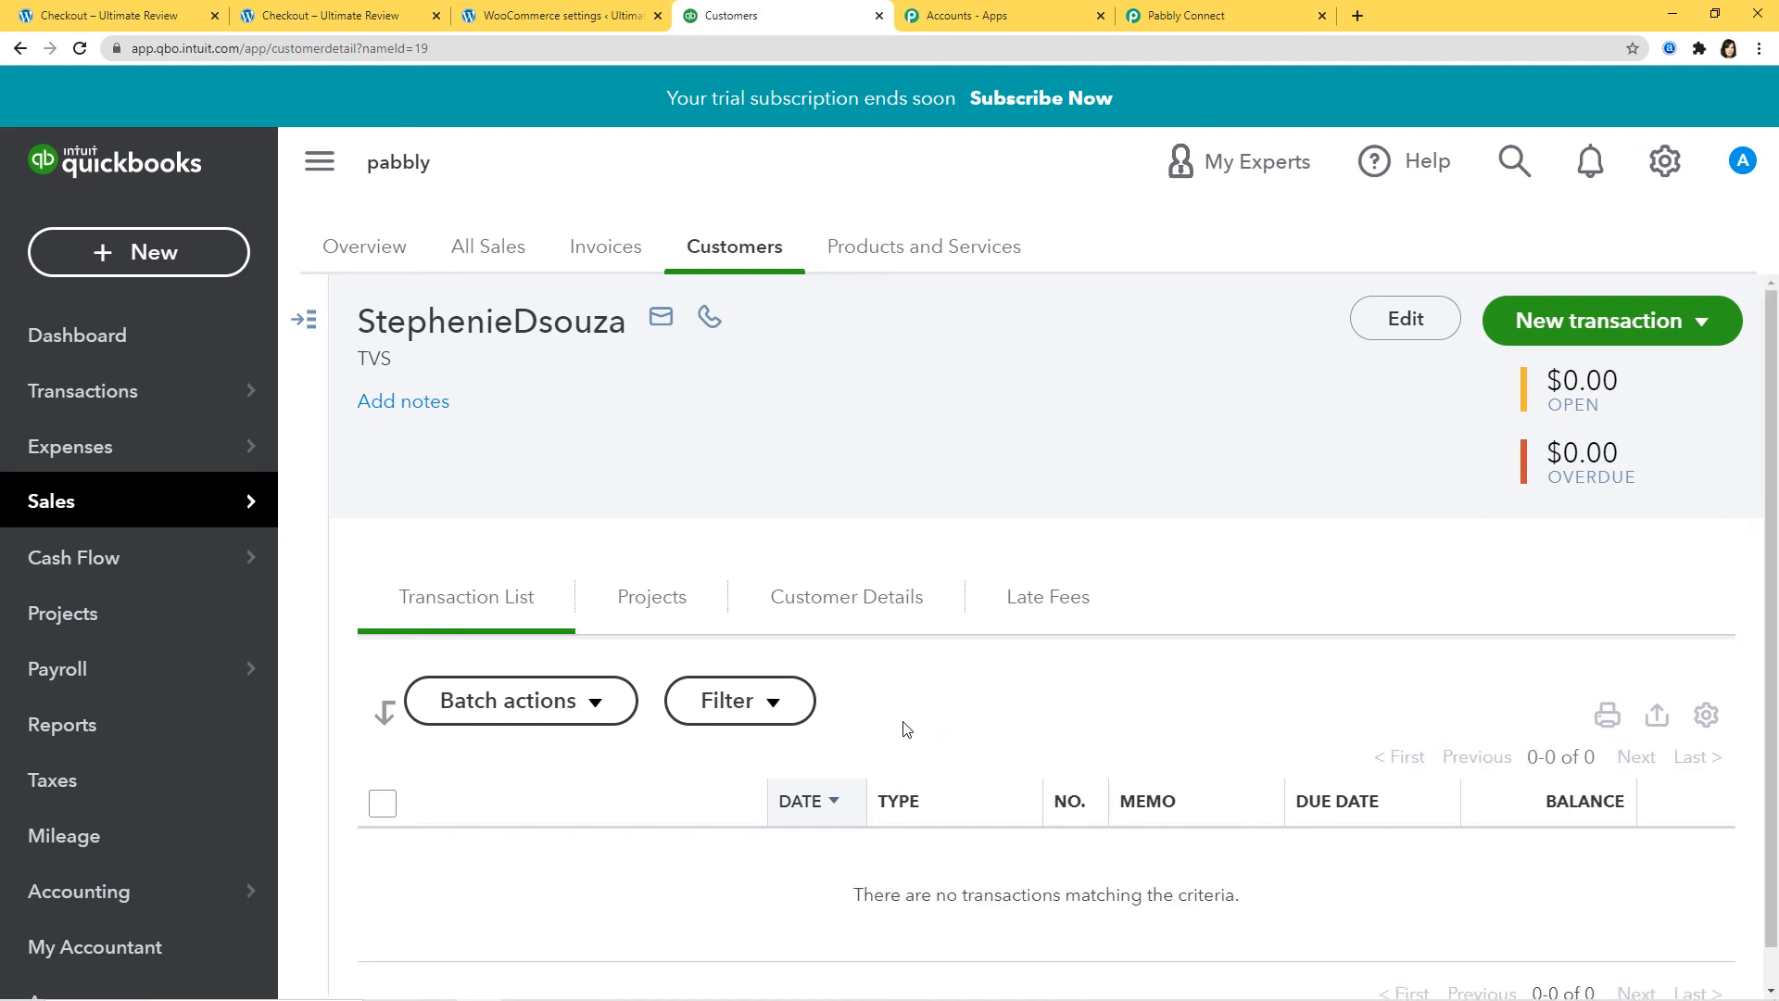
pyautogui.click(829, 598)
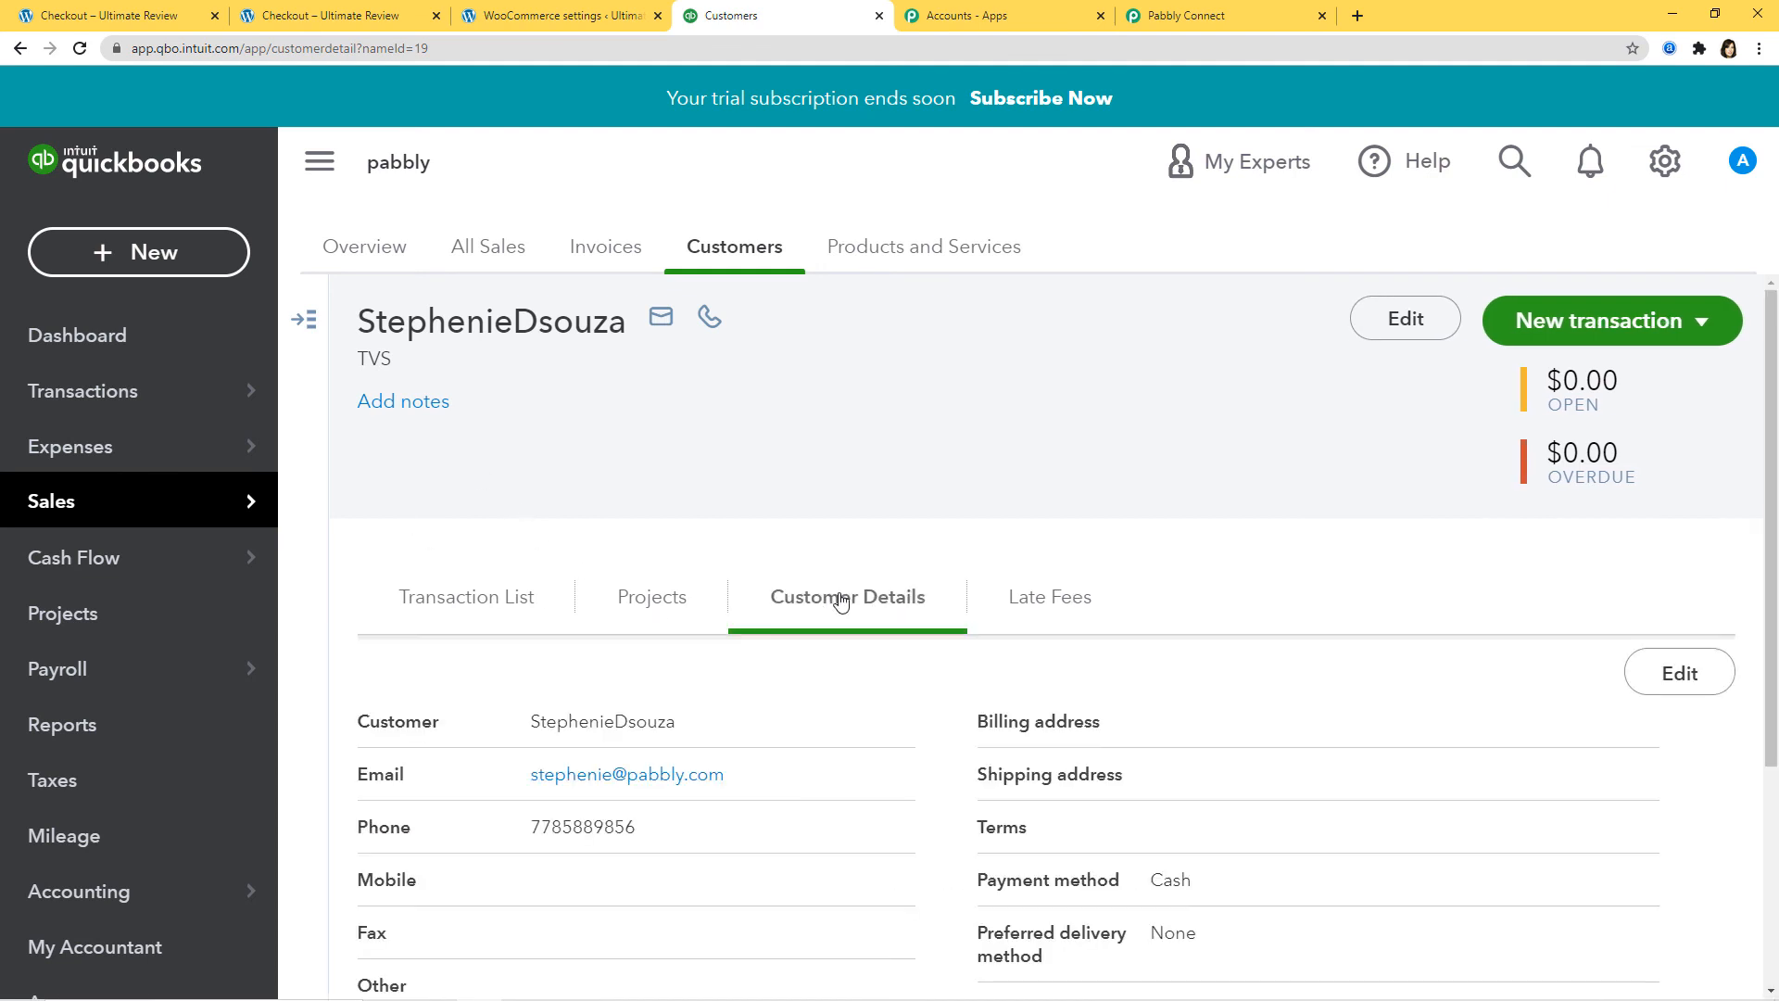
pyautogui.scroll(-3, 866, 718)
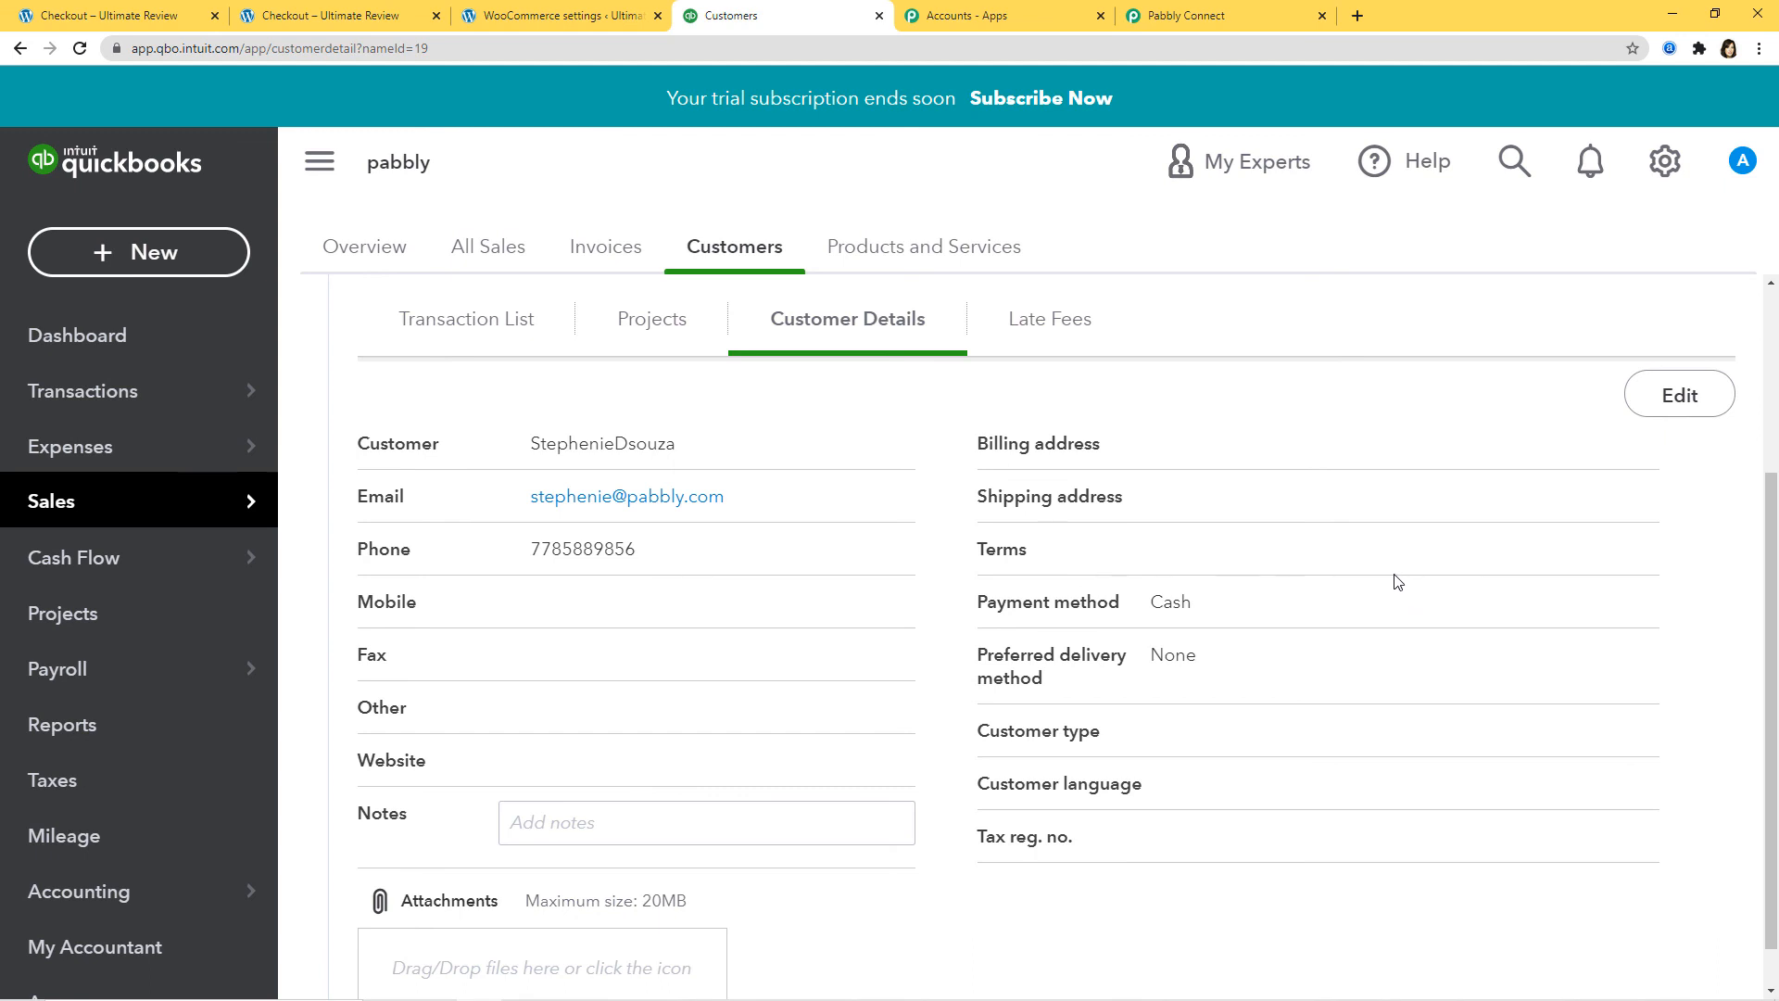
pyautogui.click(1193, 25)
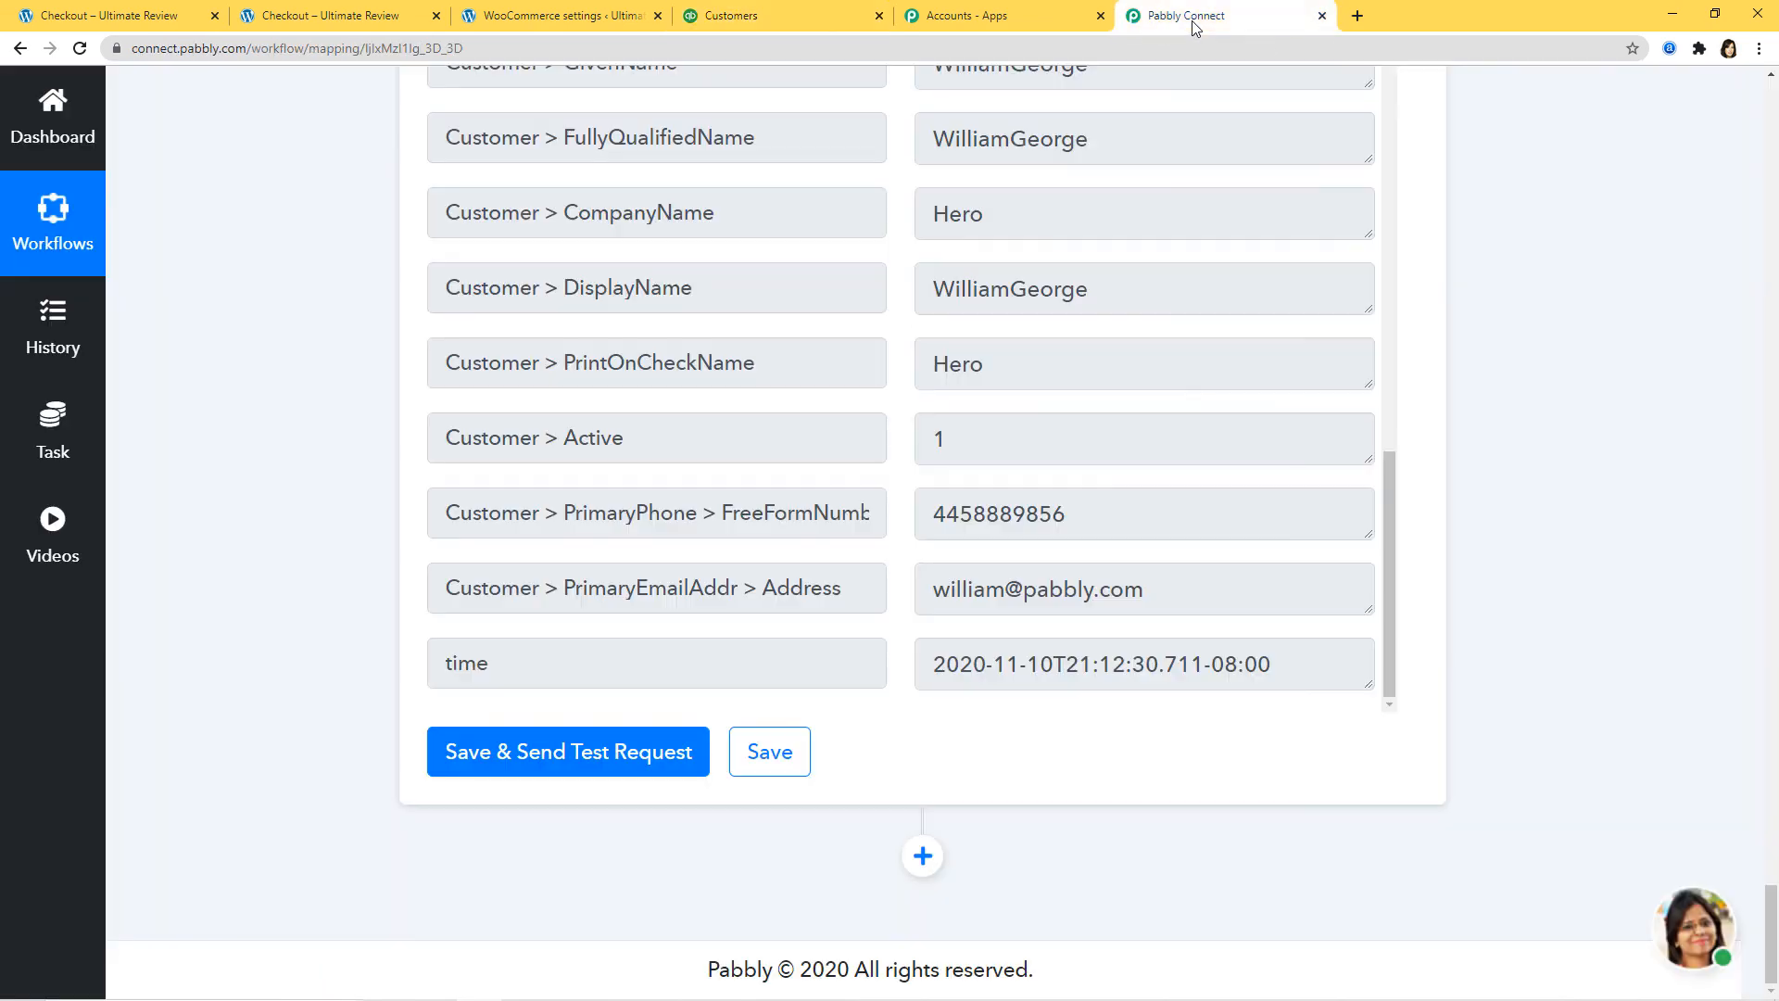
# Step: Scroll to the top of the 'WooCommerce to QuickBooks' workflow to show its ON toggle and collapsed steps
pyautogui.scroll(20, 1580, 453)
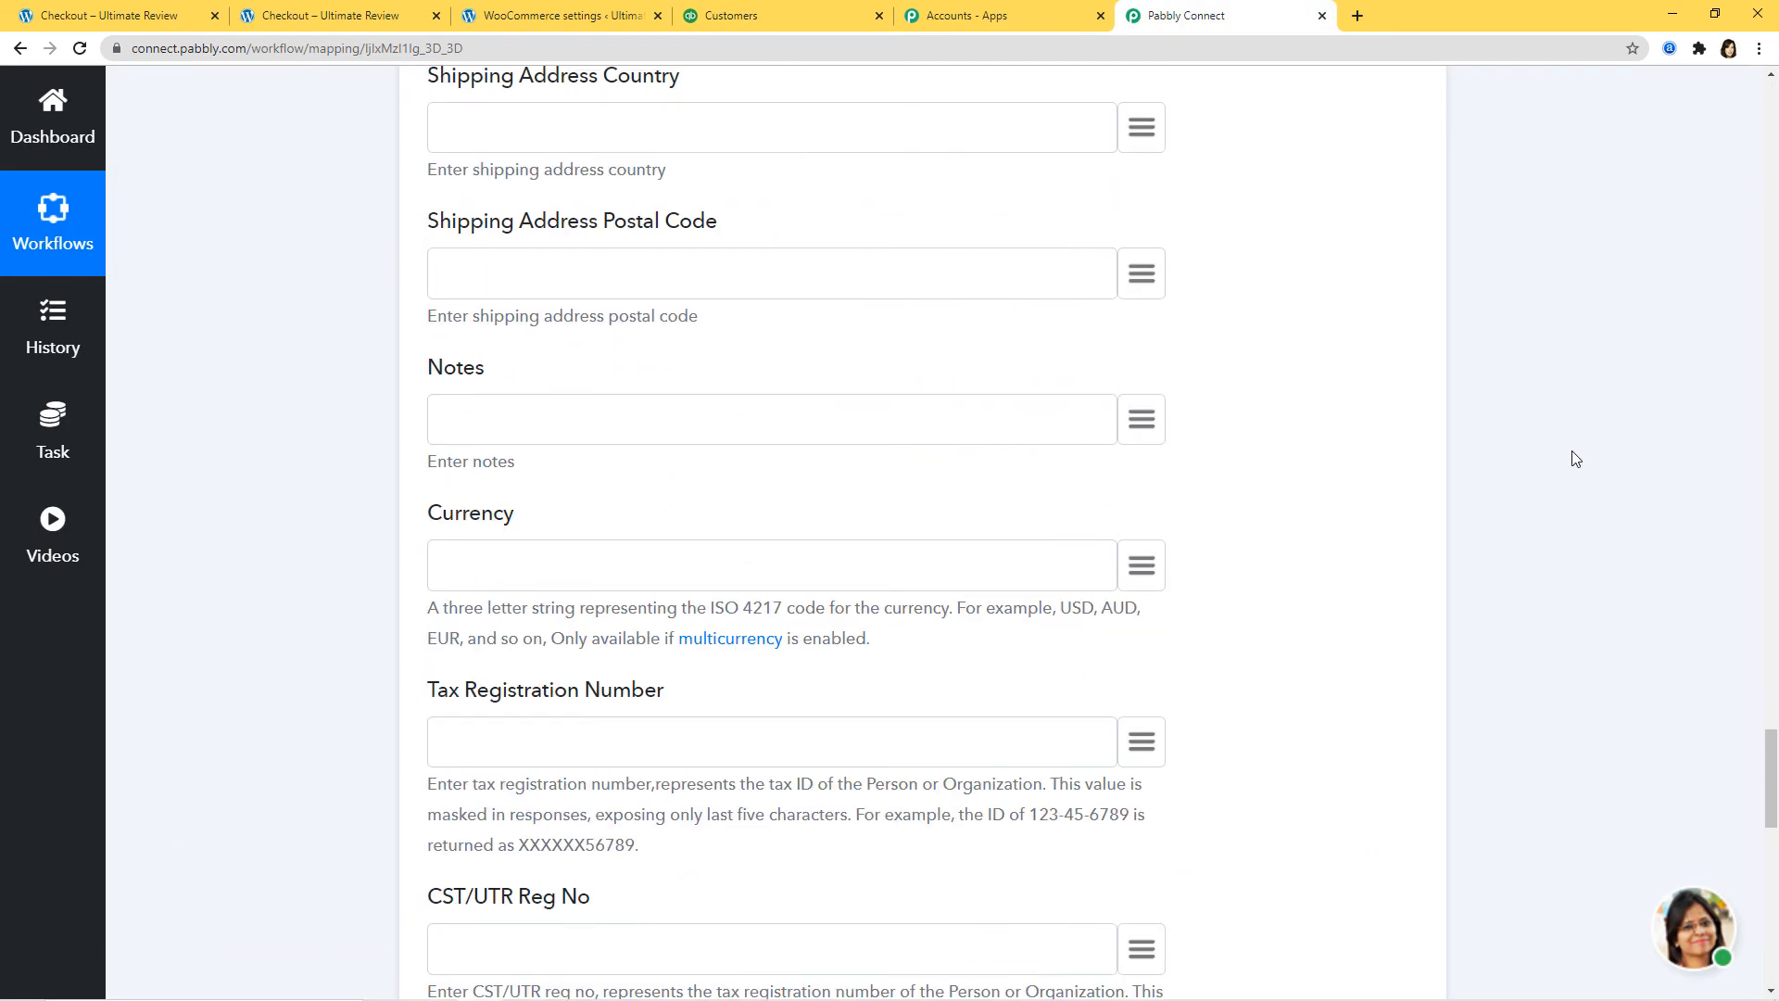
pyautogui.scroll(20, 1577, 454)
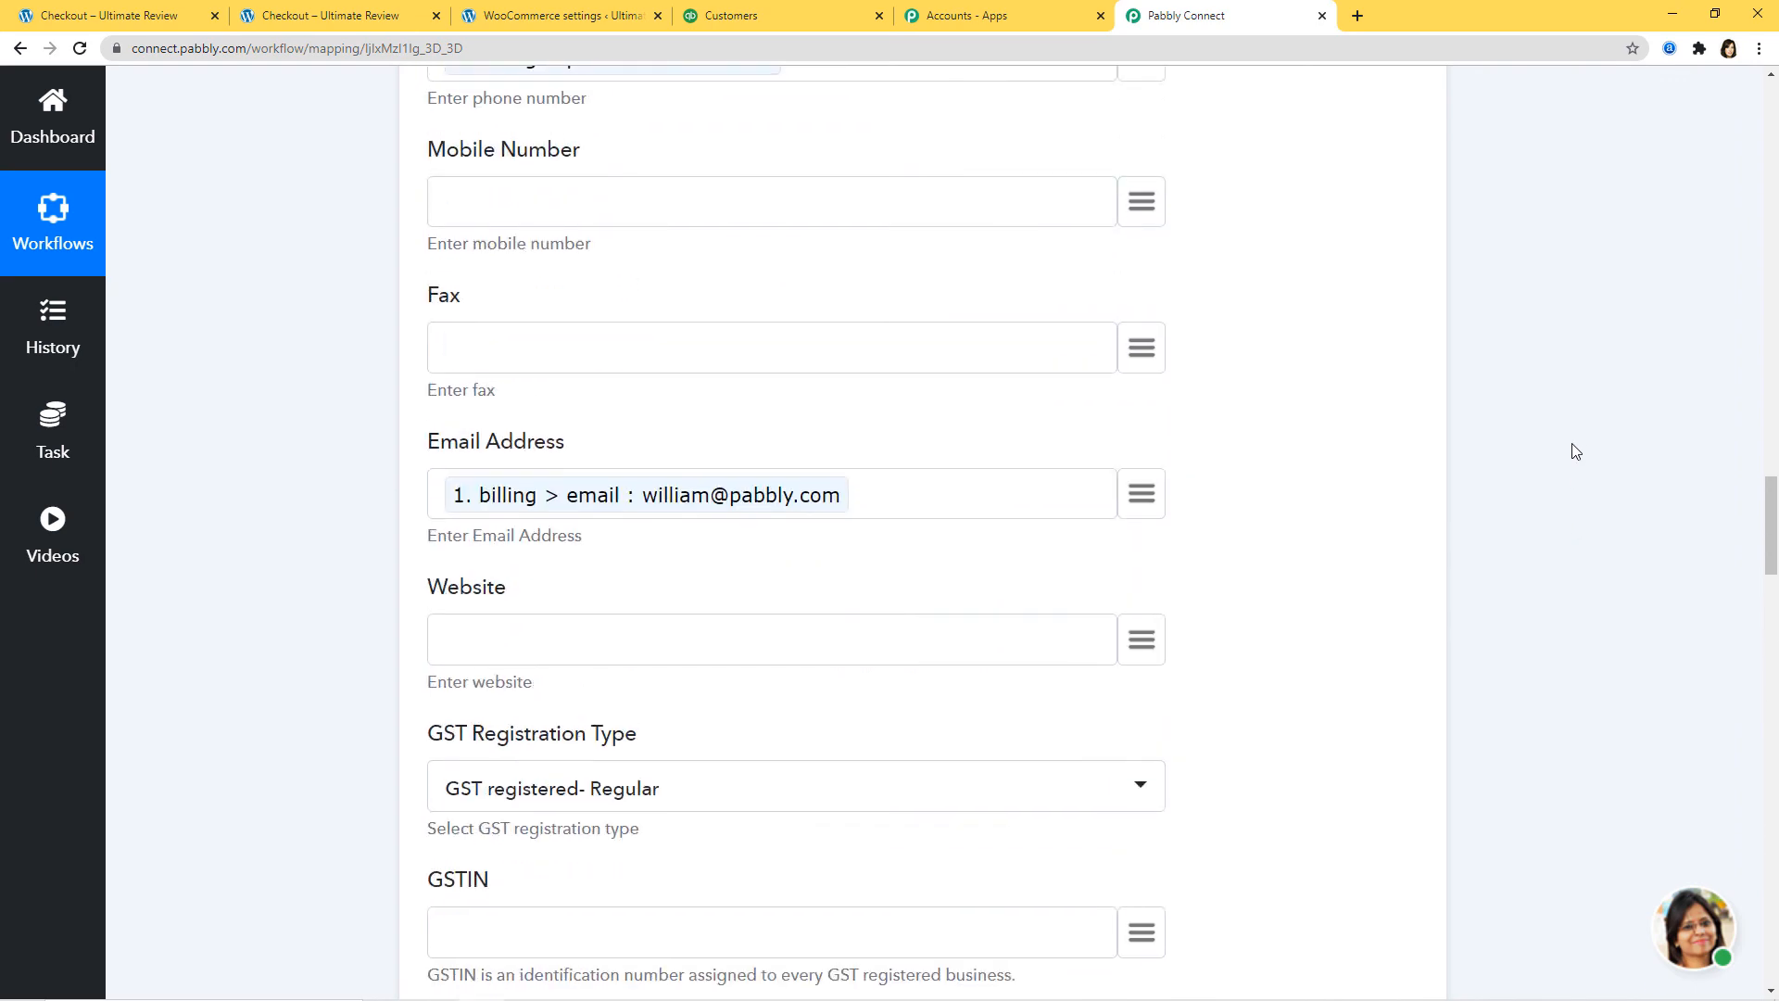
pyautogui.scroll(15, 1572, 450)
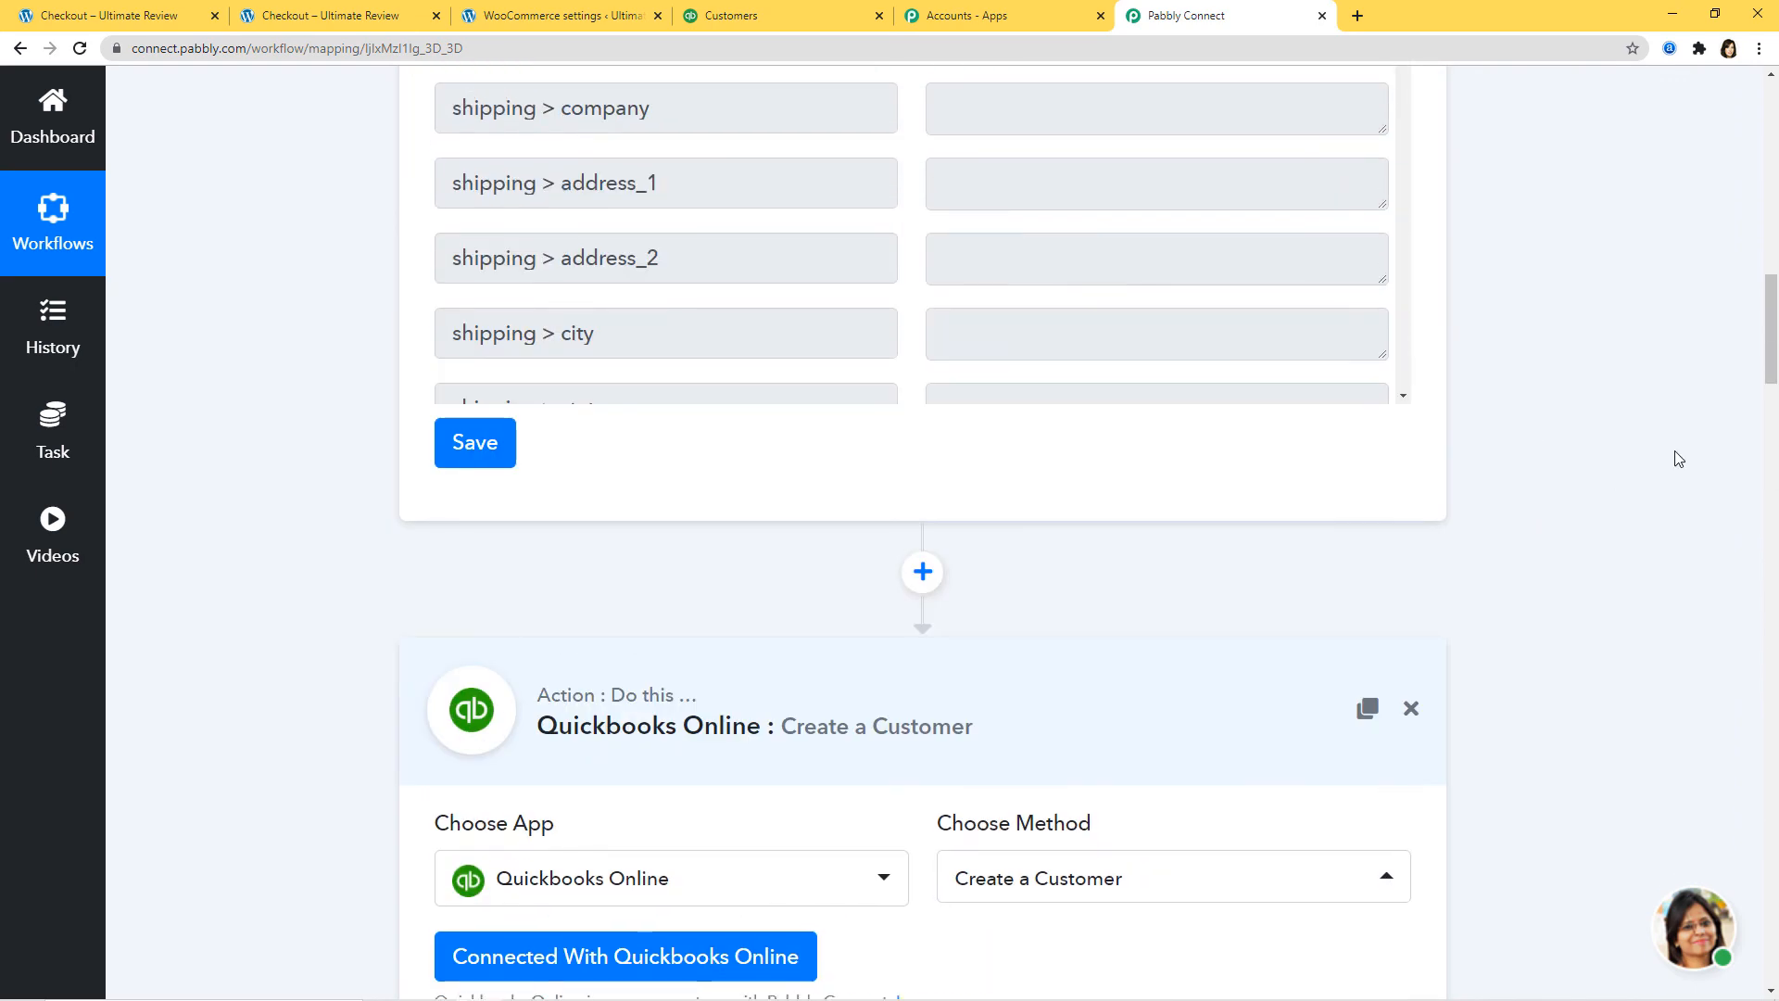
pyautogui.scroll(5, 1659, 492)
pyautogui.scroll(15, 1658, 504)
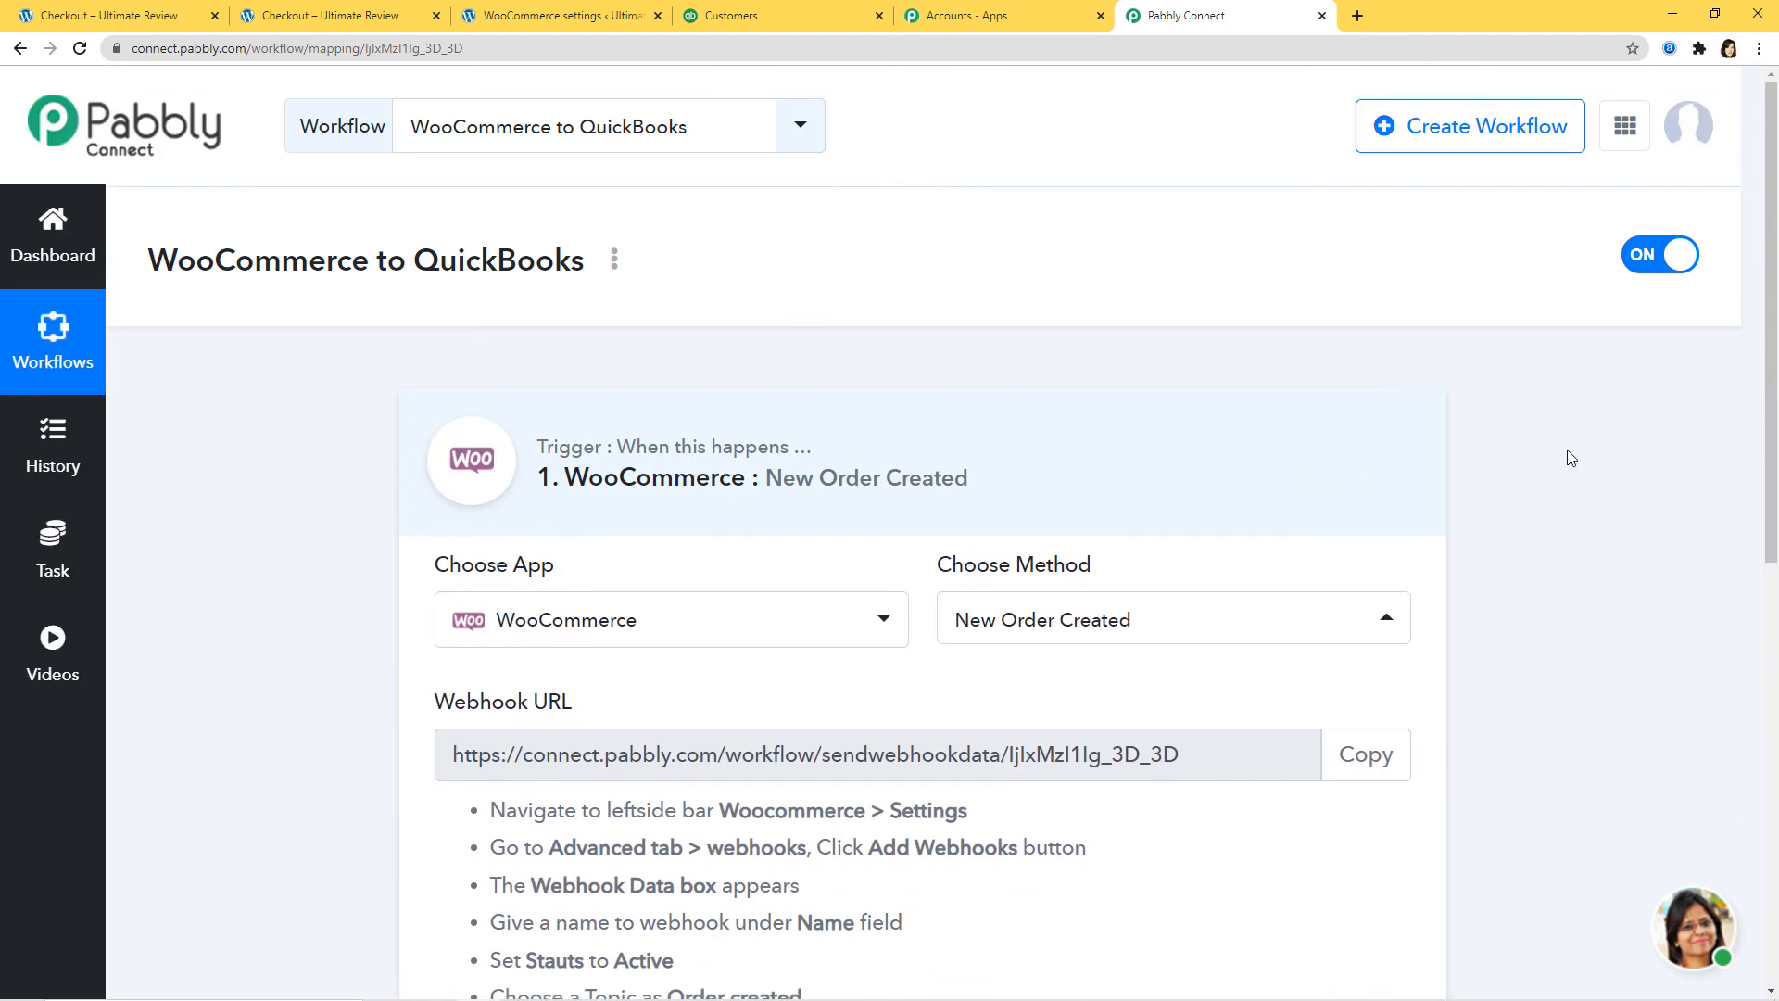